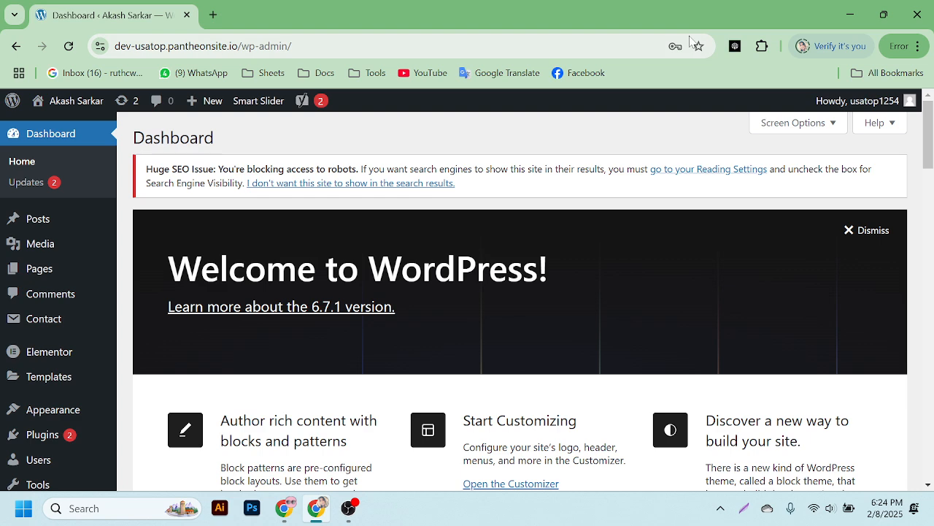
Open a new Chrome tab next to the WordPress Dashboard tab.
left_click(213, 15)
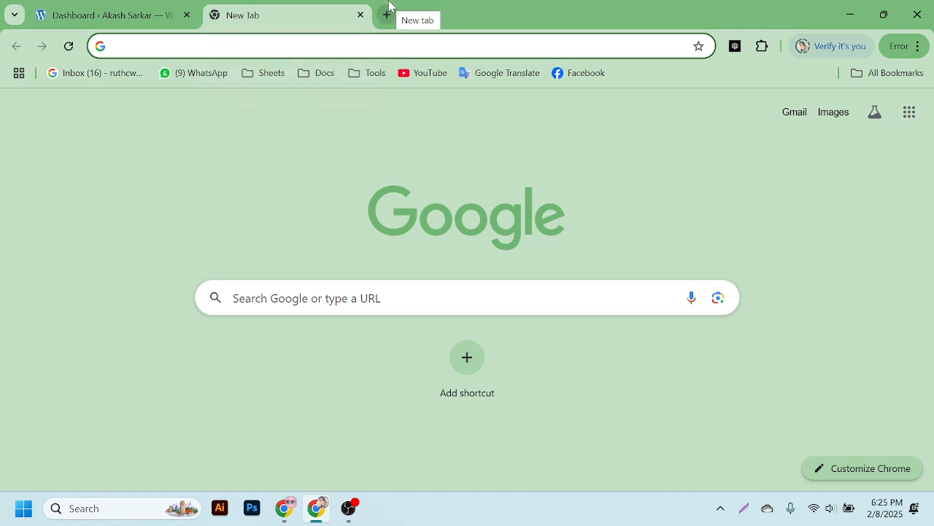
Search Google for 'wordpress seo free plugin' from the address bar suggestions.
type("wo")
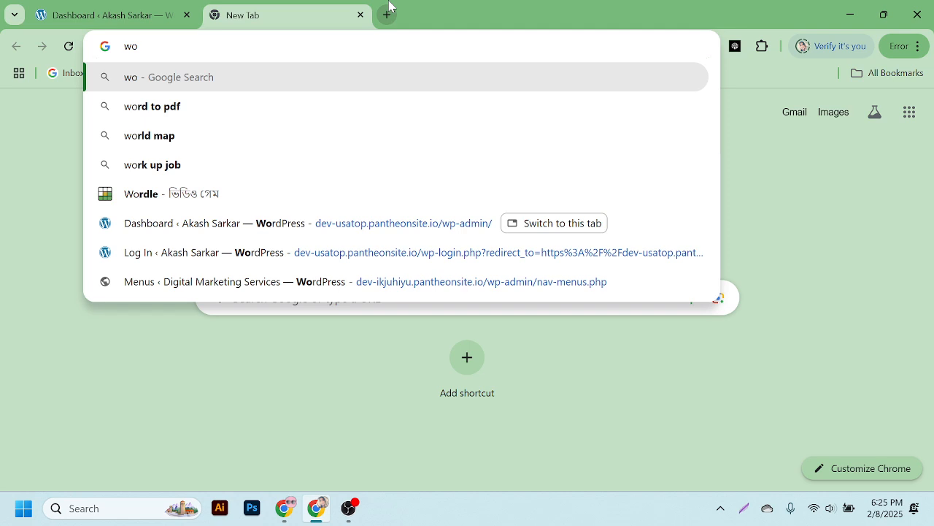
type("rd")
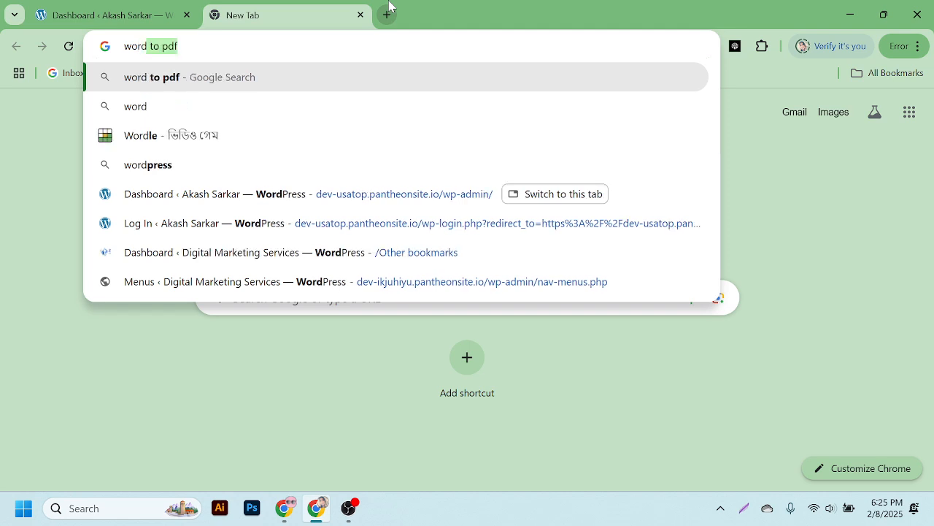
type("p")
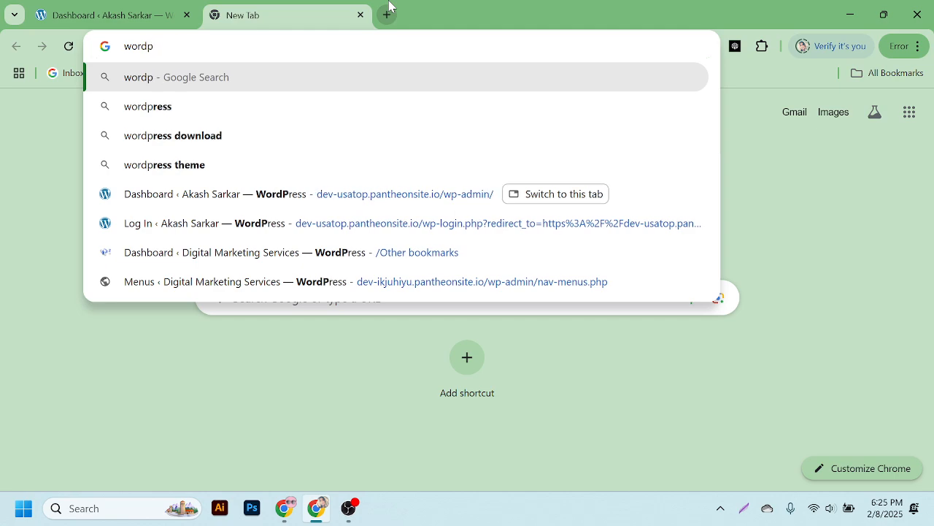
key("Down")
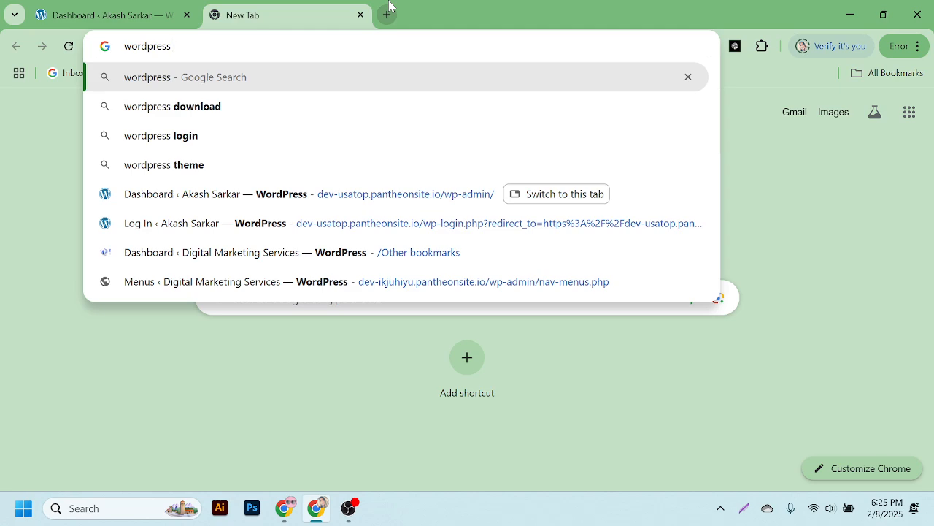
type("on ")
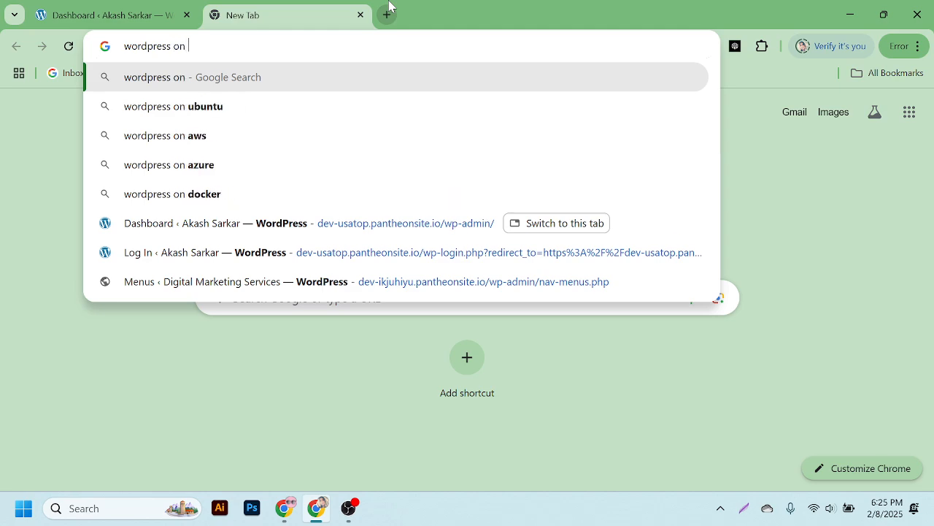
type("seo ")
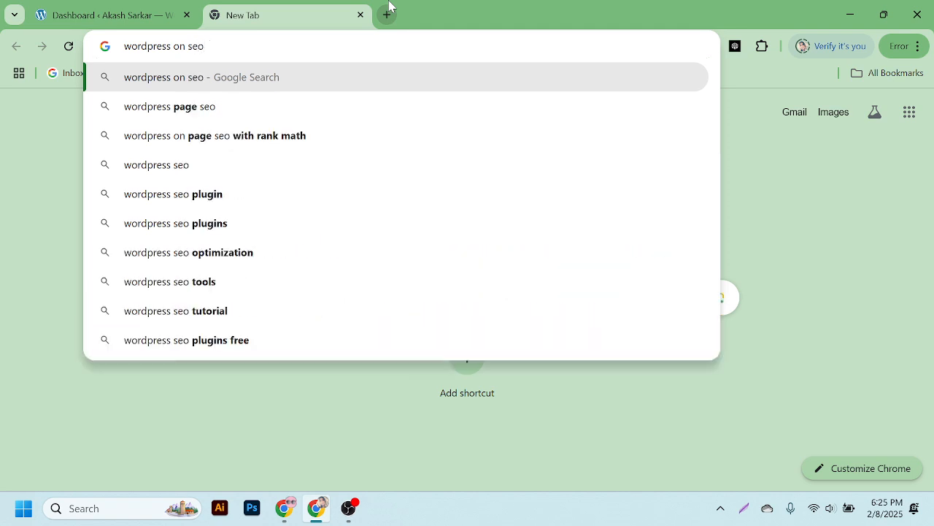
type("free")
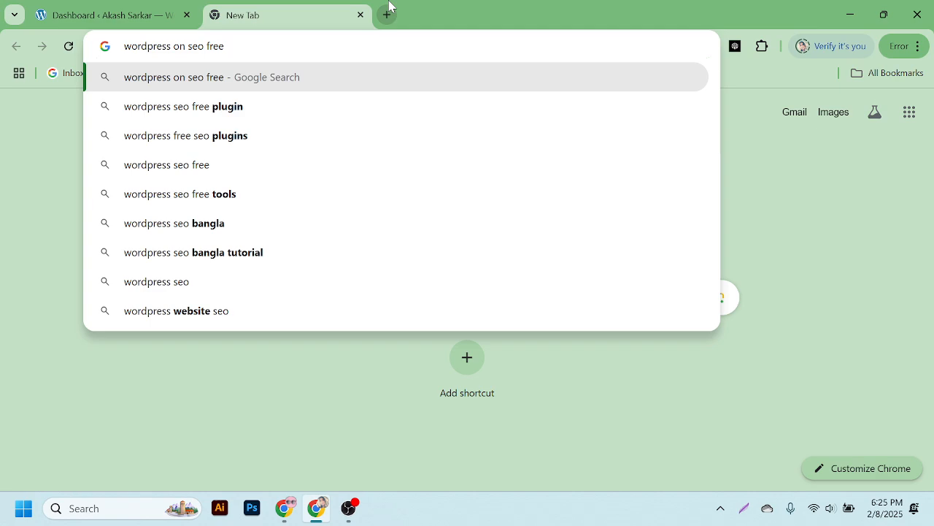
left_click(212, 106)
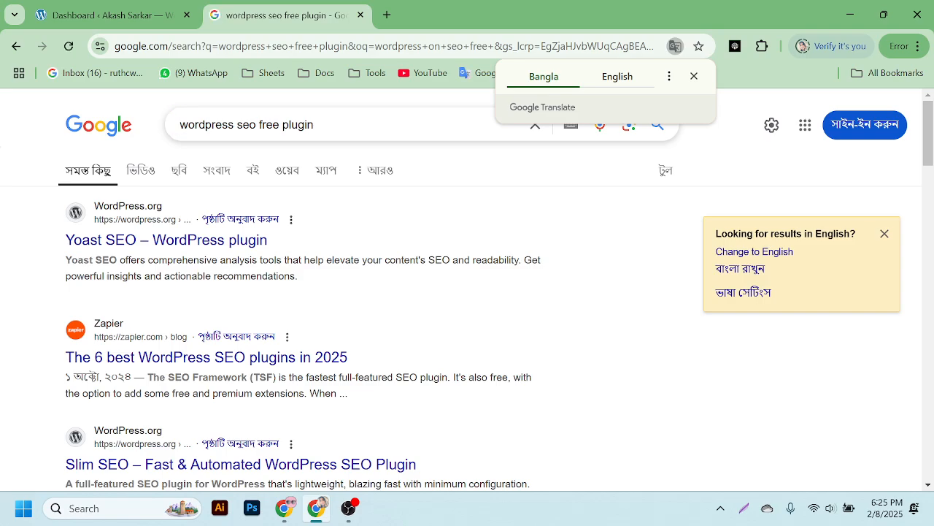
Browse the results and expand the 'Is there a free SEO for WordPress?' answer.
scroll(252, 288, "down", 5)
scroll(183, 215, "up", 5)
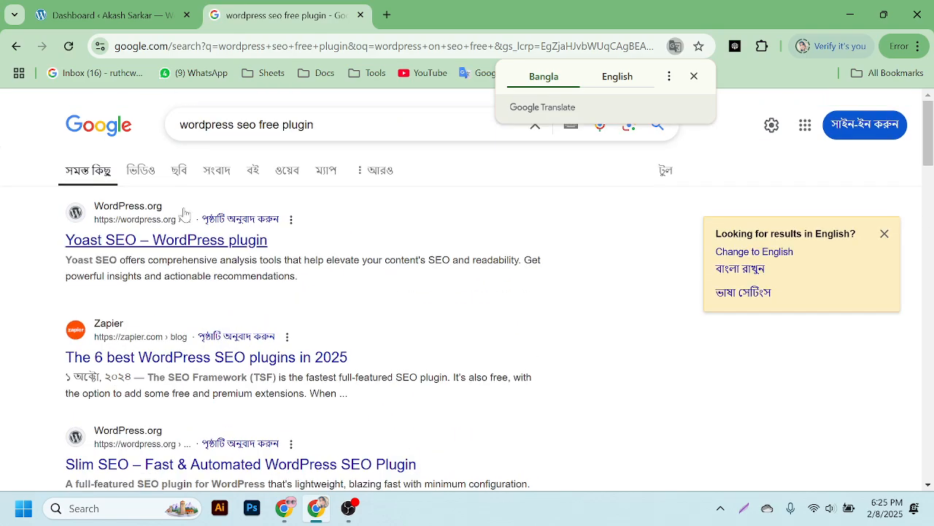
scroll(197, 289, "down", 10)
scroll(201, 289, "up", 5)
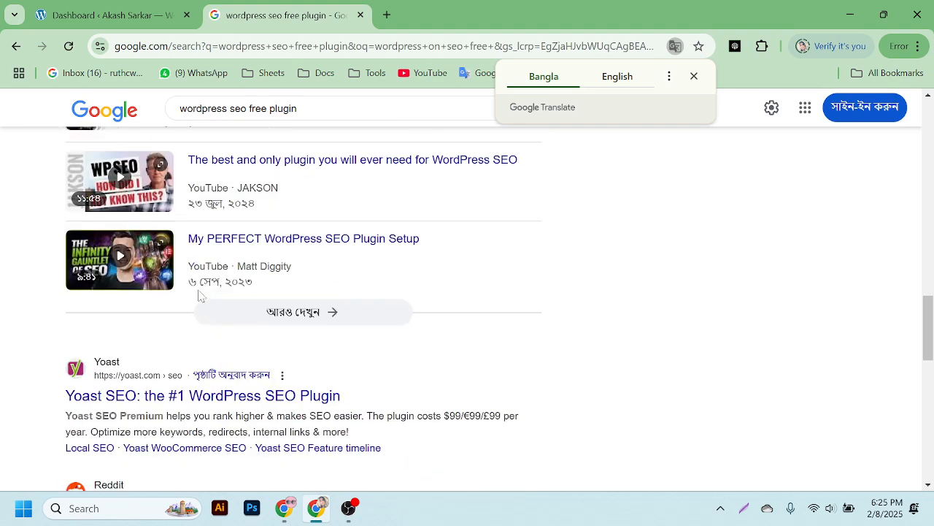
scroll(202, 289, "up", 3)
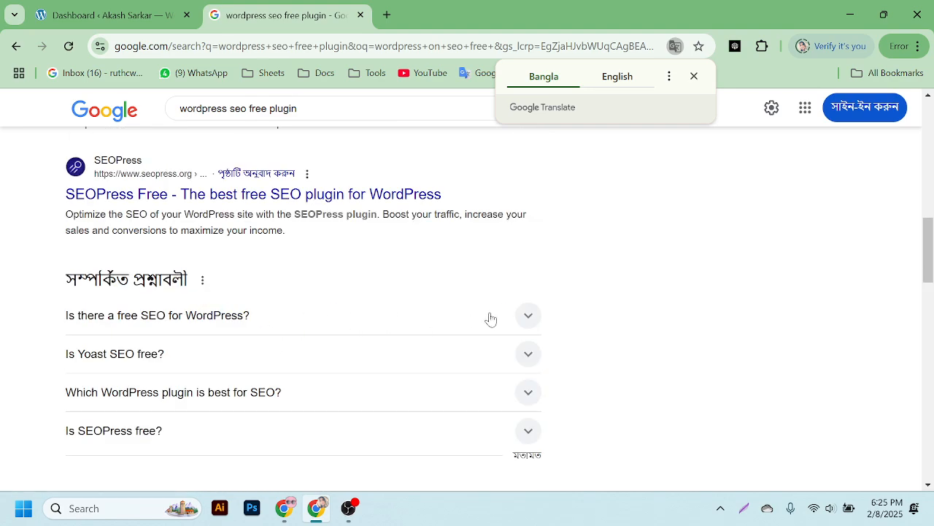
left_click(529, 314)
scroll(452, 313, "down", 6)
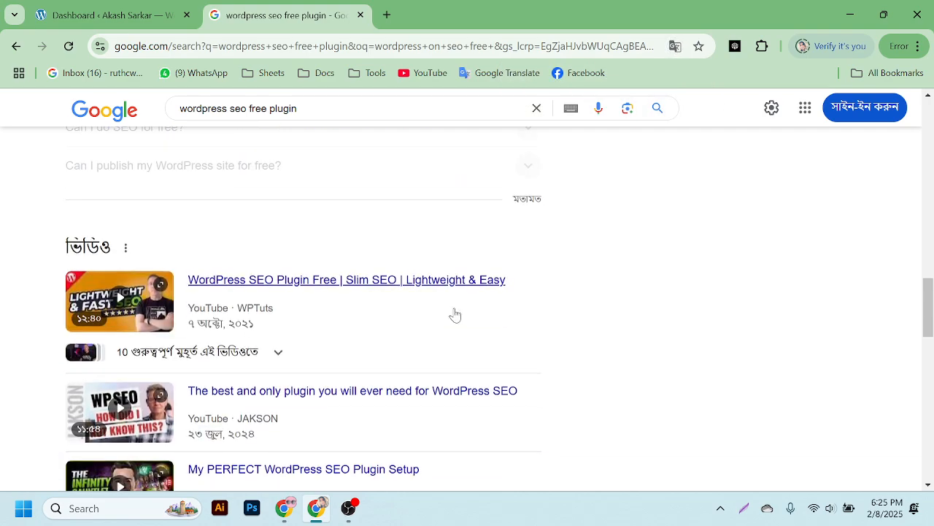
scroll(448, 312, "up", 6)
scroll(305, 350, "down", 8)
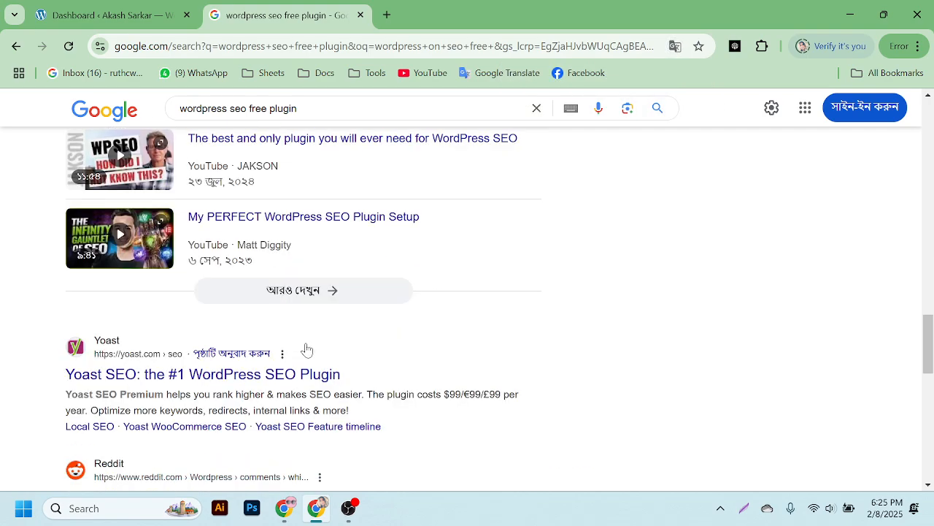
scroll(307, 349, "up", 3)
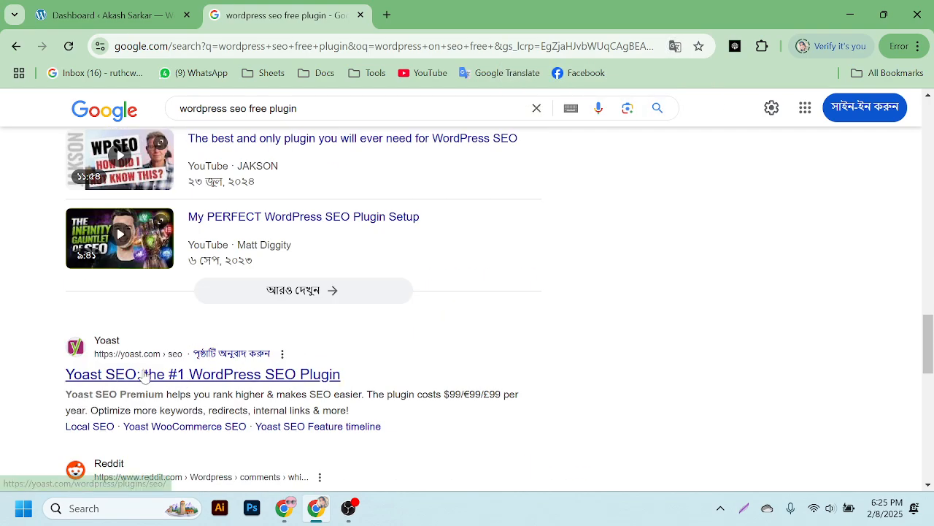
scroll(112, 348, "down", 10)
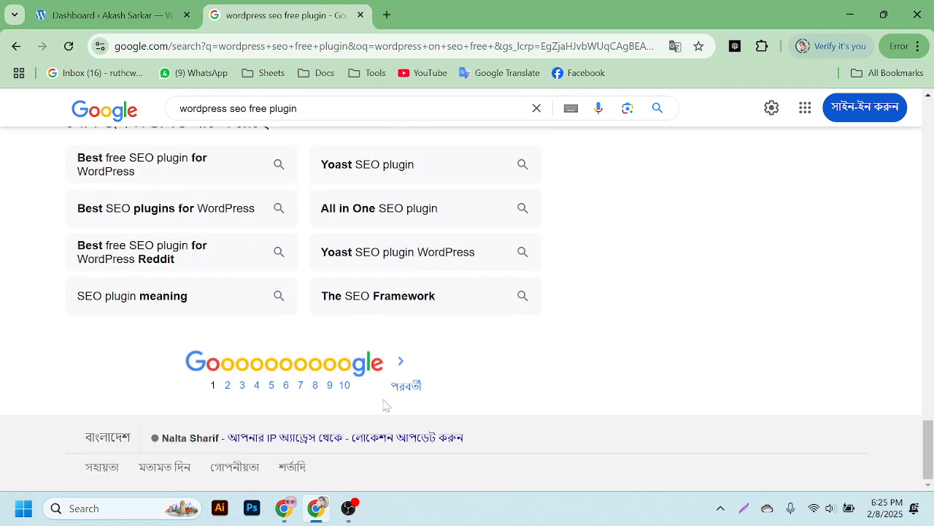
Check the second results page, go back to the first, then close the Google tab.
left_click(401, 387)
scroll(219, 292, "down", 4)
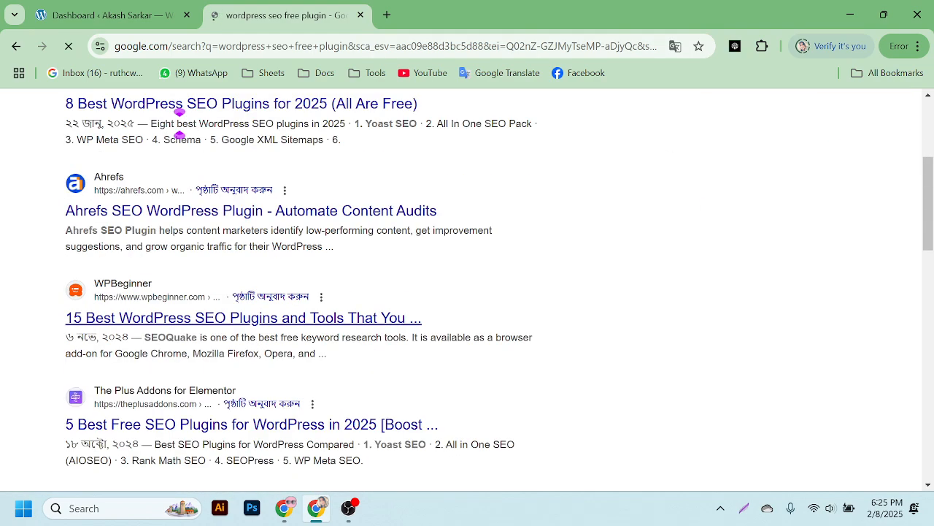
scroll(188, 351, "down", 5)
scroll(187, 353, "down", 5)
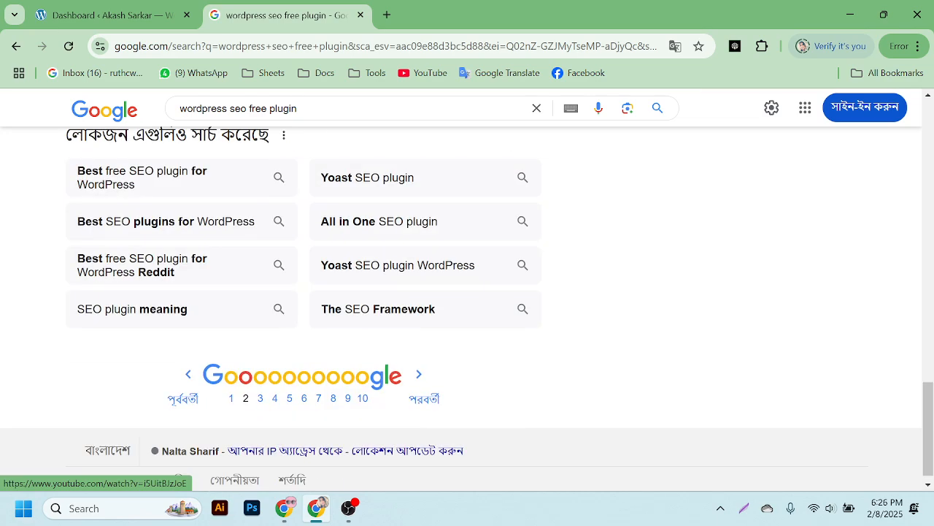
left_click(185, 355)
left_click(360, 16)
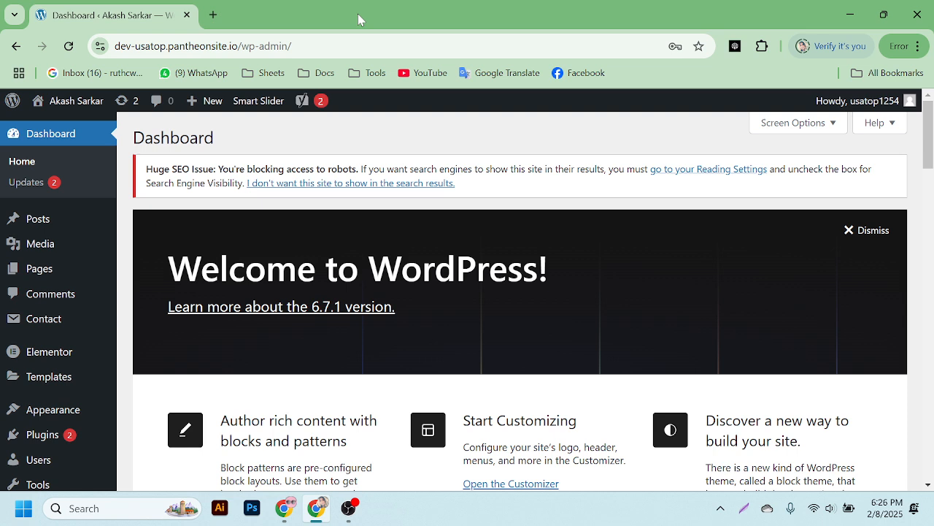
middle_click(72, 112)
On the site's front page, show the Yoast SEO admin-bar menu and snip the whole screen.
left_click(233, 14)
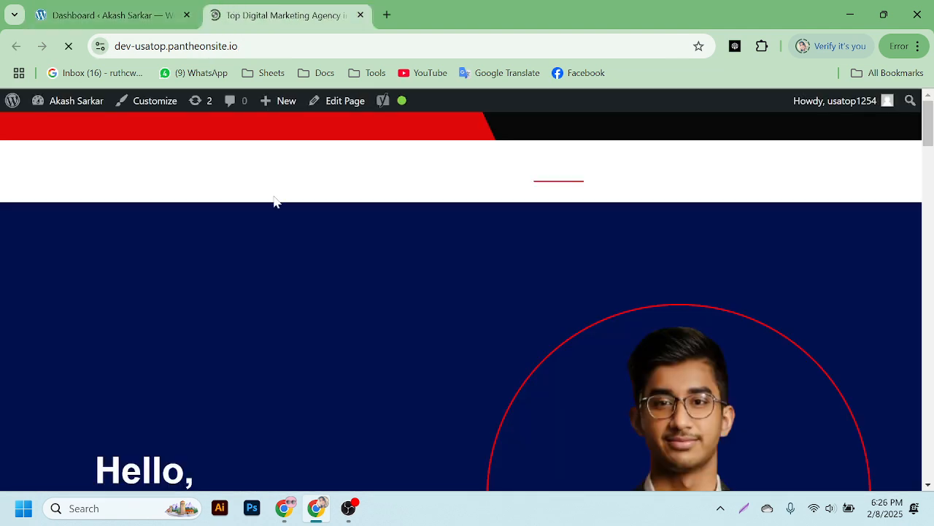
mouse_move(509, 104)
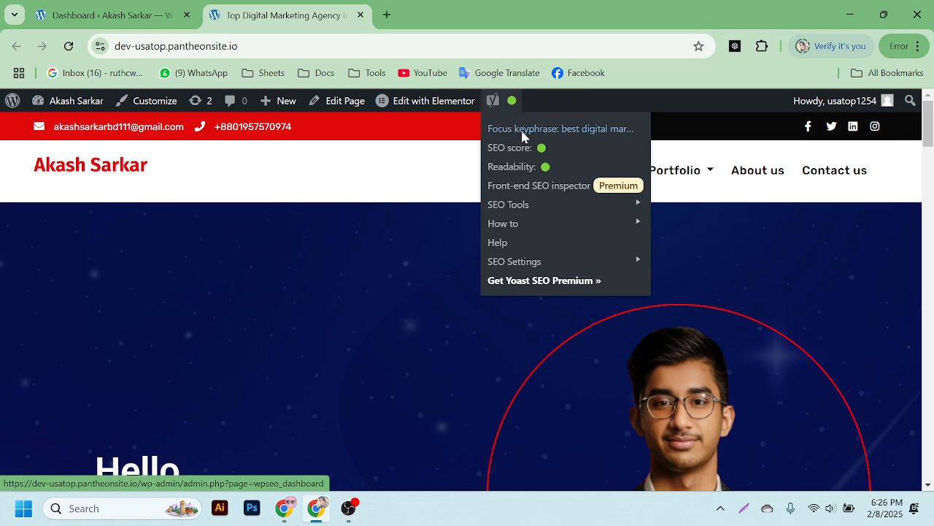
key("super+shift+s")
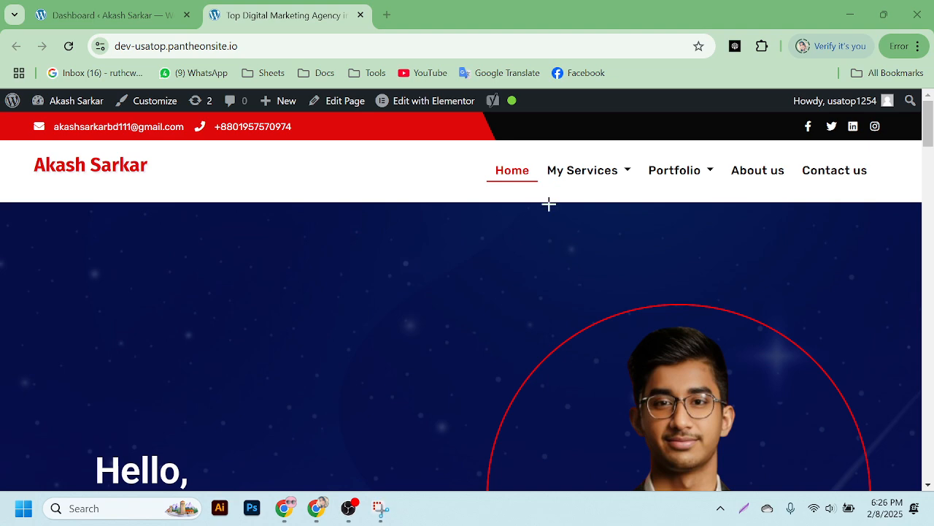
left_click_drag(8, 1, 933, 525)
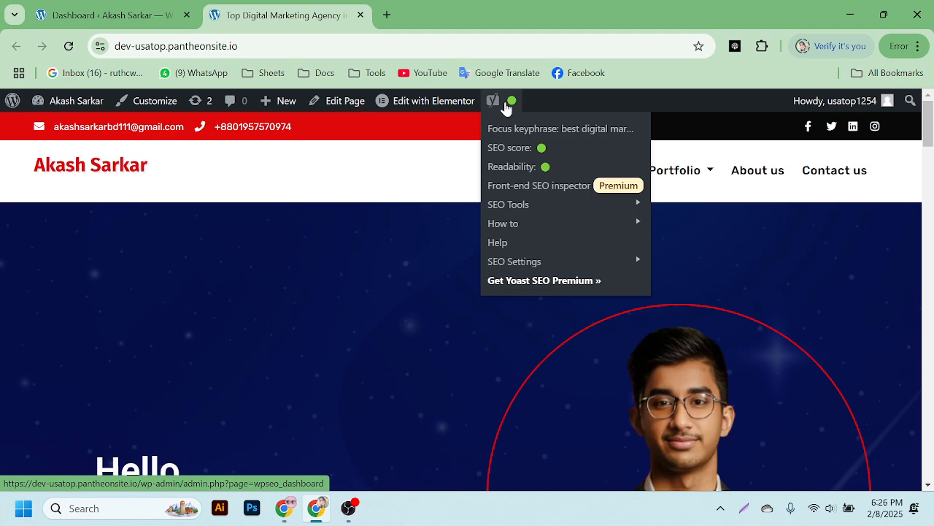
key("super+shift+s")
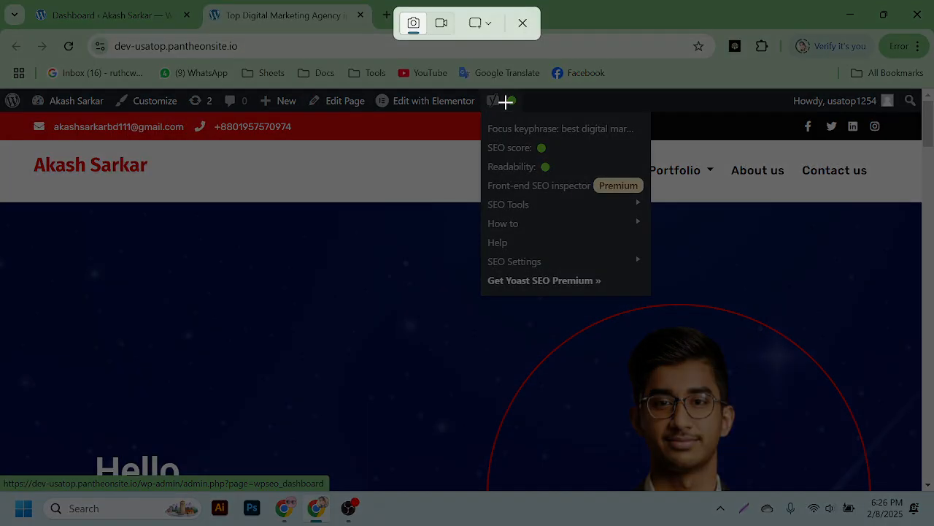
left_click_drag(2, 22, 932, 482)
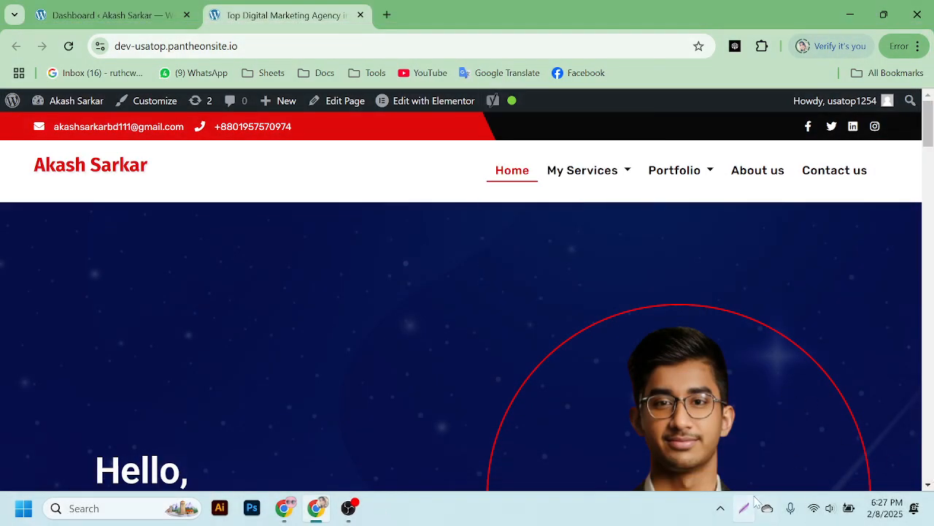
left_click(739, 516)
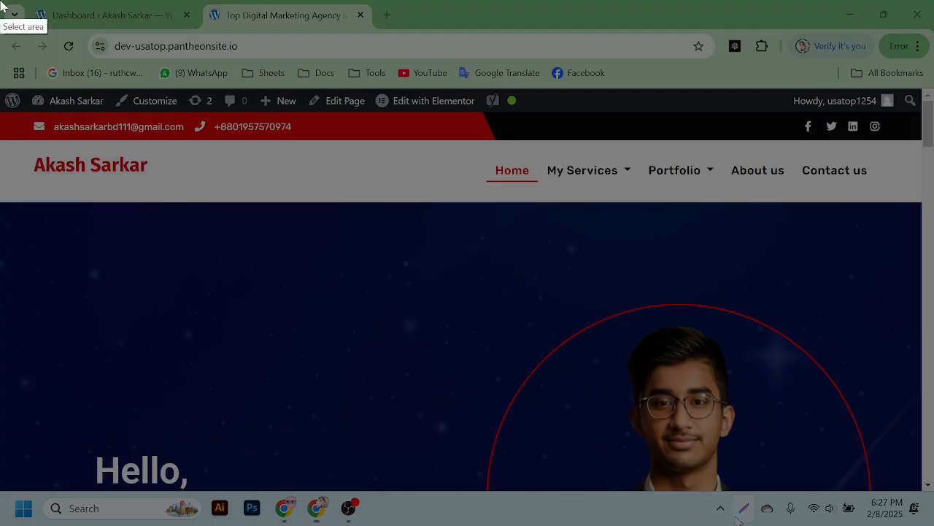
mouse_move(1, 1)
left_mouse_down()
mouse_move(874, 347)
mouse_move(932, 522)
mouse_move(933, 500)
left_mouse_up()
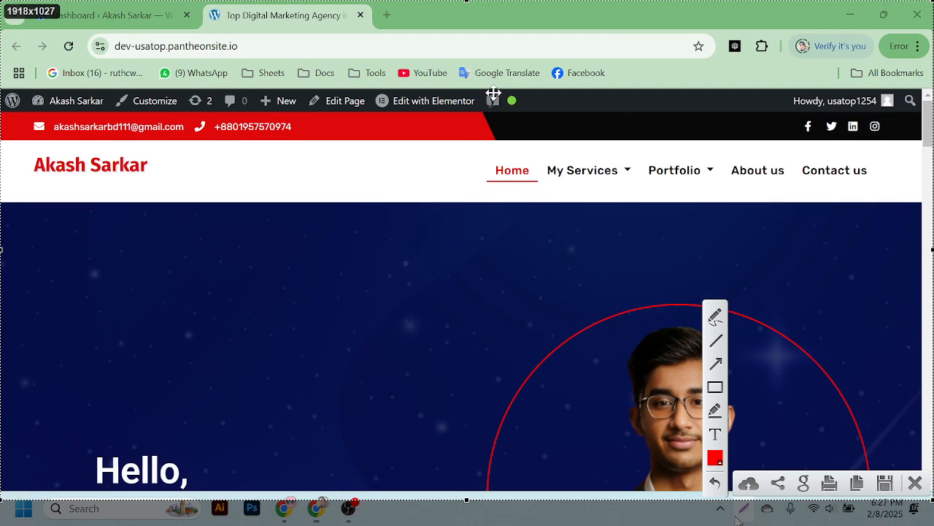
left_click(715, 387)
left_click_drag(463, 90, 533, 111)
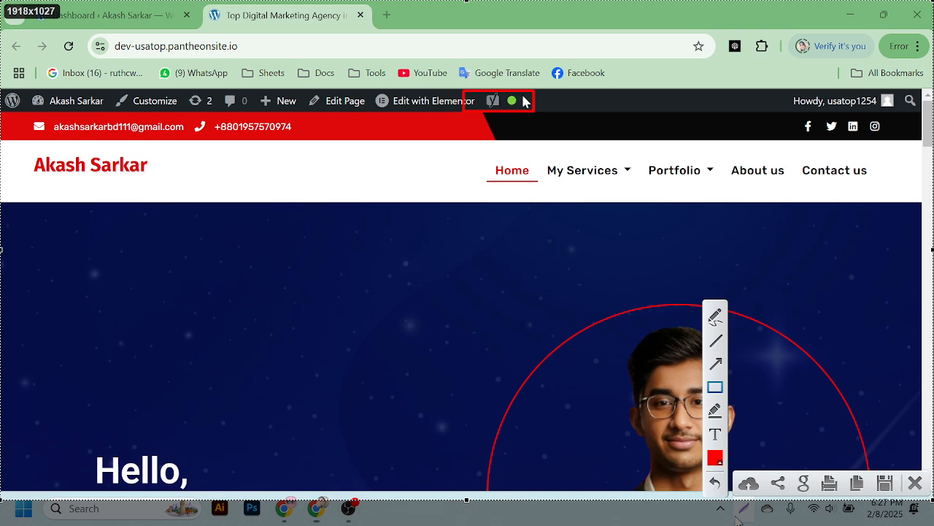
left_click(916, 483)
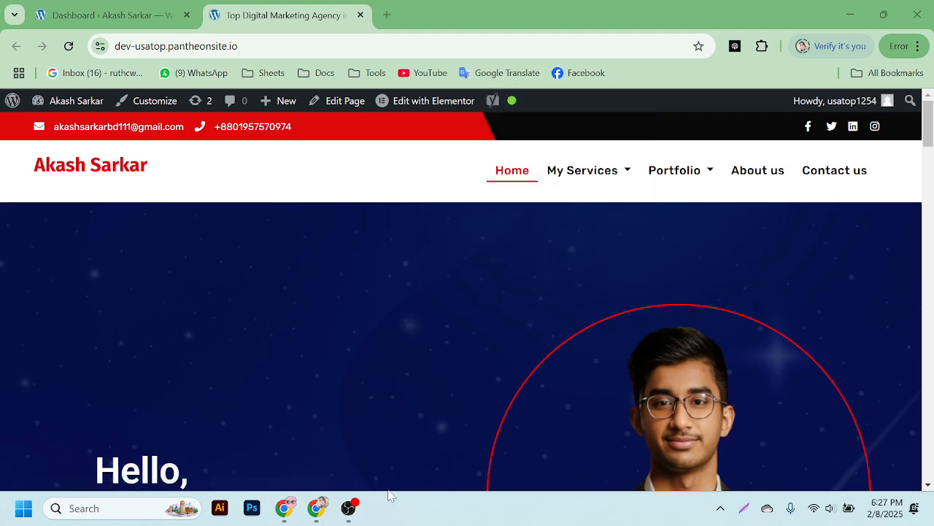
left_click(349, 507)
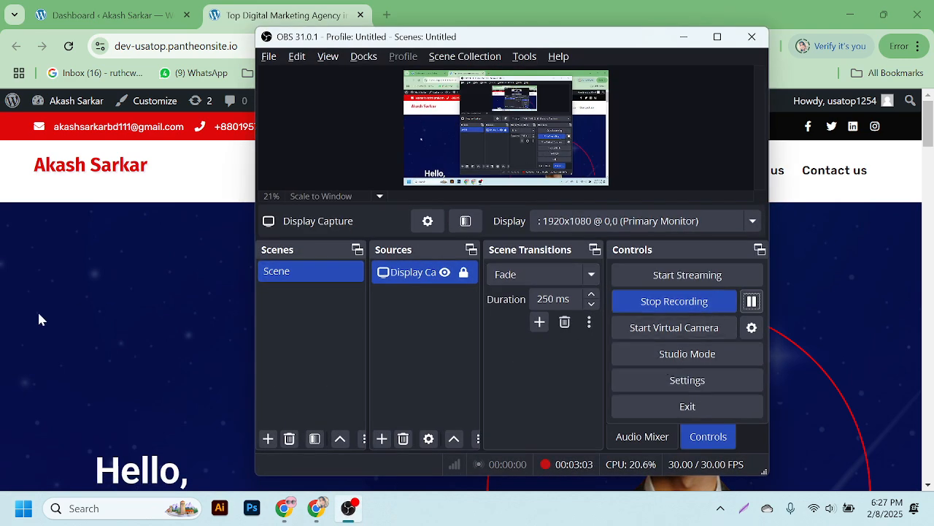
left_click(2, 326)
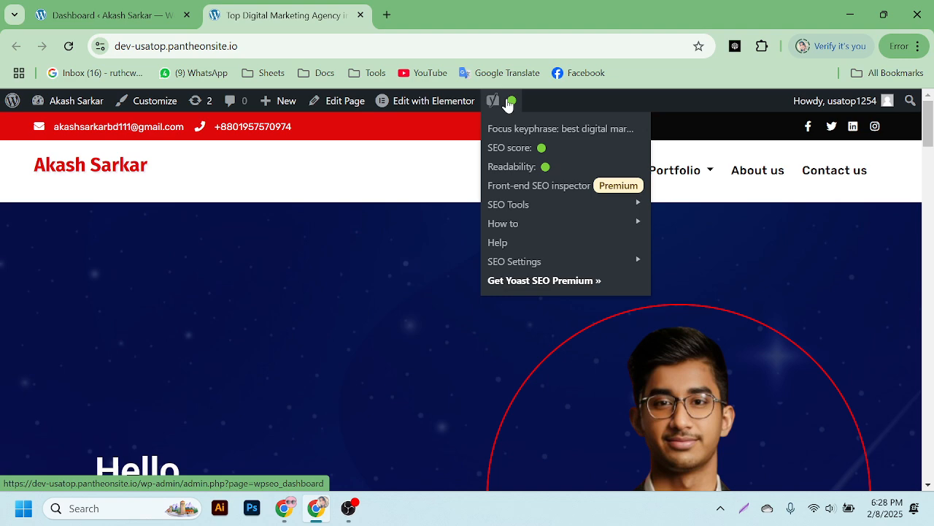
Switch to the Dashboard, hide the OBS recorder, and glance at the live home page.
left_click(120, 11)
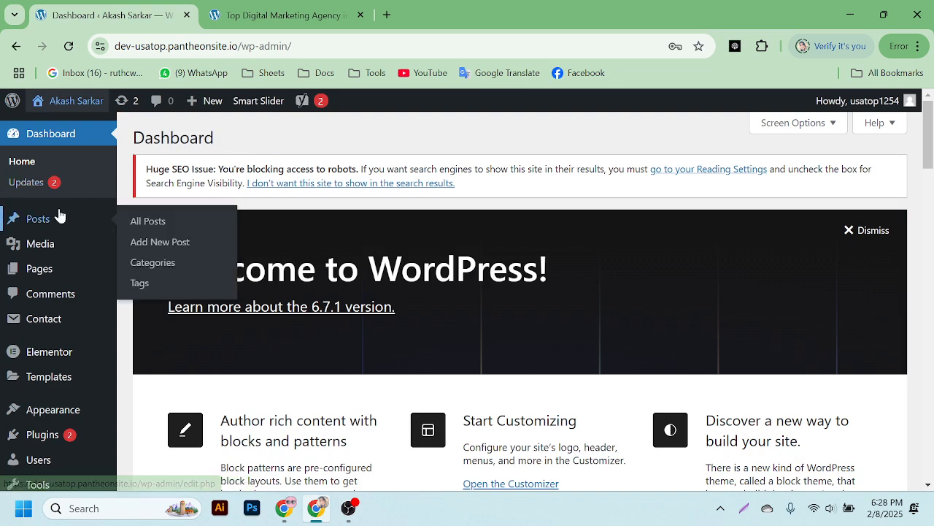
left_click(349, 509)
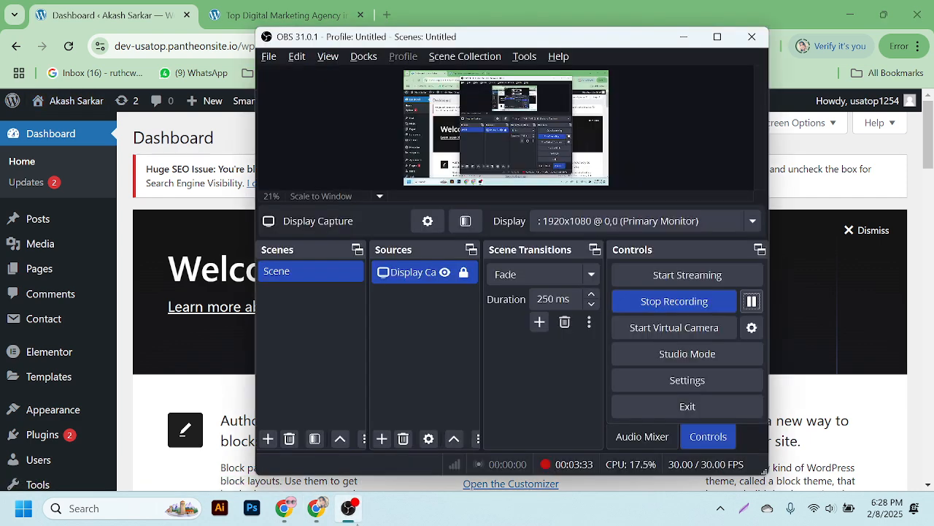
left_click(352, 513)
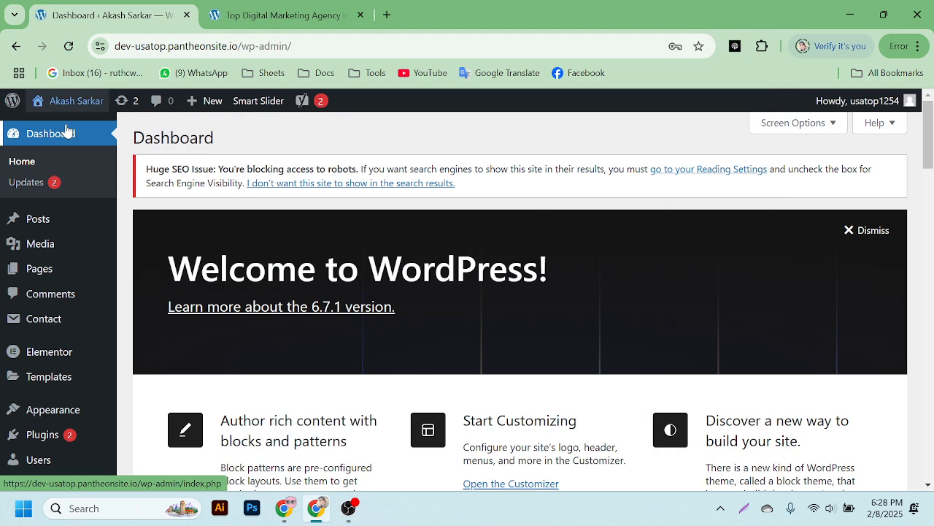
left_click(219, 6)
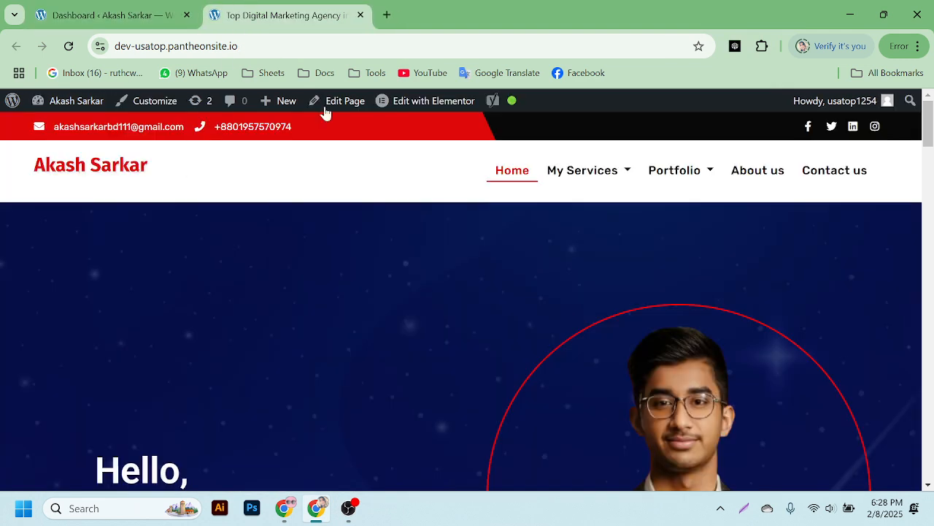
scroll(501, 198, "down", 3)
scroll(377, 236, "up", 3)
left_click(146, 10)
Scroll through the live home page, then return to the admin Dashboard.
left_click(251, 8)
scroll(650, 253, "down", 10)
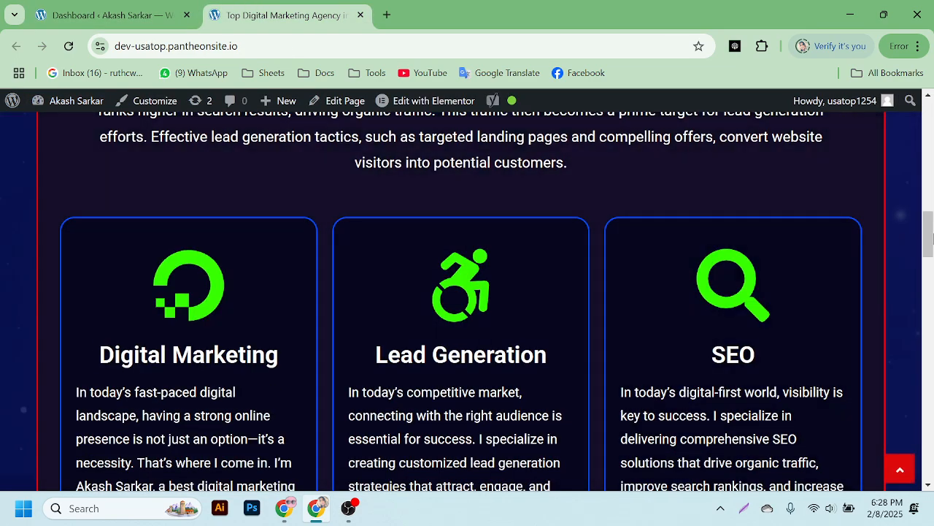
scroll(928, 216, "up", 2)
scroll(928, 217, "up", 8)
scroll(387, 338, "down", 15)
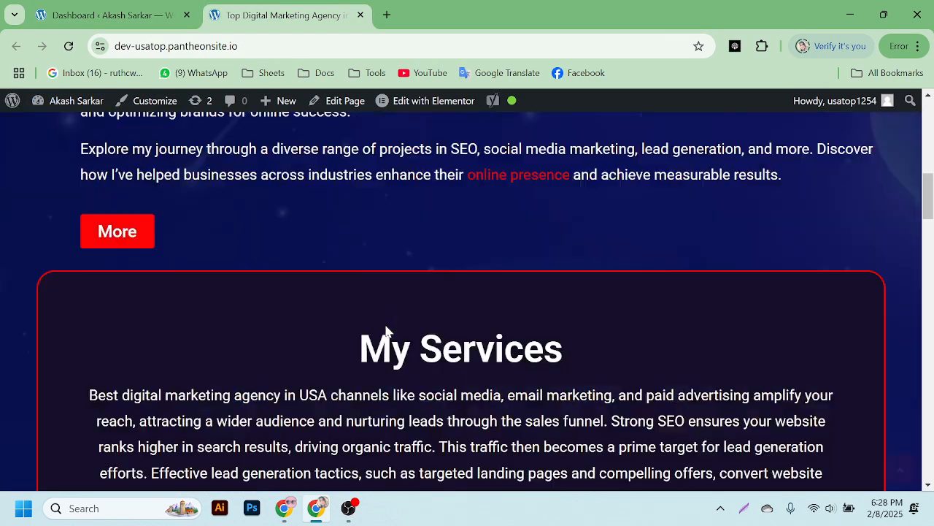
scroll(394, 344, "down", 5)
scroll(914, 330, "up", 10)
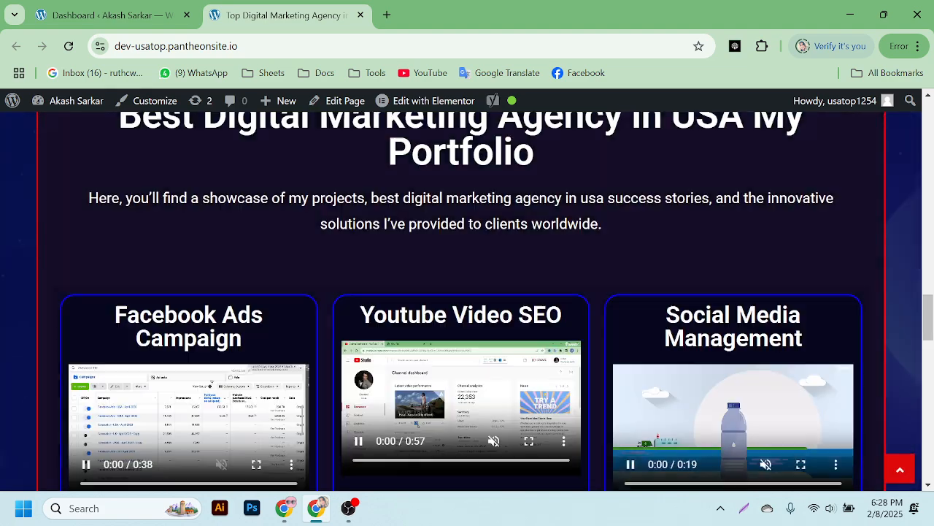
scroll(915, 330, "up", 10)
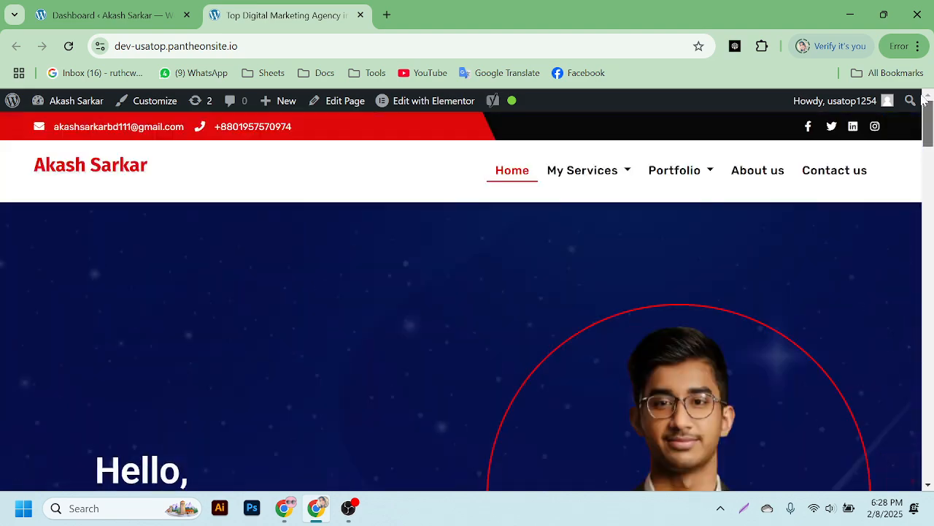
scroll(408, 373, "down", 4)
scroll(406, 374, "up", 4)
left_click(109, 14)
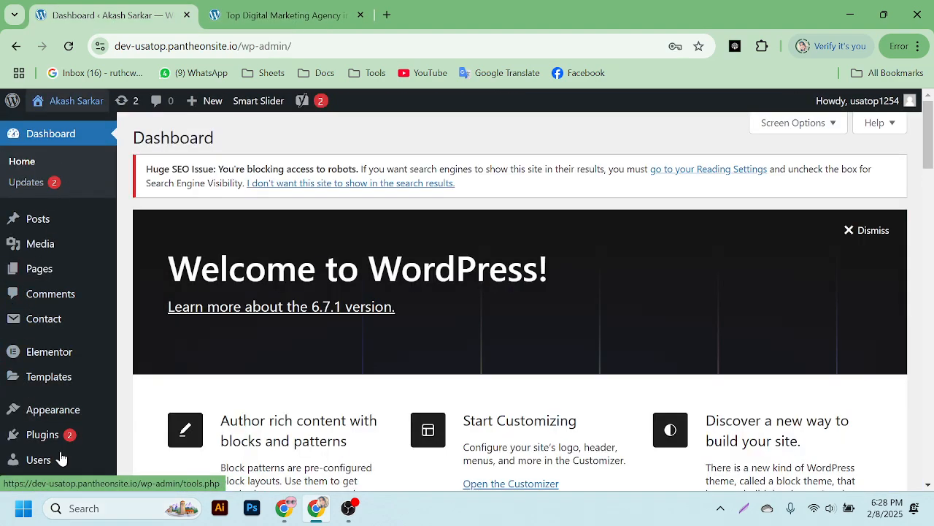
Open Plugins > Add New Plugin in a new browser tab.
scroll(41, 427, "down", 3)
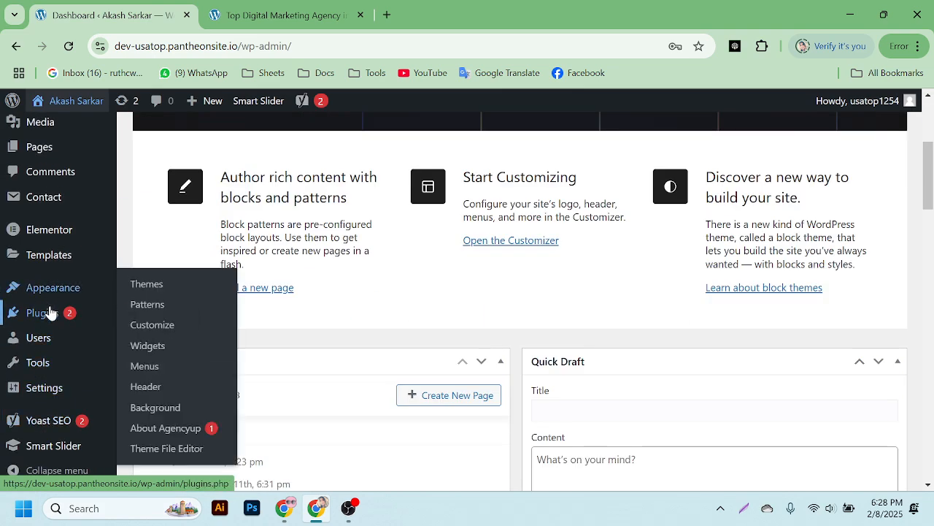
mouse_move(45, 316)
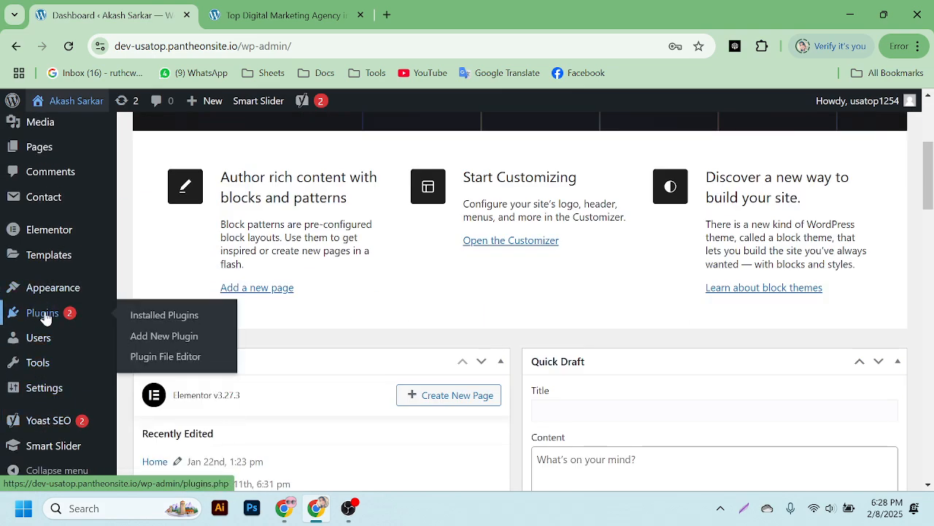
right_click(163, 336)
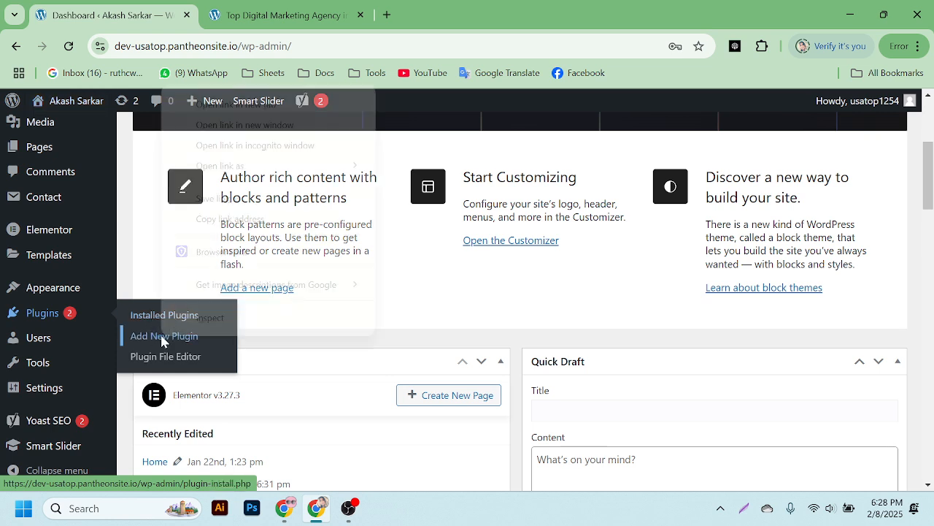
left_click(219, 105)
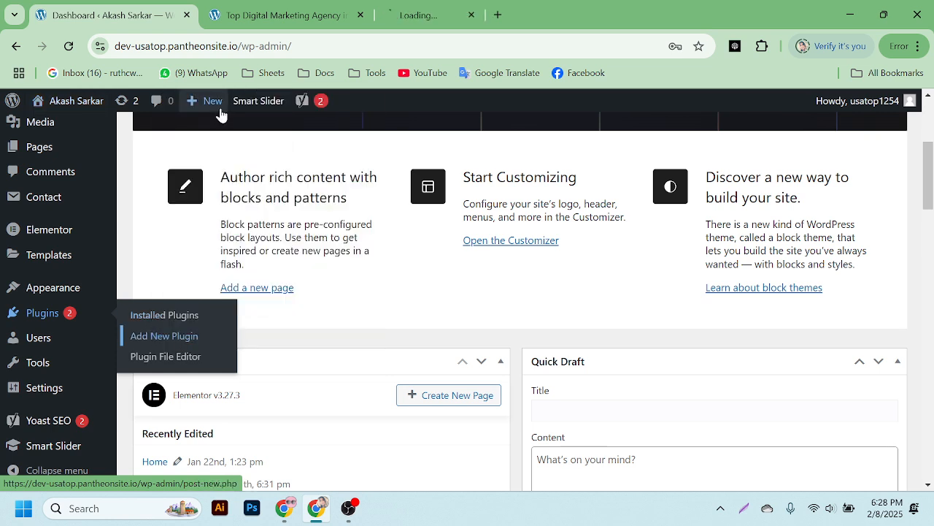
Search plugins for 'rank', then install and activate Rank Math SEO.
left_click(414, 6)
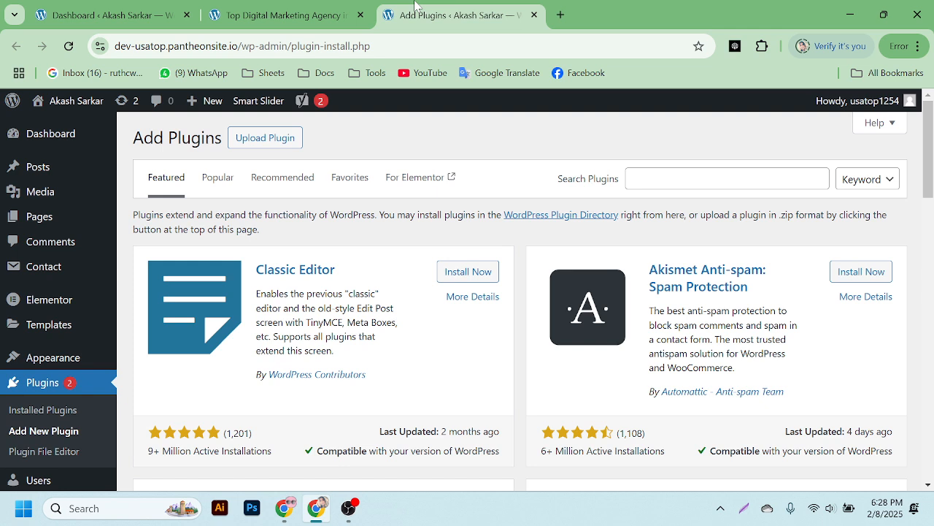
left_click(694, 179)
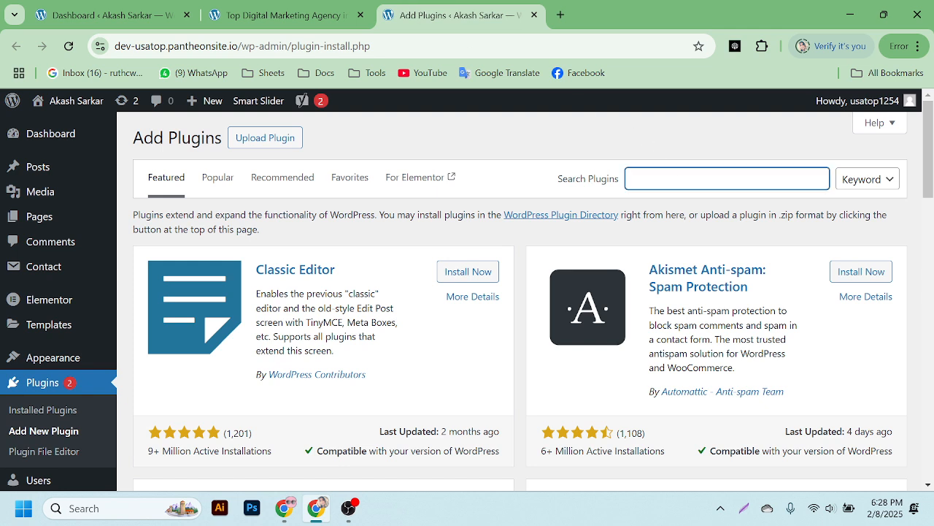
type("rank")
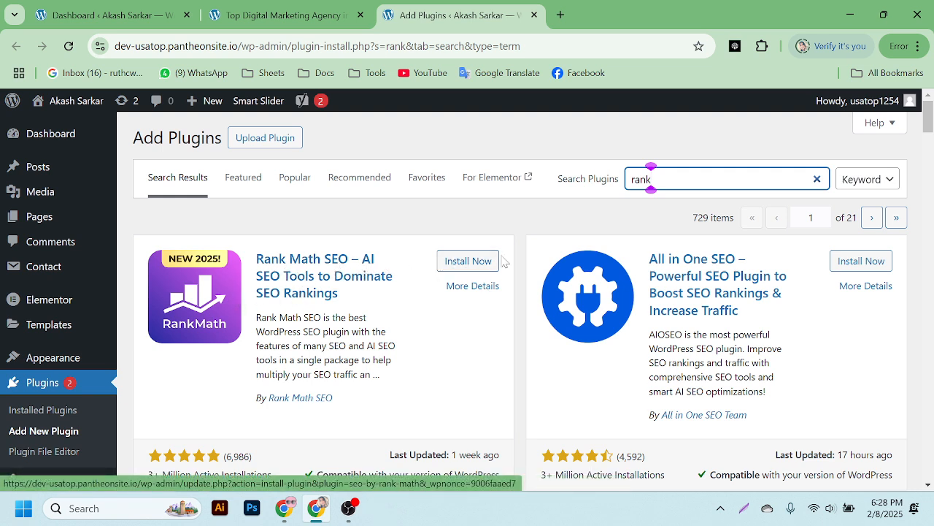
left_click(462, 267)
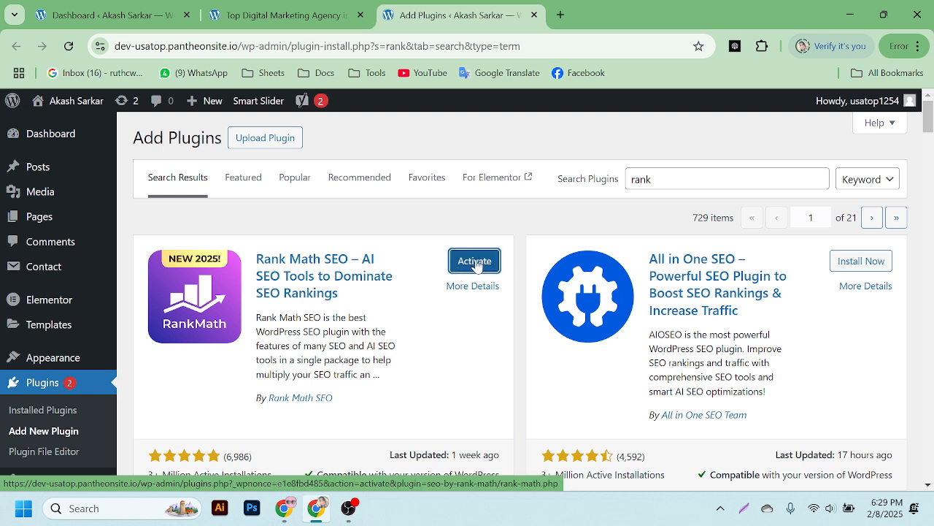
left_click(476, 266)
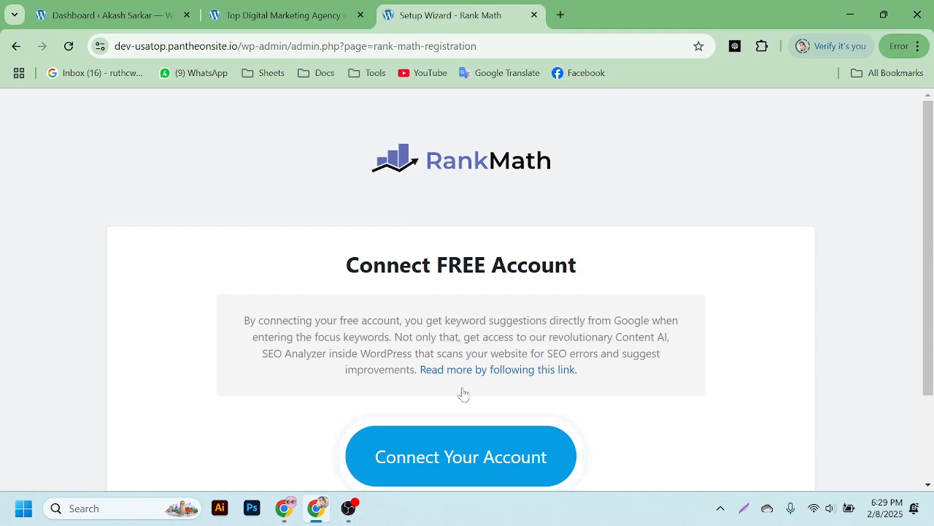
Return to the Rank Math wizard and skip connecting a Rank Math account for now.
scroll(462, 394, "down", 2)
scroll(415, 225, "up", 2)
left_click(109, 14)
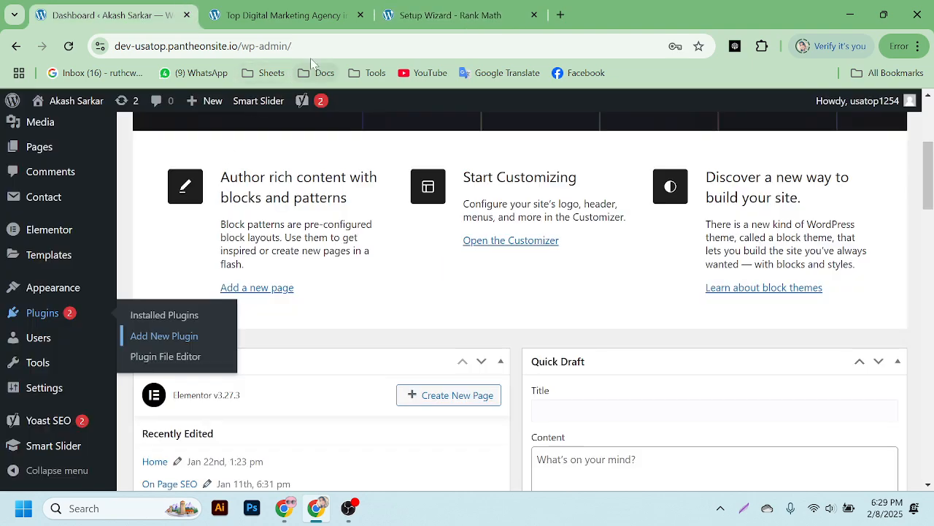
left_click(441, 10)
scroll(464, 369, "down", 2)
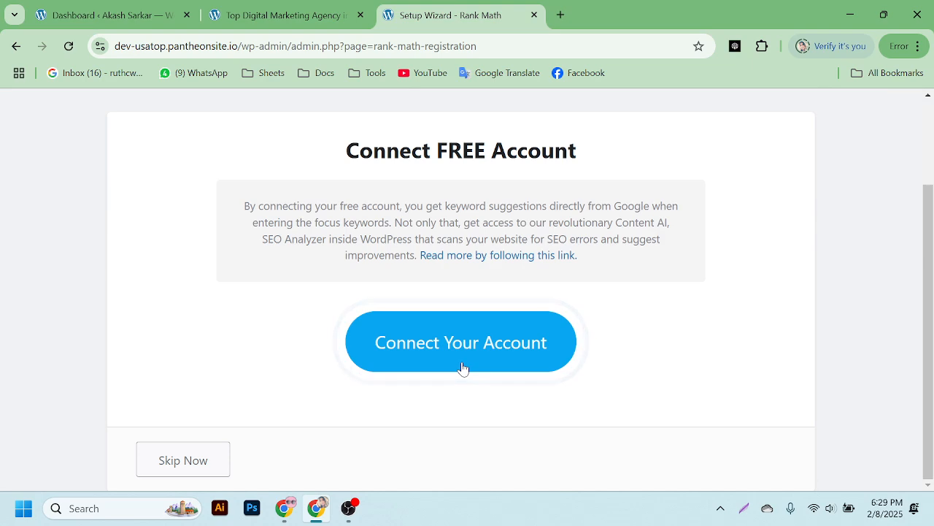
scroll(464, 369, "up", 2)
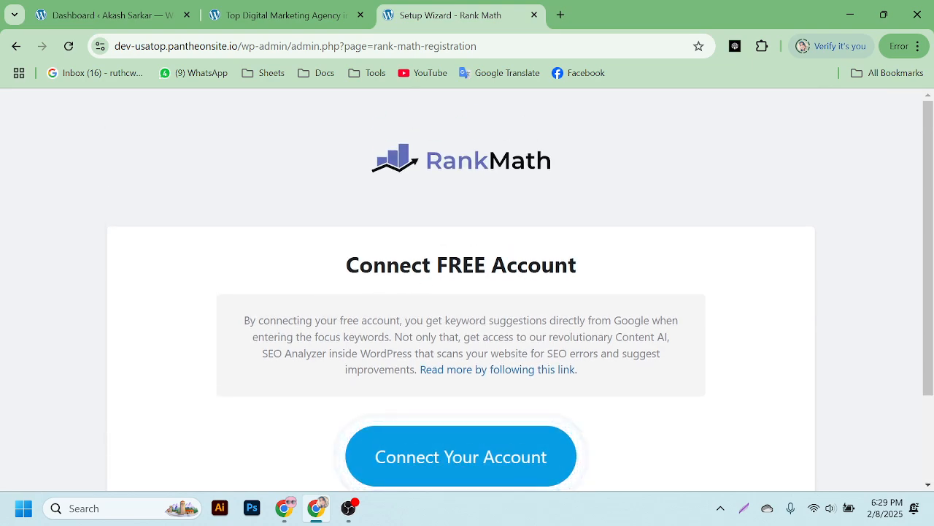
scroll(492, 367, "down", 2)
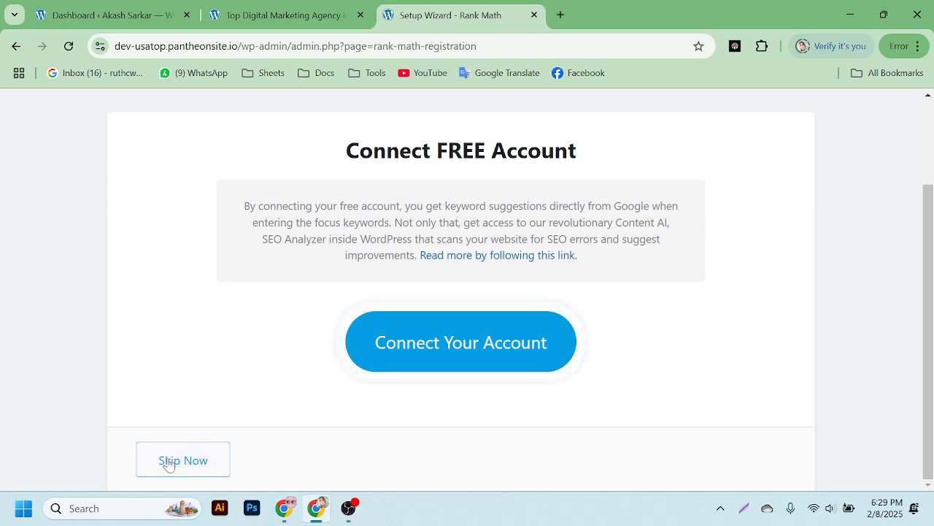
left_click(198, 460)
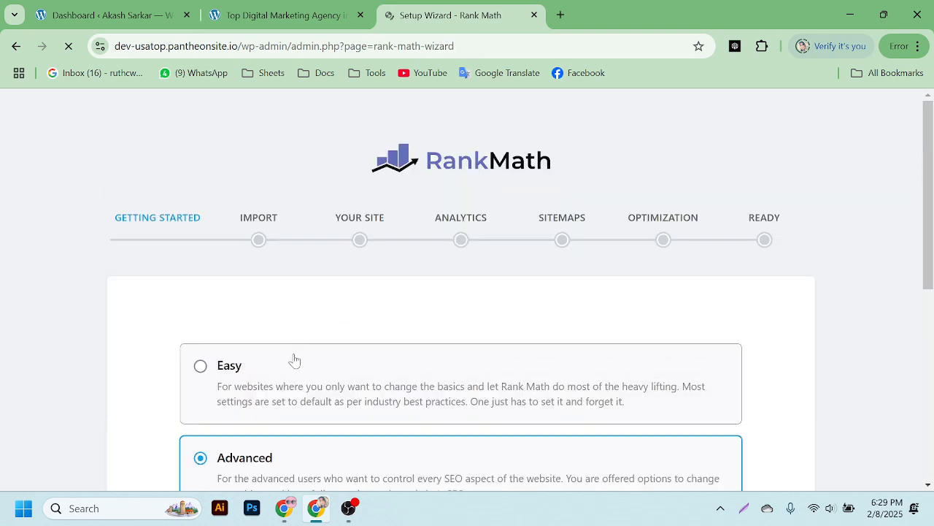
Choose Advanced setup mode and start the wizard to reach Import SEO Settings.
scroll(293, 355, "down", 5)
scroll(255, 343, "up", 3)
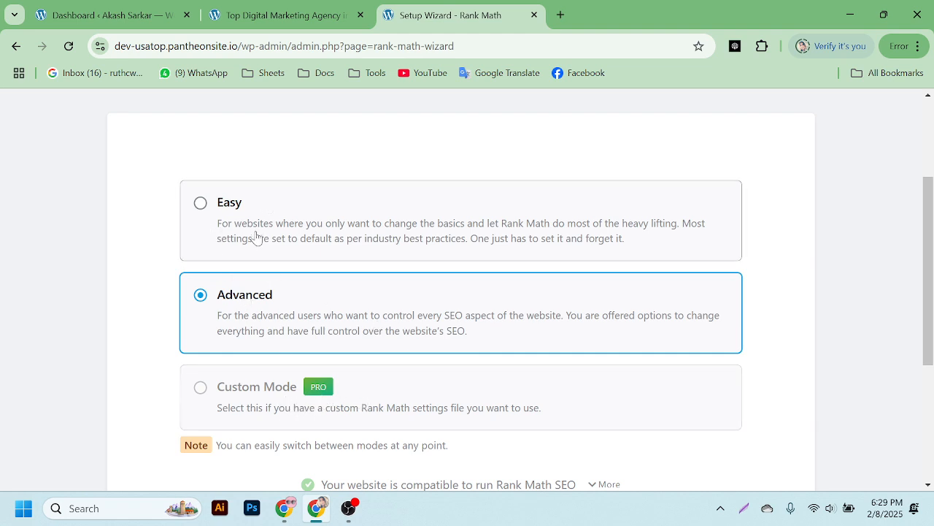
left_click(308, 237)
left_click(255, 304)
scroll(453, 301, "down", 3)
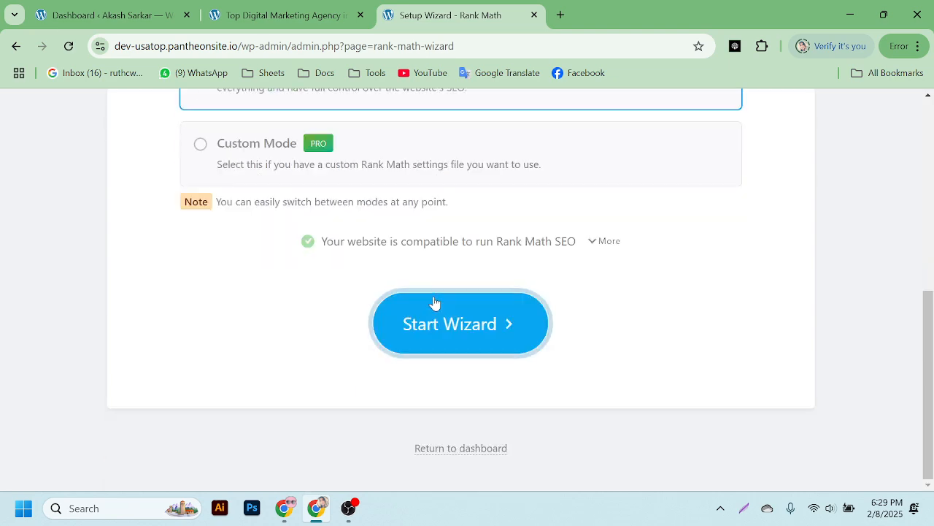
left_click(474, 332)
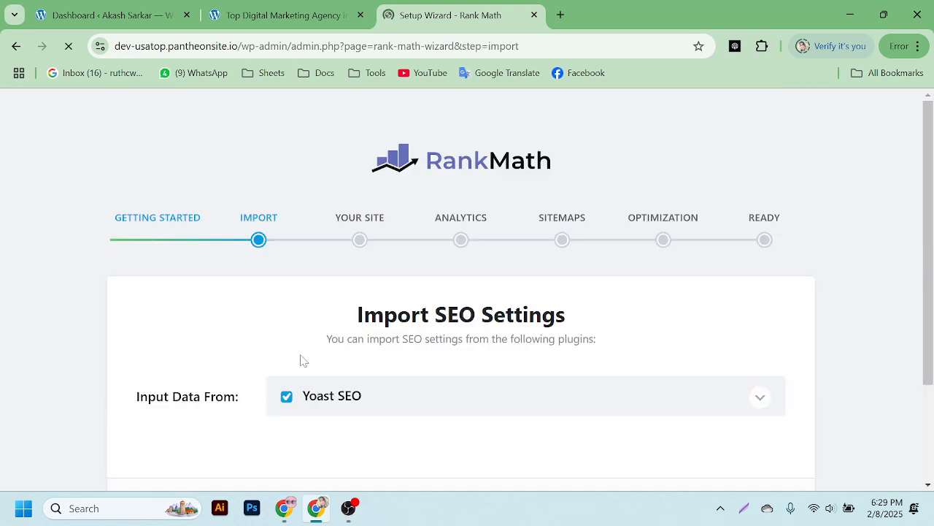
scroll(378, 244, "down", 2)
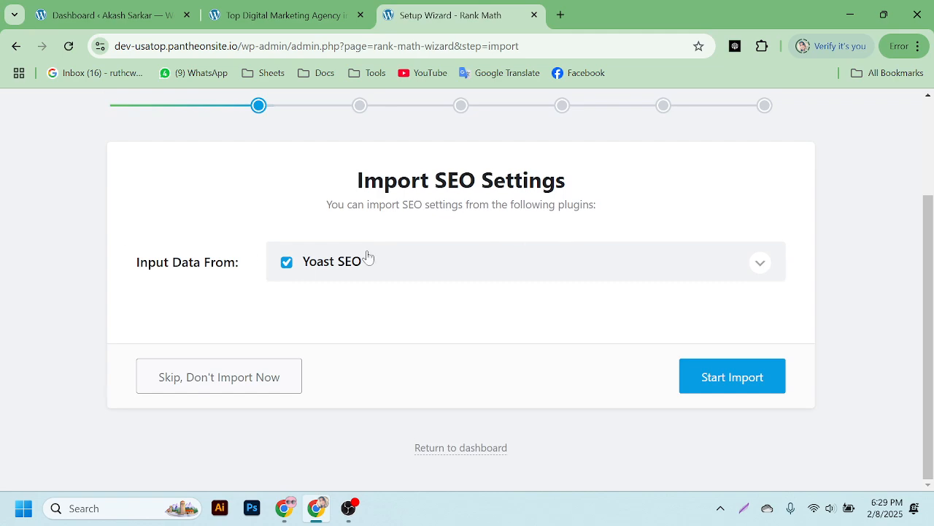
scroll(327, 295, "up", 2)
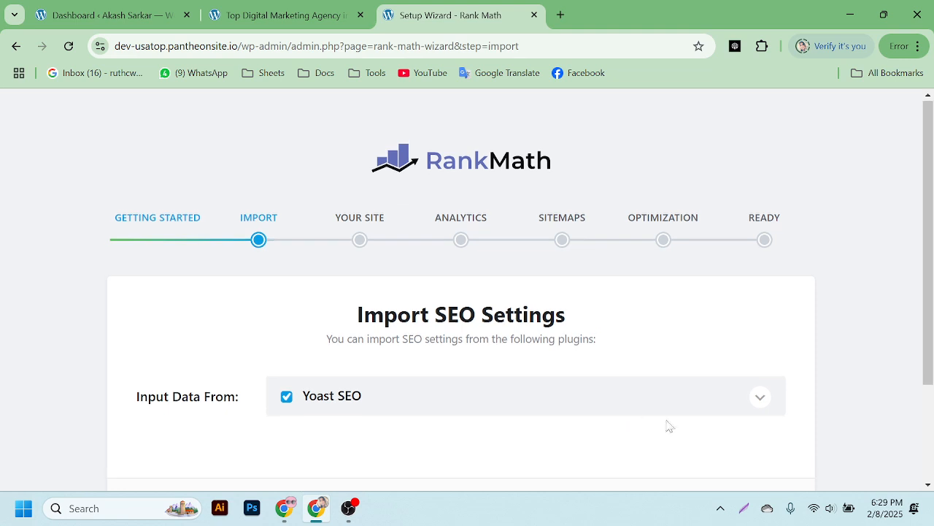
left_click(744, 508)
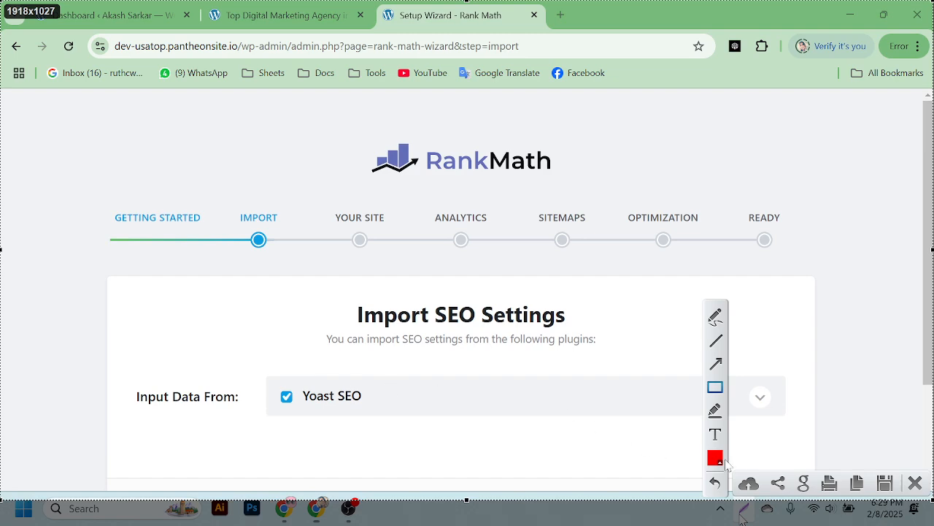
Box the Yoast SEO row and Getting Started, Import, Sitemaps, Optimization, Ready labels in red, then close.
mouse_move(1, 159)
left_mouse_down()
mouse_move(142, 248)
mouse_move(789, 473)
mouse_move(909, 503)
mouse_move(901, 488)
left_mouse_up()
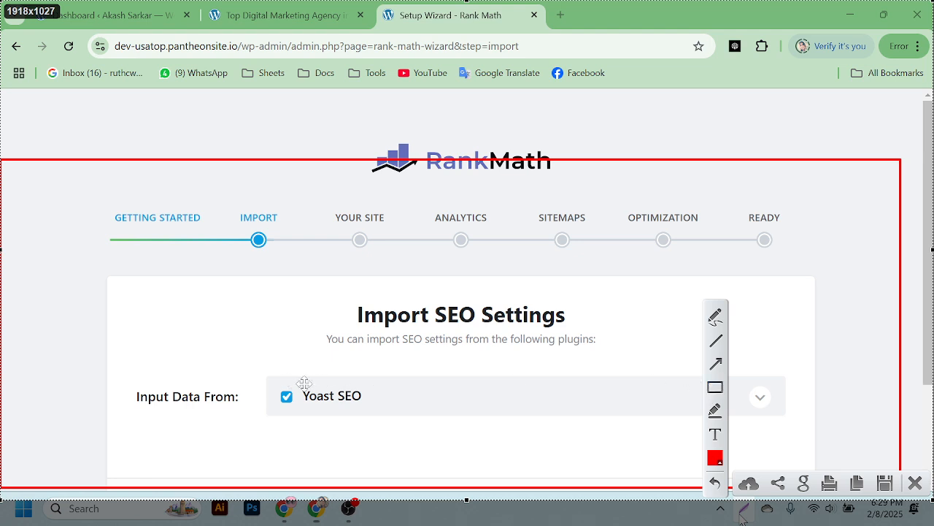
mouse_move(249, 371)
left_mouse_down()
mouse_move(761, 438)
mouse_move(806, 432)
left_mouse_up()
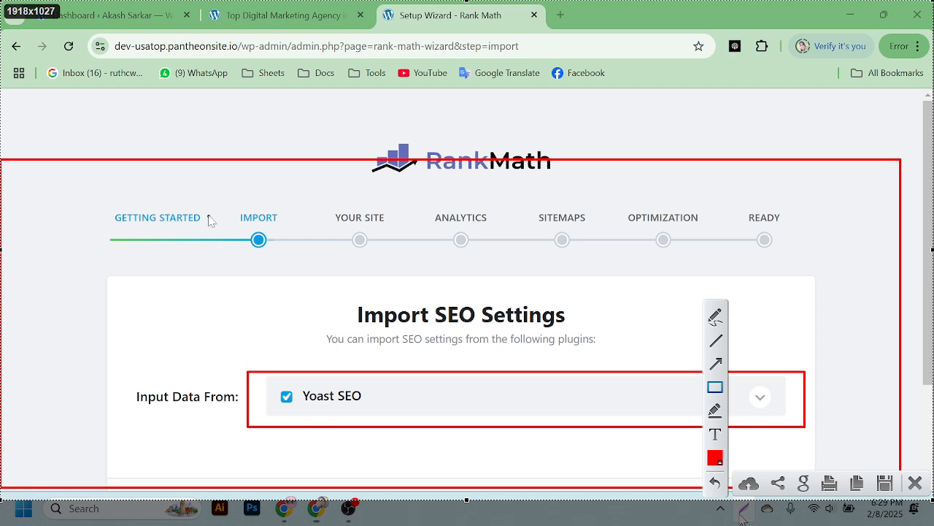
left_click_drag(95, 203, 212, 236)
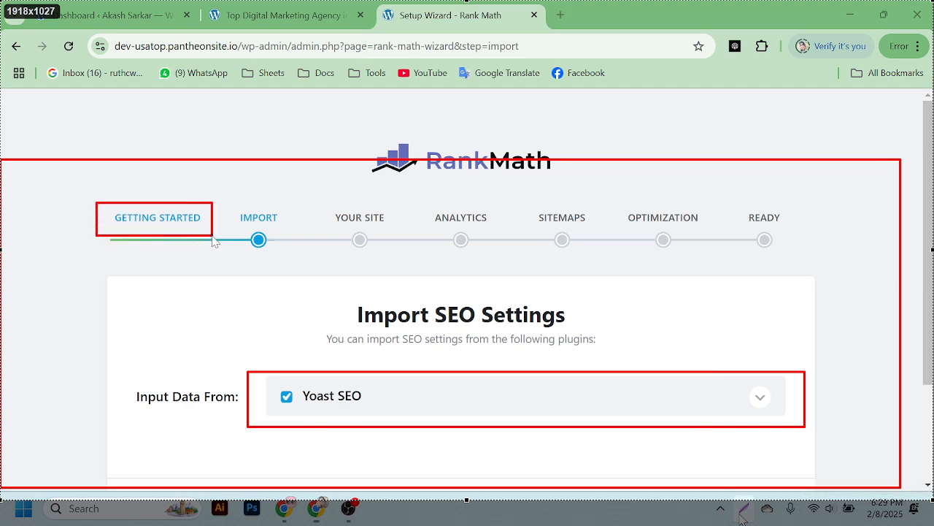
mouse_move(224, 204)
left_mouse_down()
mouse_move(306, 237)
mouse_move(313, 211)
mouse_move(401, 234)
mouse_move(499, 235)
left_mouse_up()
left_click_drag(528, 196, 609, 239)
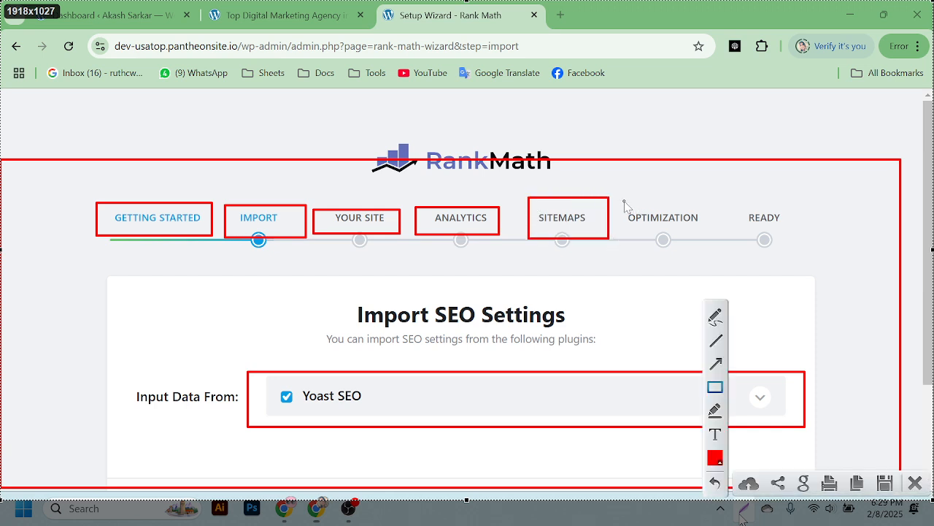
left_click_drag(620, 201, 695, 235)
left_click_drag(739, 202, 807, 233)
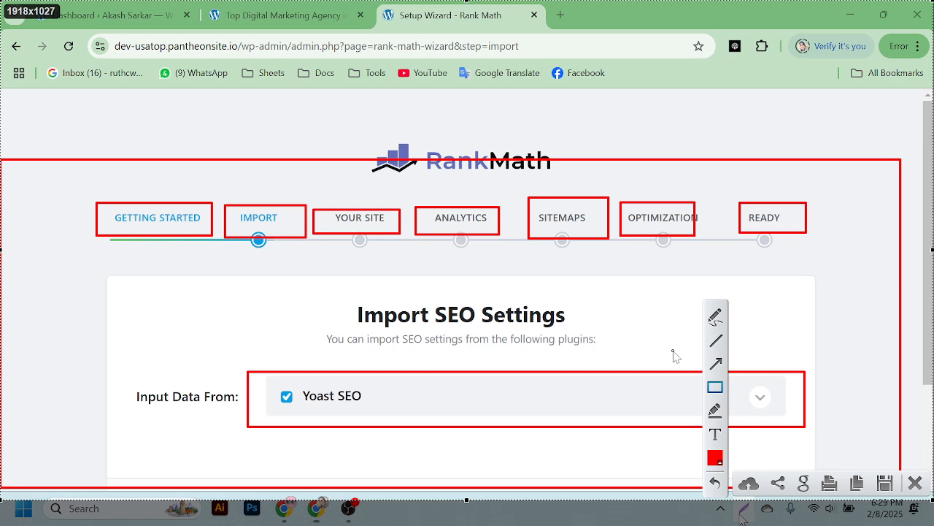
left_click(915, 482)
Import the Yoast SEO settings to 100%, then continue to the Your Site step.
scroll(462, 411, "down", 2)
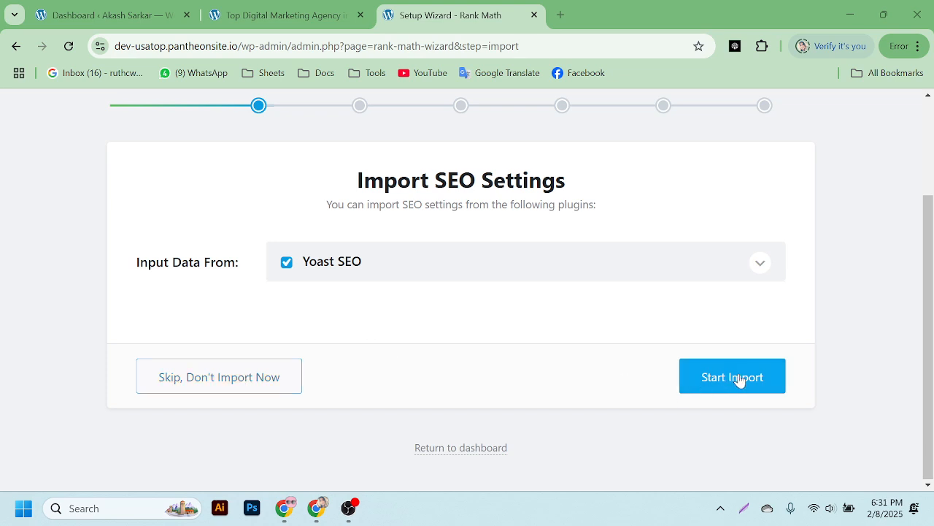
scroll(501, 406, "up", 1)
scroll(501, 406, "up", 1)
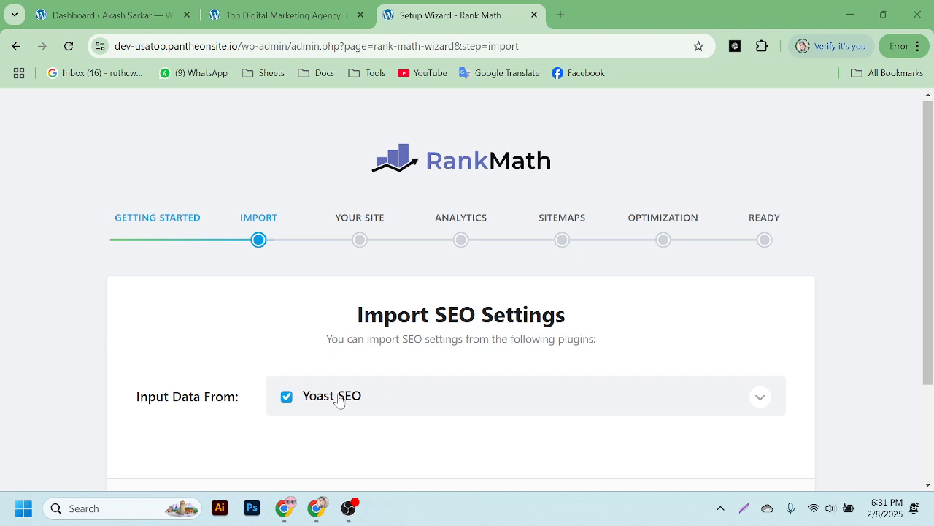
scroll(540, 331, "down", 2)
left_click(711, 388)
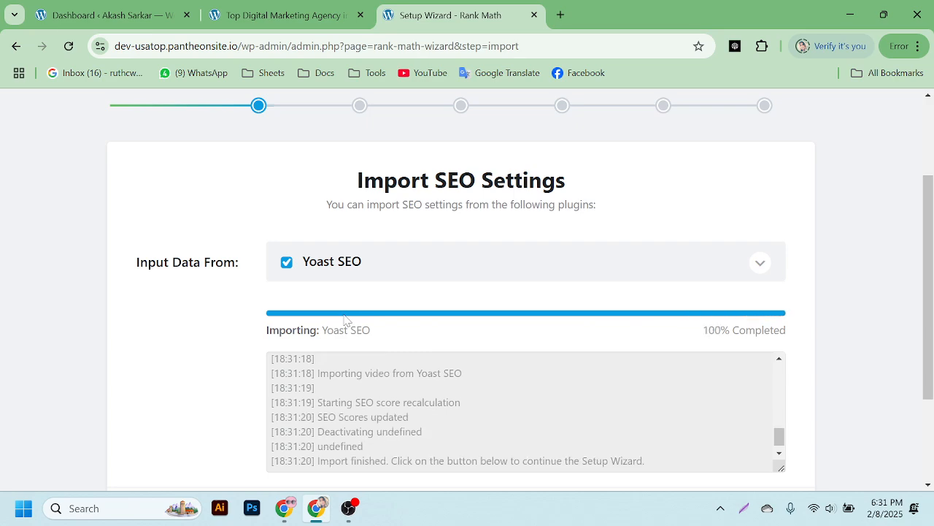
scroll(511, 299, "down", 2)
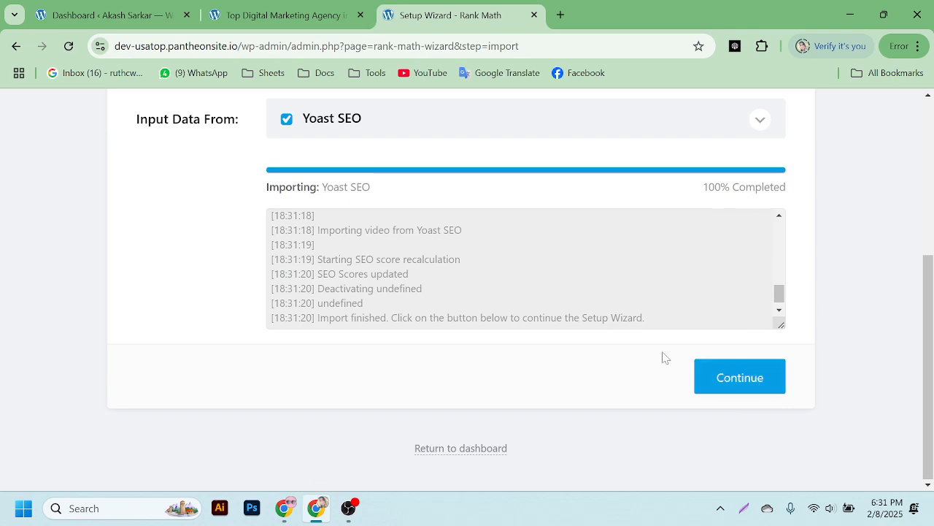
left_click(750, 378)
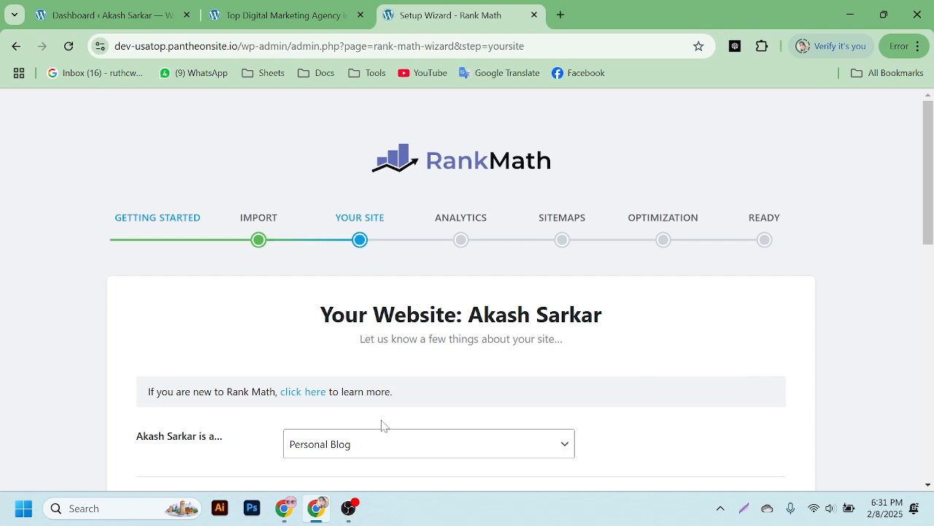
Choose Personal Portfolio as the site type and save the Your Site details.
scroll(343, 307, "down", 3)
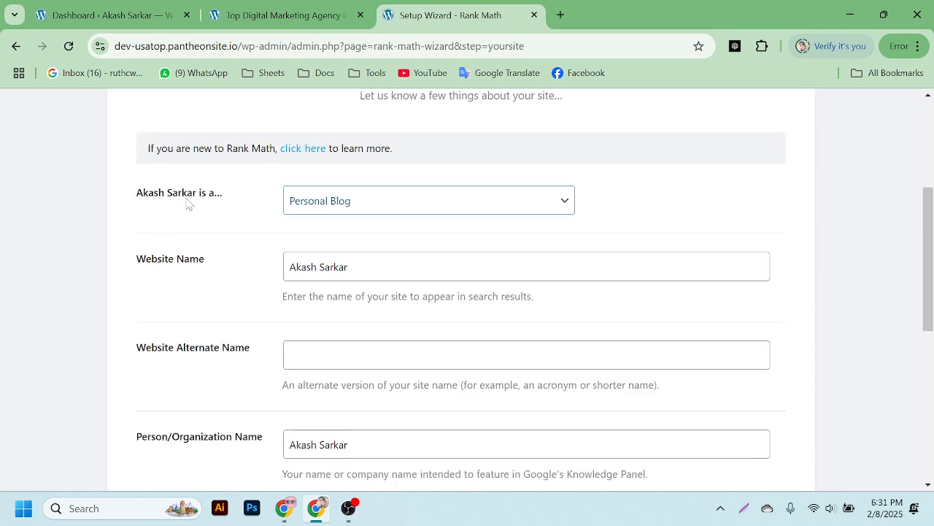
left_click(346, 210)
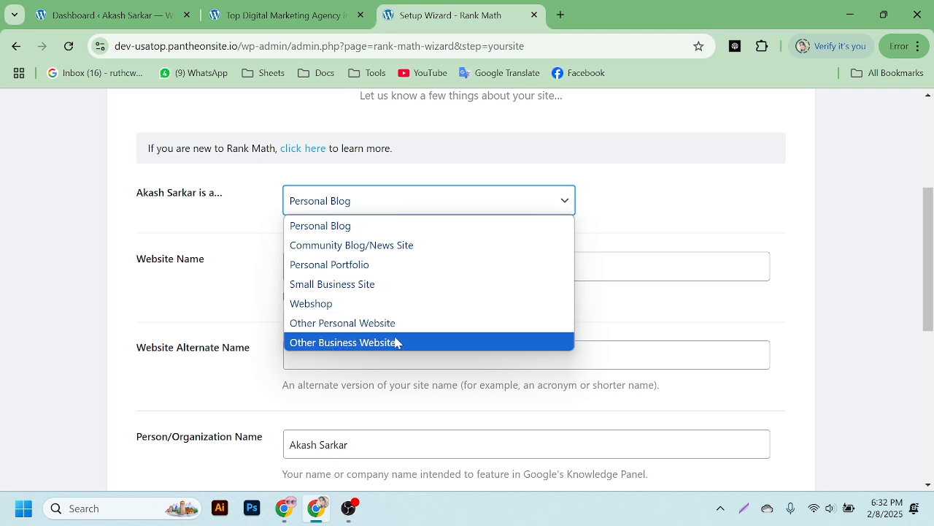
left_click(367, 269)
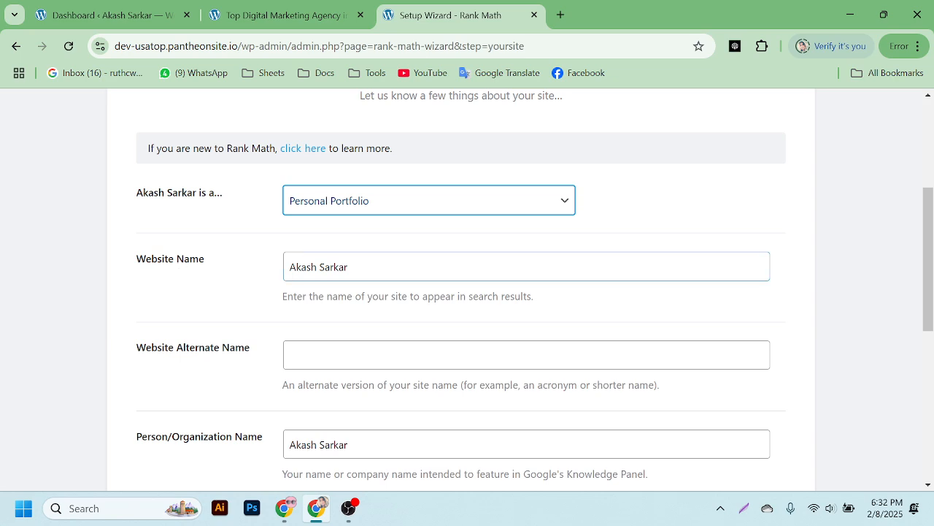
scroll(288, 258, "down", 3)
scroll(351, 258, "up", 3)
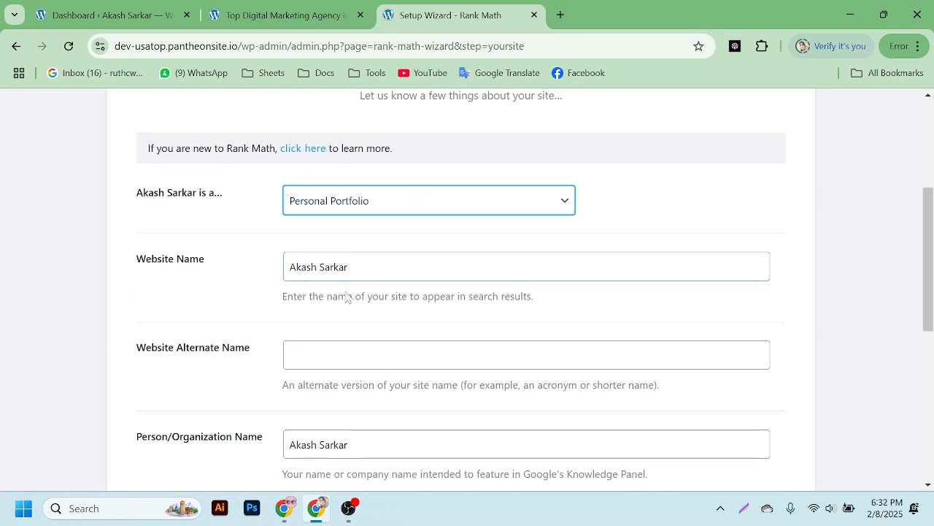
scroll(347, 297, "down", 3)
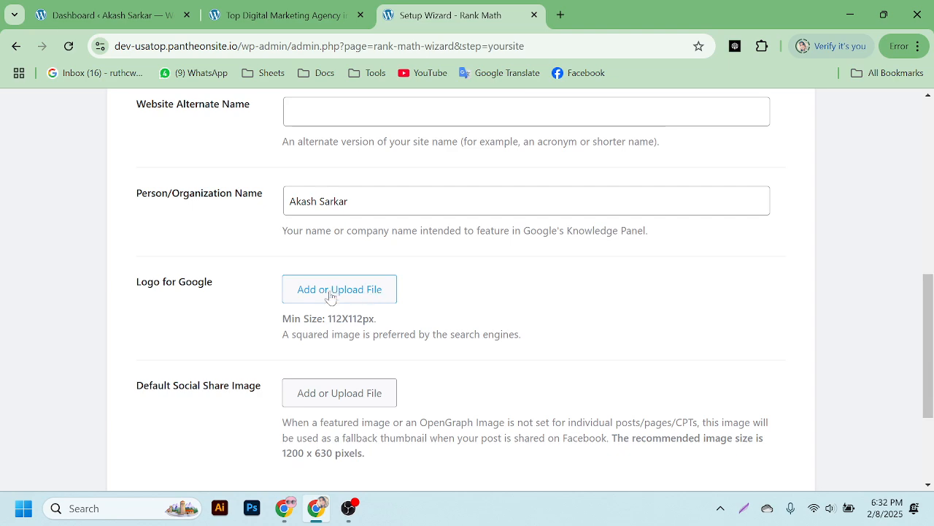
left_click(348, 292)
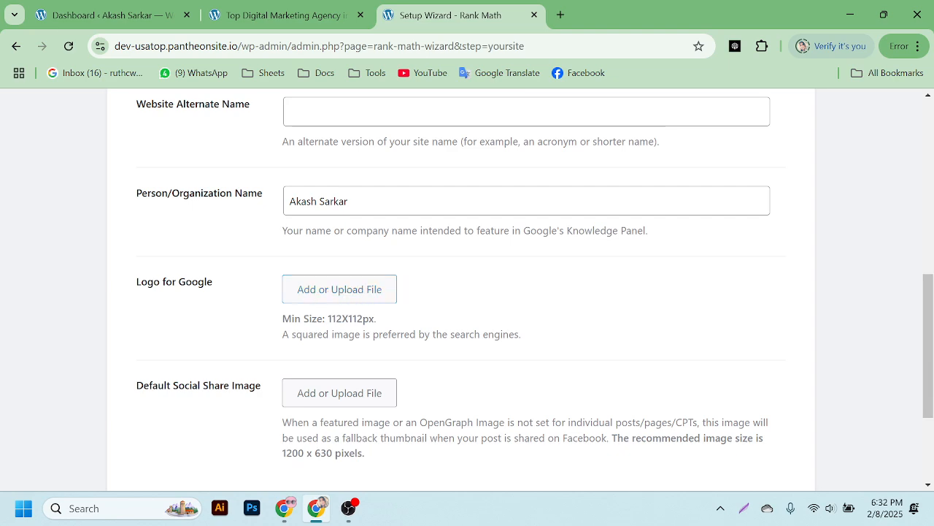
scroll(382, 392, "down", 2)
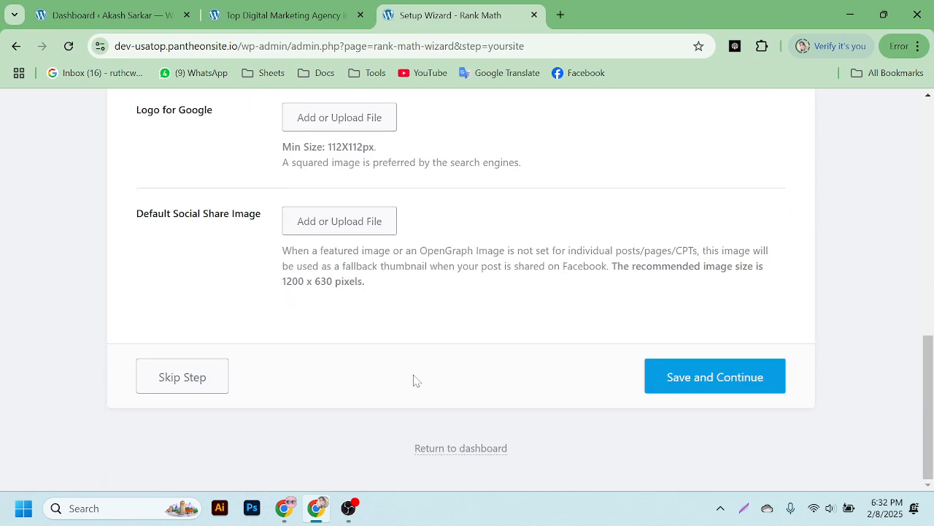
scroll(367, 358, "up", 10)
scroll(267, 295, "down", 10)
left_click(717, 385)
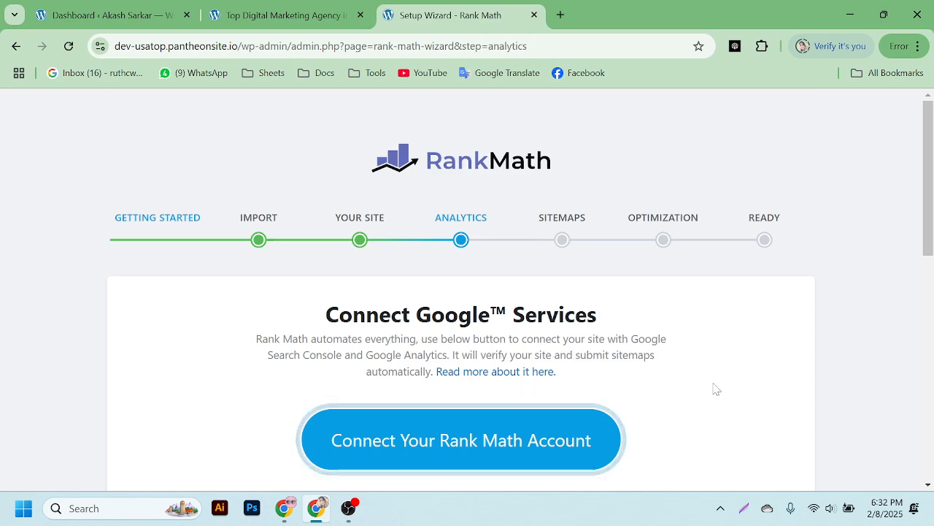
Glance at the live site's homepage, then return to the Rank Math setup wizard.
scroll(547, 370, "down", 5)
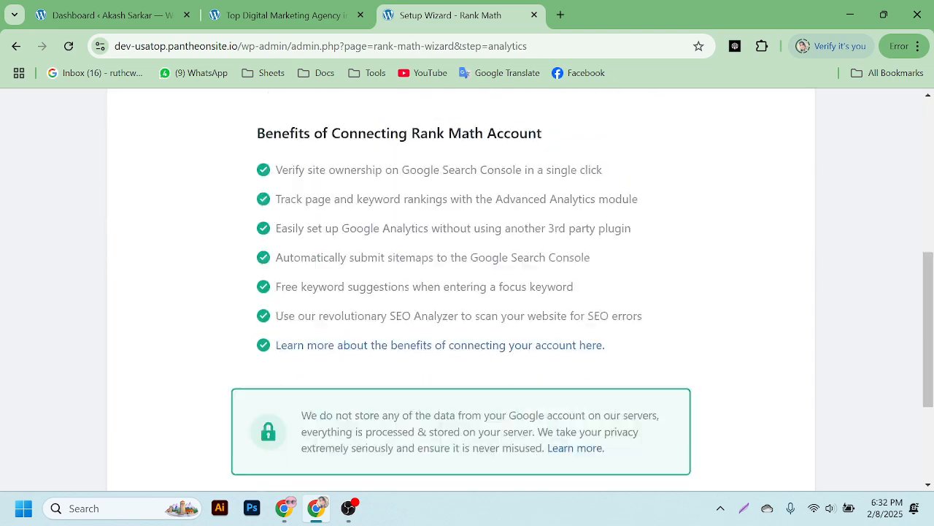
scroll(547, 370, "up", 5)
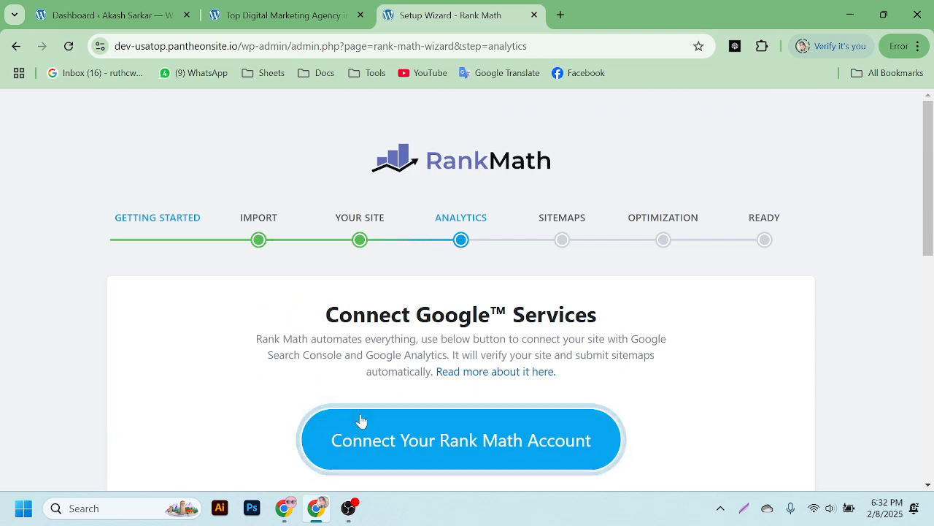
scroll(486, 426, "down", 3)
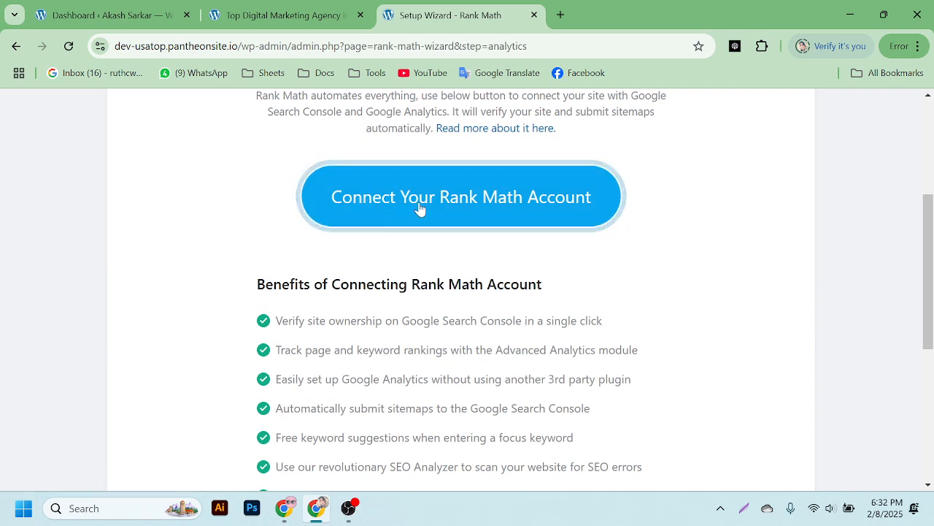
scroll(469, 279, "down", 3)
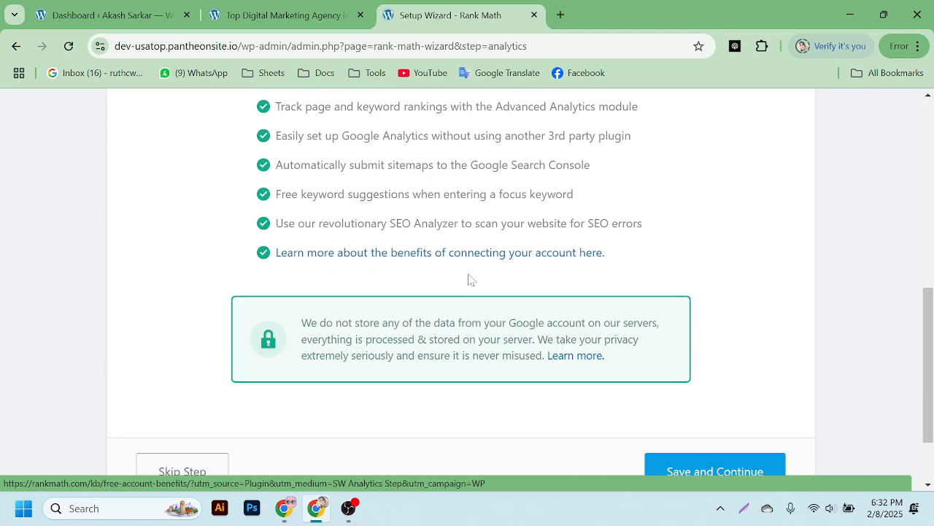
scroll(469, 279, "up", 5)
left_click(284, 15)
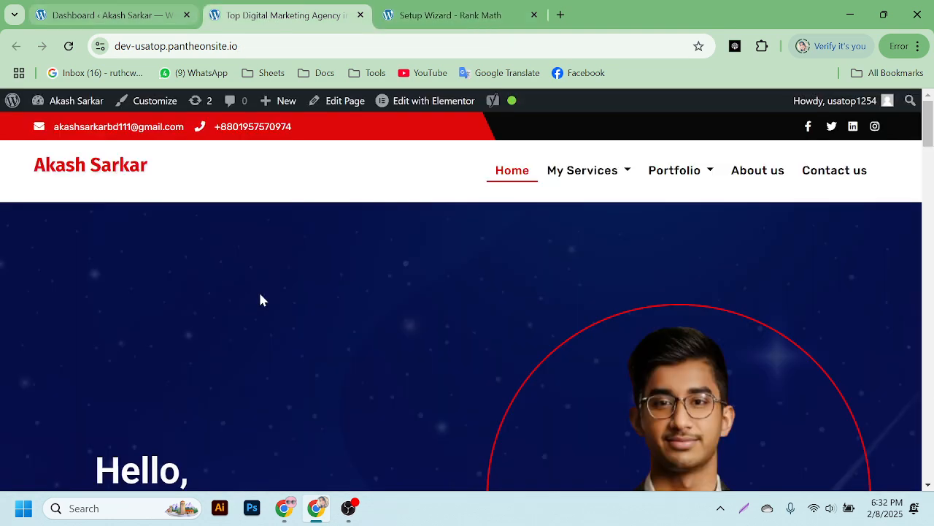
left_click(451, 14)
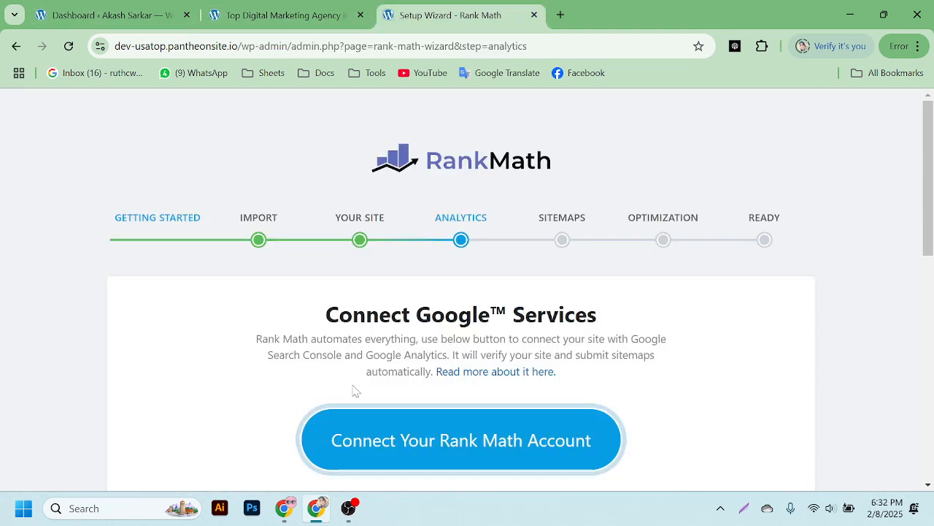
Connect the site to a Rank Math account from the Analytics step.
scroll(400, 260, "down", 3)
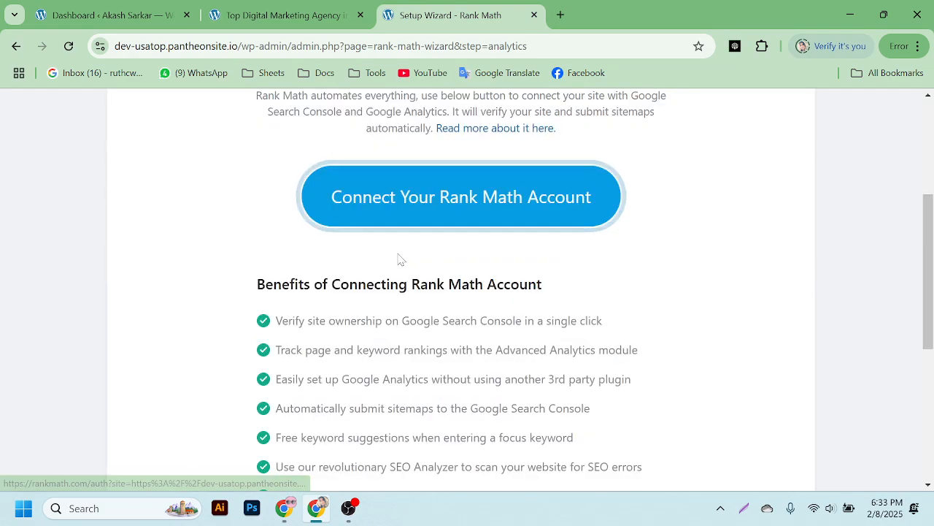
scroll(400, 259, "down", 5)
scroll(668, 372, "up", 8)
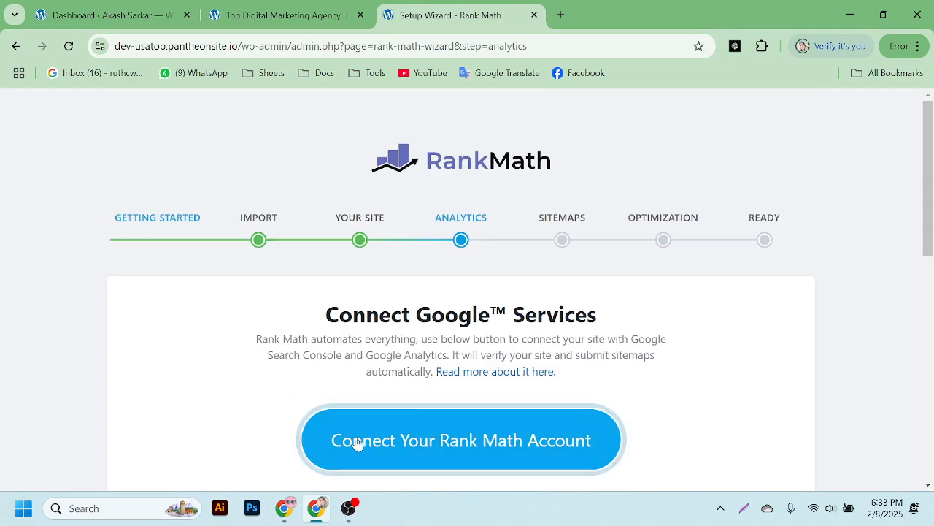
left_click(407, 443)
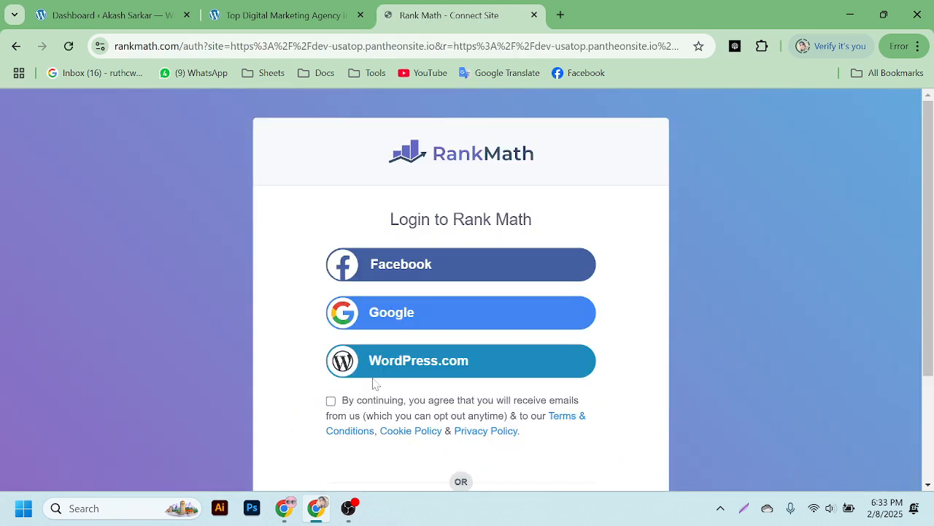
Choose Google sign-in on the Login to Rank Math page and dismiss the passkey suggestion.
left_click(407, 313)
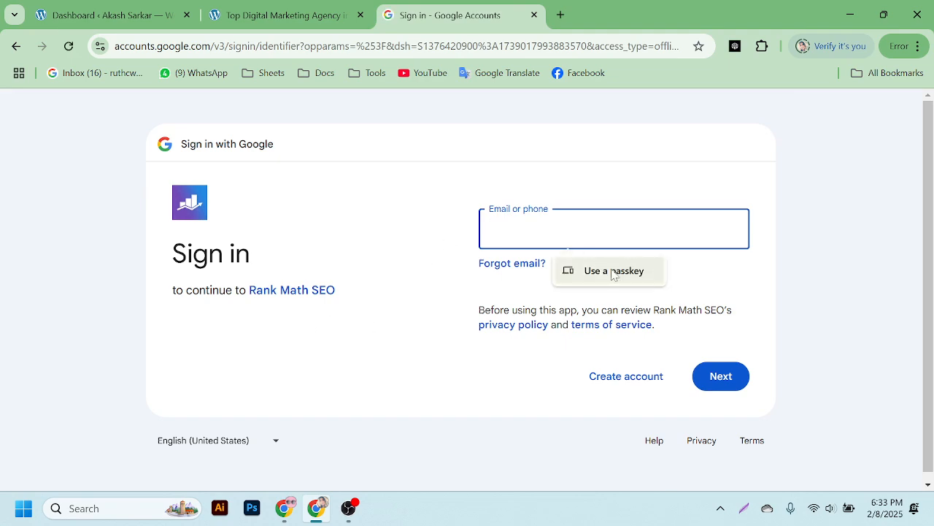
left_click(431, 299)
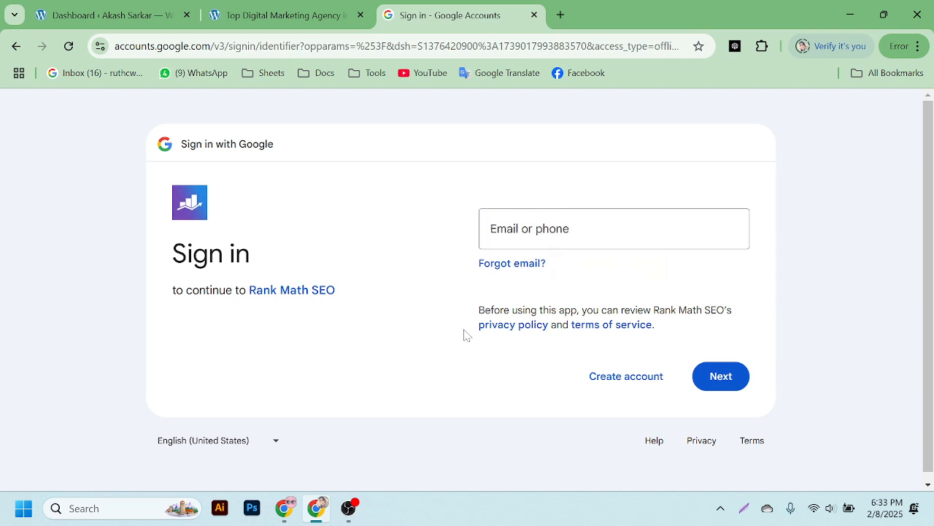
left_click(296, 13)
left_click(468, 6)
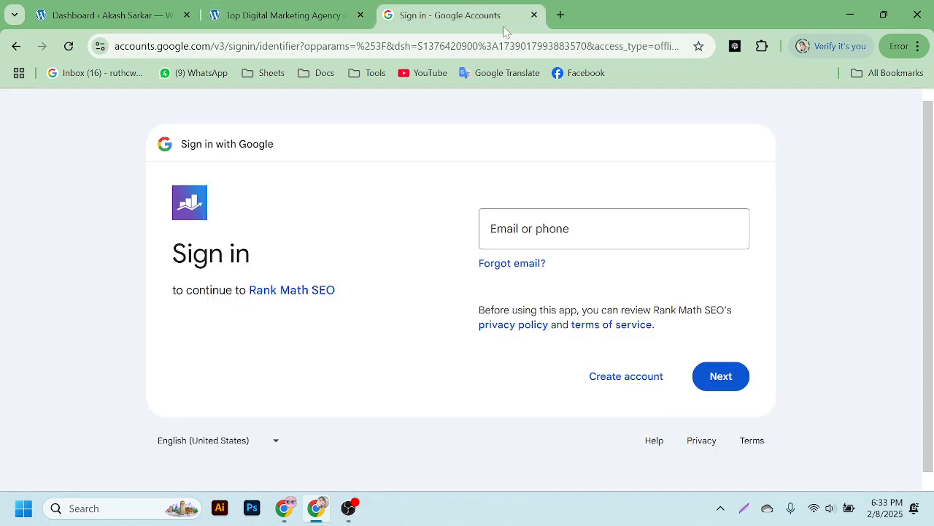
left_click(614, 228)
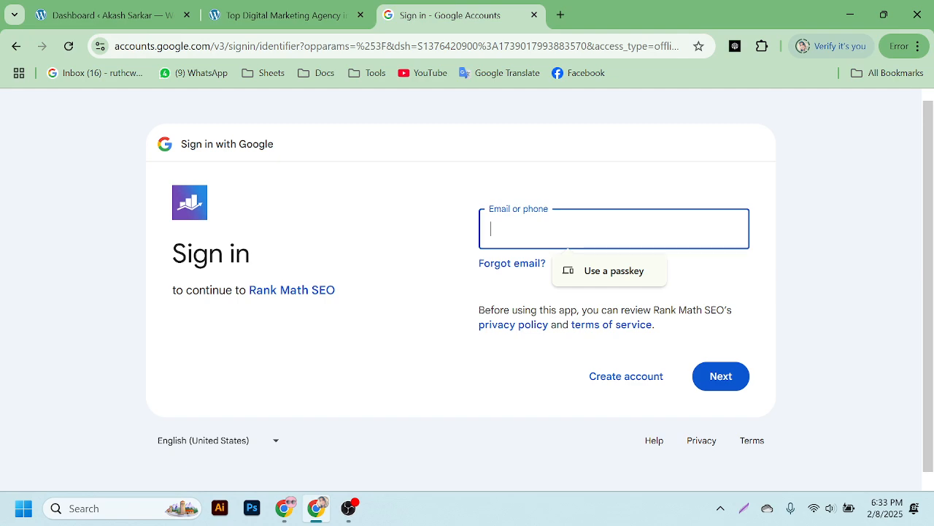
In a new Gmail tab, enter the account e-mail and continue to the password step.
left_click(560, 14)
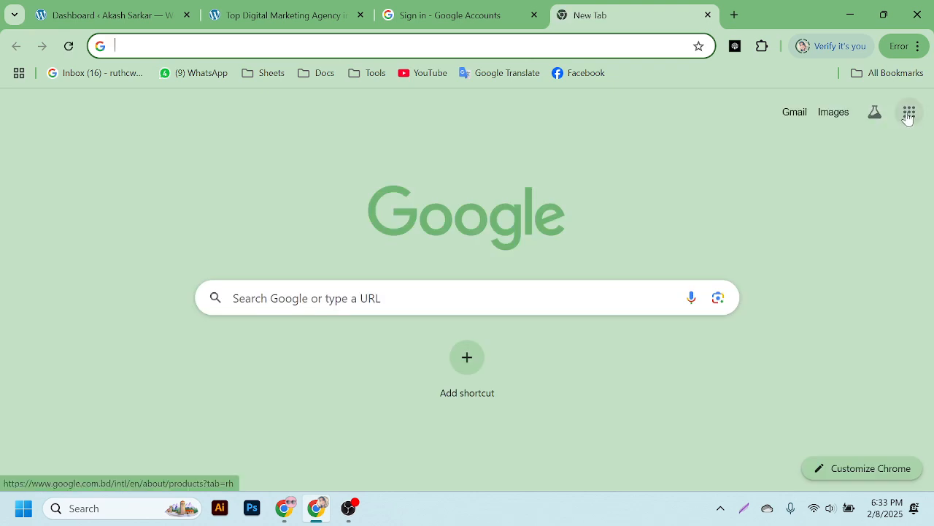
left_click(910, 111)
left_click(792, 117)
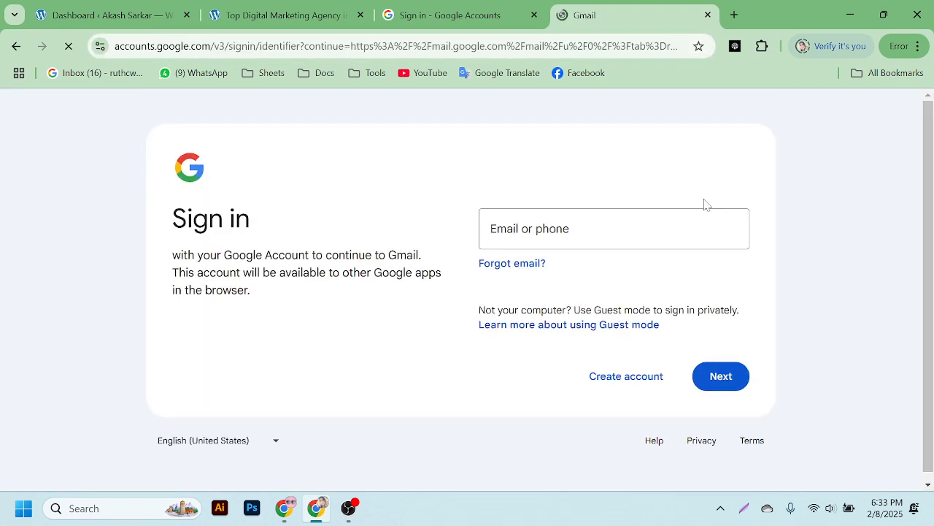
left_click(624, 216)
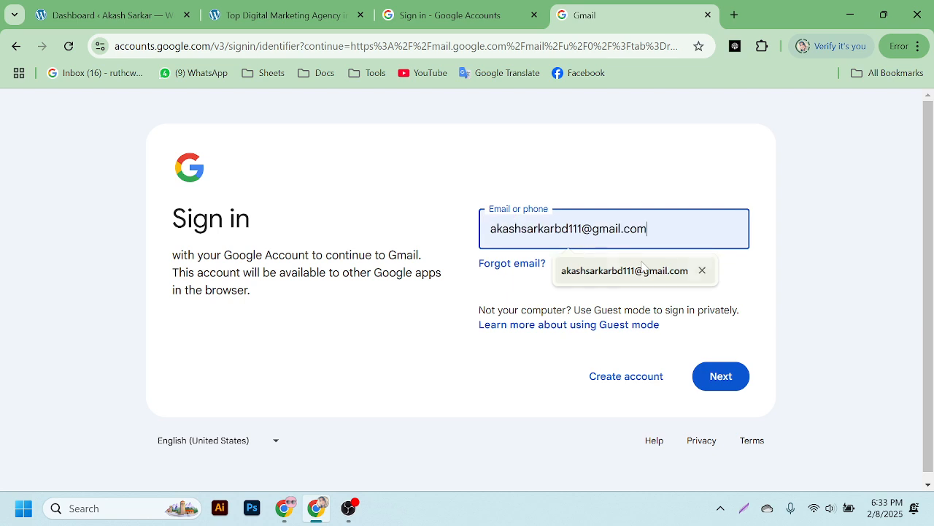
left_click(660, 271)
left_click(713, 385)
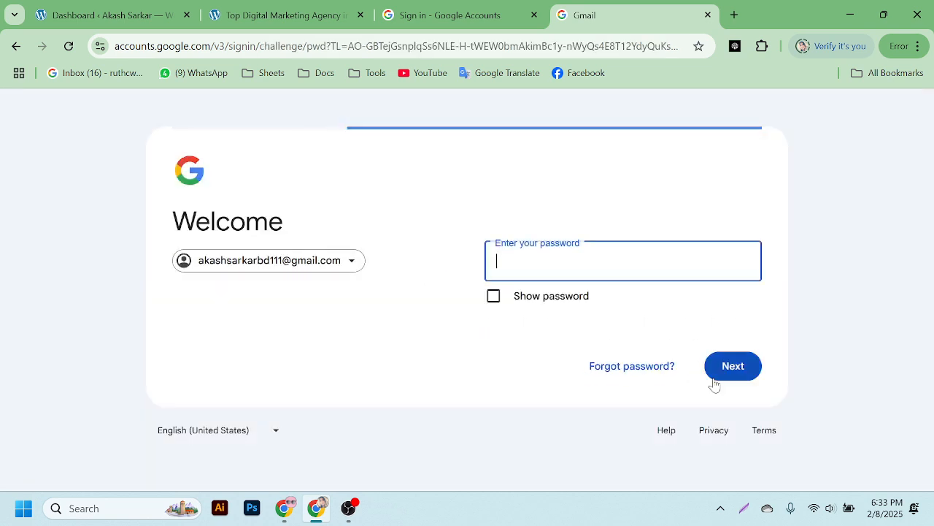
left_click(615, 371)
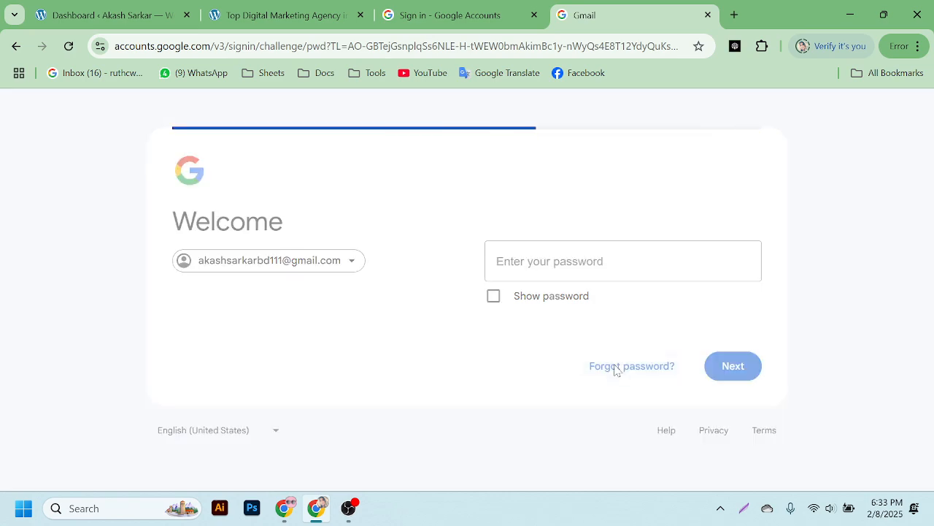
Minimize OBS, open a blank browser tab, and return to the WordPress site tab.
left_click(349, 508)
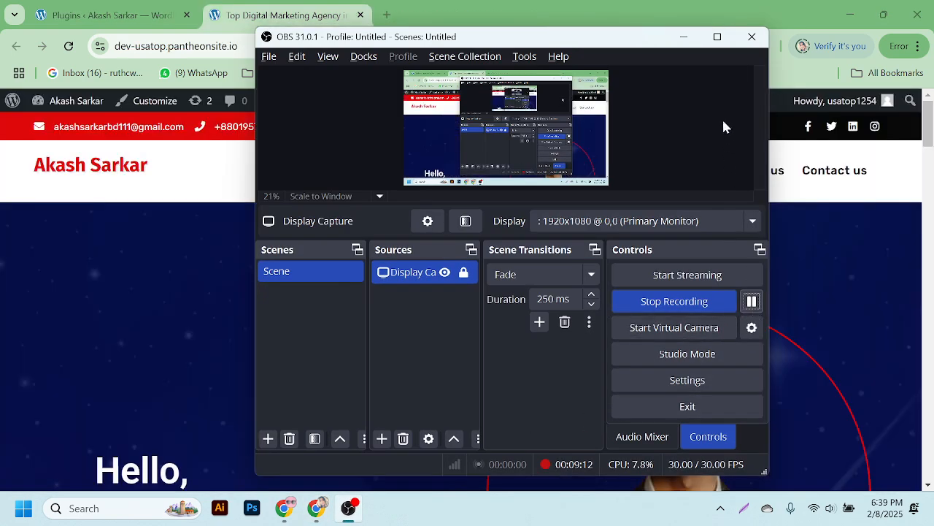
left_click(682, 38)
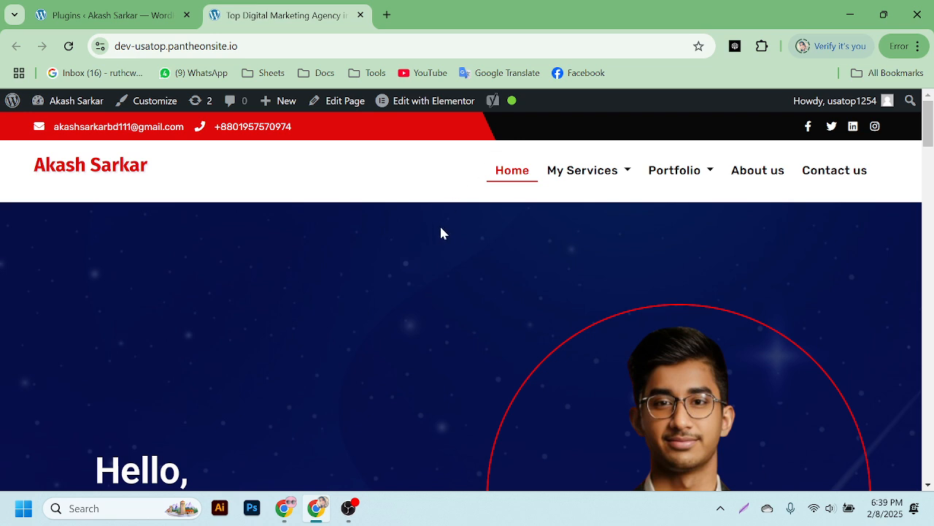
left_click(387, 15)
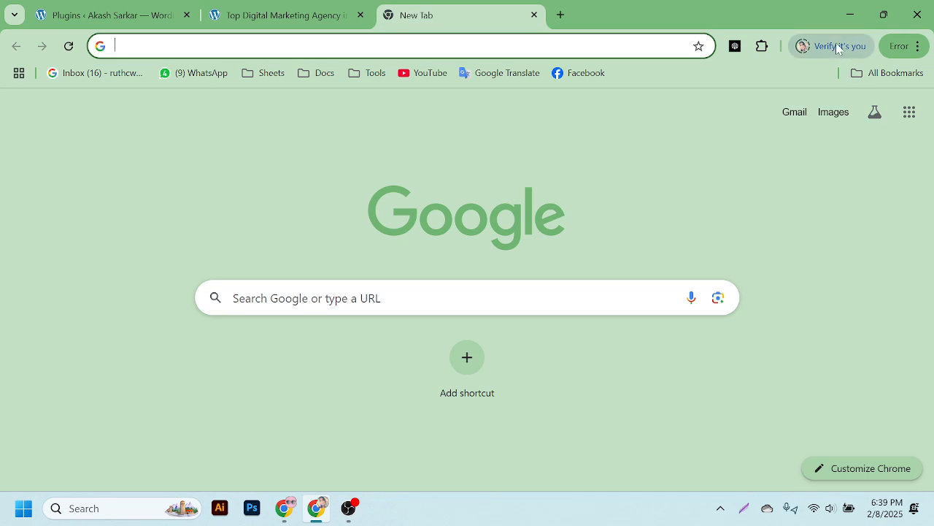
left_click(261, 9)
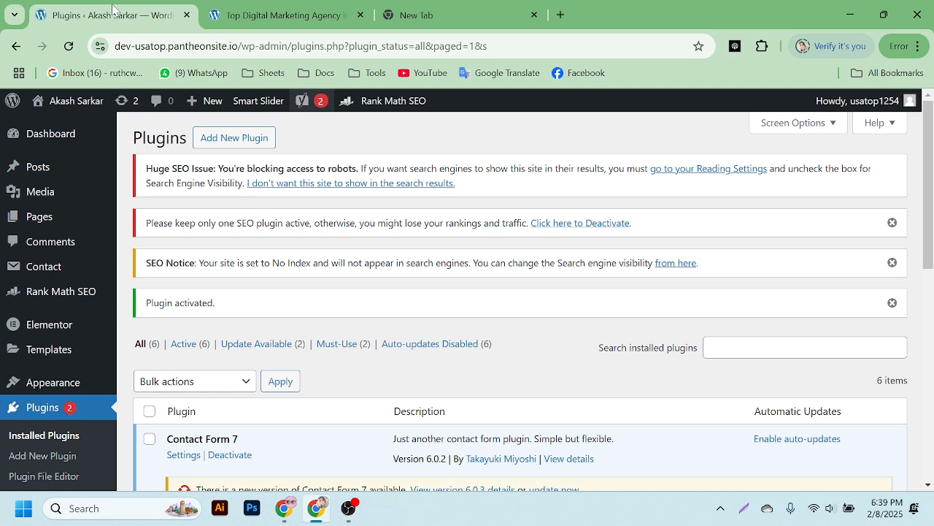
left_click(116, 9)
left_click(744, 509)
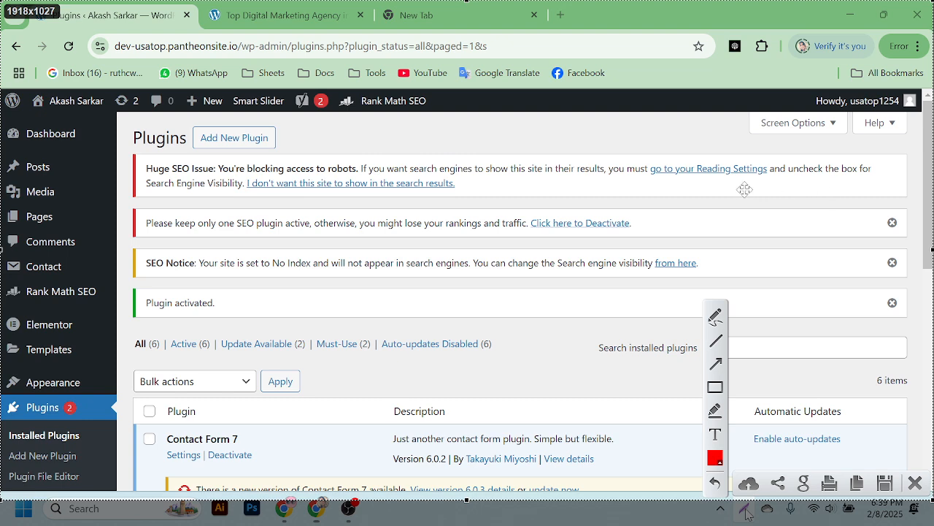
left_click(716, 387)
mouse_move(129, 152)
left_mouse_down()
mouse_move(759, 210)
mouse_move(901, 194)
left_mouse_up()
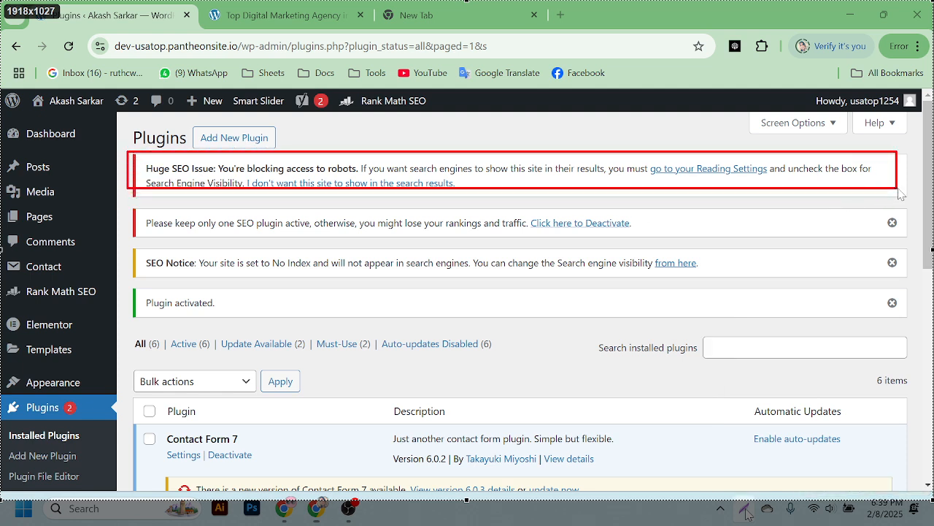
mouse_move(124, 210)
left_mouse_down()
mouse_move(664, 257)
mouse_move(682, 250)
mouse_move(681, 239)
left_mouse_up()
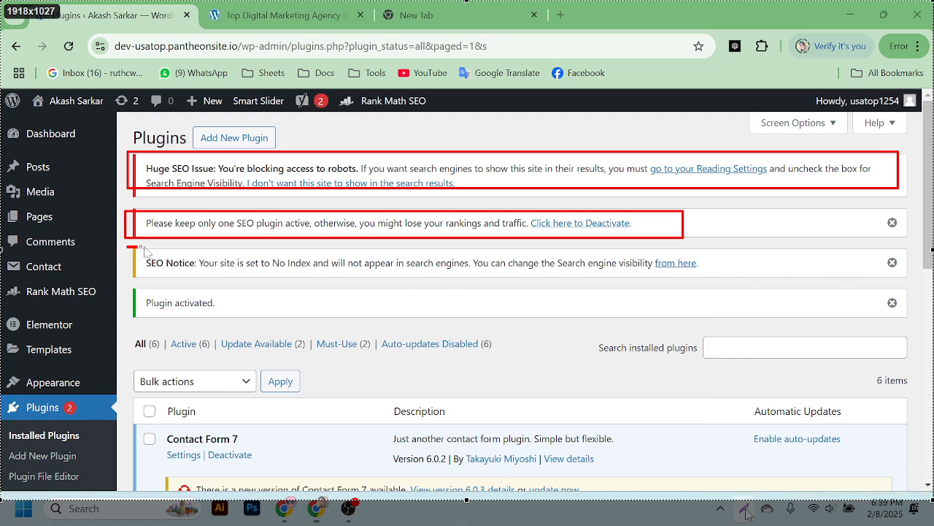
left_click_drag(128, 249, 780, 277)
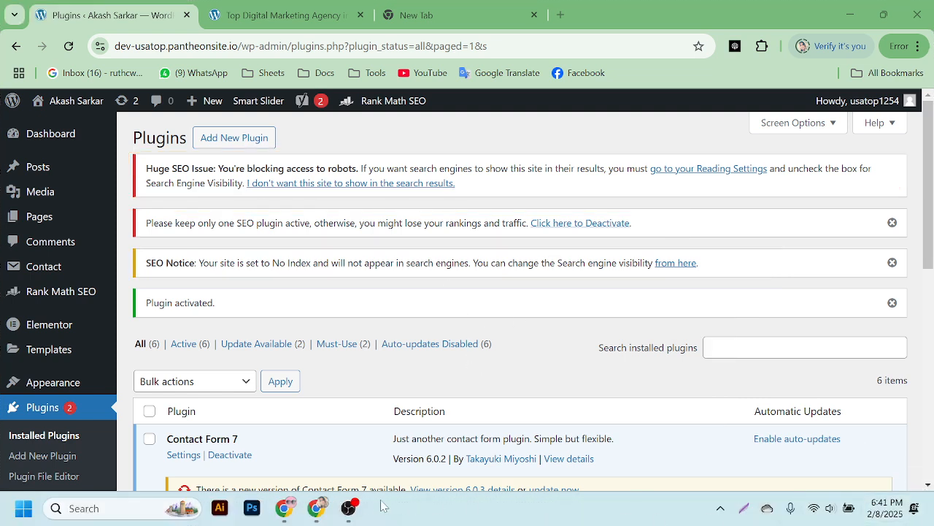
Minimize the recorder and scroll the Installed Plugins list down to Yoast SEO.
left_click(349, 508)
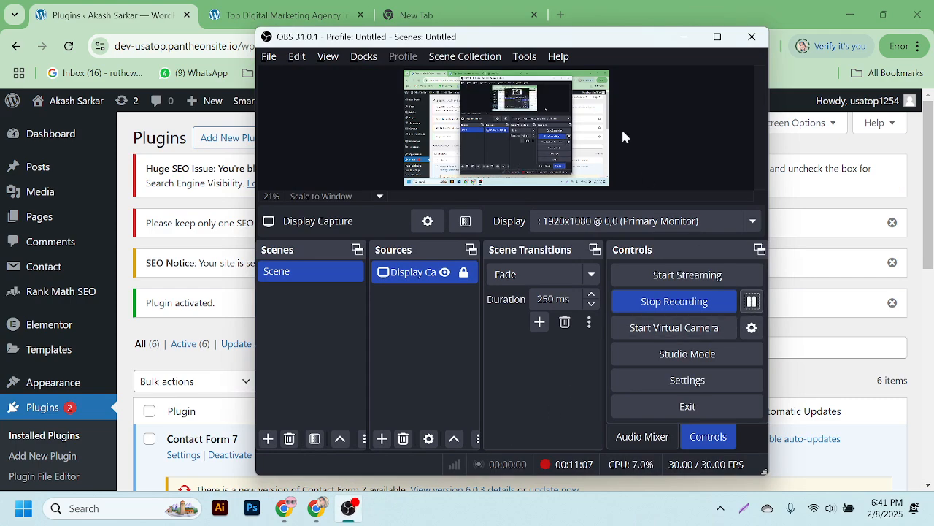
left_click(683, 36)
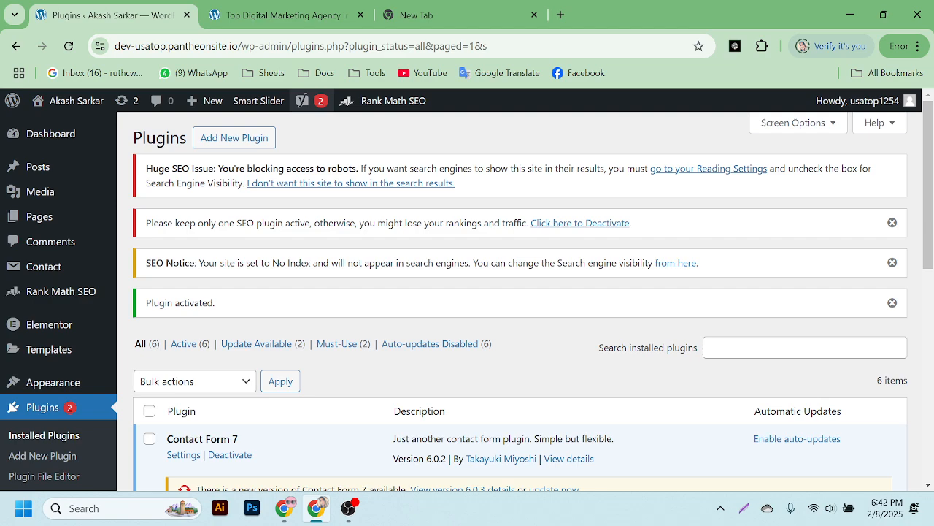
scroll(276, 224, "down", 3)
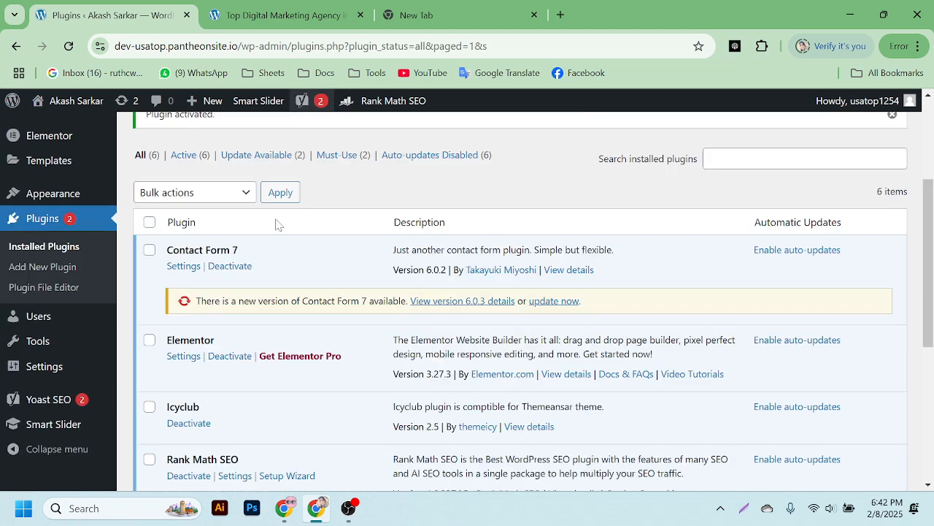
scroll(248, 310, "down", 5)
scroll(254, 311, "up", 4)
scroll(264, 299, "down", 4)
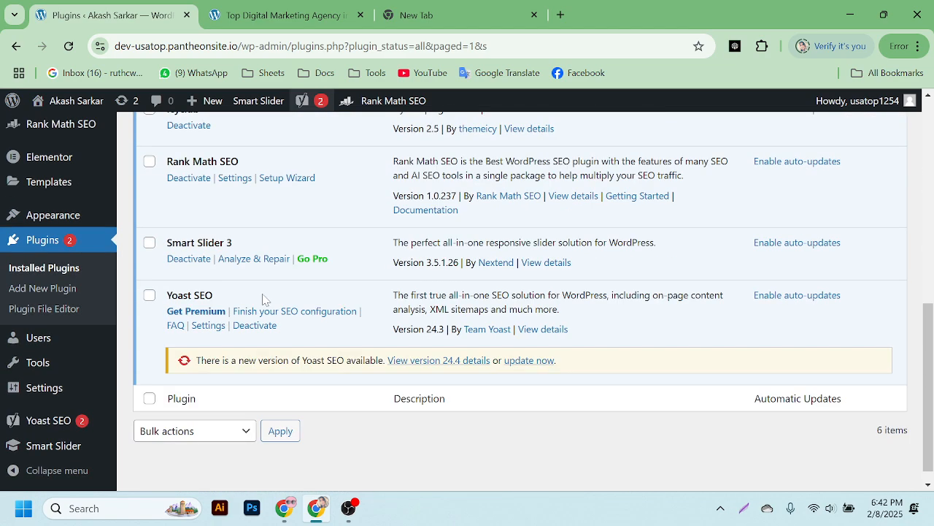
left_click(236, 20)
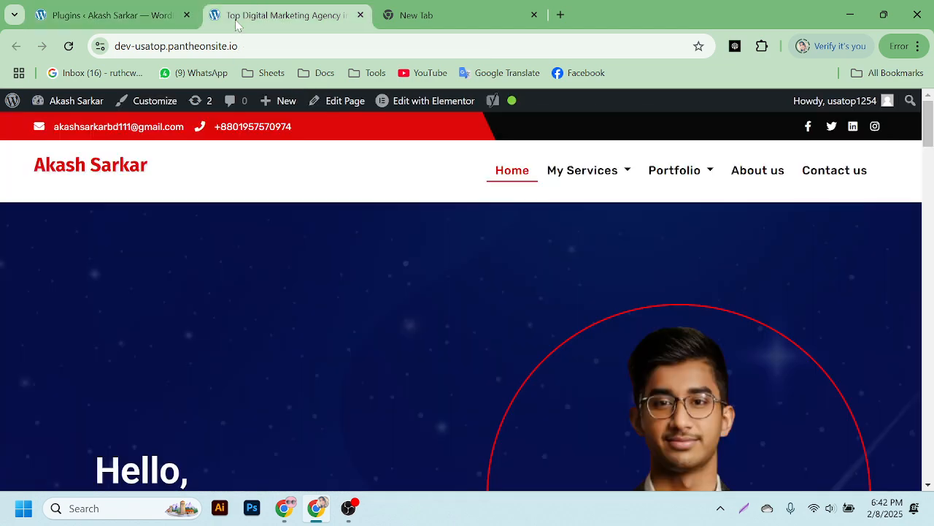
left_click(119, 8)
scroll(303, 305, "up", 3)
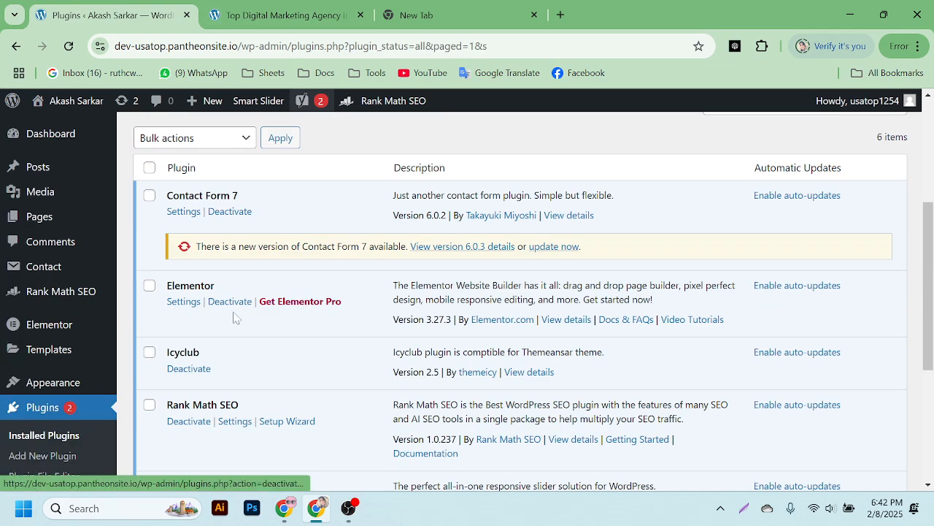
scroll(223, 307, "down", 3)
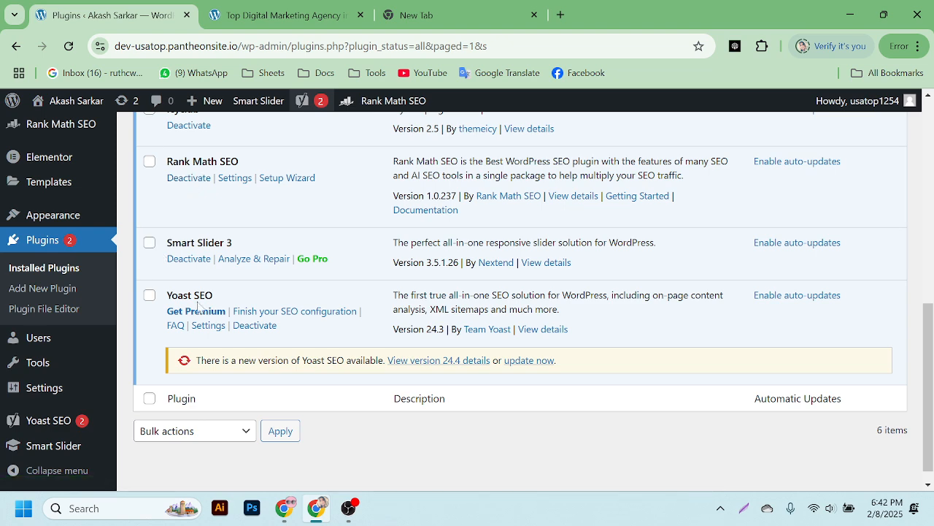
Deactivate Yoast SEO, briefly reactivating it before deactivating it again.
left_click(256, 330)
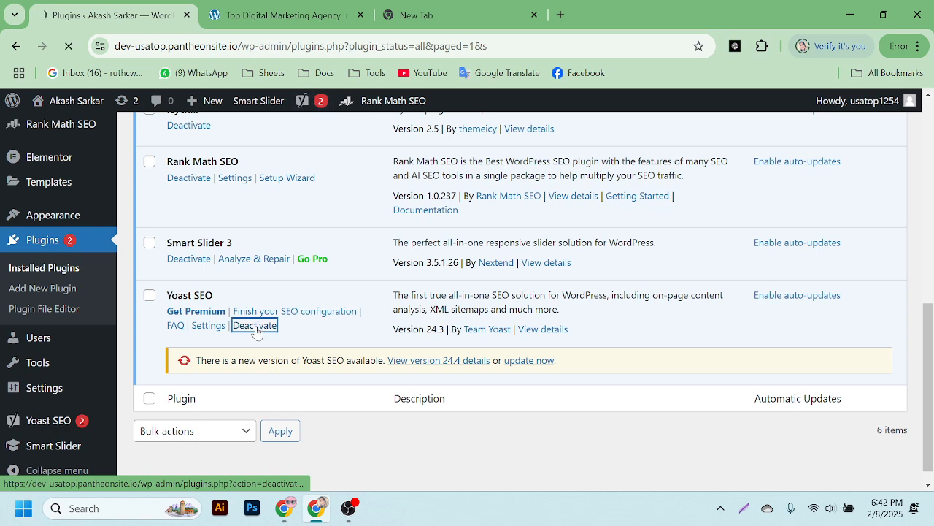
key("ctrl+Tab")
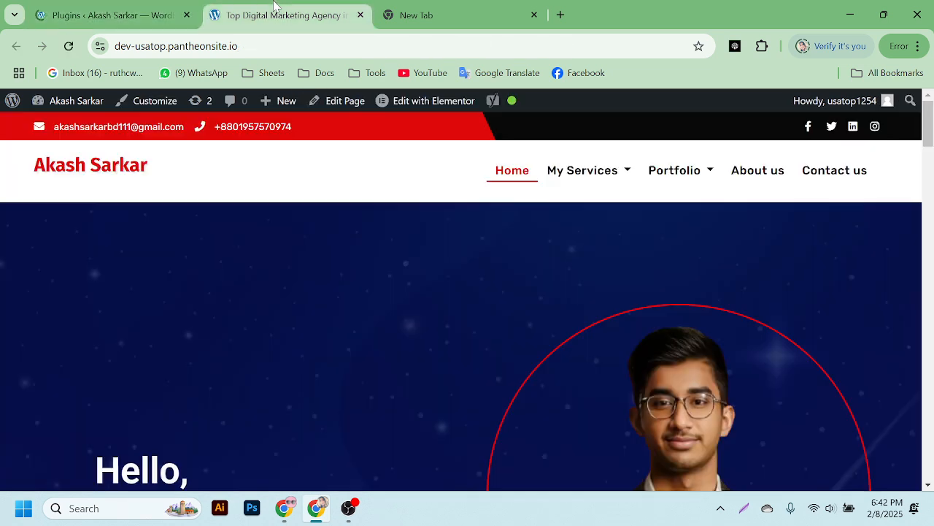
key("ctrl+shift+Tab")
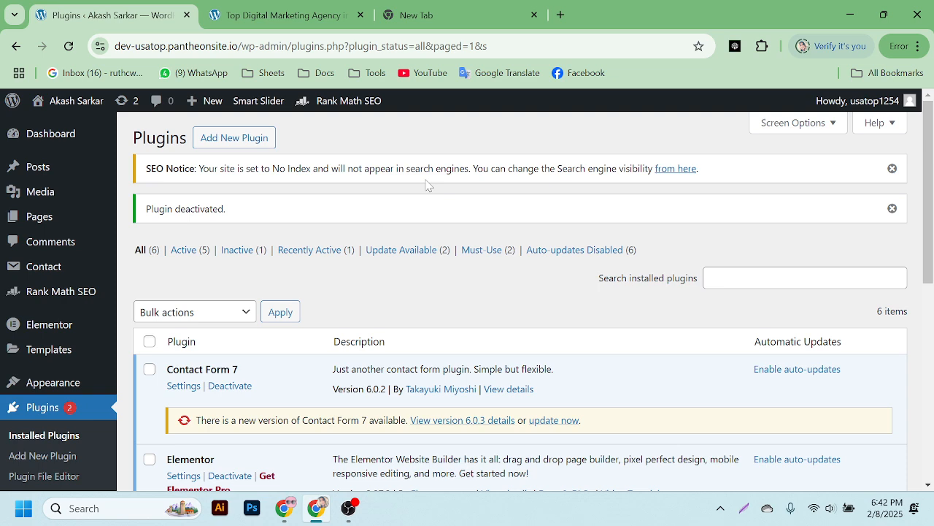
scroll(301, 317, "down", 5)
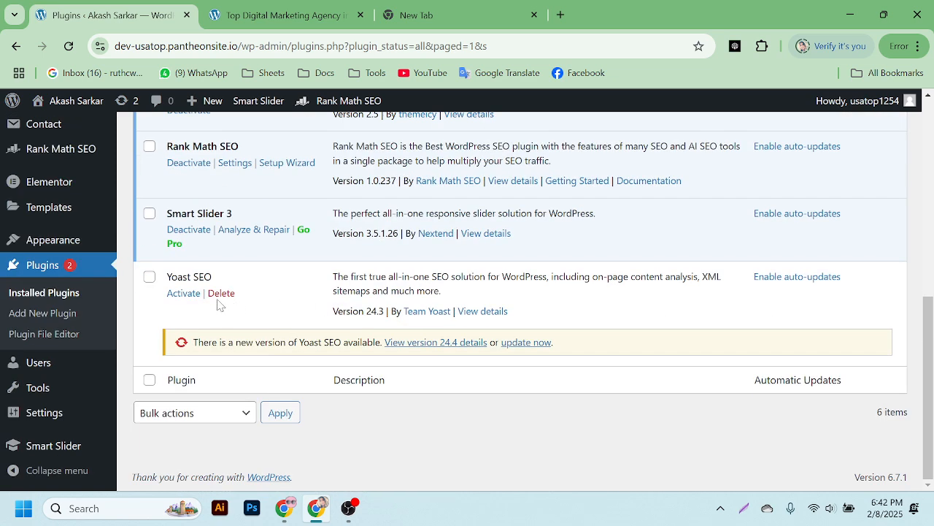
left_click(187, 298)
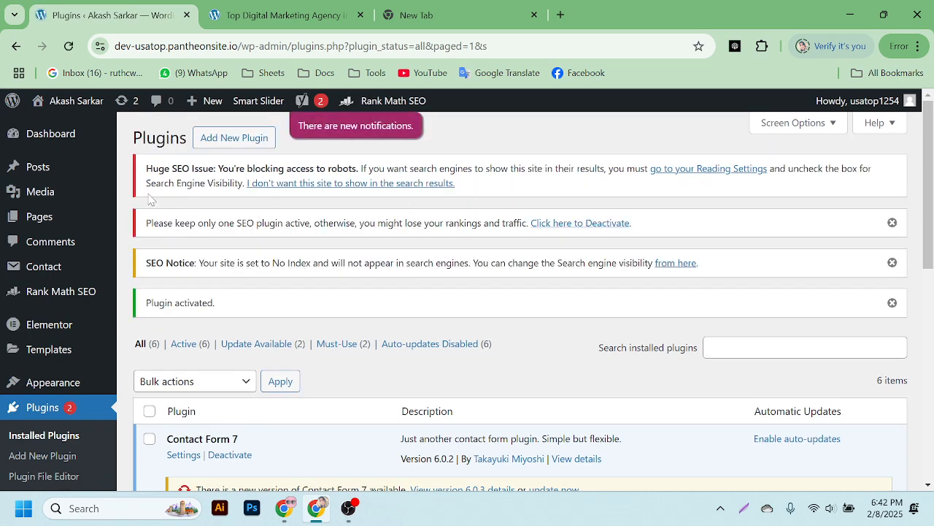
scroll(350, 290, "down", 10)
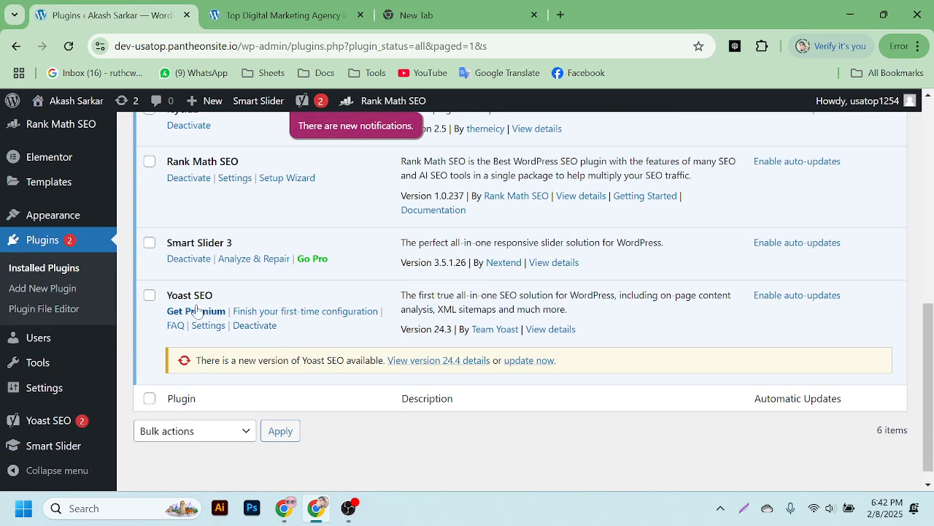
left_click(257, 327)
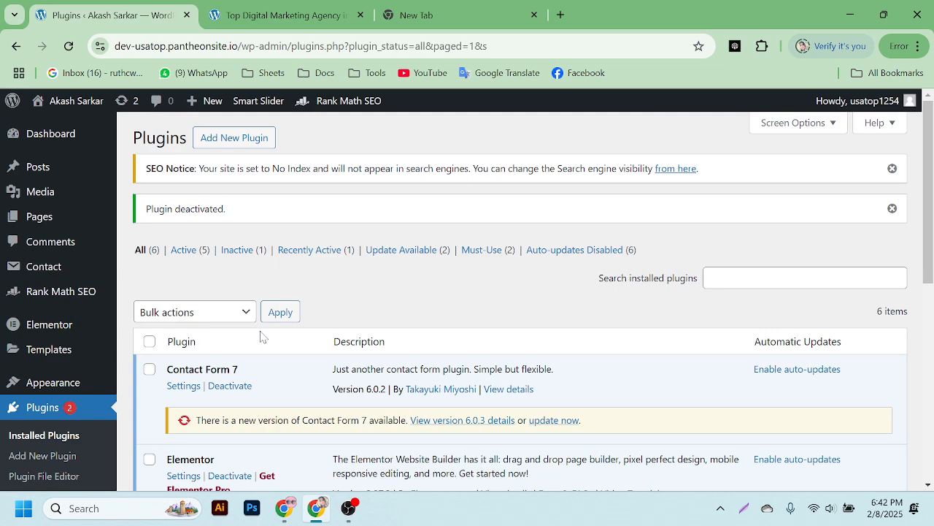
Close the spare empty browser tab and return to the Installed Plugins page.
left_click(307, 13)
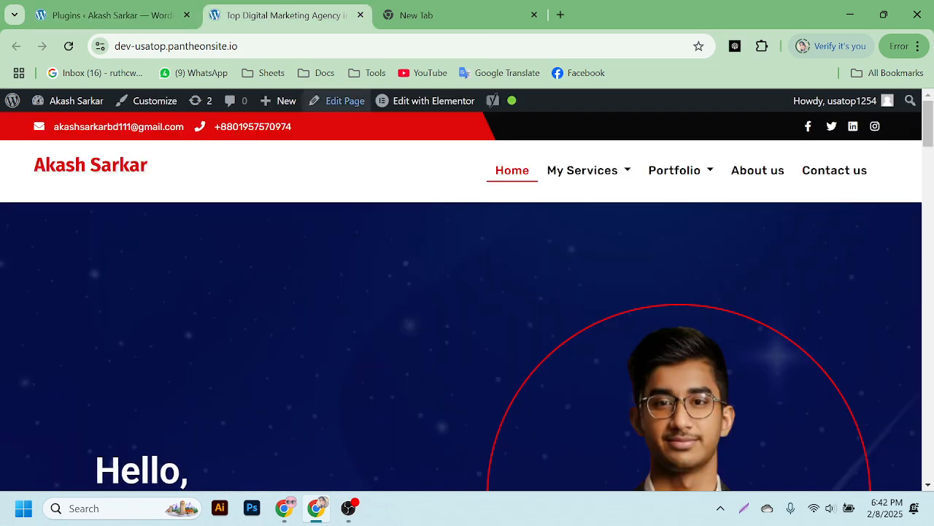
left_click(106, 12)
scroll(294, 252, "down", 5)
scroll(229, 294, "up", 5)
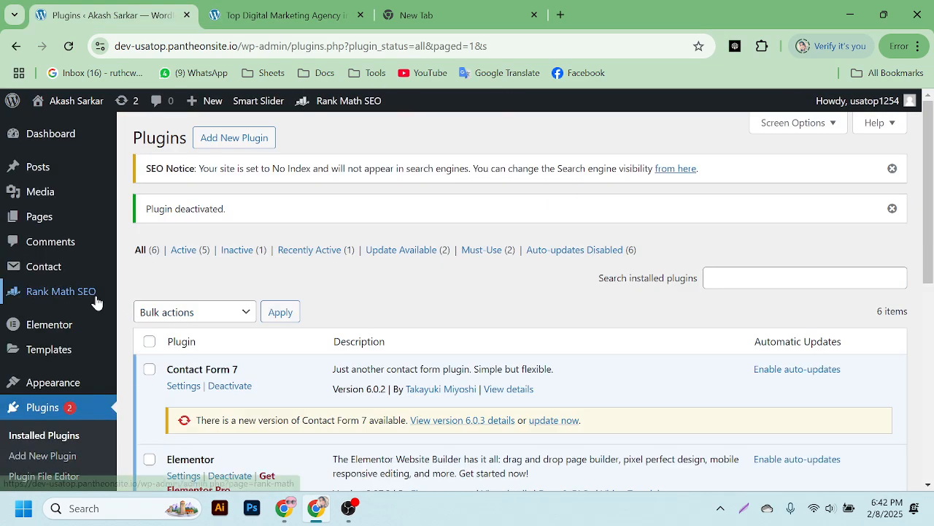
mouse_move(95, 295)
left_click(285, 14)
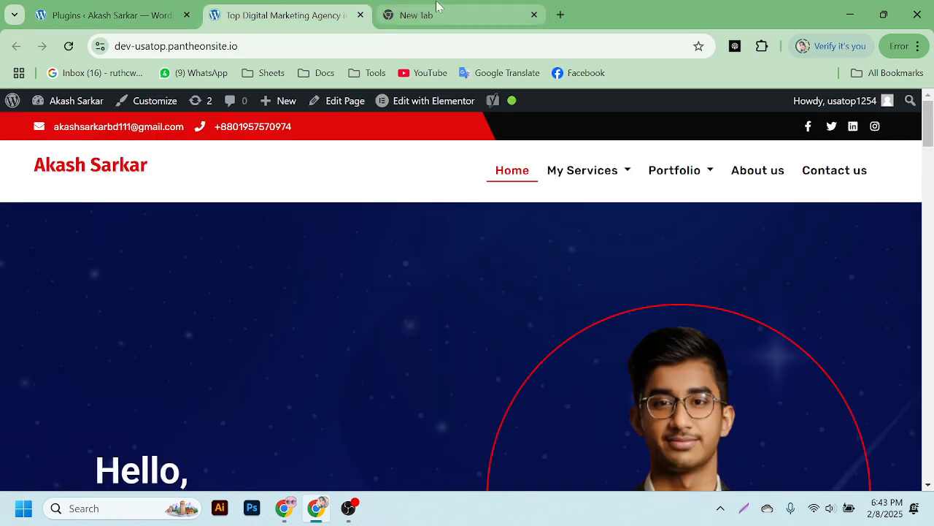
left_click(538, 14)
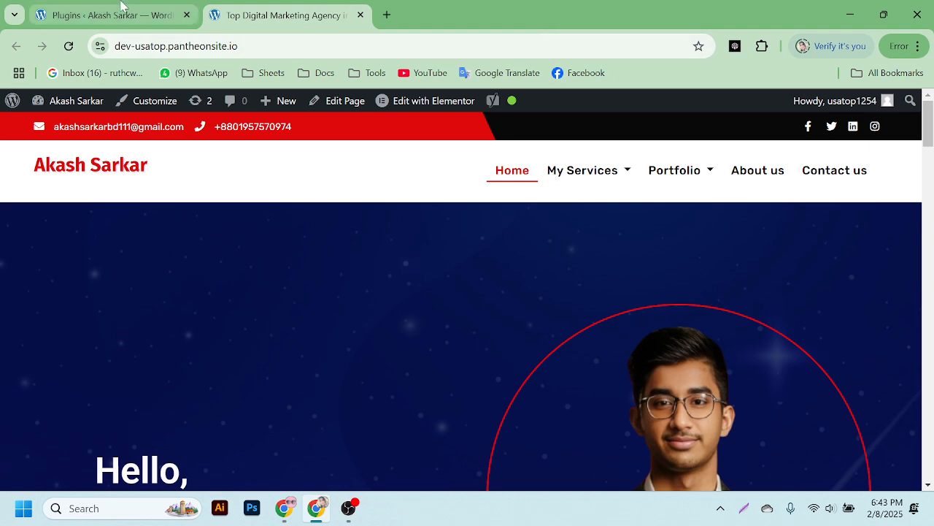
left_click(157, 7)
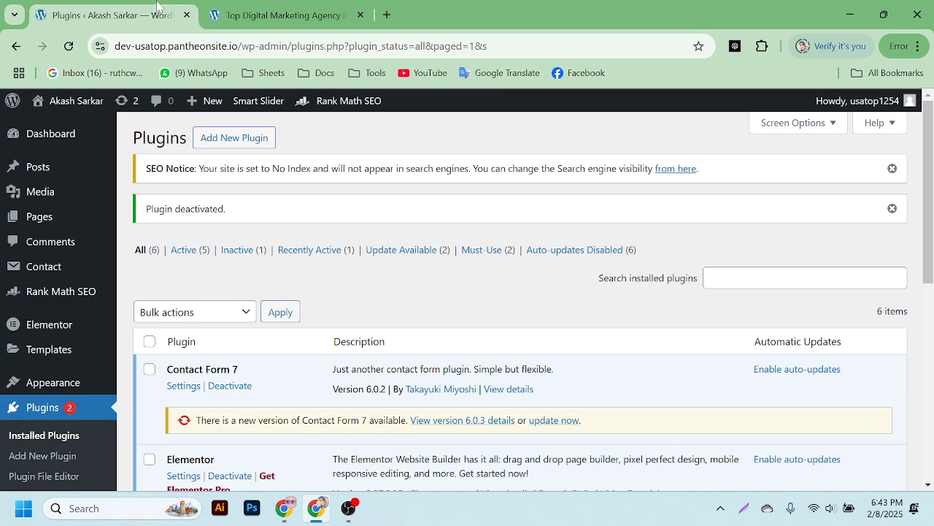
scroll(51, 420, "down", 3)
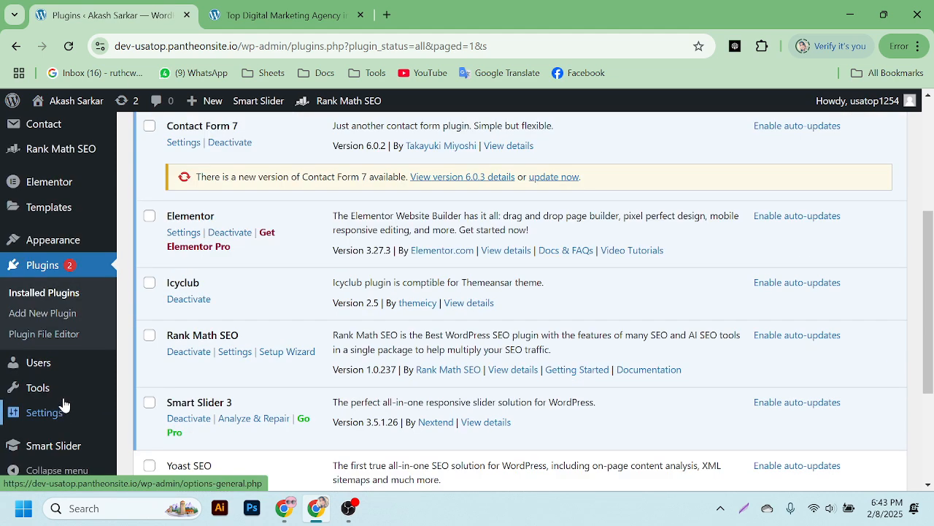
mouse_move(54, 406)
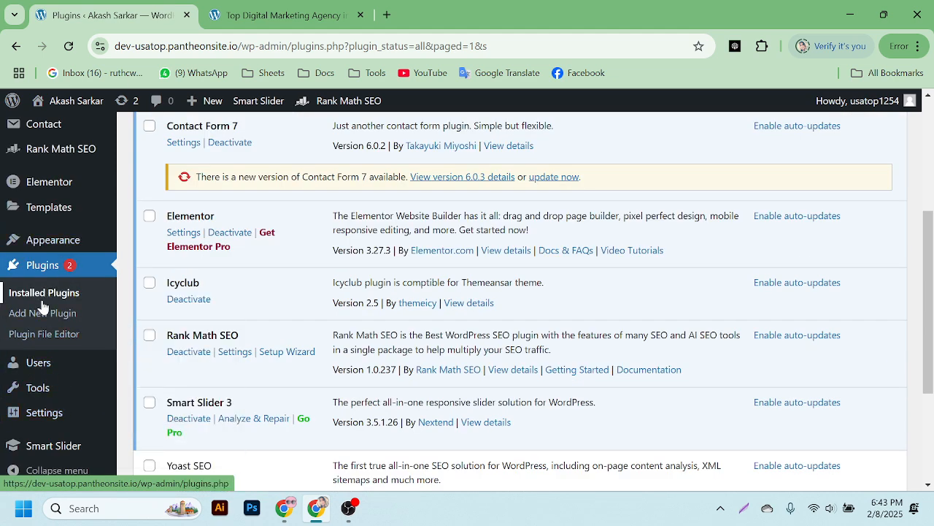
scroll(56, 344, "down", 3)
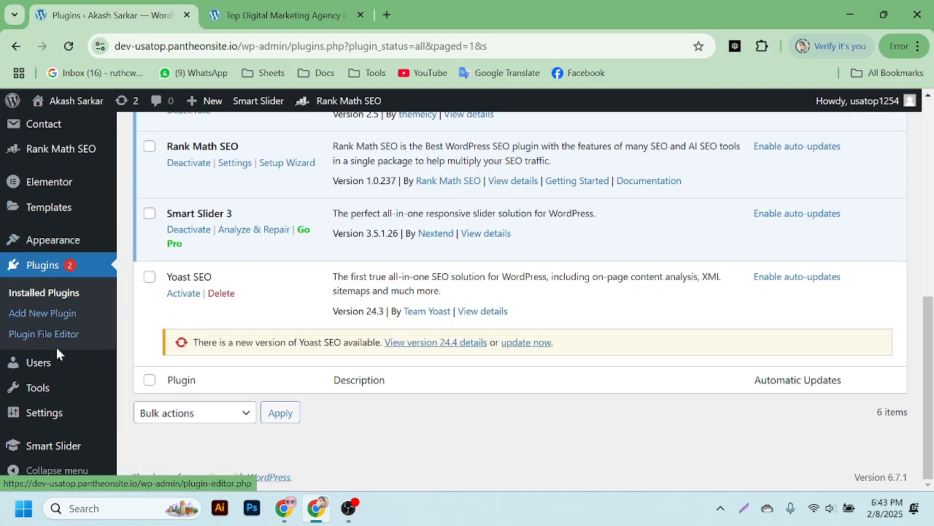
scroll(58, 373, "up", 10)
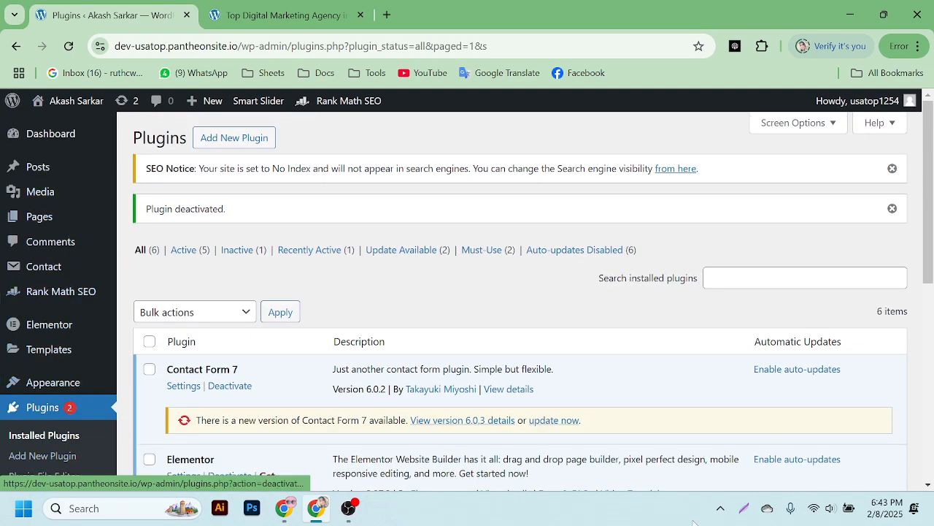
Mark the admin sidebar and Rank Math SEO entry on a screen capture, then discard it.
left_click(744, 508)
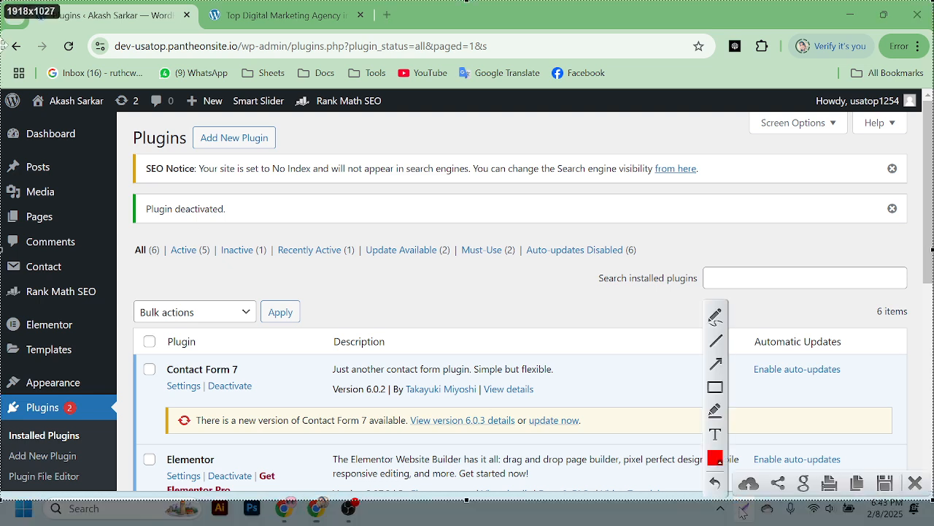
left_click(715, 387)
left_click_drag(5, 91, 126, 501)
left_click_drag(4, 282, 110, 305)
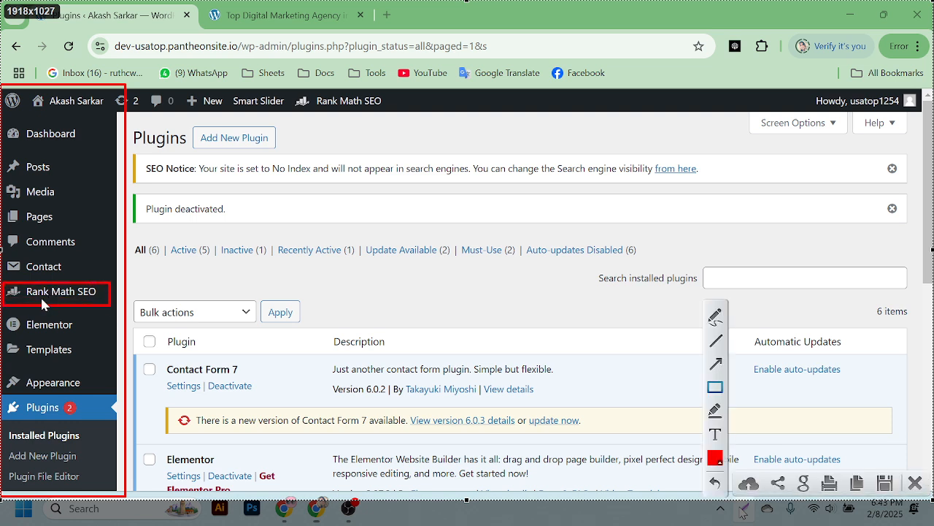
left_click(915, 483)
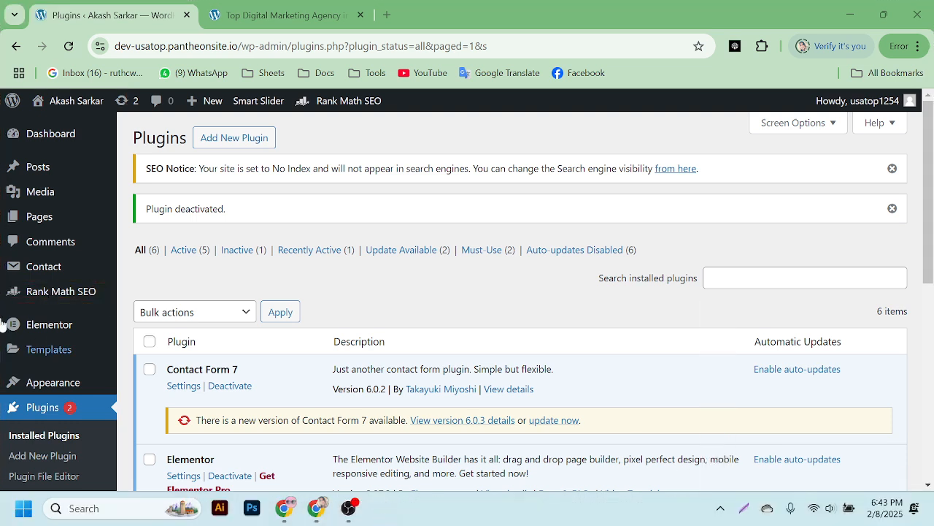
mouse_move(43, 287)
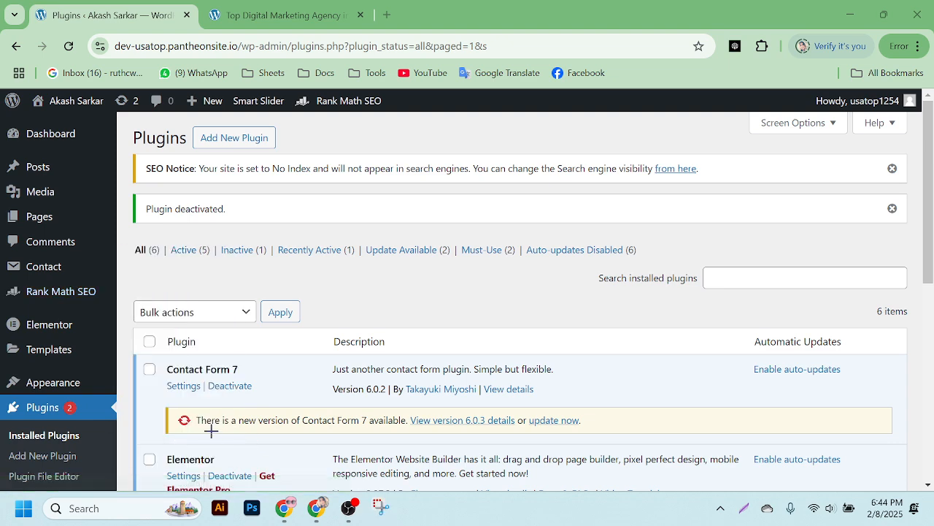
key("super+shift+s")
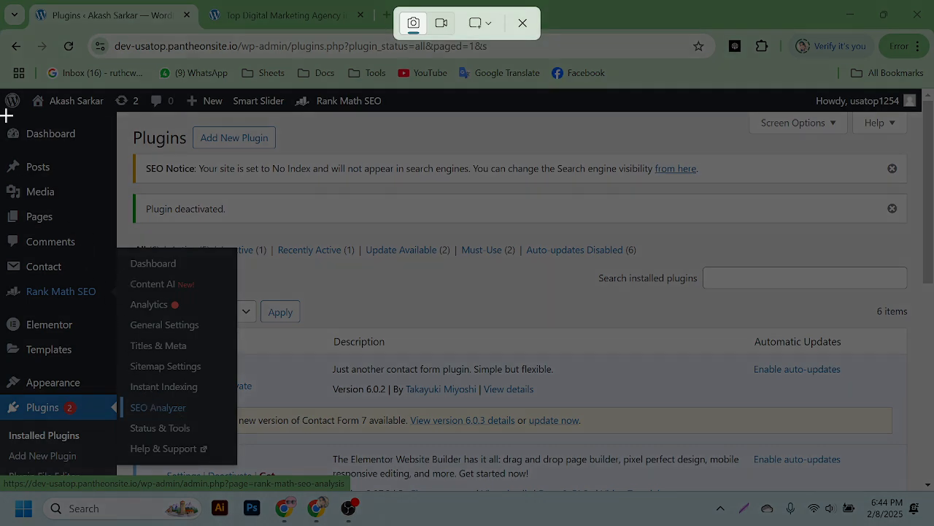
key("Escape")
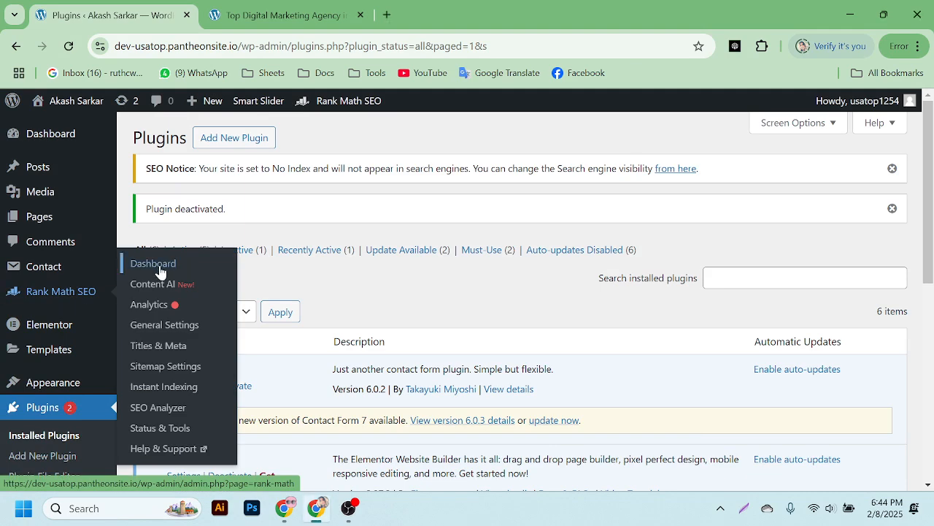
Open the Rank Math SEO dashboard in a new tab and close the site homepage tab.
middle_click(160, 271)
left_click(503, 16)
left_click(534, 15)
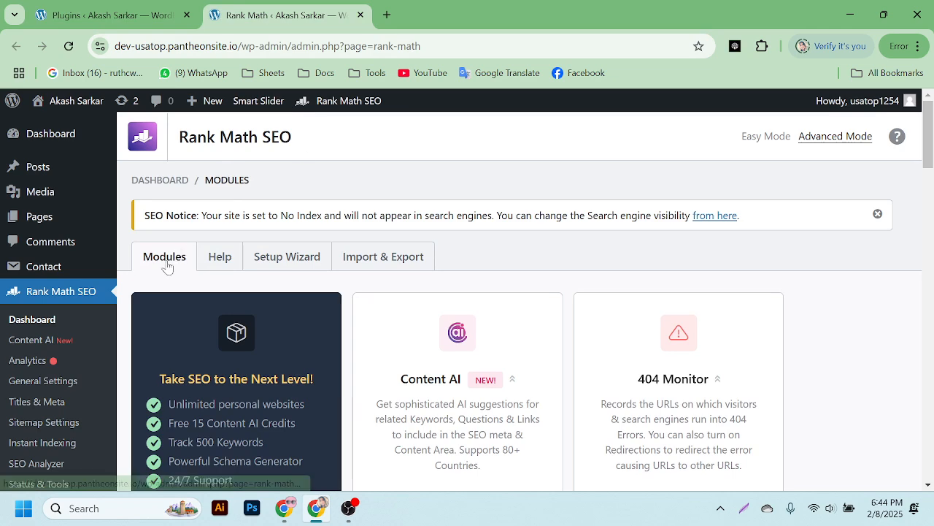
Switch on the 404 Monitor and Image SEO module toggles on the Modules page.
scroll(179, 267, "down", 3)
scroll(178, 267, "down", 2)
scroll(258, 317, "up", 5)
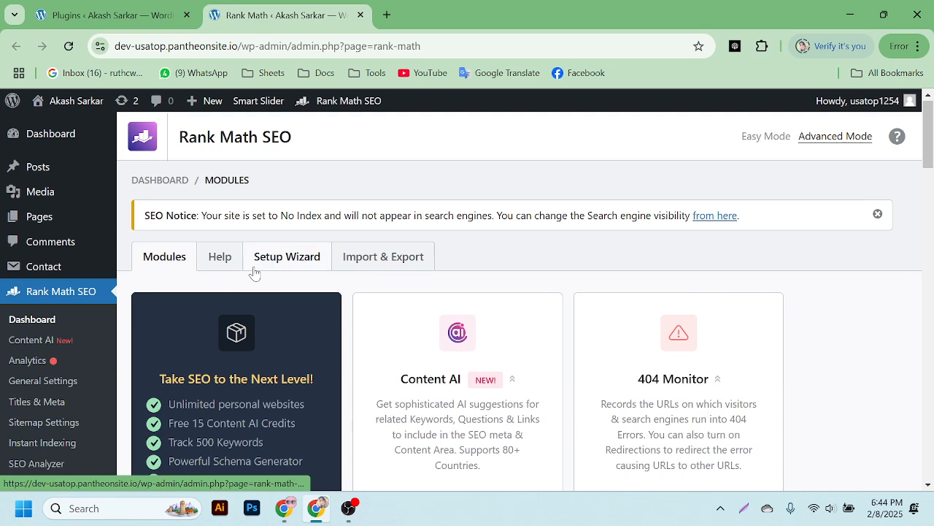
left_click_drag(933, 141, 933, 169)
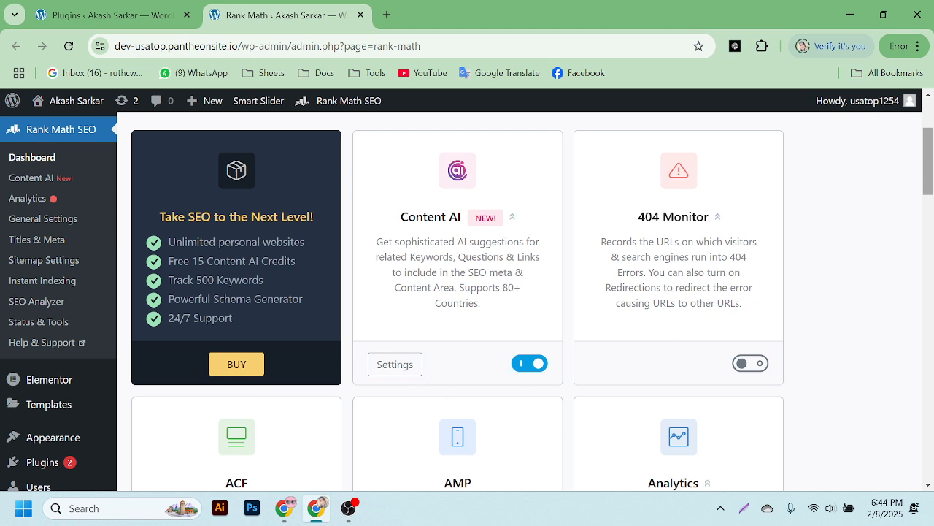
left_click(742, 363)
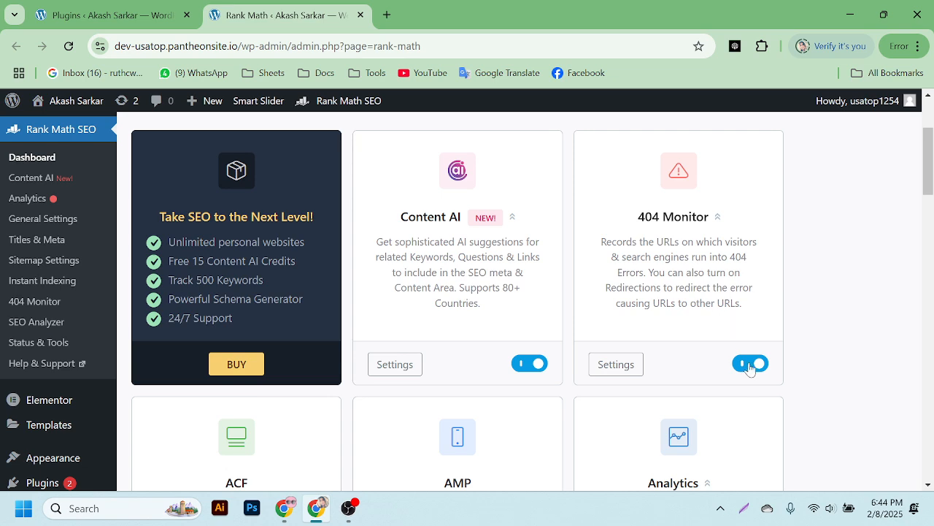
scroll(745, 365, "down", 3)
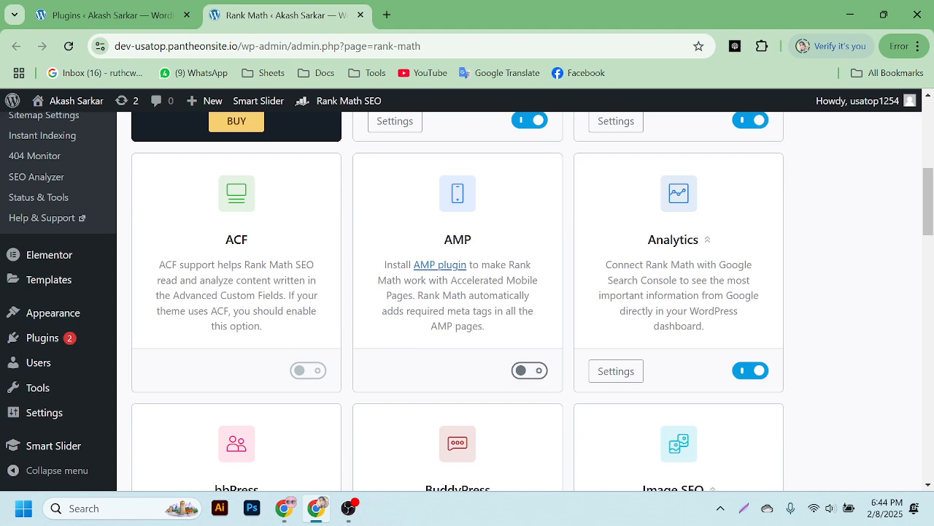
scroll(511, 361, "down", 3)
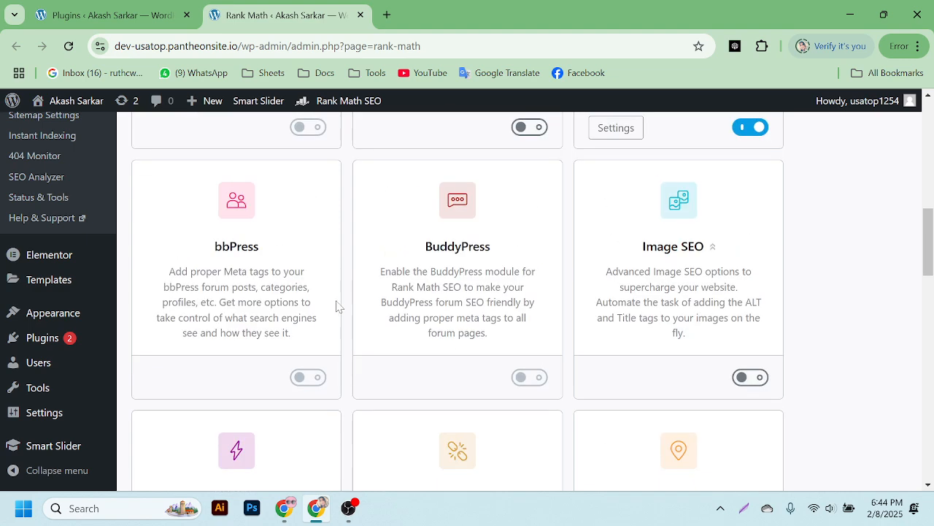
left_click(745, 377)
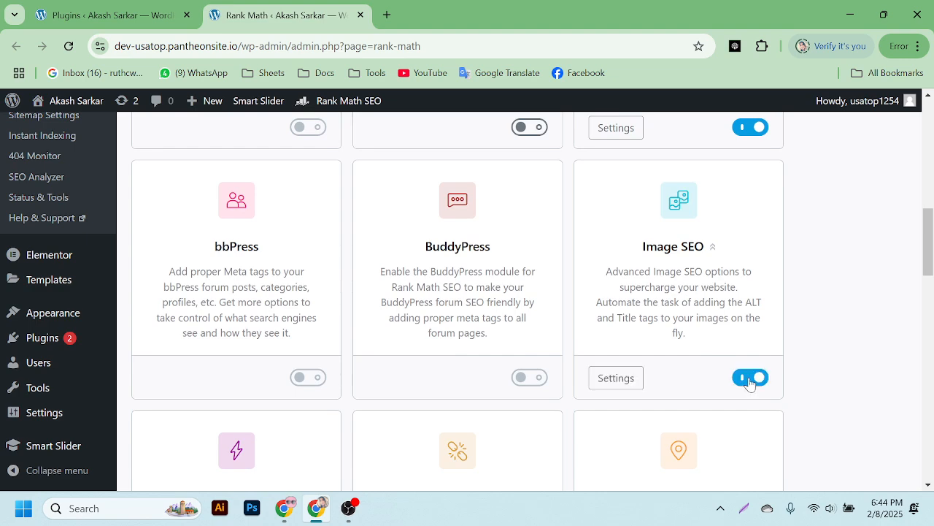
scroll(603, 353, "down", 1)
scroll(603, 353, "down", 3)
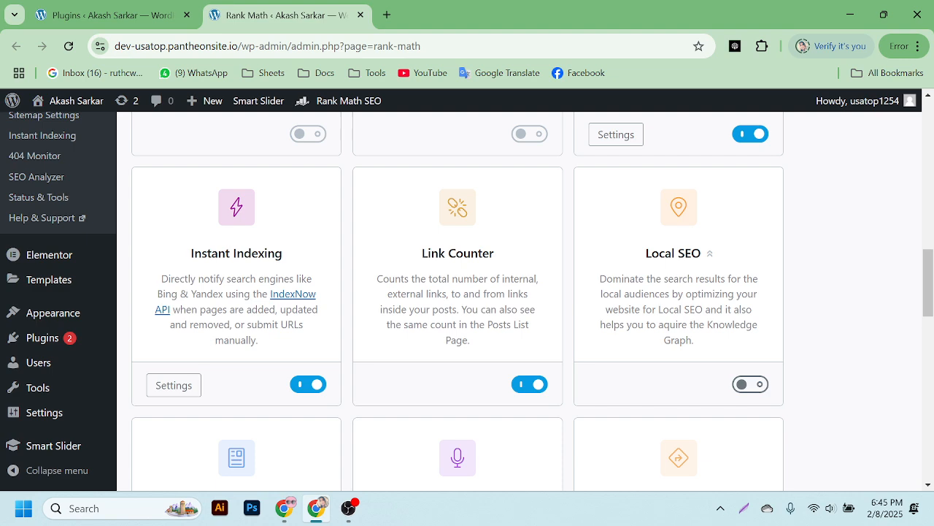
Enable the Local SEO module on the Rank Math Modules page.
left_click(749, 387)
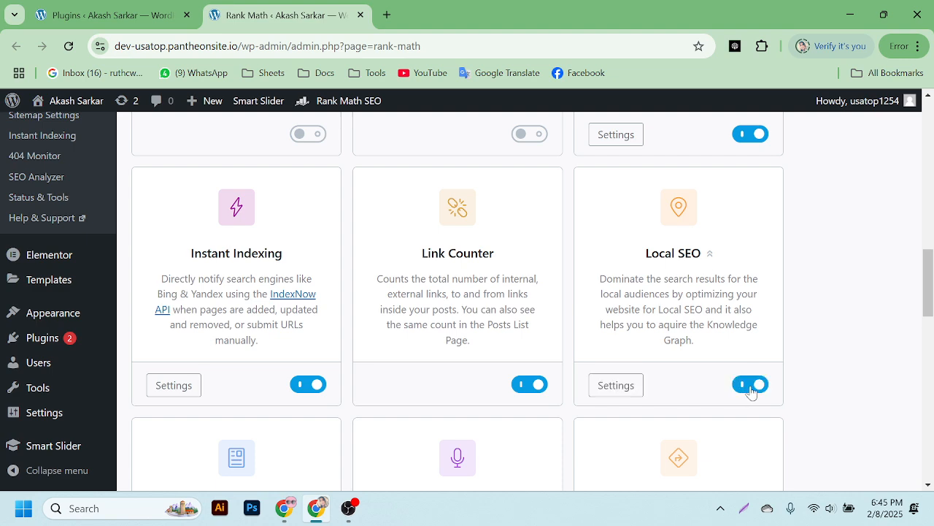
scroll(752, 390, "down", 3)
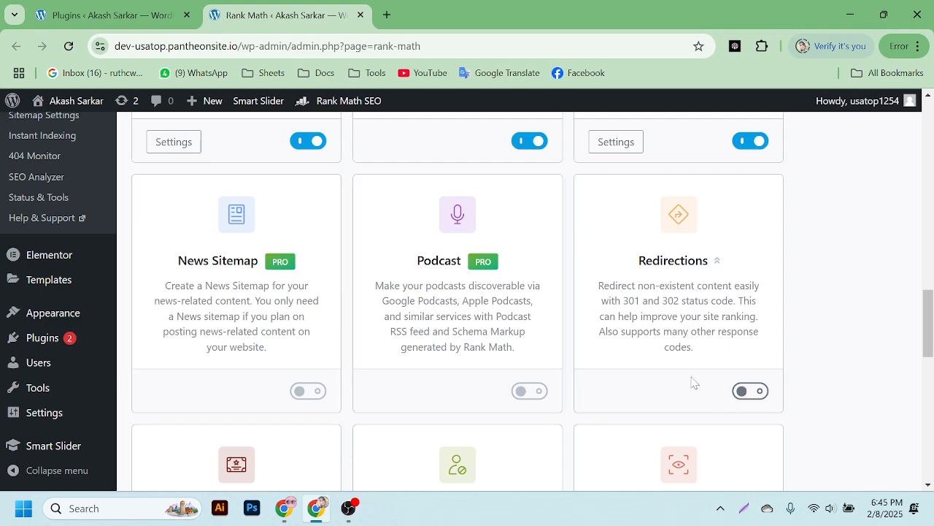
scroll(496, 376, "down", 3)
scroll(582, 351, "up", 3)
scroll(564, 360, "down", 3)
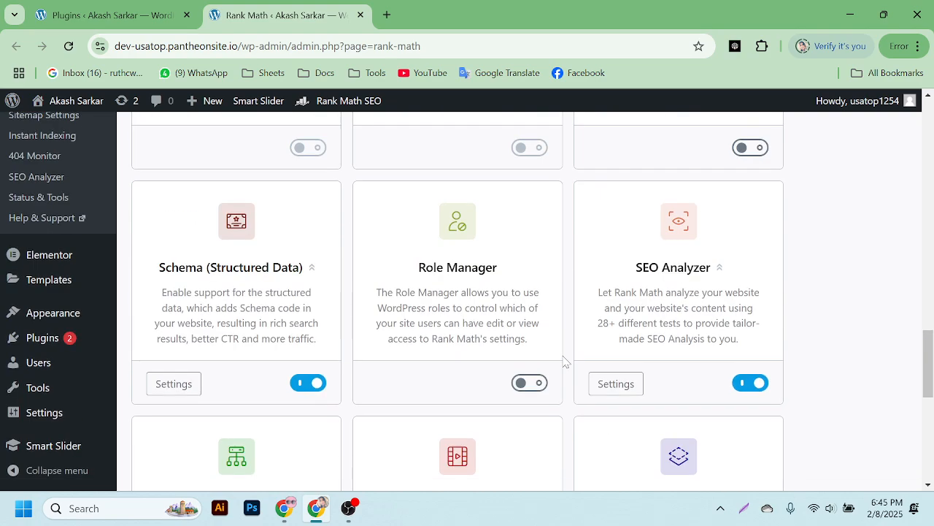
scroll(563, 365, "up", 5)
scroll(525, 373, "down", 2)
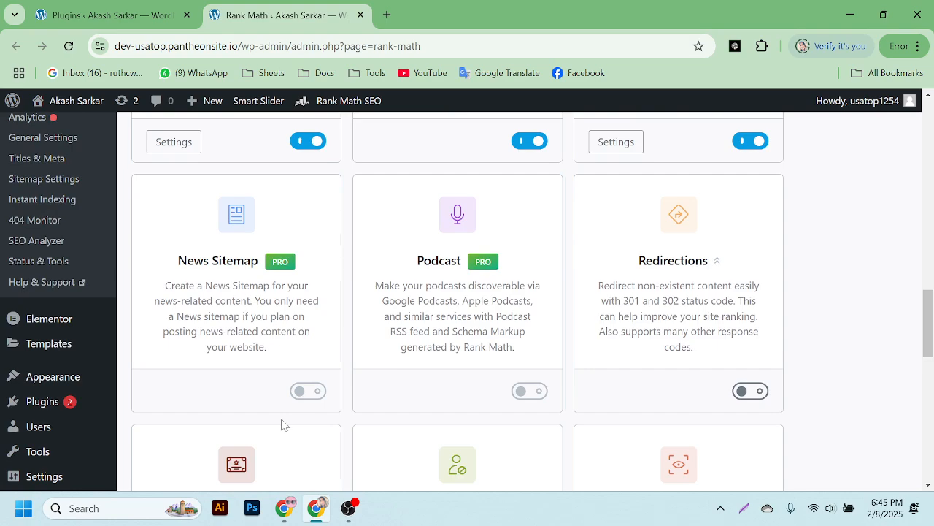
Review the remaining Rank Math modules, then go to the Setup Wizard.
scroll(321, 409, "down", 6)
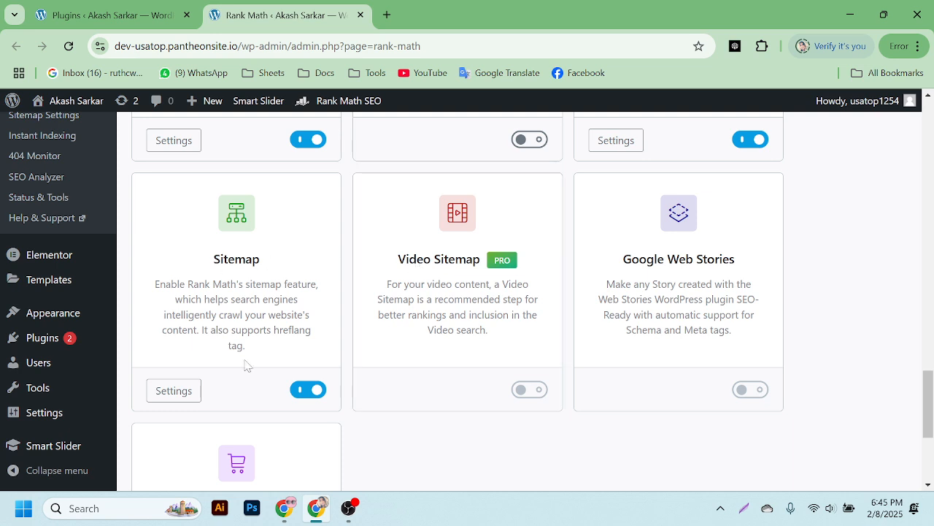
scroll(261, 369, "down", 3)
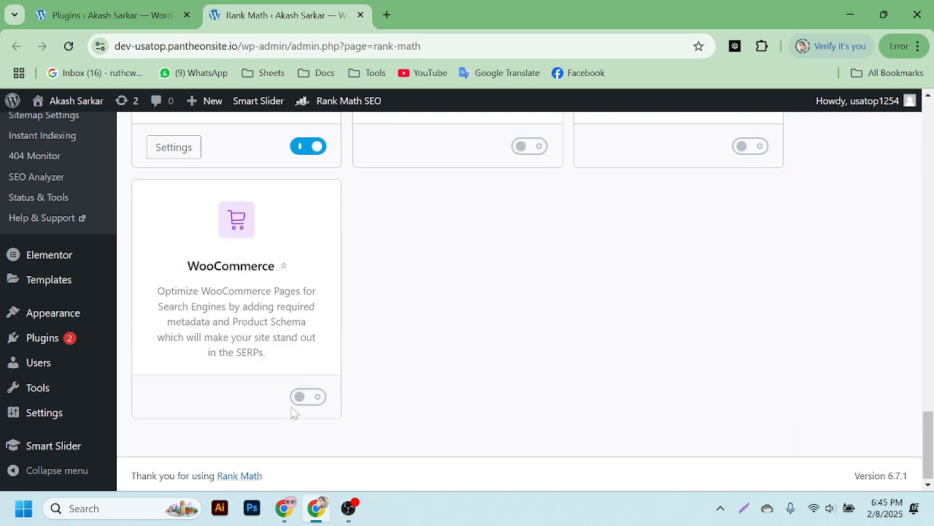
scroll(307, 405, "up", 5)
scroll(281, 398, "down", 2)
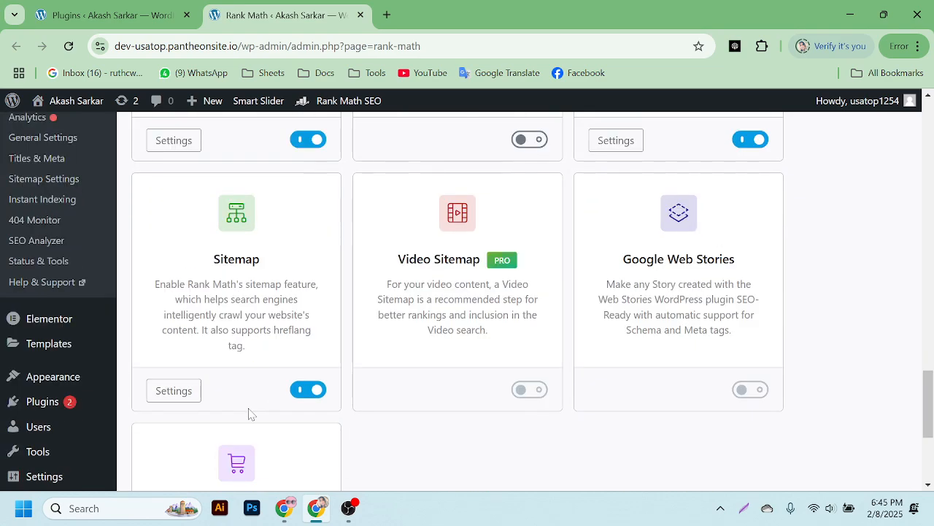
scroll(248, 413, "down", 3)
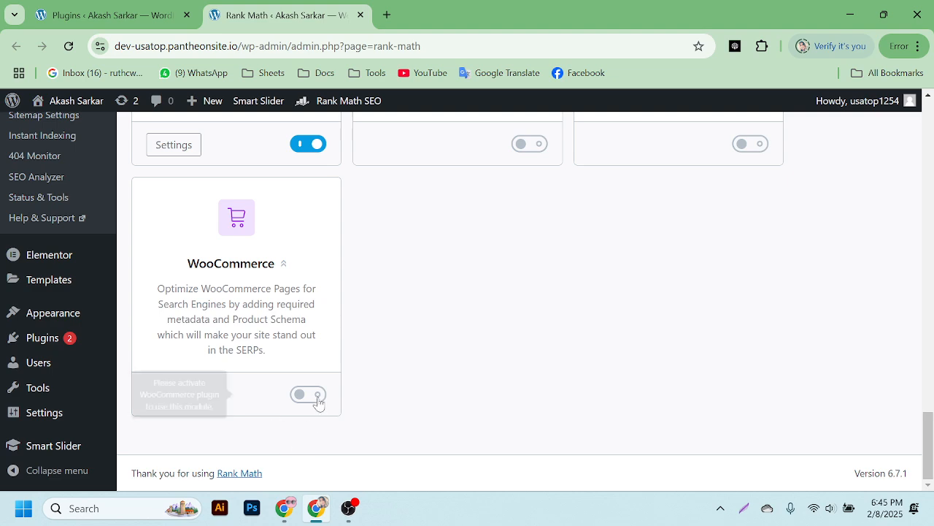
scroll(309, 393, "up", 3)
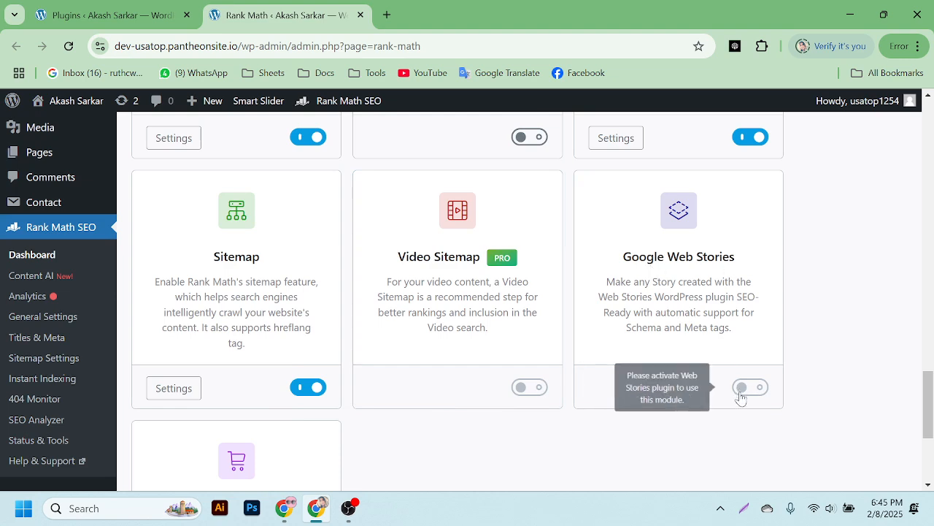
scroll(660, 392, "up", 3)
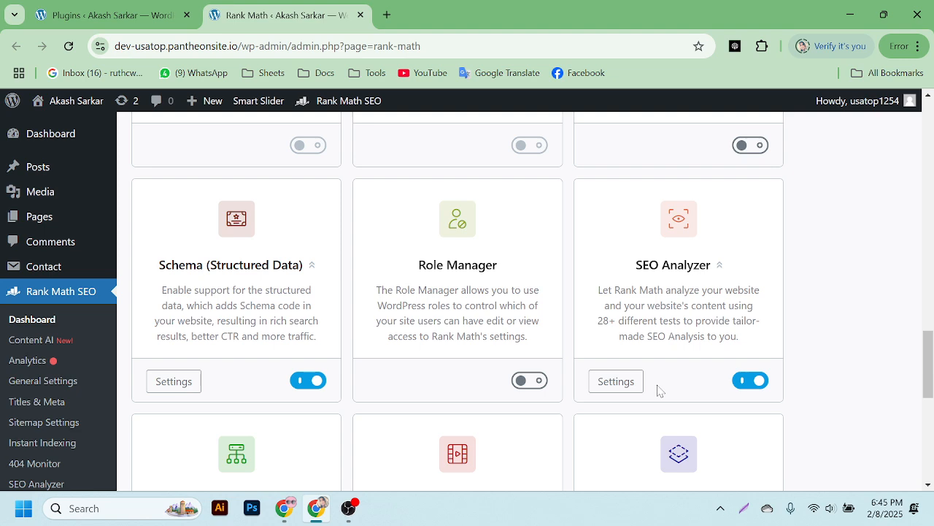
scroll(655, 388, "down", 3)
scroll(547, 386, "up", 3)
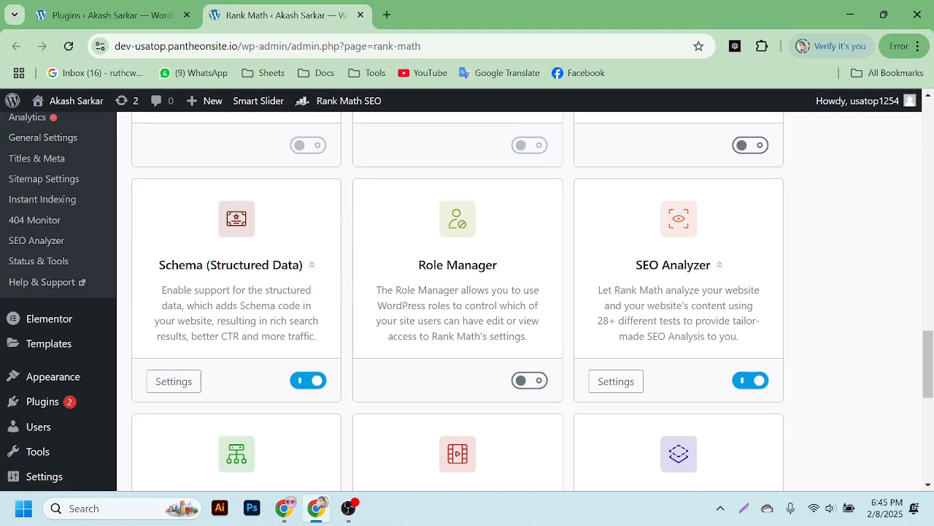
scroll(150, 330, "up", 10)
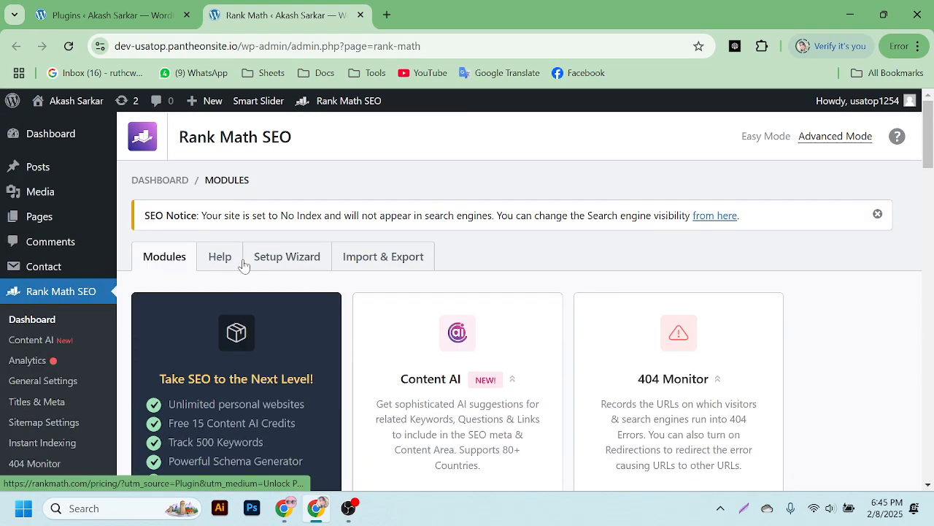
scroll(319, 284, "down", 5)
scroll(298, 292, "up", 5)
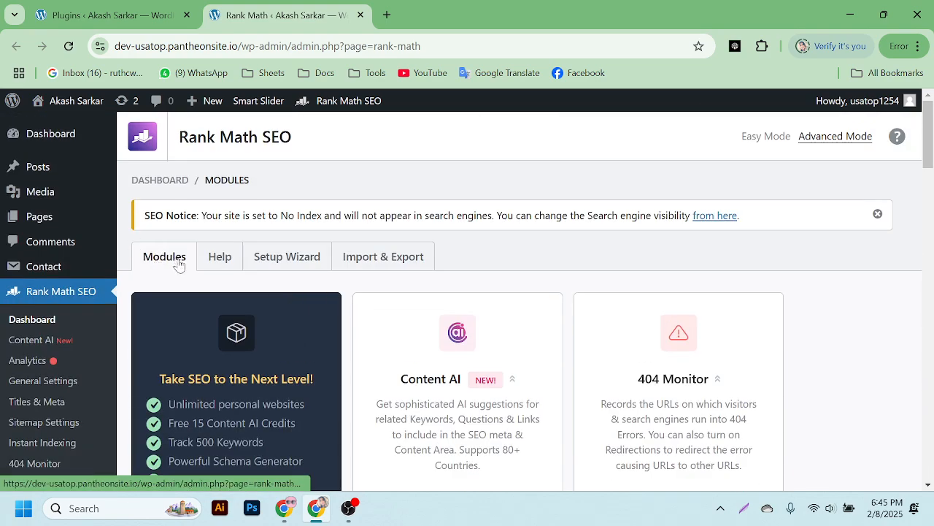
left_click(281, 264)
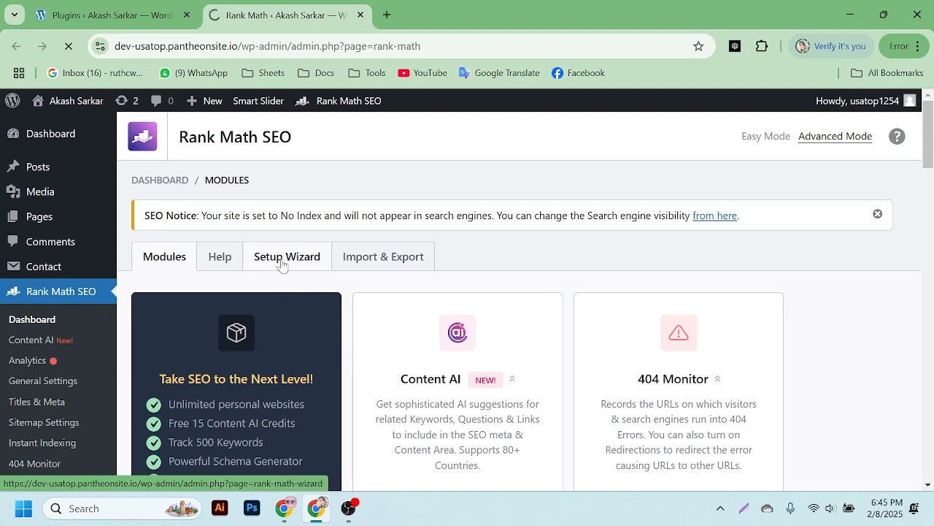
Start the setup wizard and import the existing Yoast SEO settings.
scroll(262, 236, "down", 5)
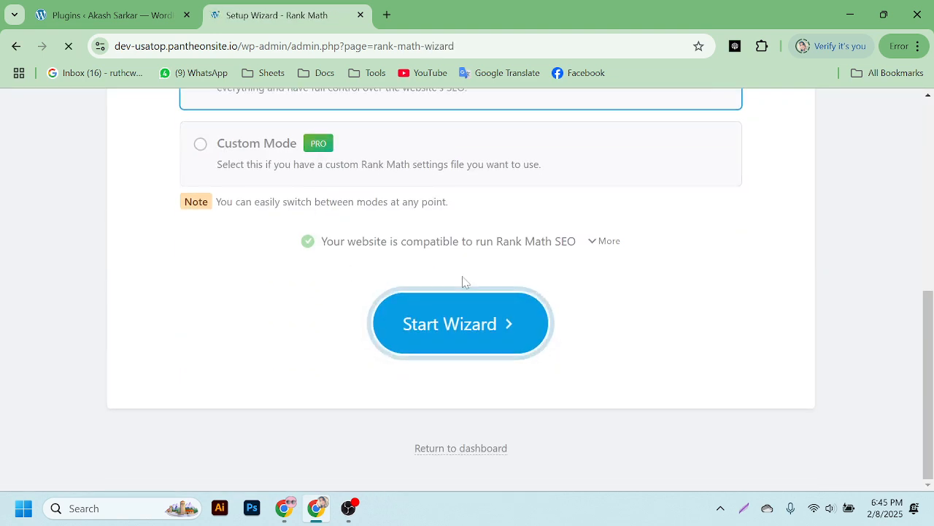
scroll(263, 242, "up", 8)
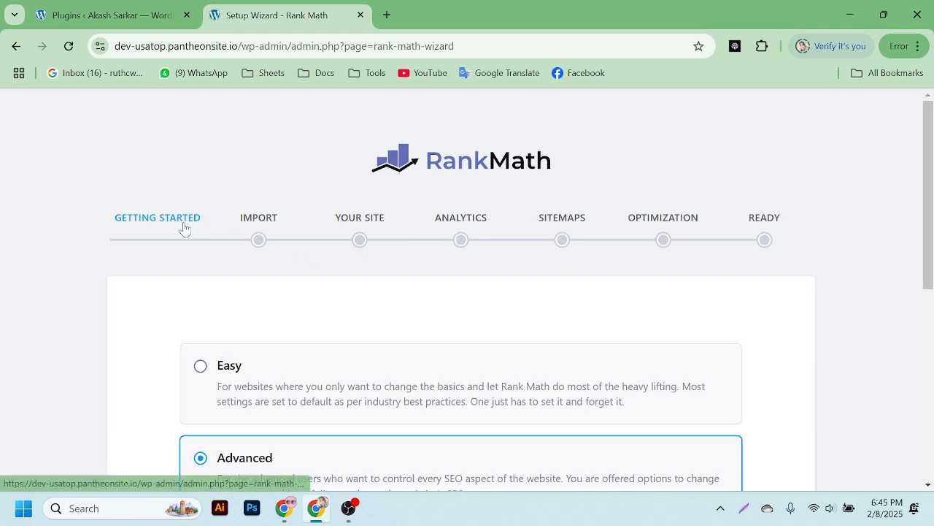
scroll(285, 257, "down", 3)
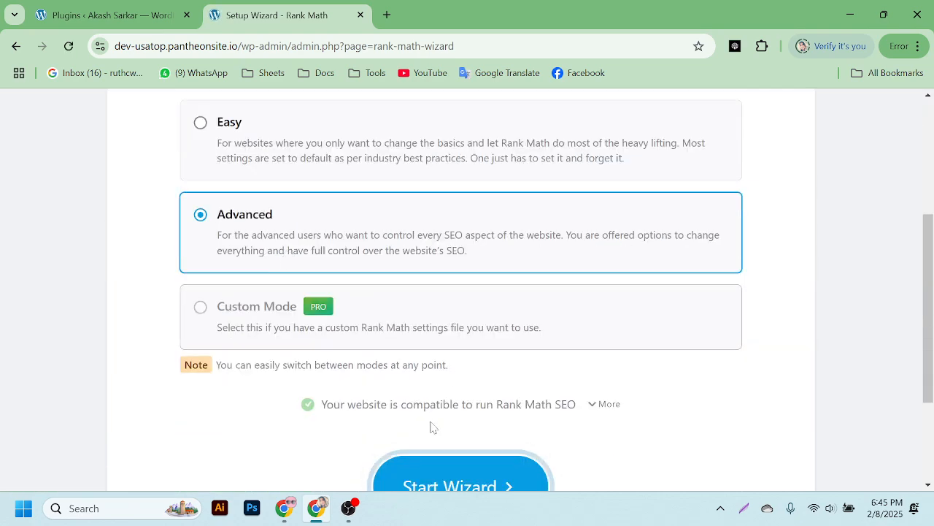
scroll(430, 427, "down", 2)
left_click(447, 338)
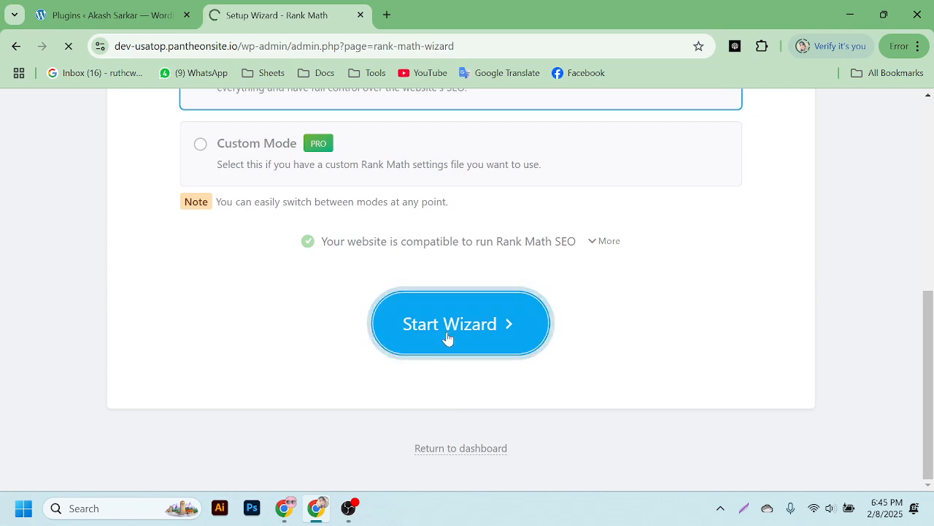
scroll(340, 323, "down", 2)
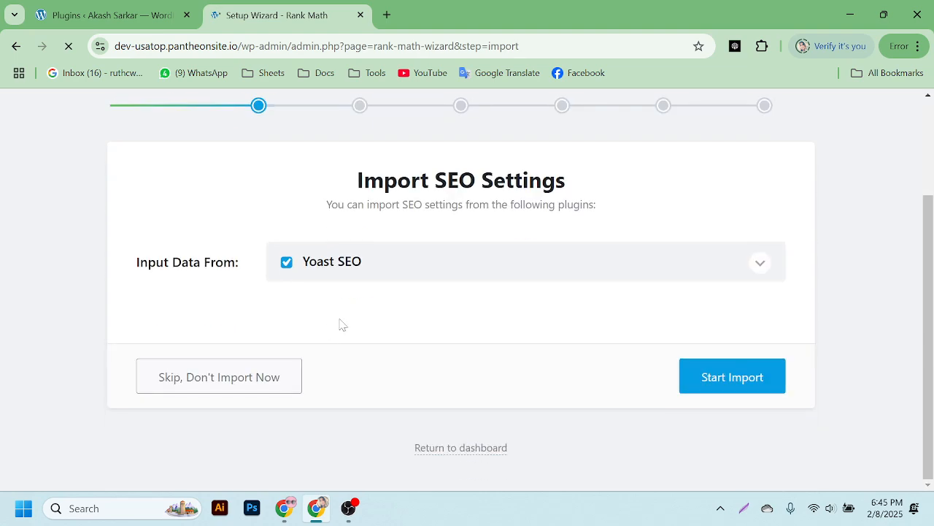
left_click(741, 379)
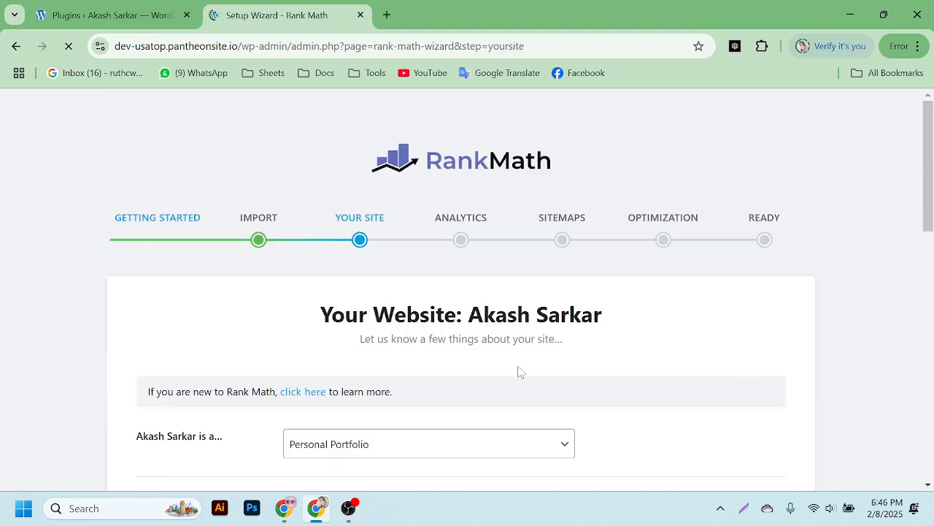
Save the Your Site details to reach the Analytics step.
scroll(441, 330, "down", 5)
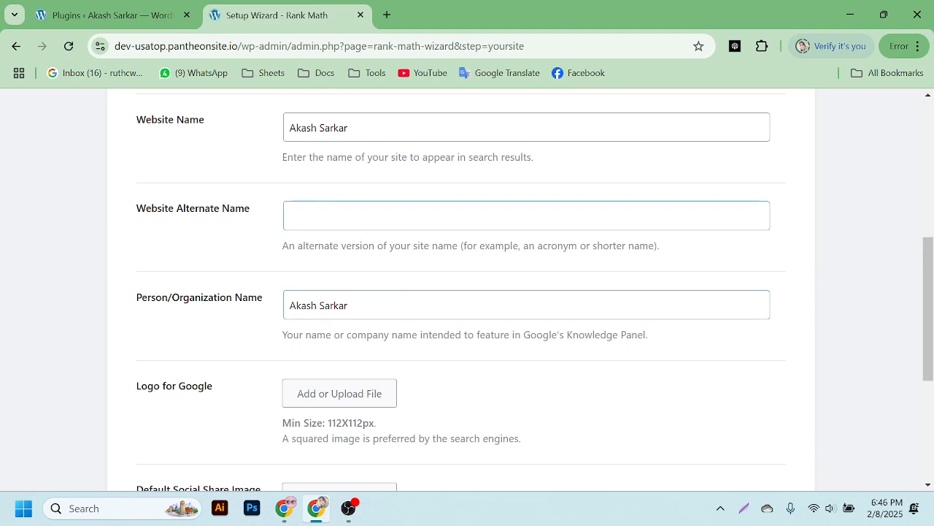
scroll(356, 241, "down", 4)
left_click(693, 383)
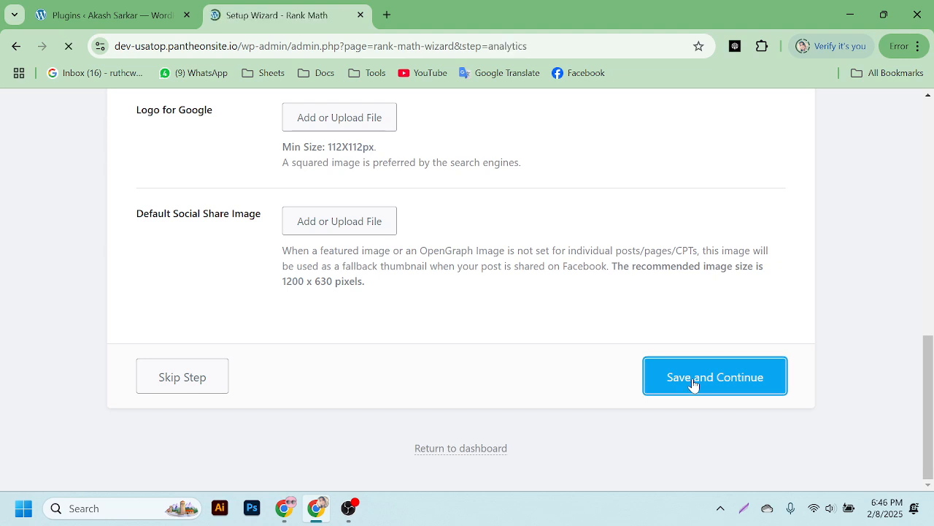
scroll(554, 369, "down", 3)
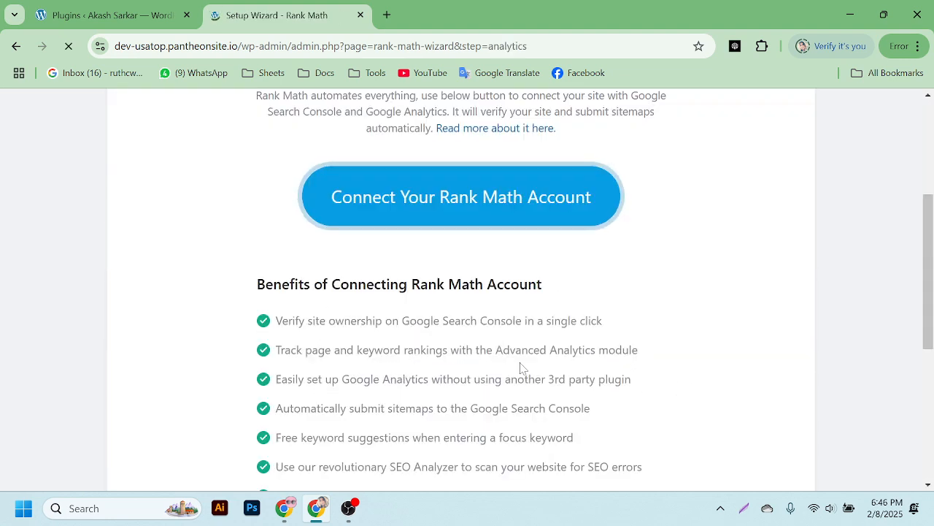
left_click(439, 203)
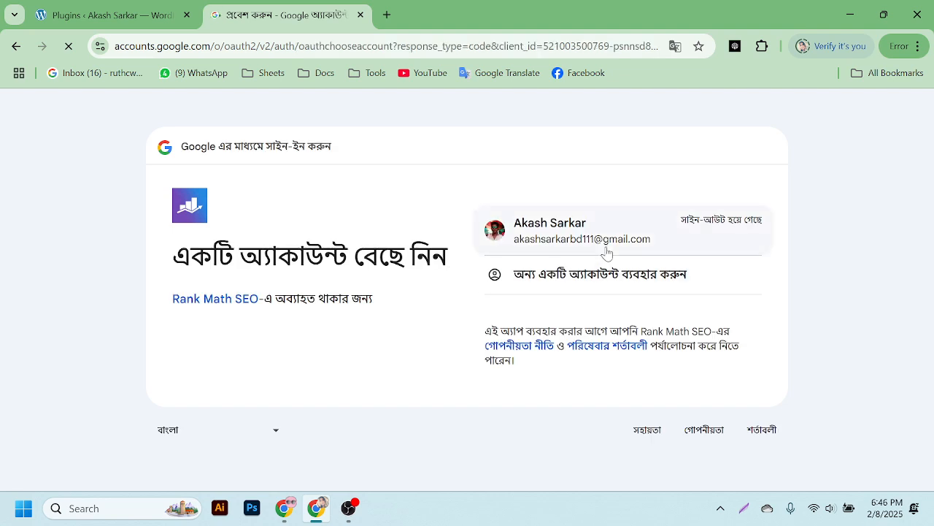
left_click(591, 239)
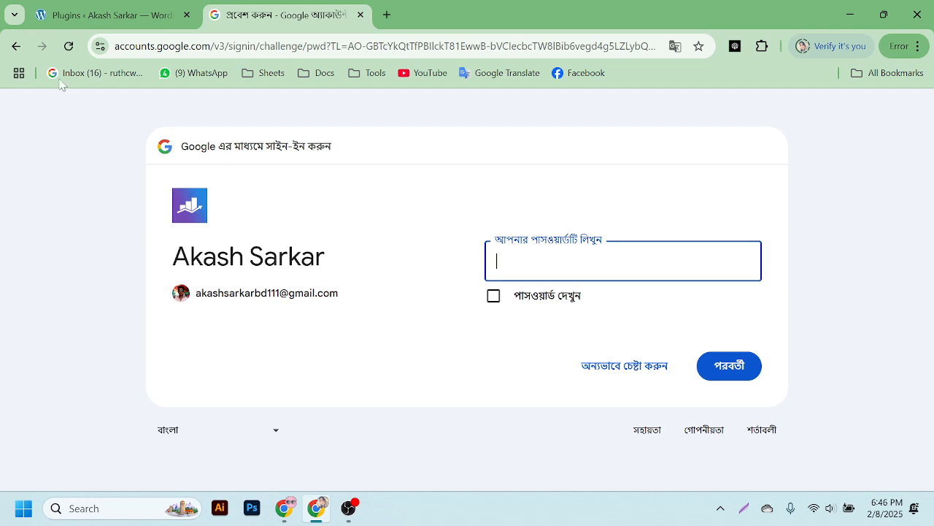
left_click(16, 52)
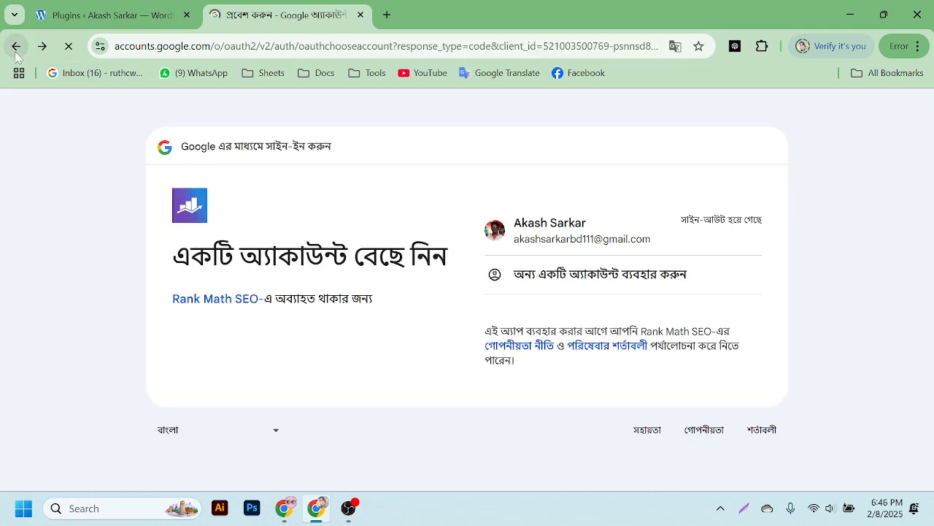
left_click(16, 48)
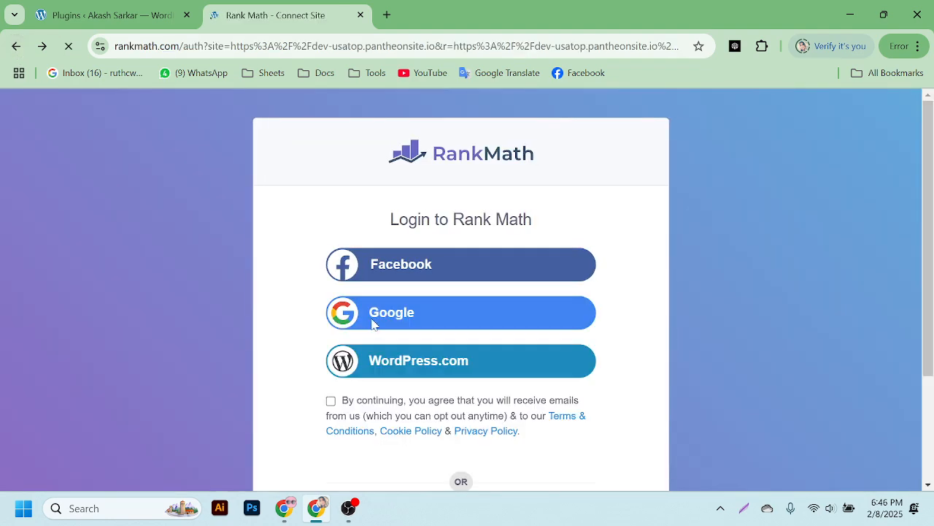
left_click(12, 52)
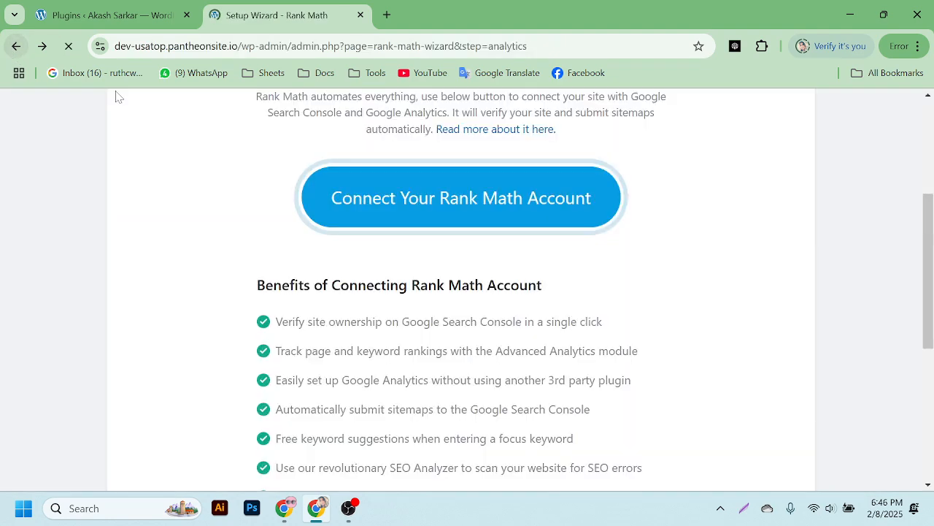
scroll(430, 242, "down", 5)
Skip the analytics step, then exclude Categories from the sitemap and save it.
left_click(193, 369)
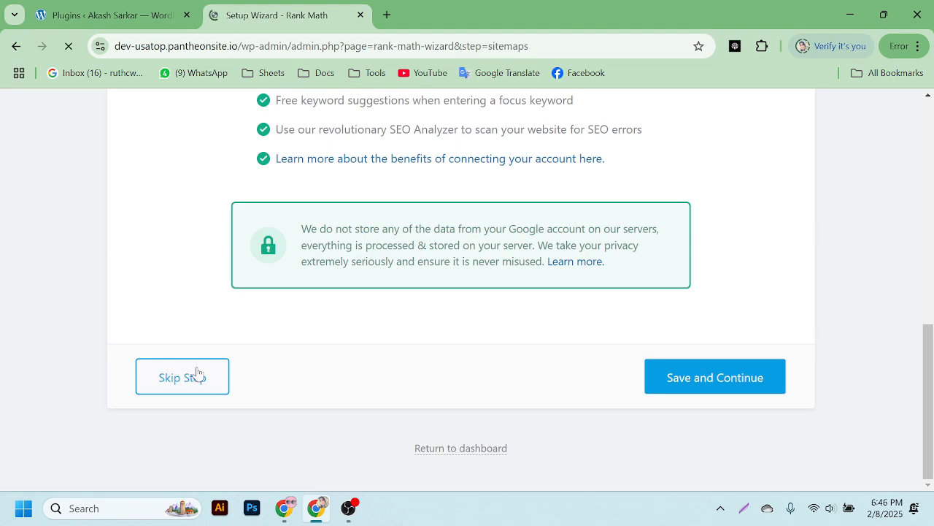
scroll(250, 381, "down", 3)
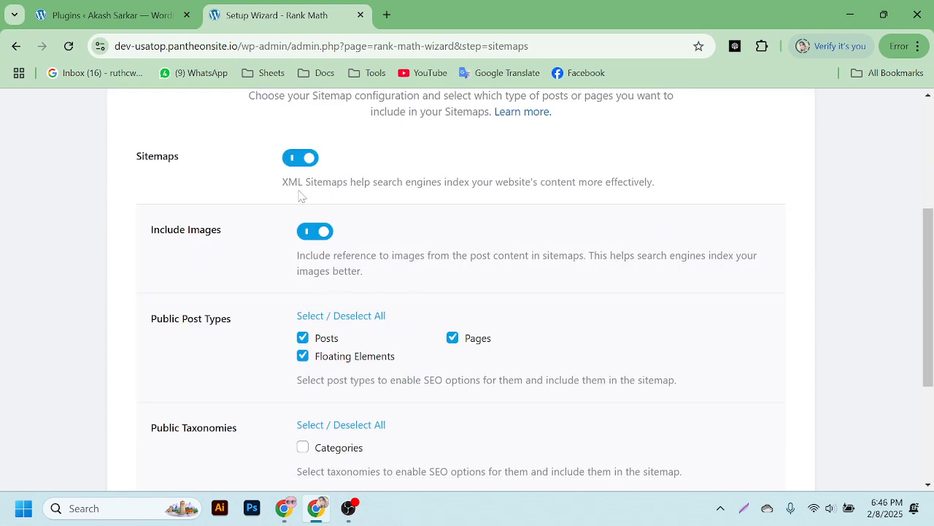
scroll(351, 284, "down", 3)
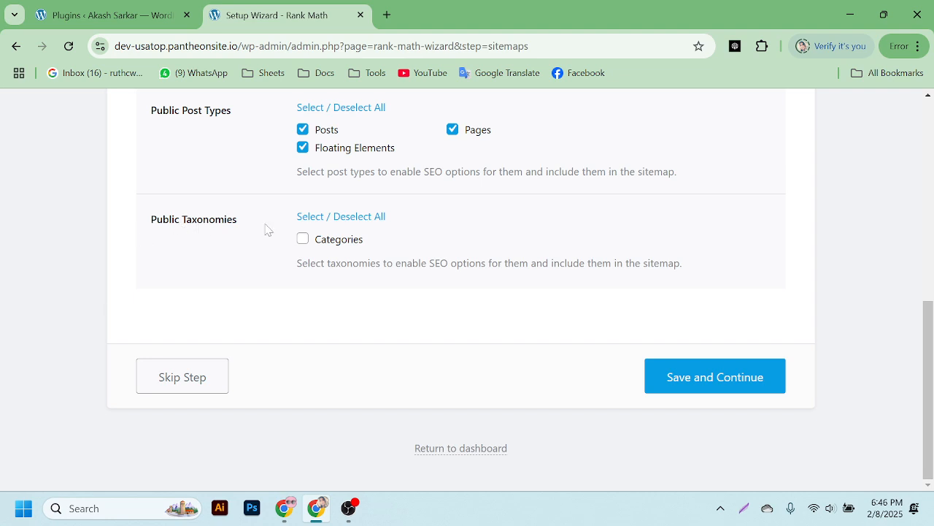
left_click(301, 244)
left_click(711, 379)
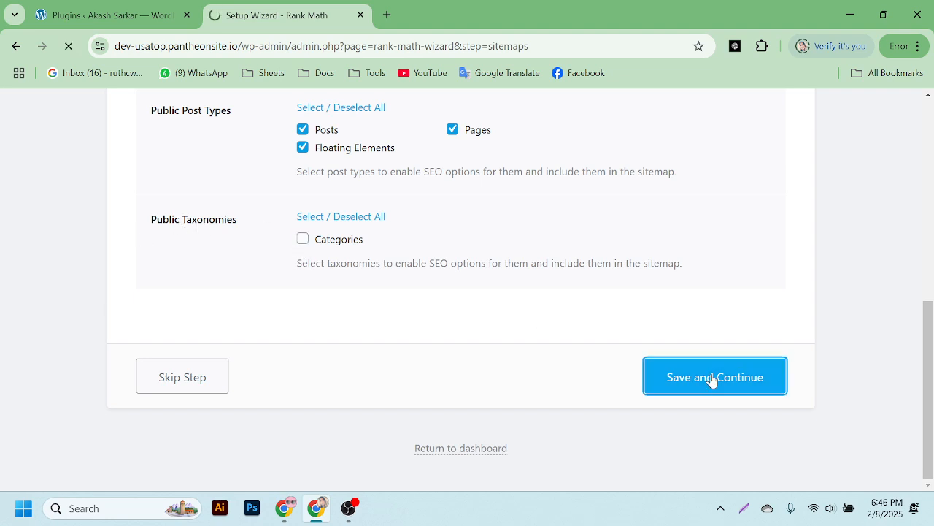
Turn on Nofollow External Links and save the optimization settings.
scroll(682, 376, "down", 4)
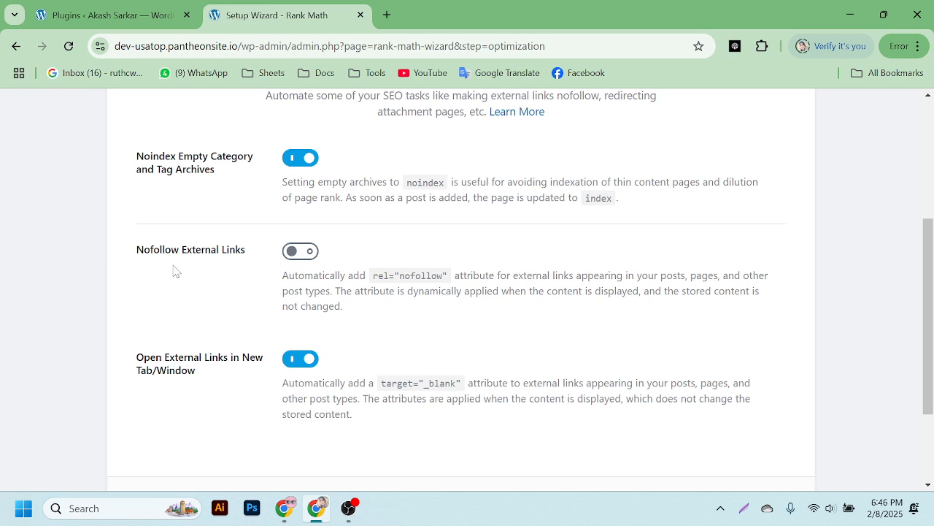
left_click(292, 251)
scroll(438, 232, "down", 2)
left_click(721, 386)
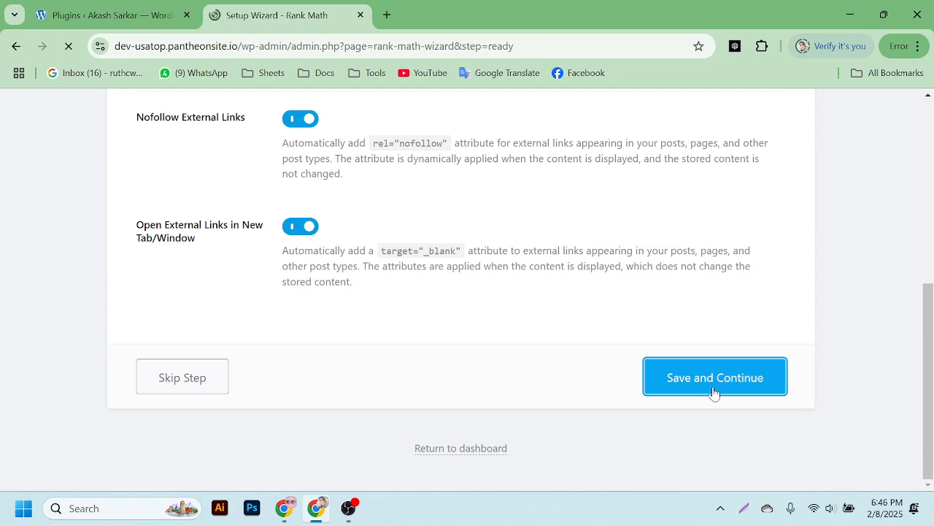
scroll(365, 354, "down", 3)
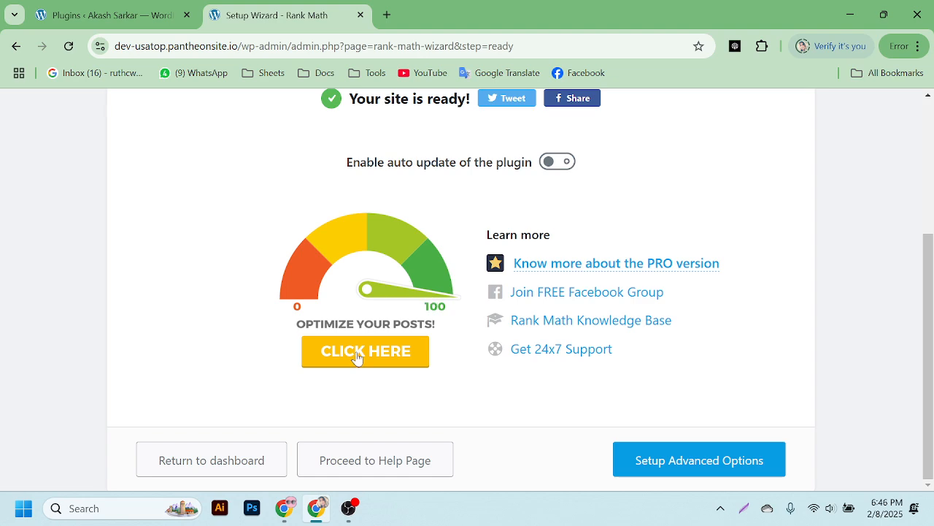
scroll(591, 411, "up", 3)
scroll(657, 273, "down", 3)
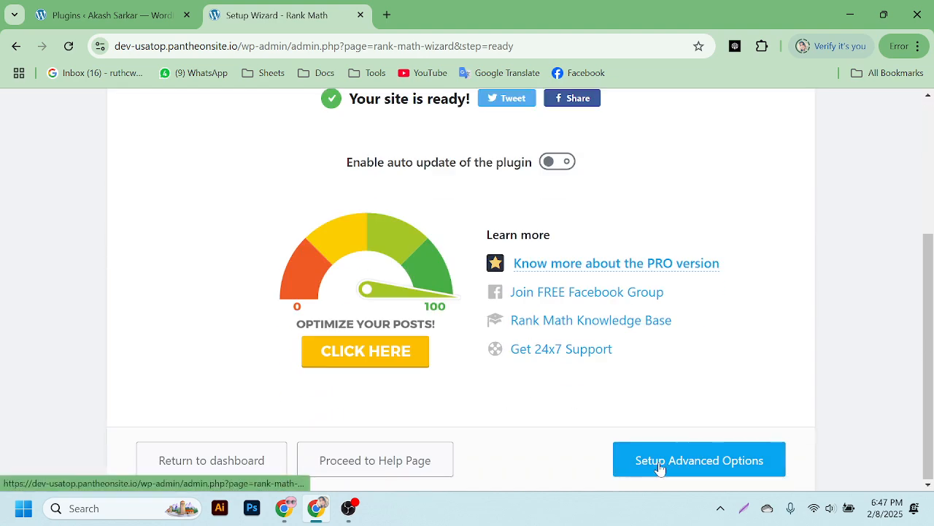
Start the advanced setup and save the Role Manager step with it left off.
left_click(735, 465)
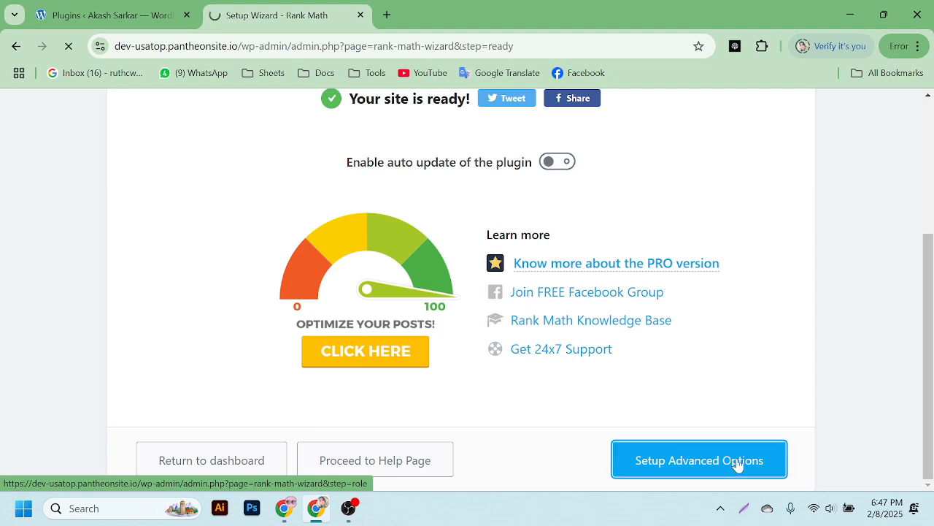
scroll(345, 399, "down", 3)
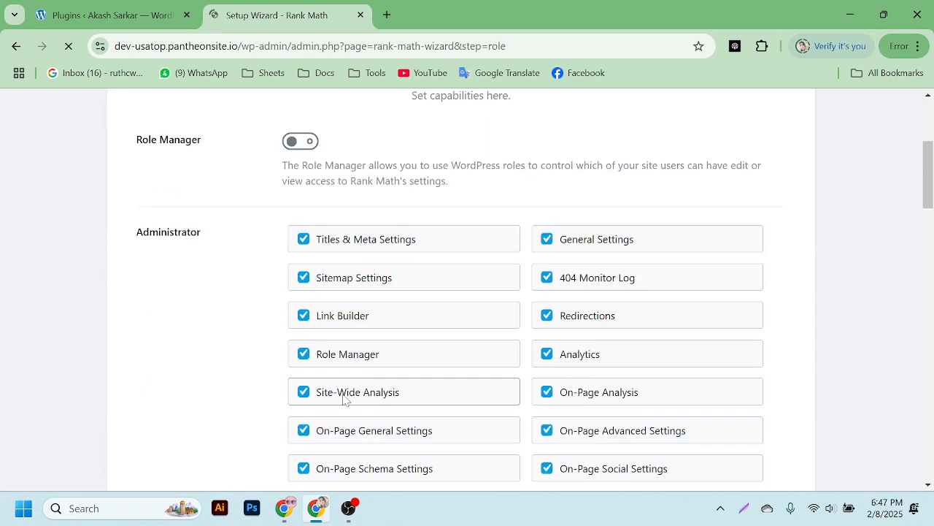
scroll(504, 356, "down", 2)
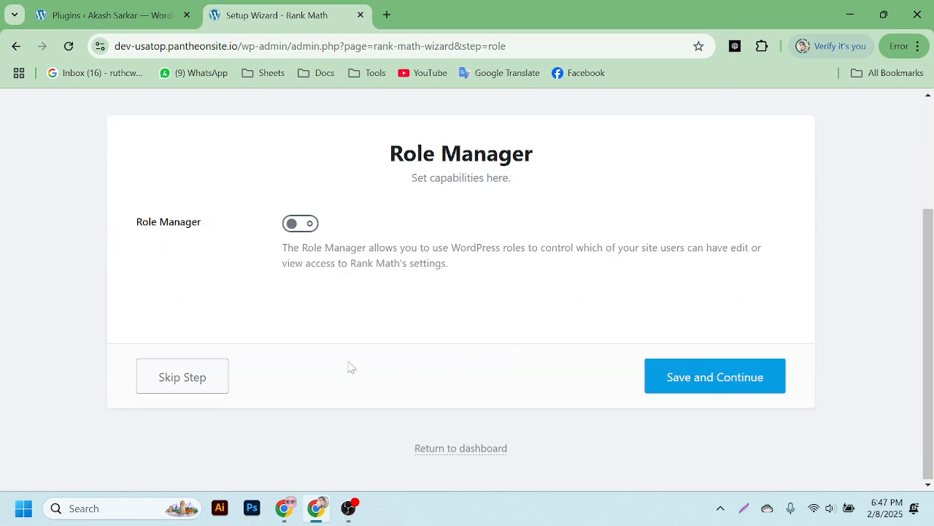
scroll(256, 317, "up", 3)
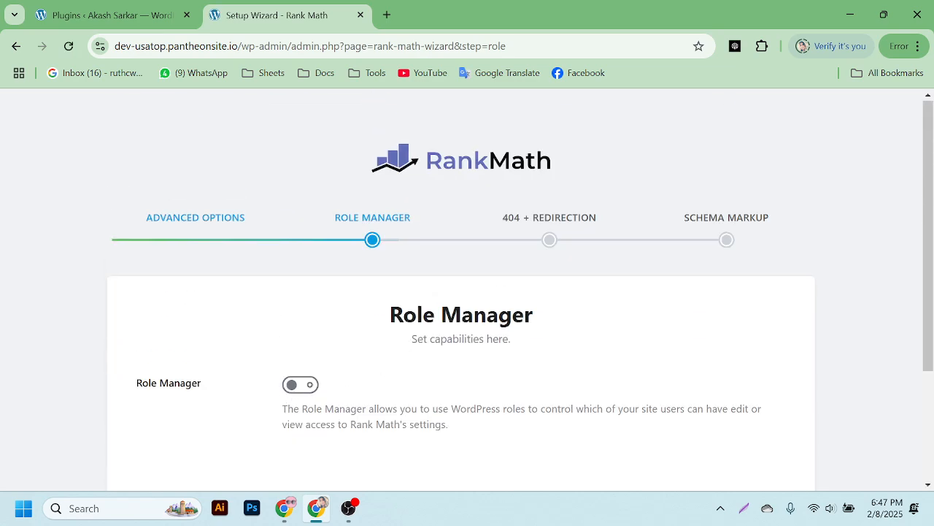
scroll(515, 346, "down", 2)
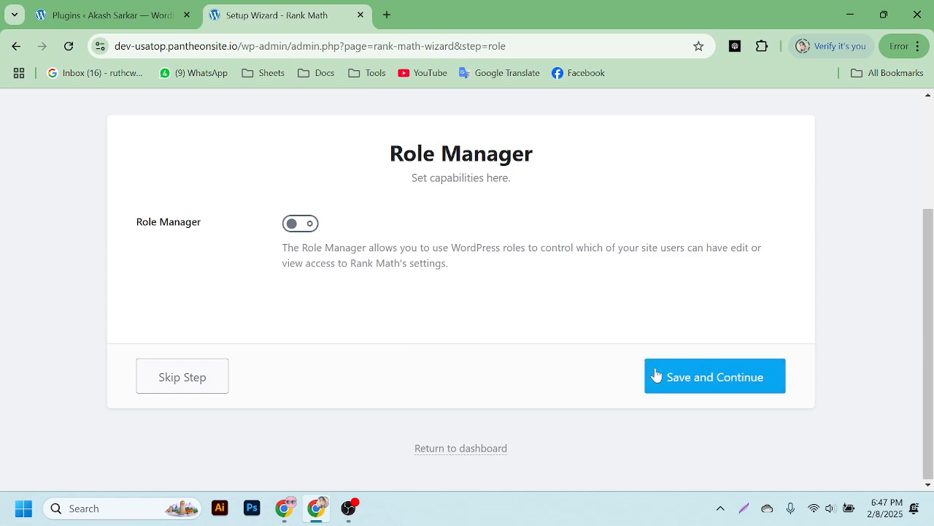
left_click(678, 384)
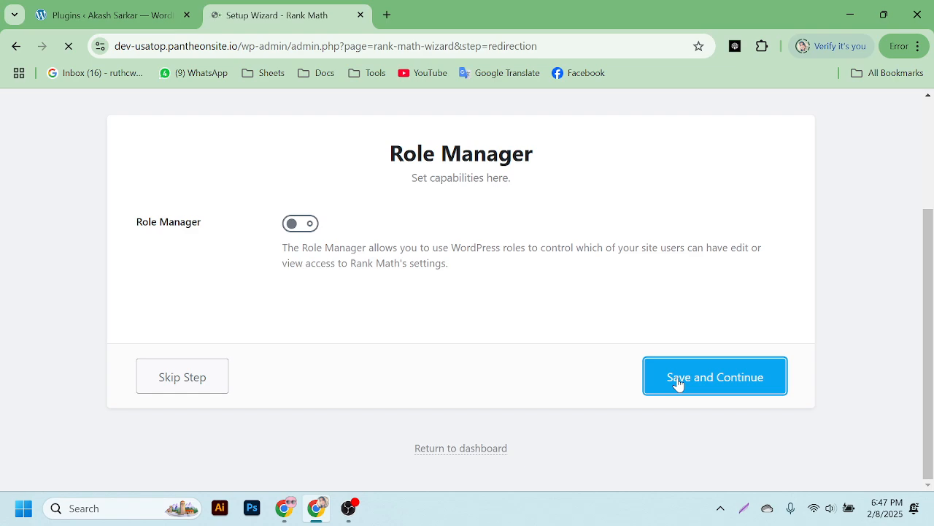
Save the 404 + Redirection step with 404 Monitor on and Redirections off.
scroll(375, 390, "down", 5)
scroll(277, 323, "up", 3)
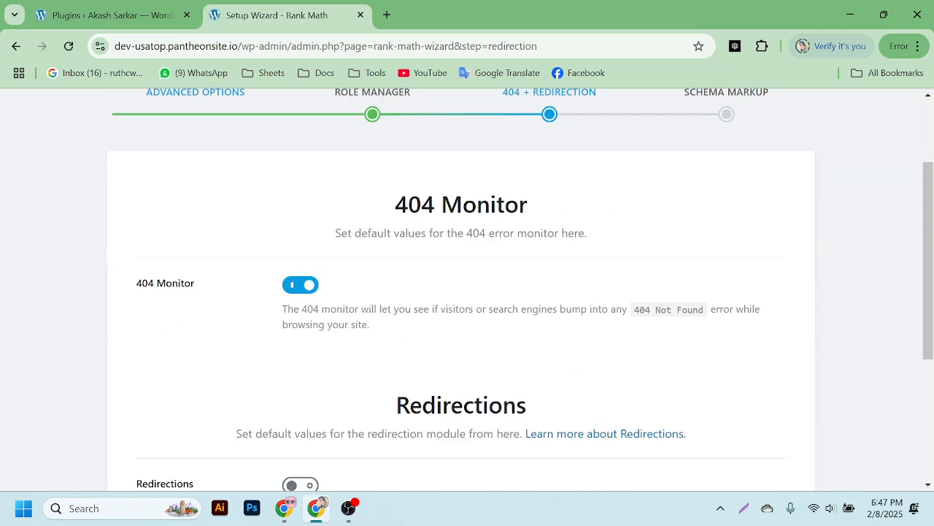
scroll(411, 271, "down", 4)
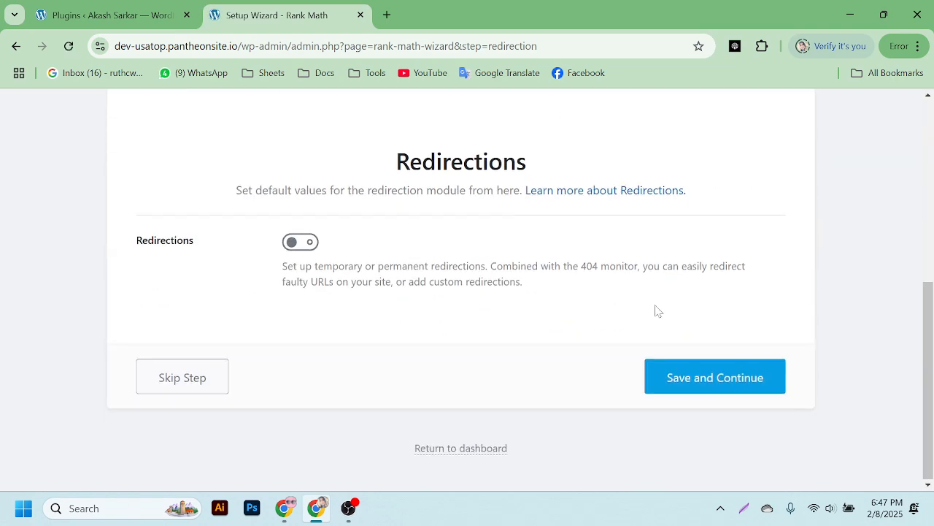
left_click(733, 391)
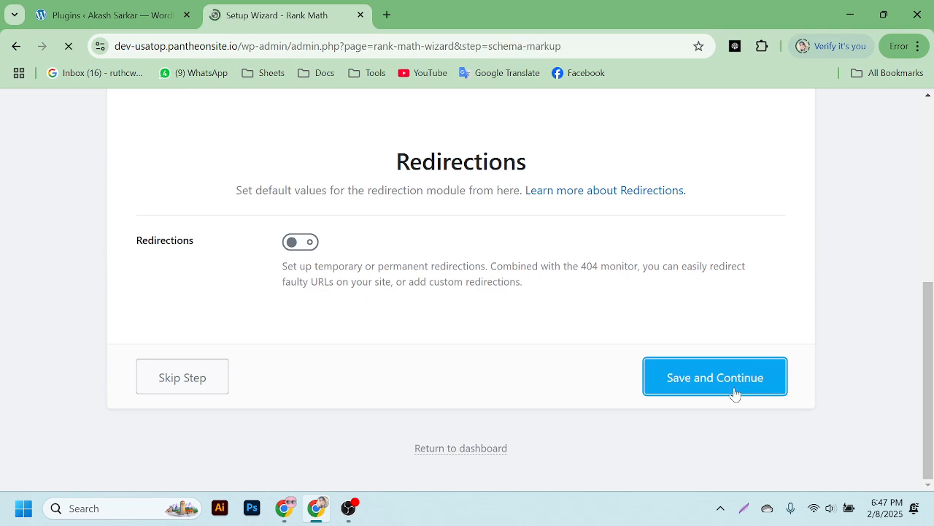
Confirm the Schema Type for Posts dropdown stays on Article.
scroll(445, 346, "down", 3)
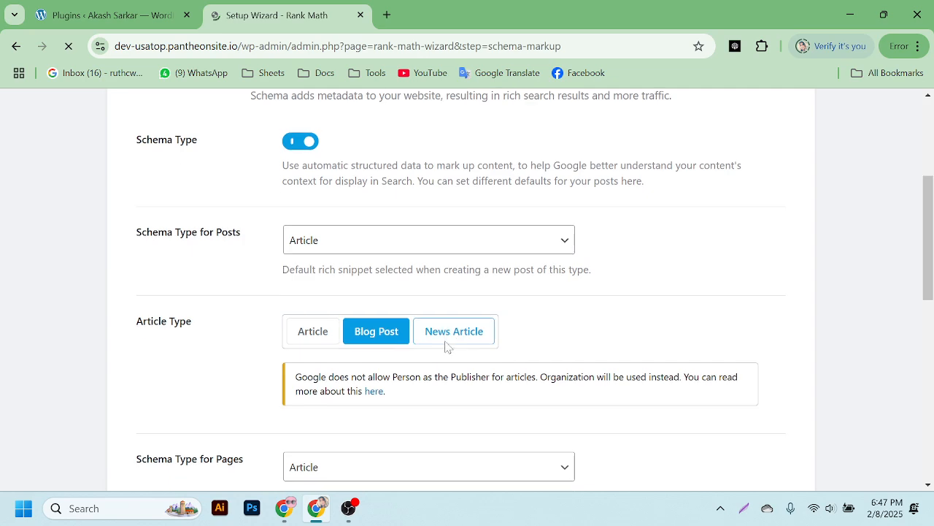
left_click(335, 241)
left_click(346, 242)
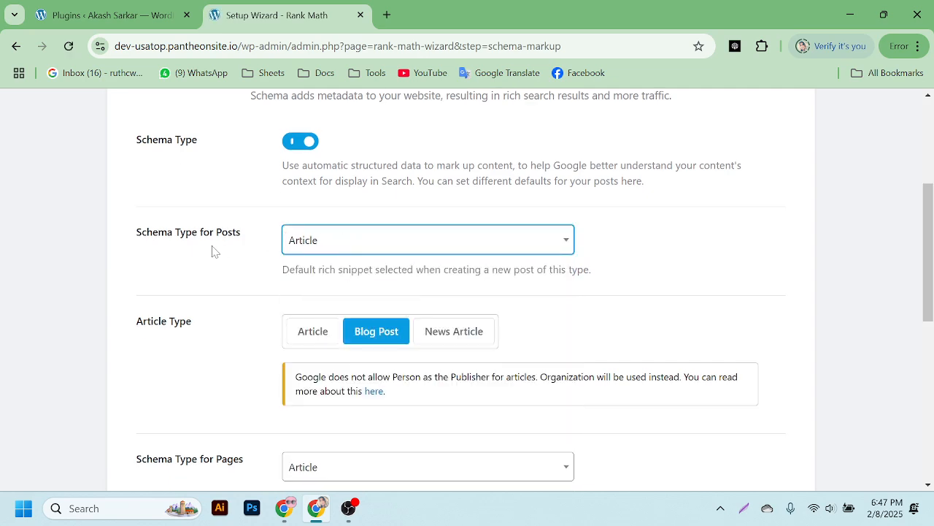
left_click(372, 235)
left_click(192, 294)
Review the page schema settings and save the Schema Markup step to finish the wizard.
scroll(151, 275, "down", 6)
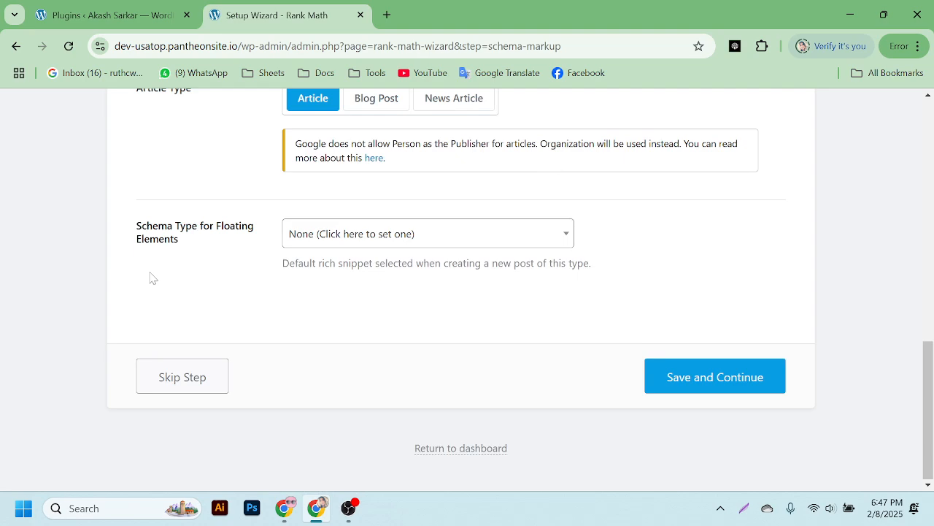
scroll(194, 298, "up", 7)
scroll(522, 290, "up", 3)
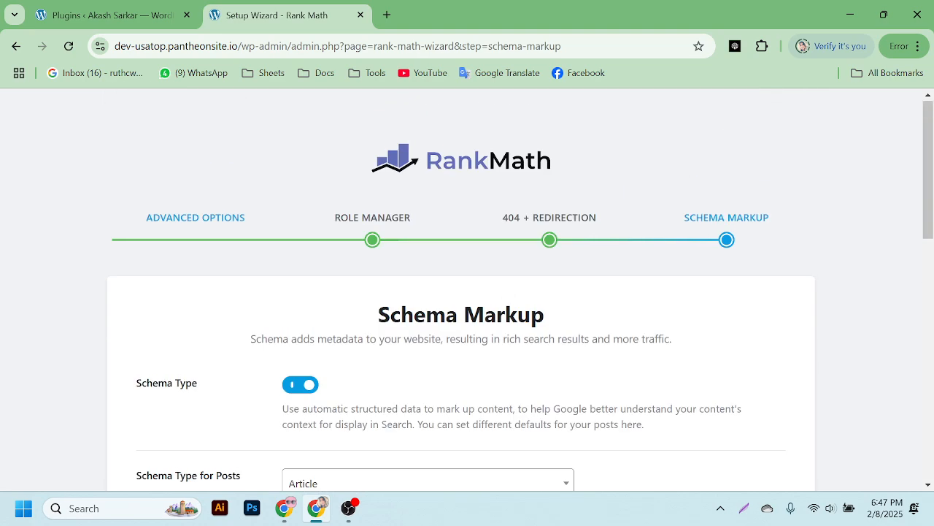
scroll(515, 310, "down", 3)
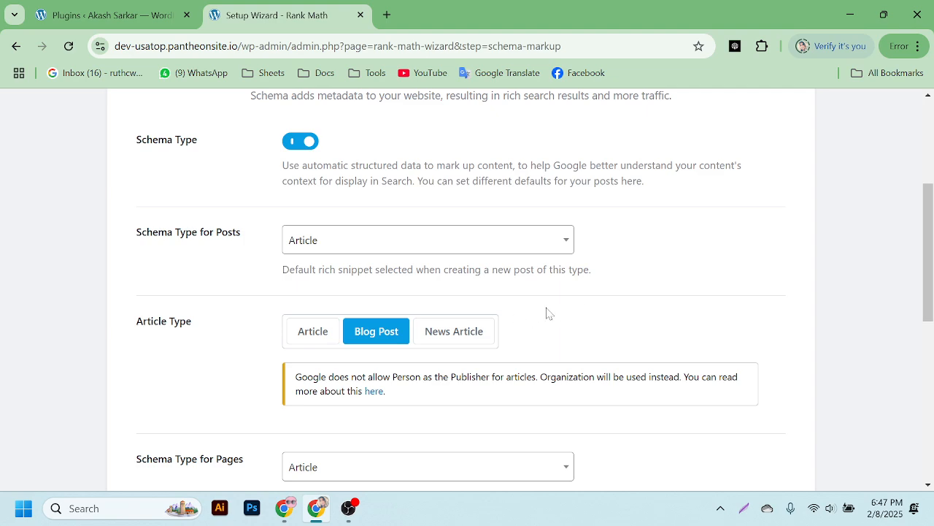
scroll(550, 313, "down", 3)
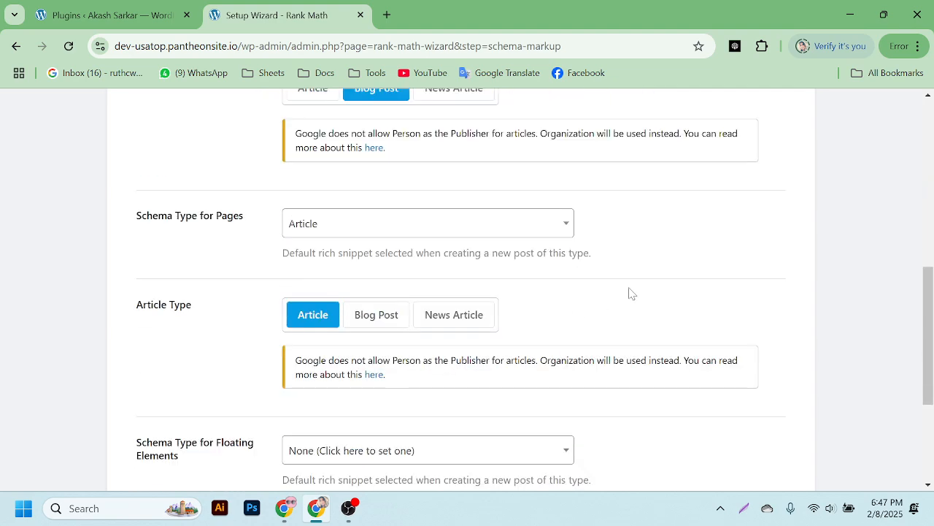
scroll(630, 293, "down", 3)
scroll(447, 326, "up", 3)
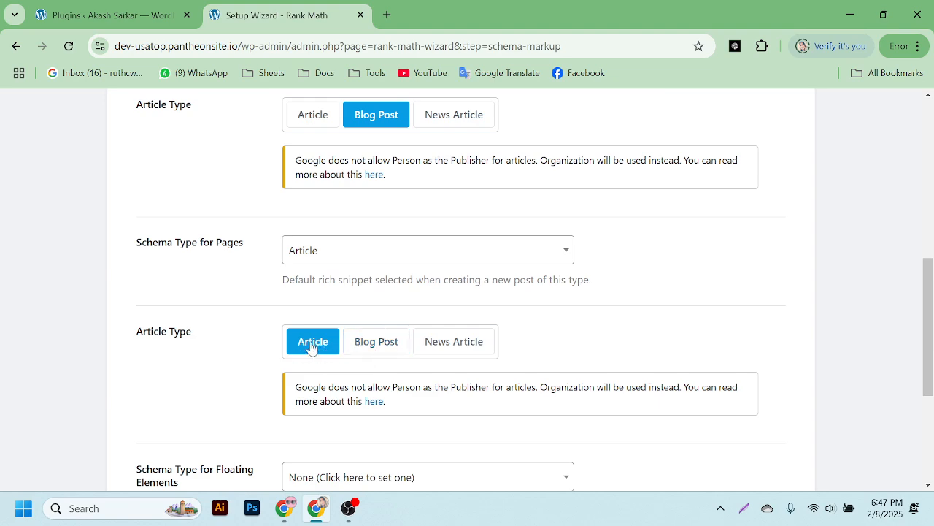
scroll(344, 346, "up", 3)
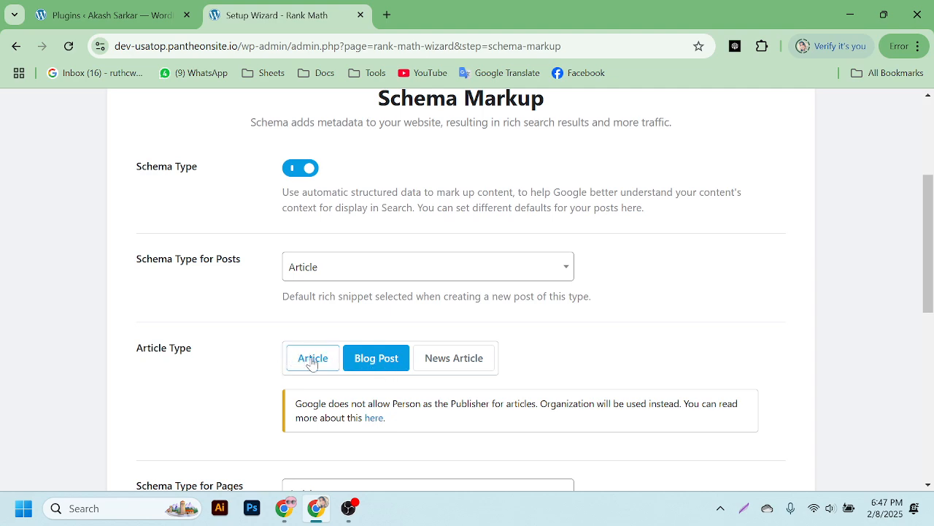
scroll(332, 353, "down", 6)
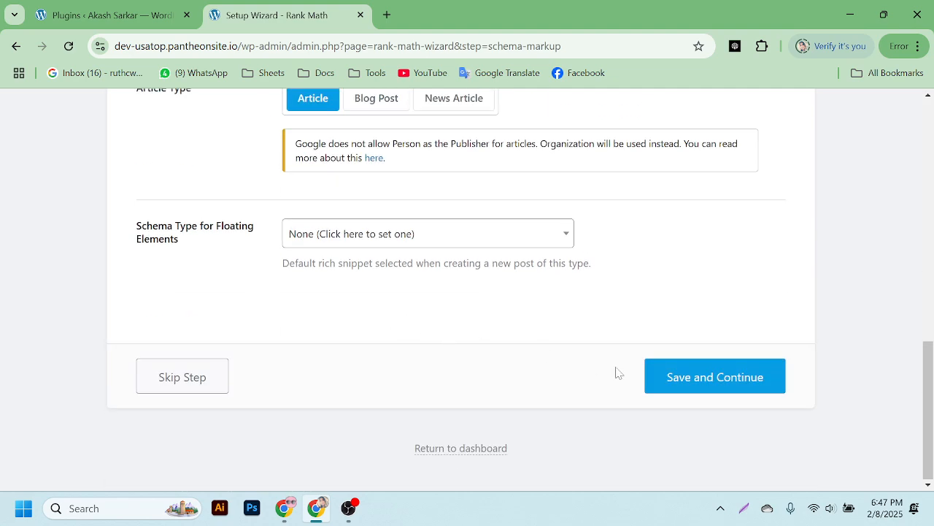
left_click(690, 375)
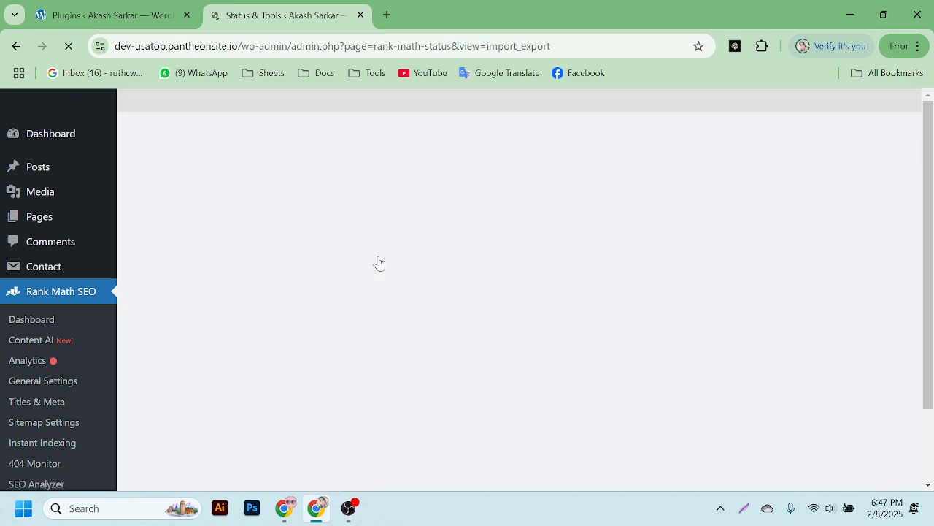
Scroll through the Yoast SEO import options on the Status & Tools Import & Export page.
scroll(475, 225, "down", 6)
scroll(299, 248, "up", 3)
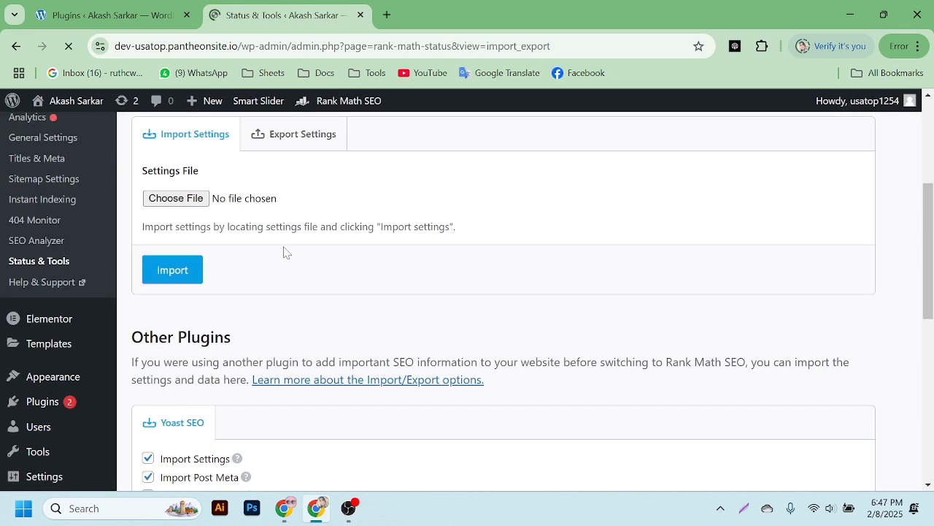
scroll(224, 219, "up", 4)
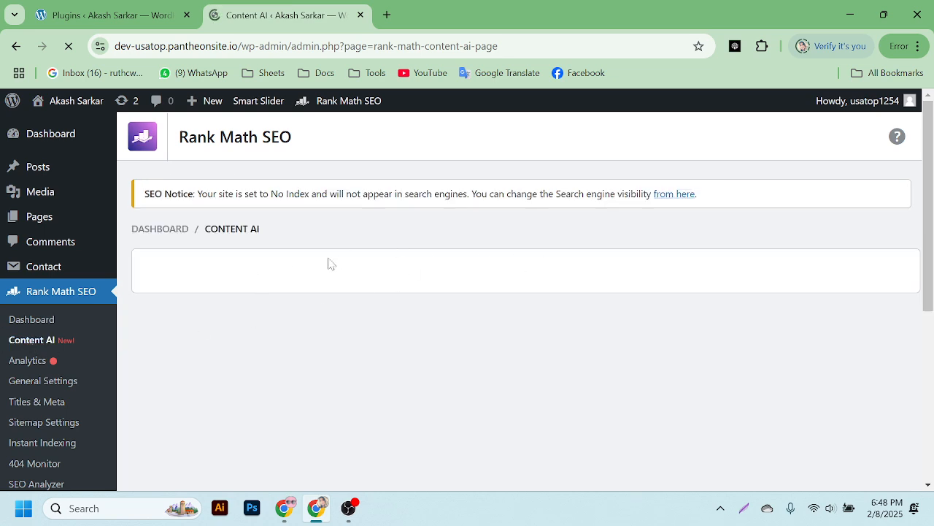
On Rank Math Analytics, choose Connect Your Rank Math Account to reach the Rank Math login.
scroll(559, 283, "down", 7)
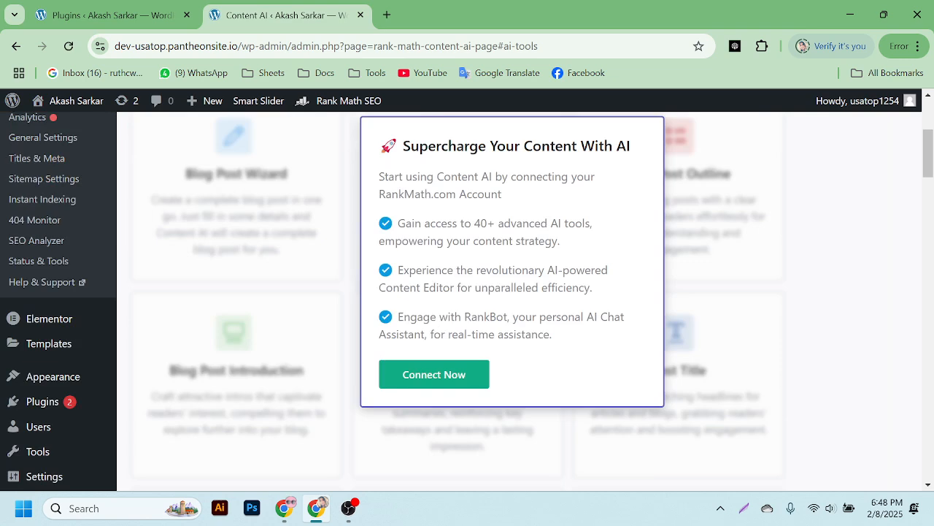
scroll(486, 267, "up", 4)
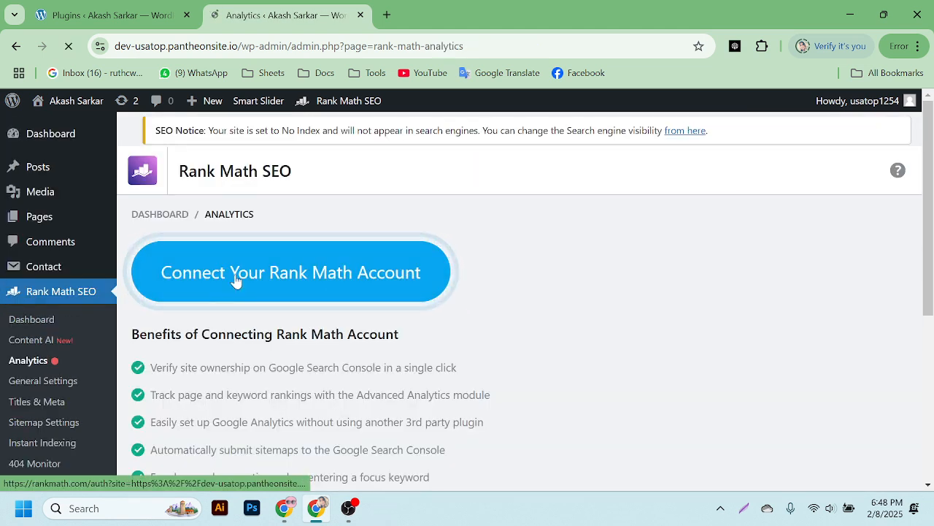
scroll(292, 274, "down", 5)
scroll(291, 270, "up", 5)
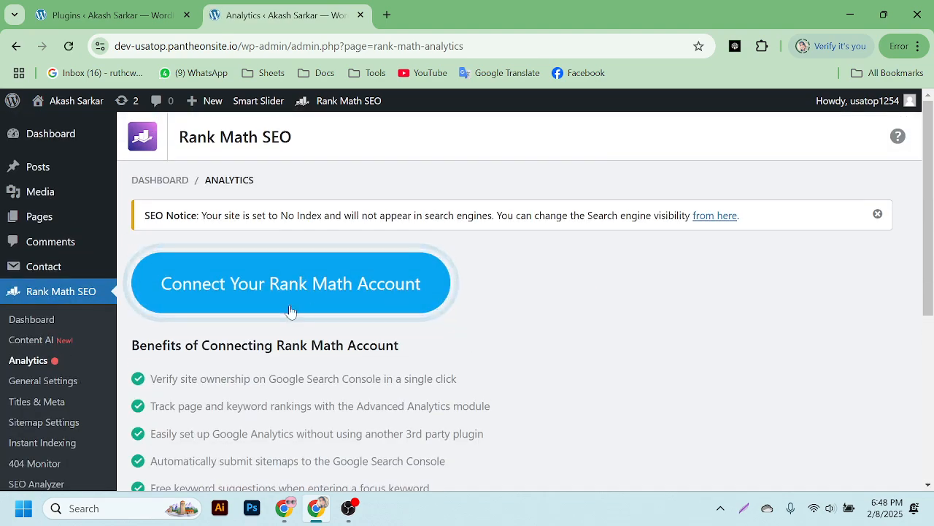
left_click(255, 297)
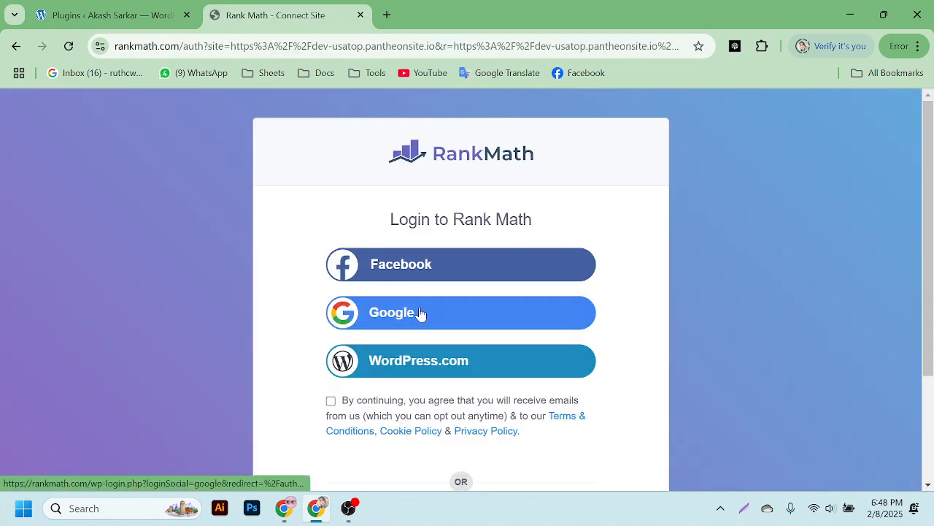
Log in to Rank Math with Google, choosing the account and pasting the saved password.
left_click(420, 313)
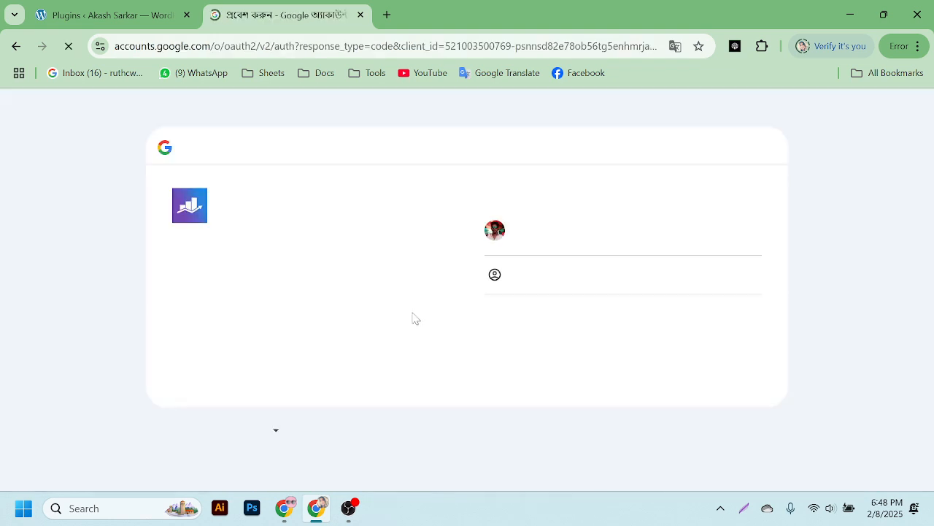
left_click(550, 250)
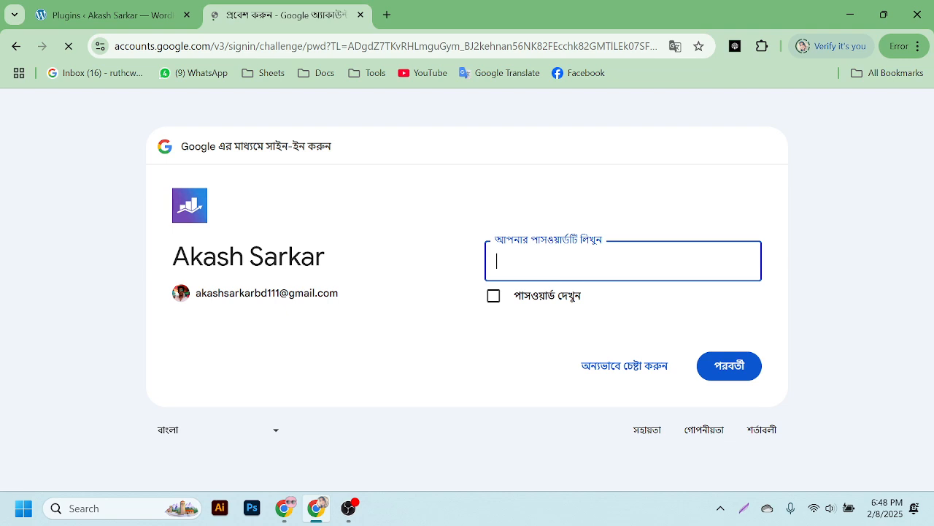
key("super+v")
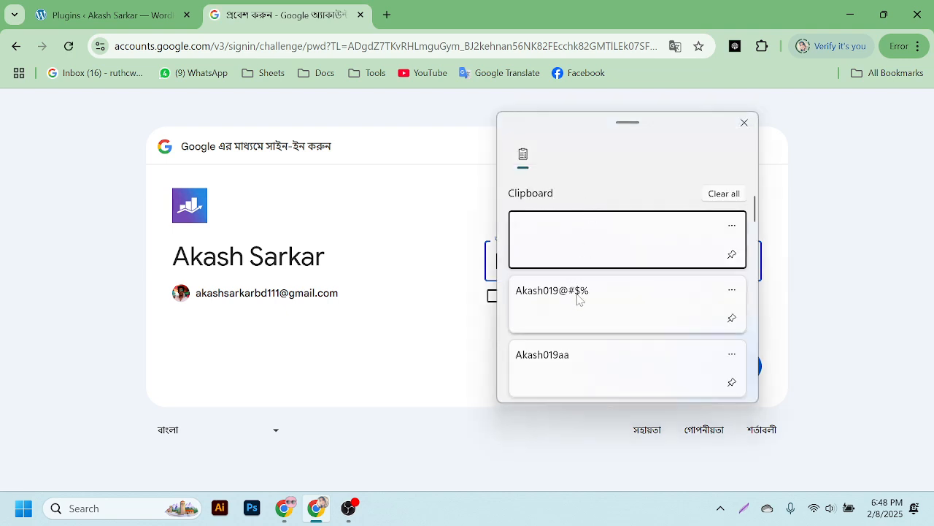
left_click(582, 303)
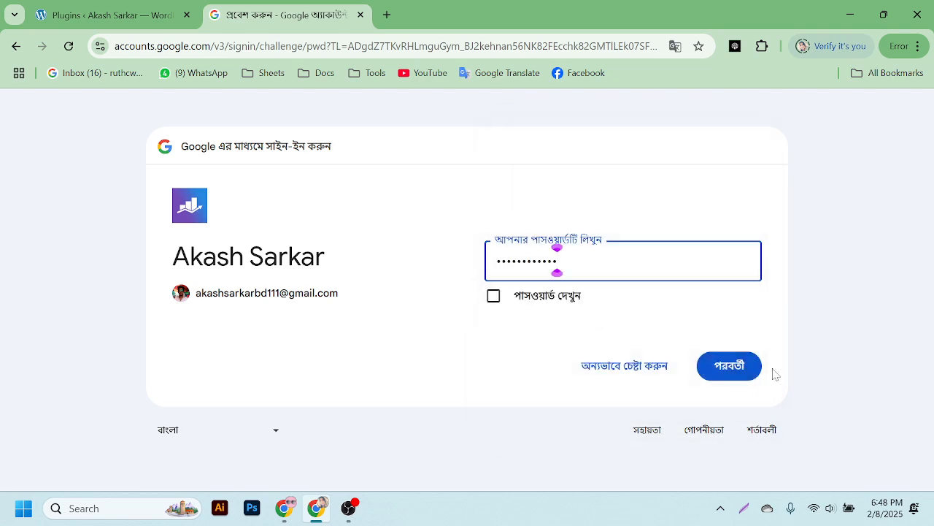
left_click(714, 373)
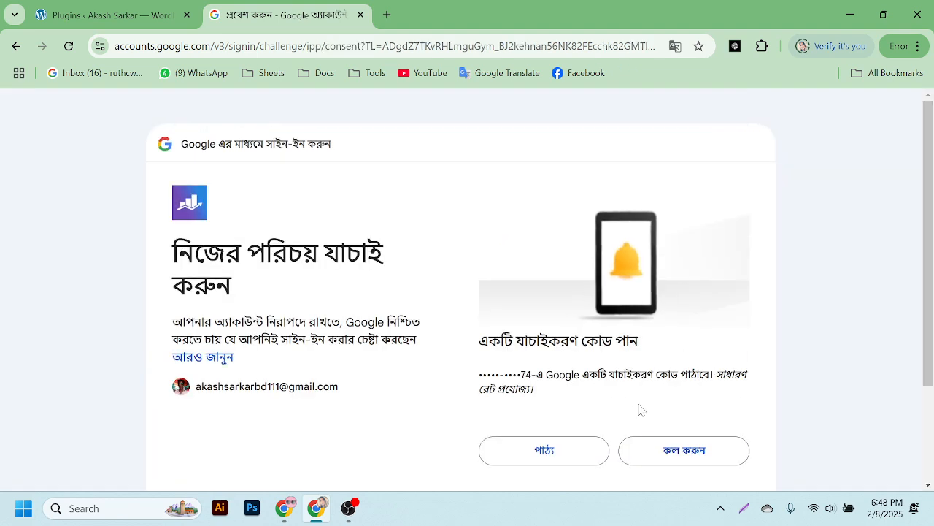
Request phone-call verification, which fails to verify the phone number.
left_click(661, 446)
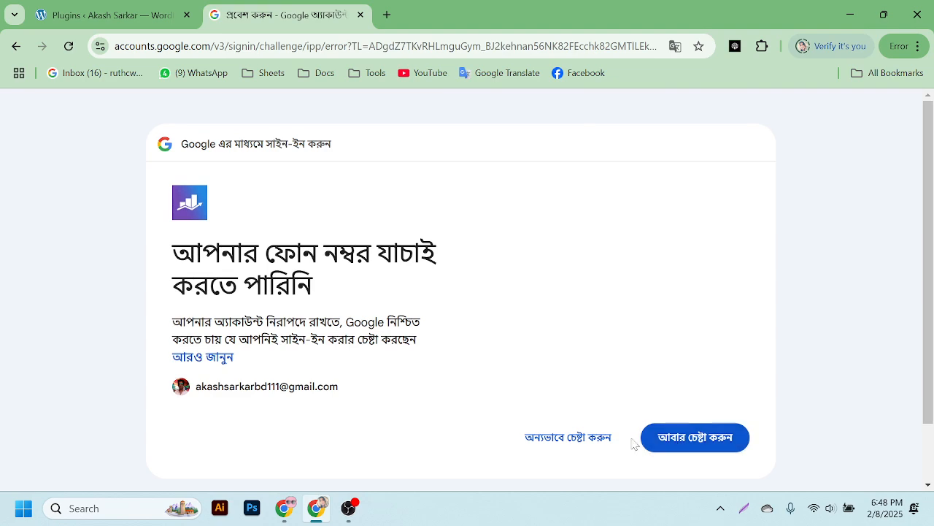
scroll(615, 363, "down", 1)
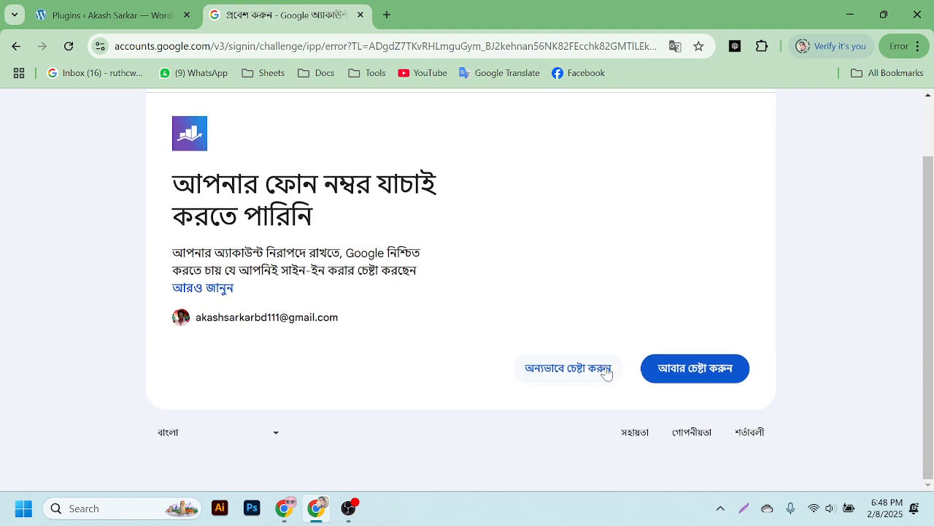
scroll(602, 375, "up", 1)
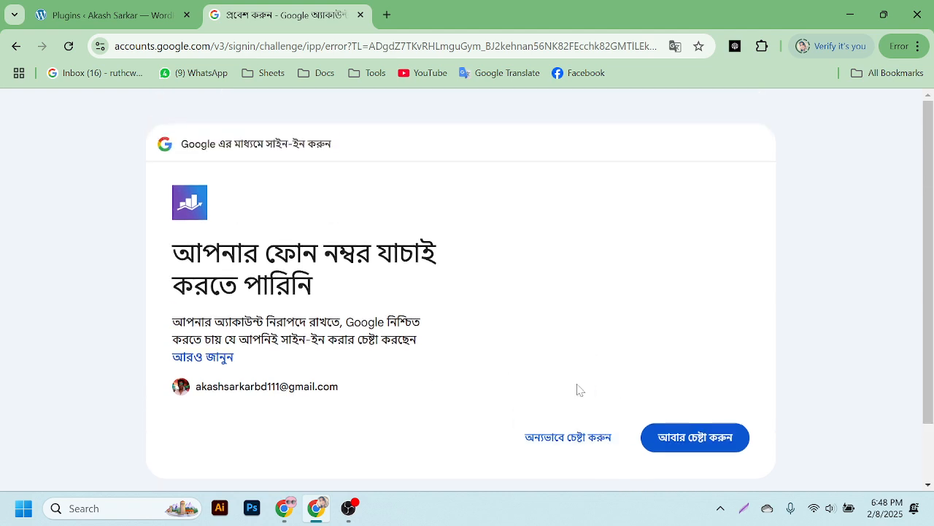
Retry verification, then switch to receiving a code by text message.
left_click(666, 442)
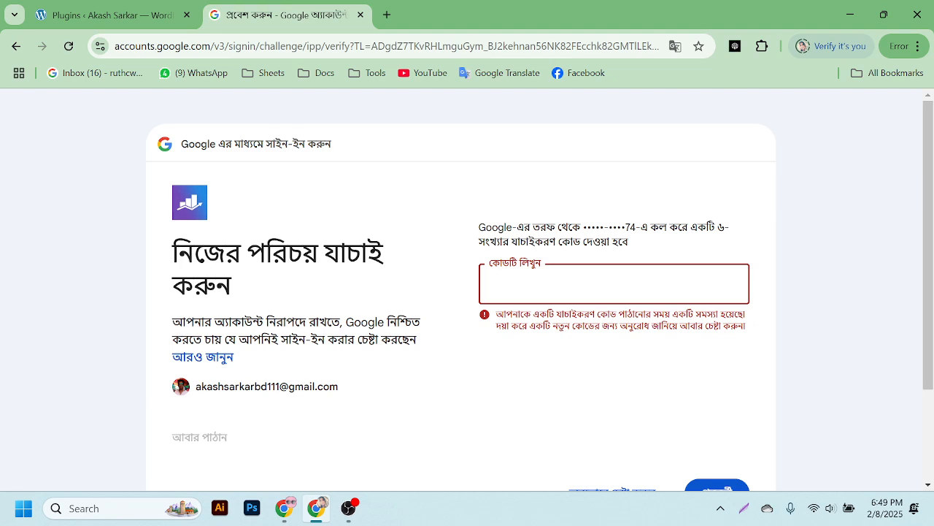
scroll(617, 297, "down", 2)
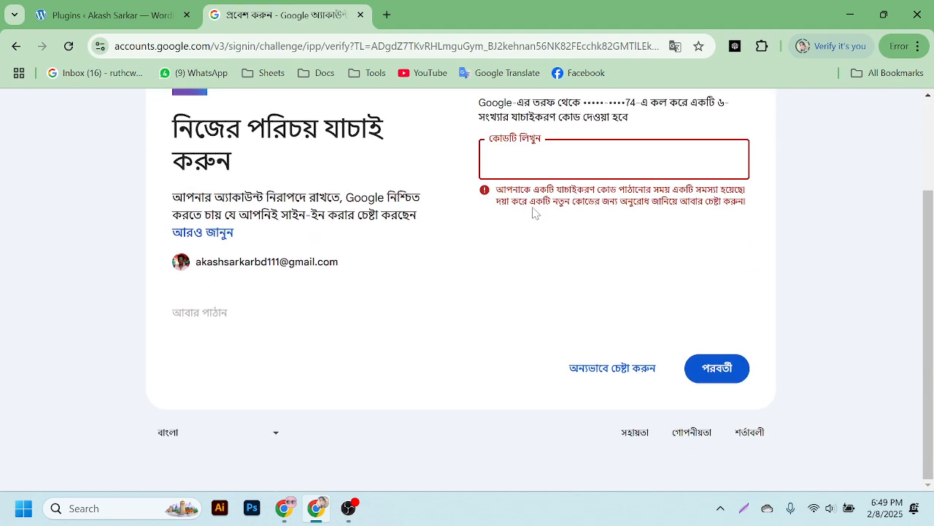
left_click(631, 374)
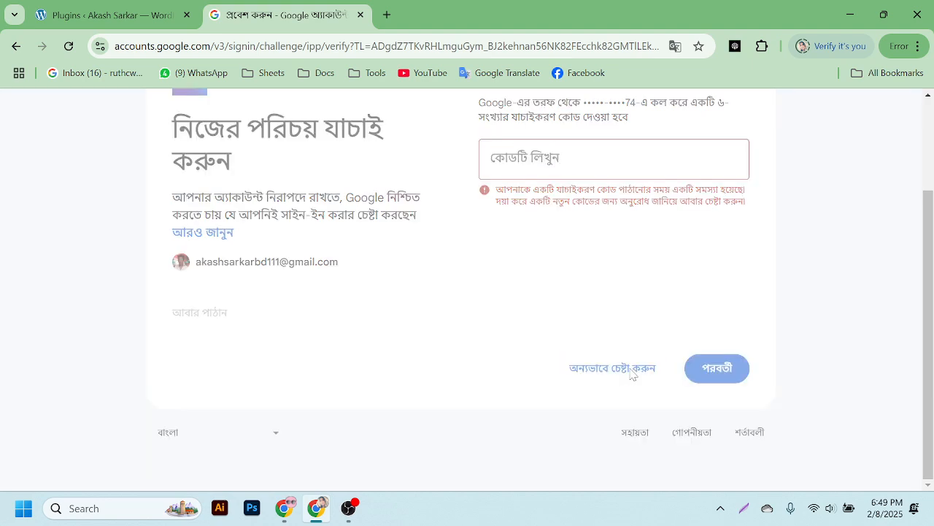
scroll(617, 369, "down", 2)
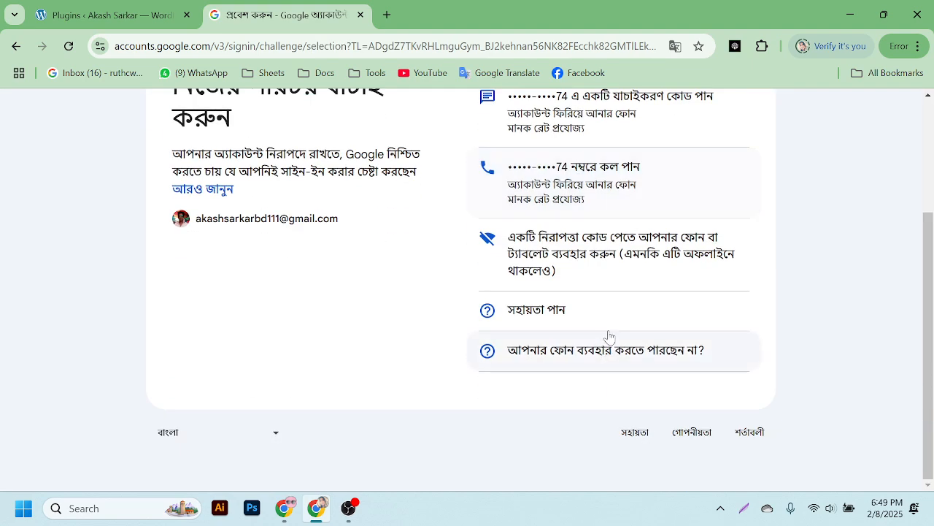
scroll(607, 334, "up", 2)
left_click(599, 297)
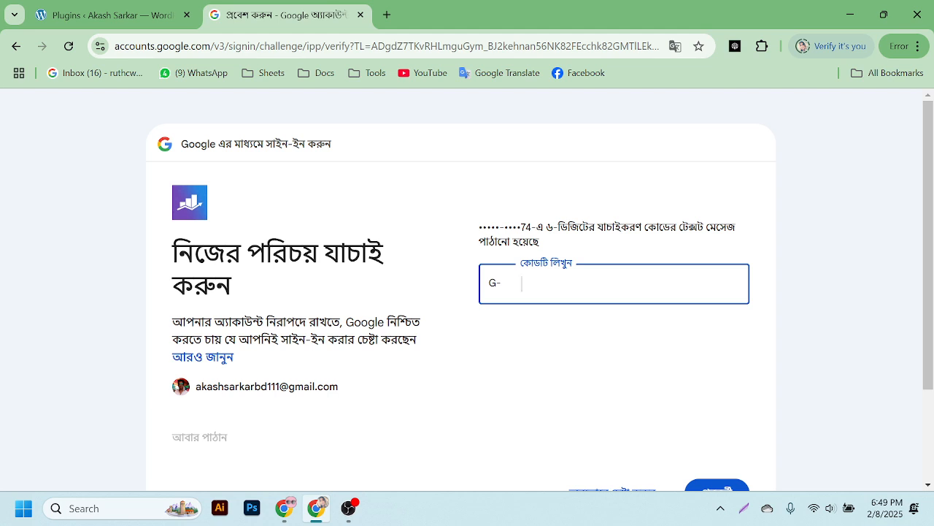
Enter the texted verification code and submit it.
key("Return")
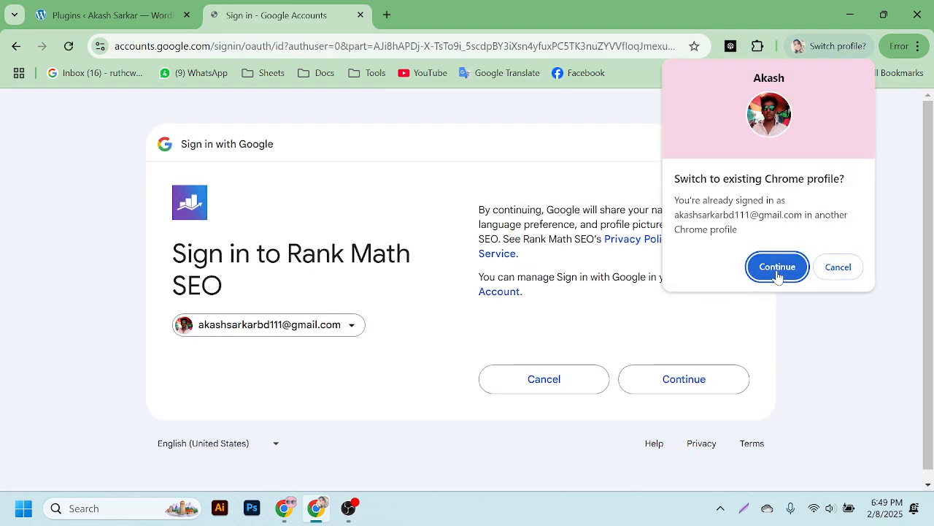
Continue with the existing Chrome profile and close the 400-error window.
left_click(777, 272)
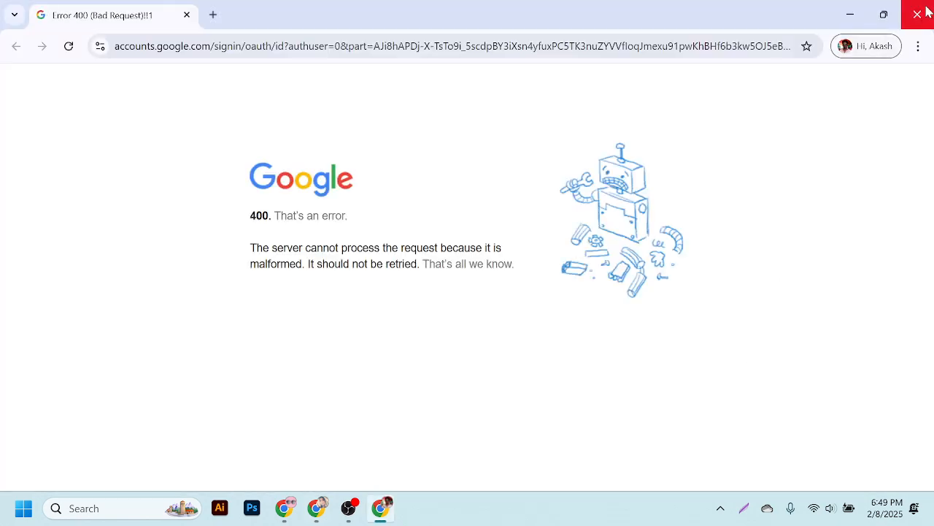
left_click(916, 15)
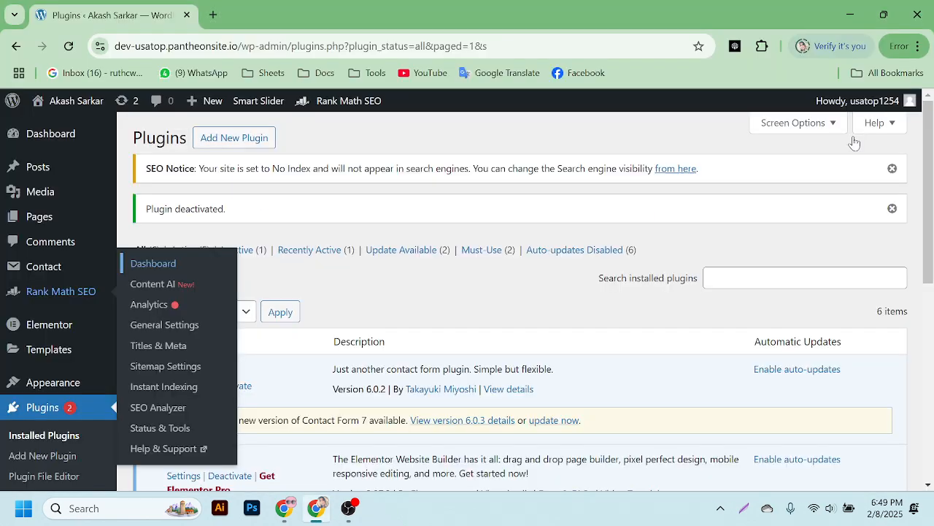
left_click(318, 505)
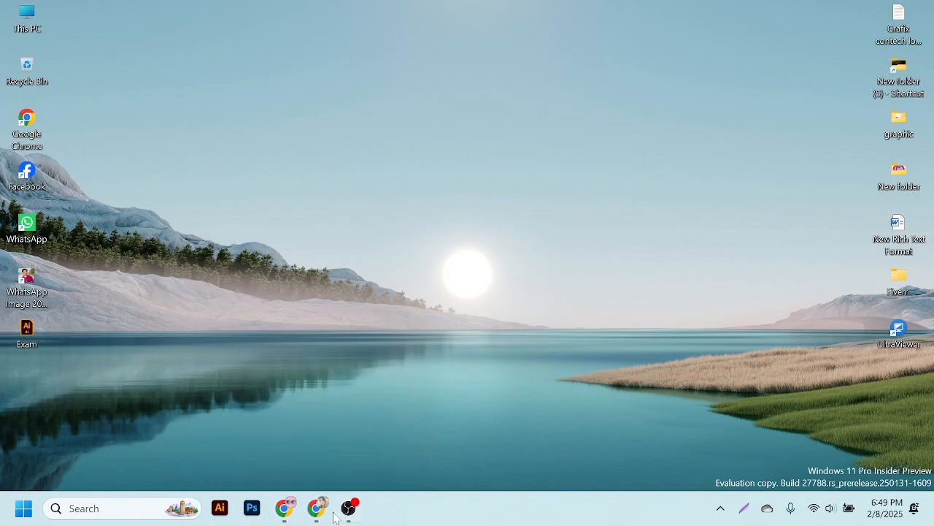
left_click(320, 509)
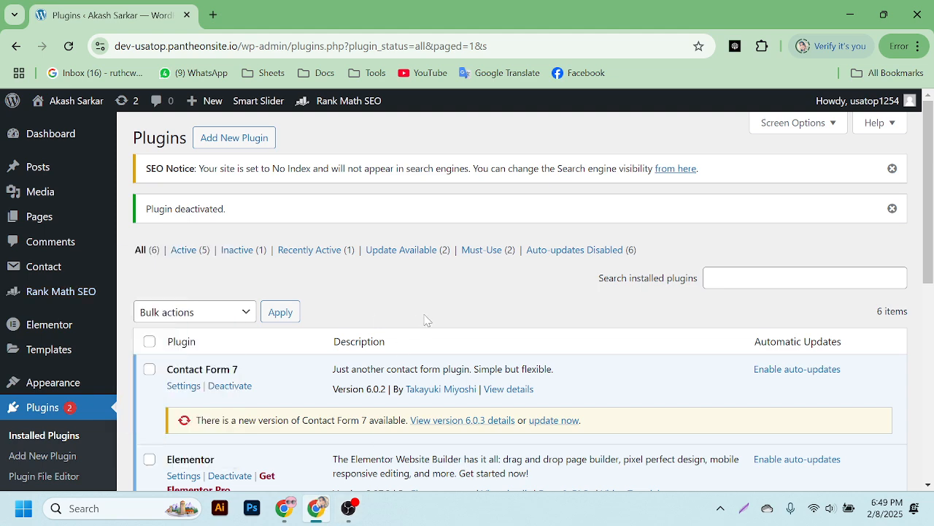
Open Rank Math SEO > Analytics in a new browser tab.
scroll(288, 376, "down", 3)
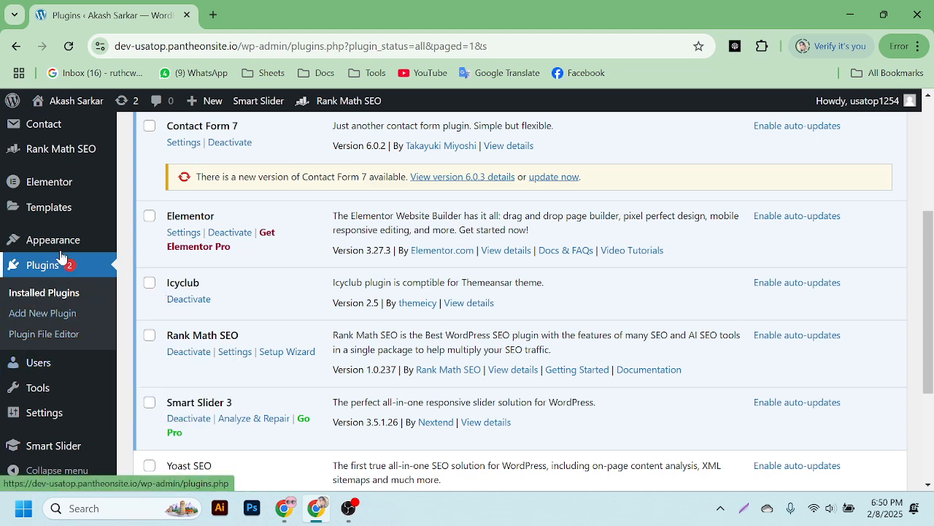
scroll(59, 264, "up", 4)
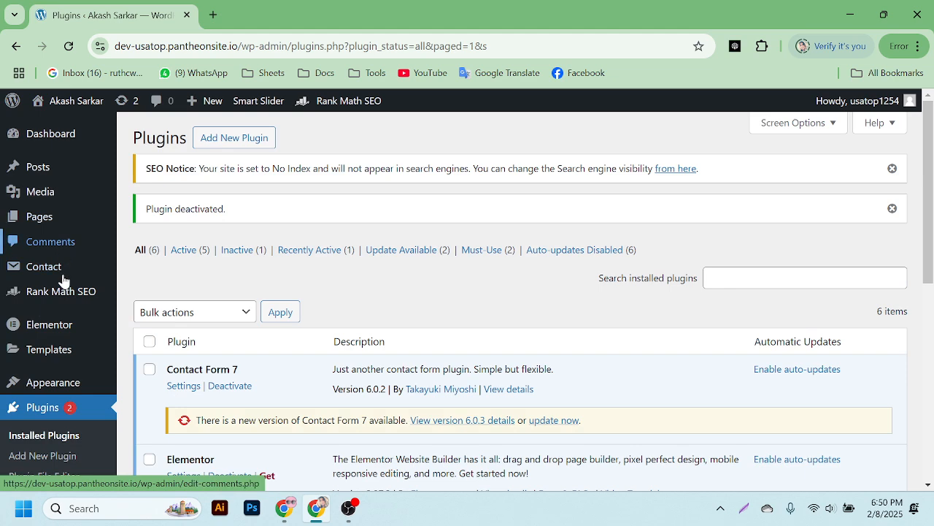
mouse_move(63, 290)
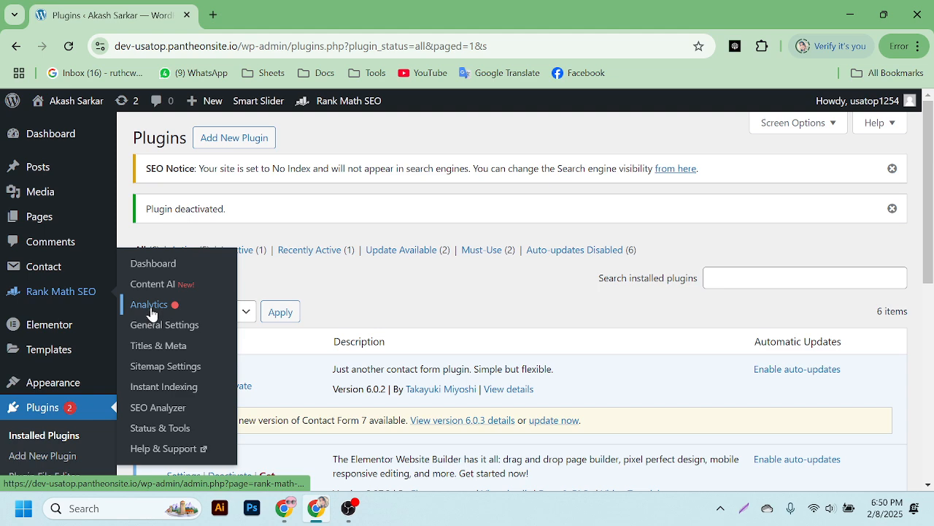
left_click(150, 310, "ctrl")
left_click(332, 8)
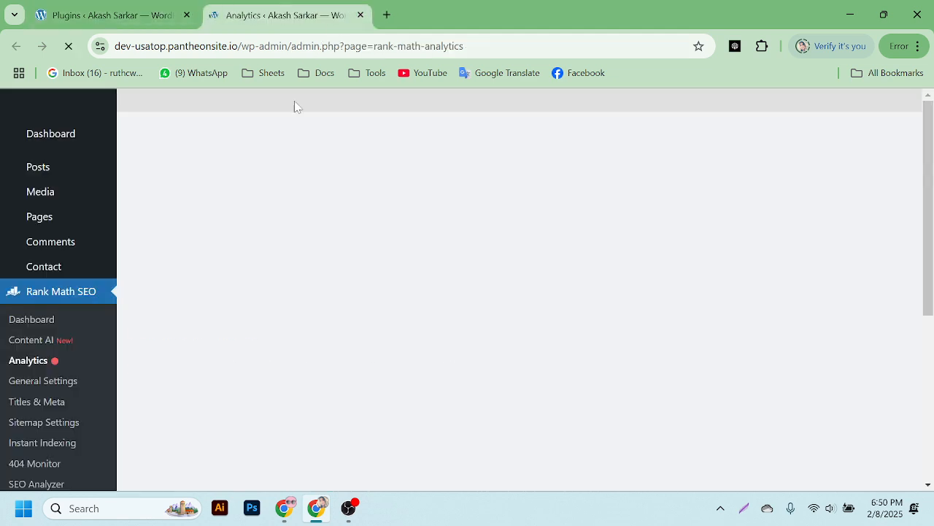
Connect the Rank Math account via Google, selecting the account and entering its password.
left_click(325, 279)
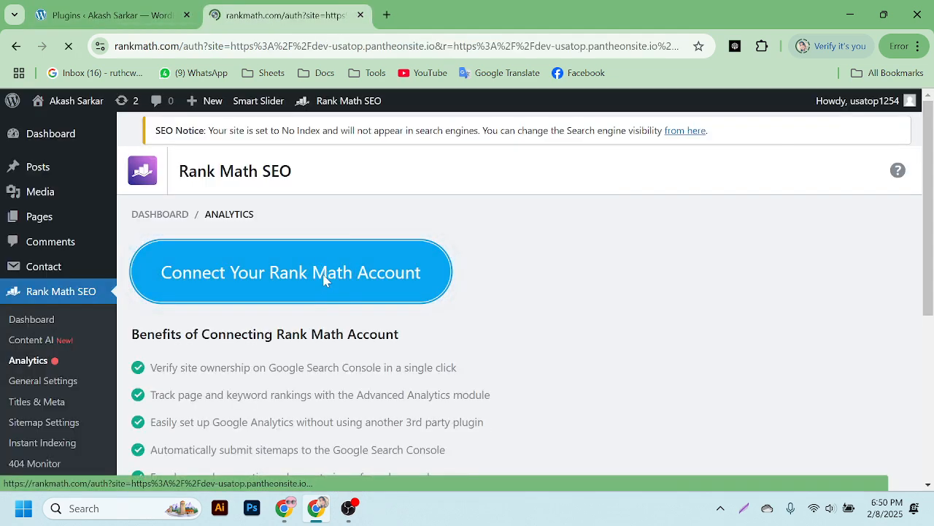
left_click(390, 314)
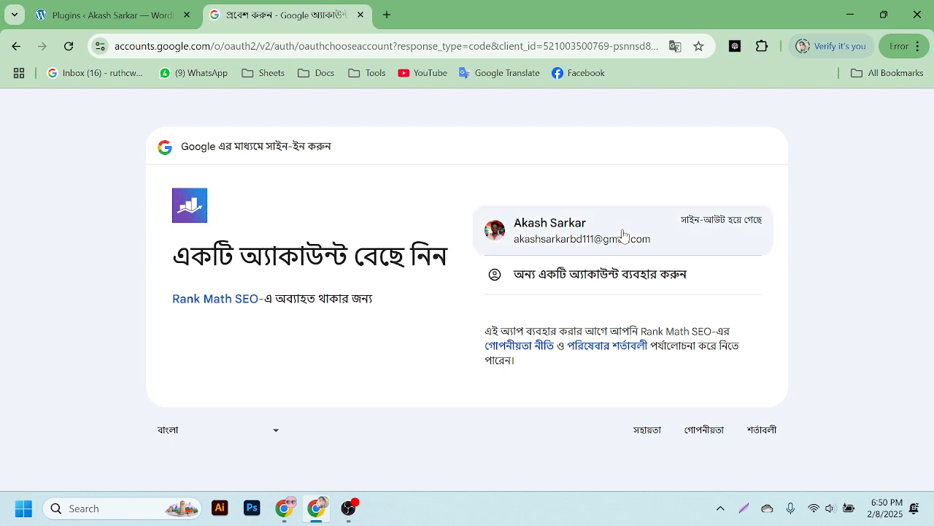
left_click(606, 235)
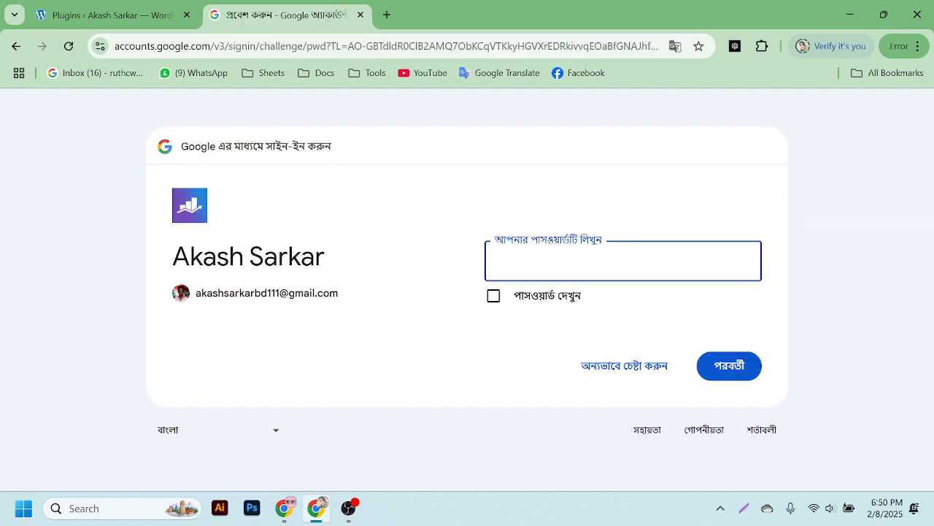
key("ctrl+v")
left_click(493, 296)
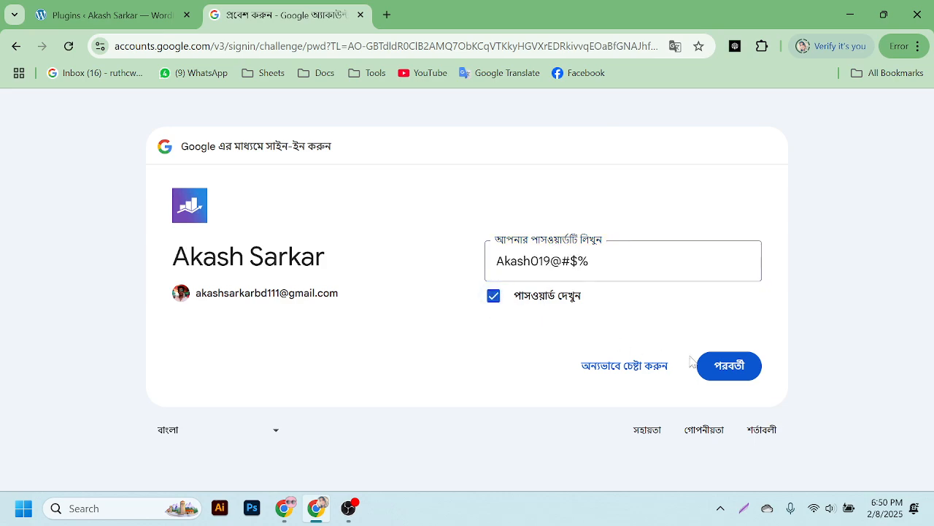
left_click(730, 367)
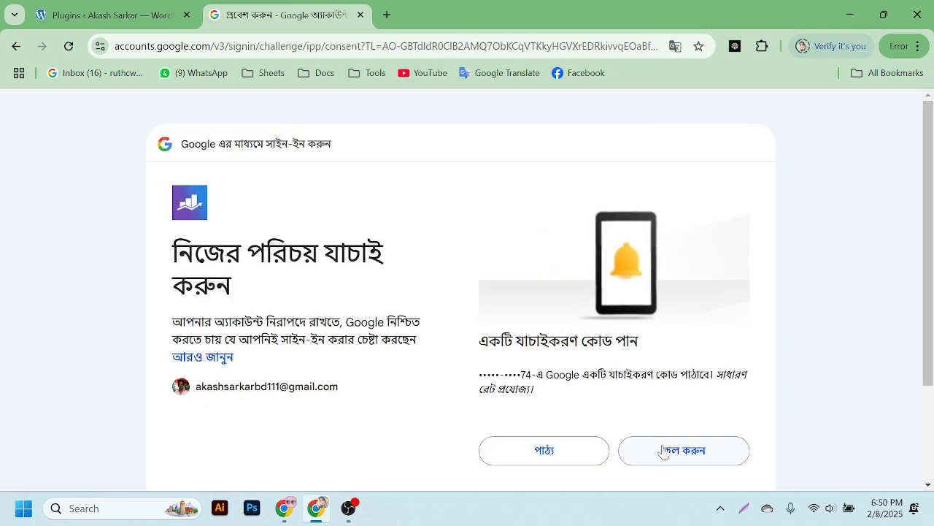
Verify identity with a code sent by text message instead of a phone call.
left_click(684, 450)
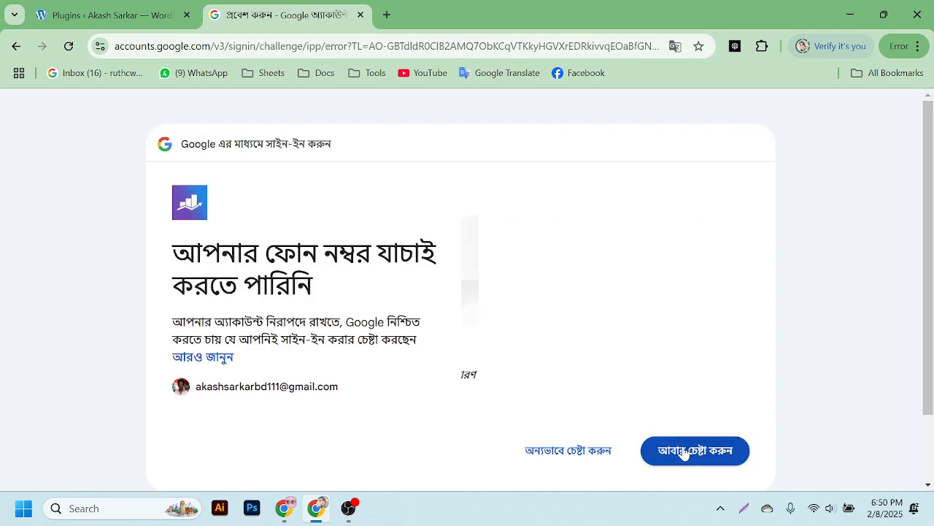
left_click(590, 441)
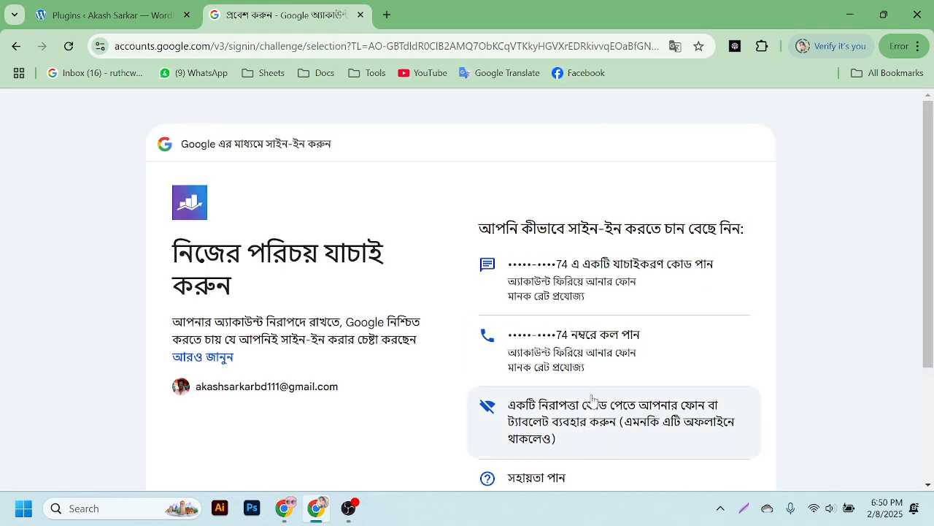
left_click(622, 289)
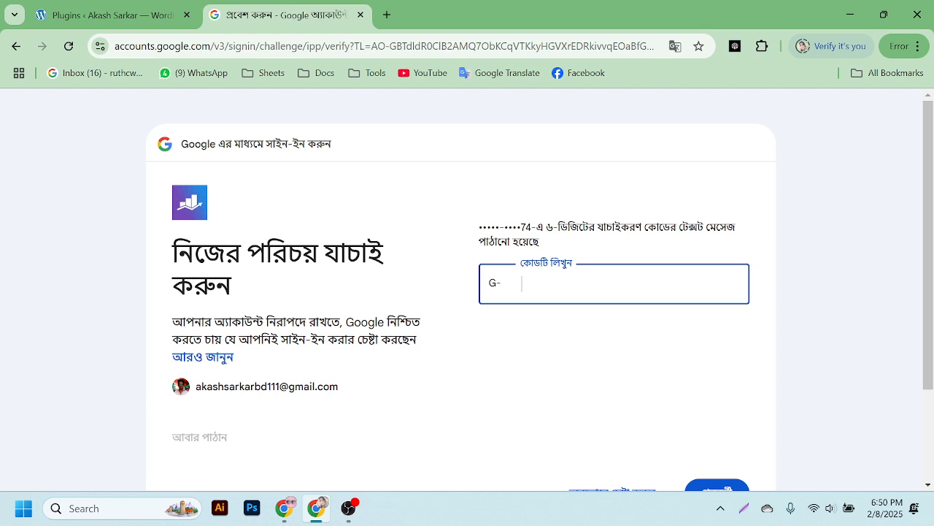
key("Return")
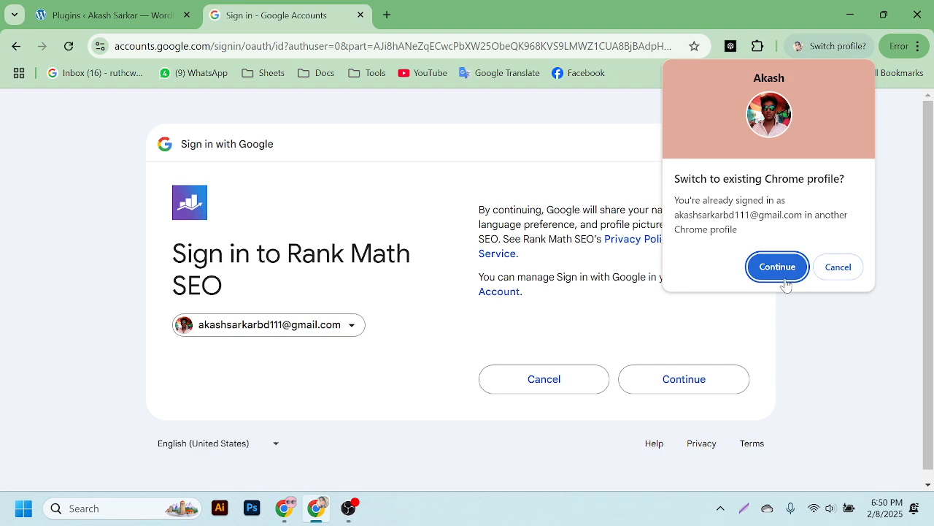
Decline the Chrome profile switch and continue signing in to Rank Math SEO.
left_click(840, 270)
left_click(706, 386)
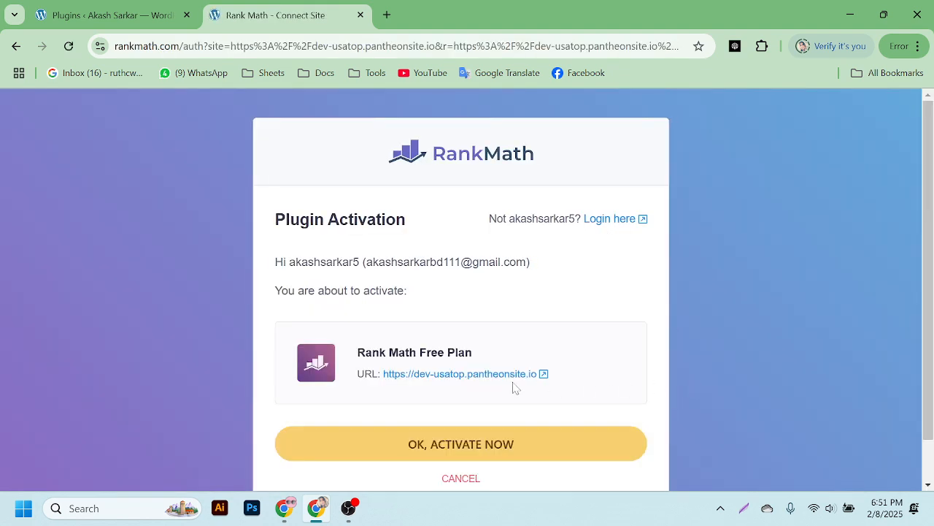
scroll(506, 345, "down", 1)
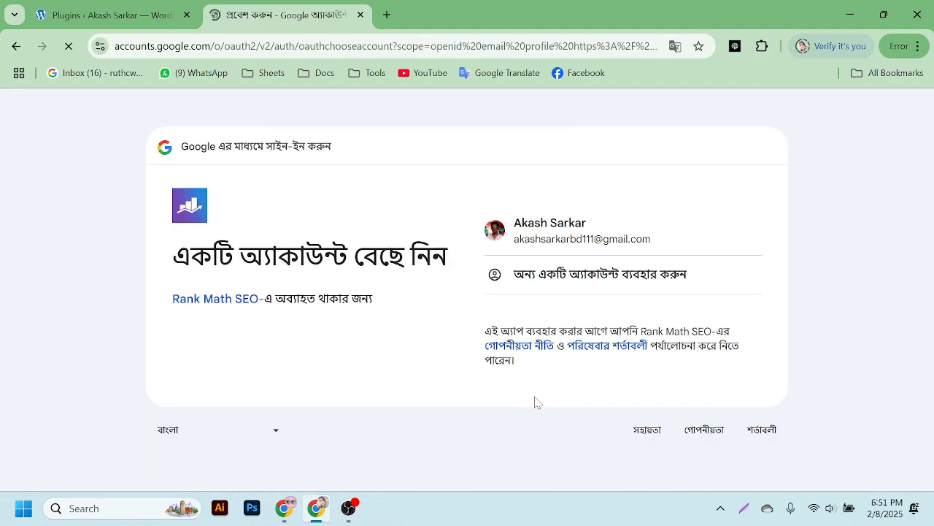
Sign in with the Google account and grant Rank Math SEO every requested Analytics and Search Console permission.
left_click(544, 251)
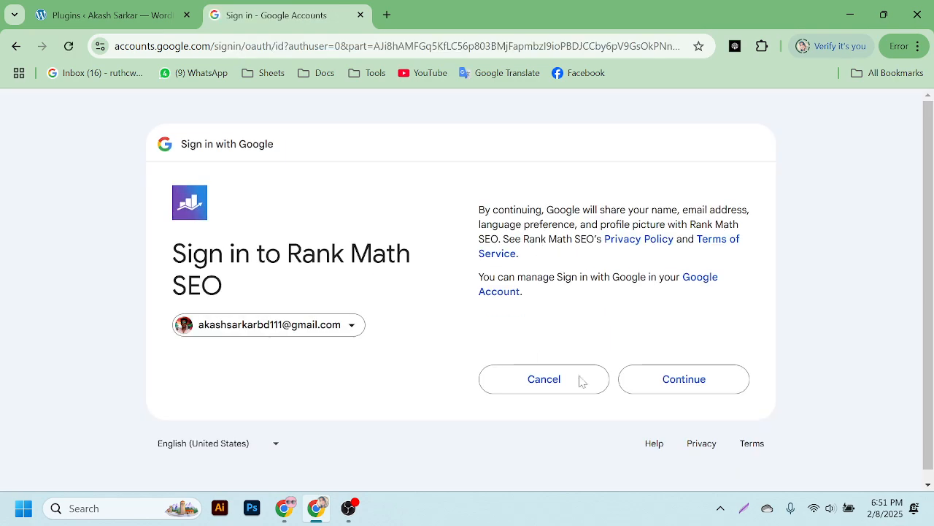
left_click(672, 387)
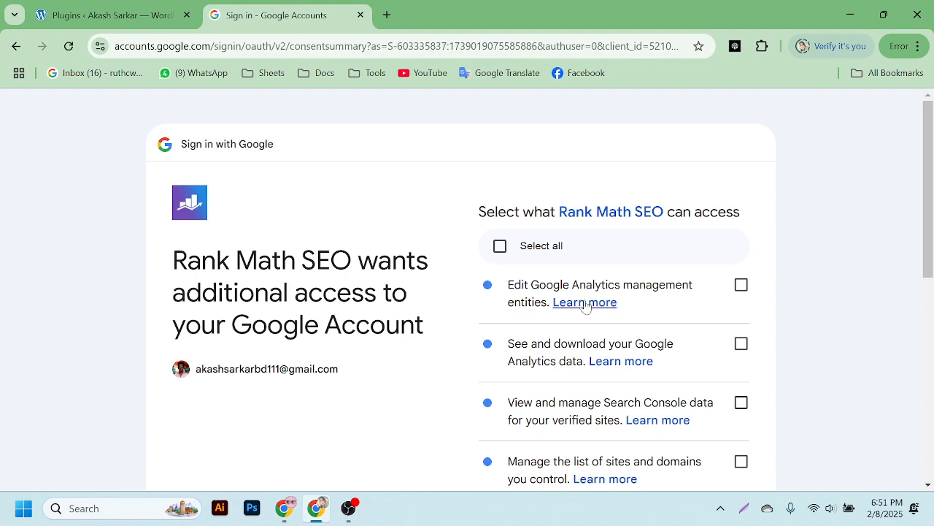
left_click(500, 246)
scroll(584, 289, "down", 10)
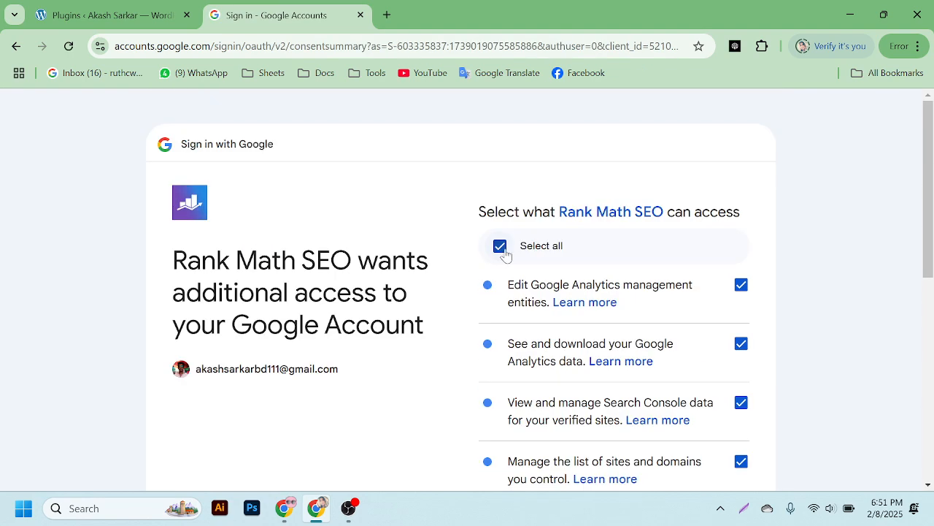
scroll(609, 263, "down", 10)
left_click(679, 380)
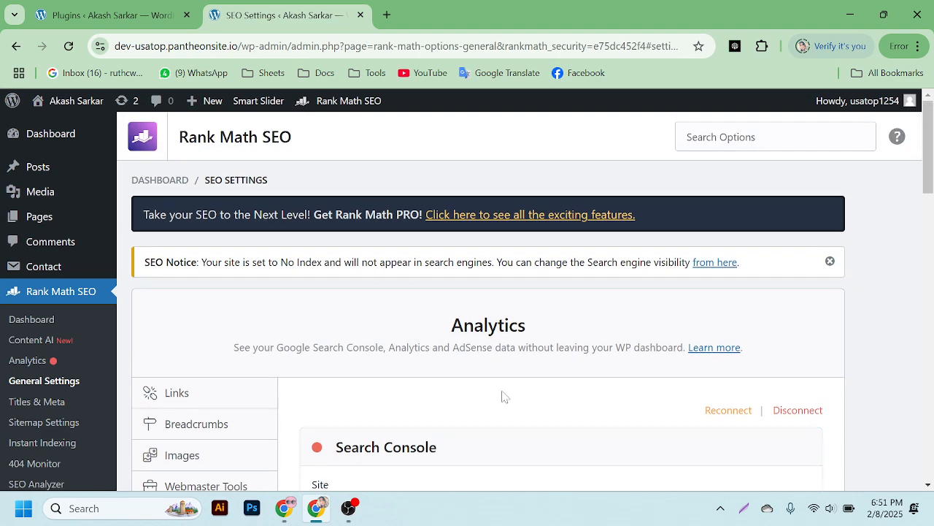
Save Rank Math's Links general settings.
scroll(501, 397, "down", 3)
scroll(390, 259, "down", 3)
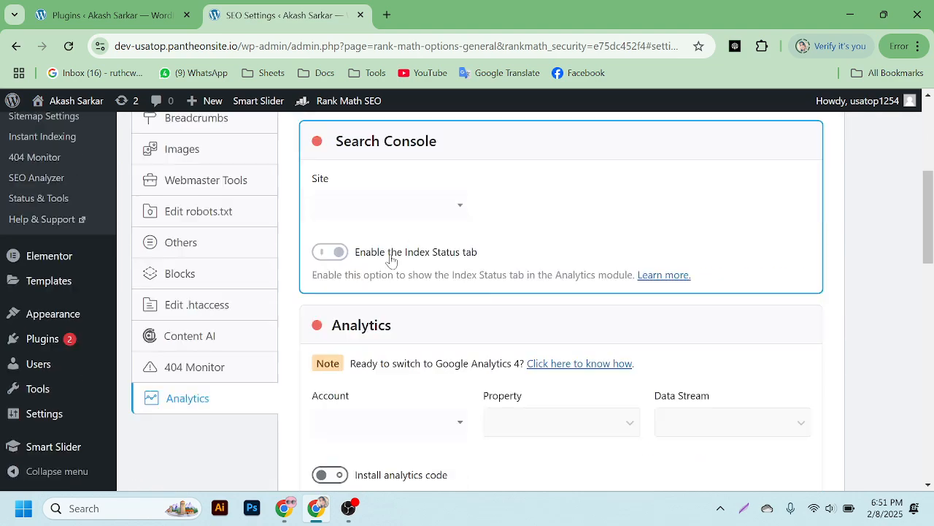
scroll(390, 286, "up", 4)
scroll(434, 282, "up", 3)
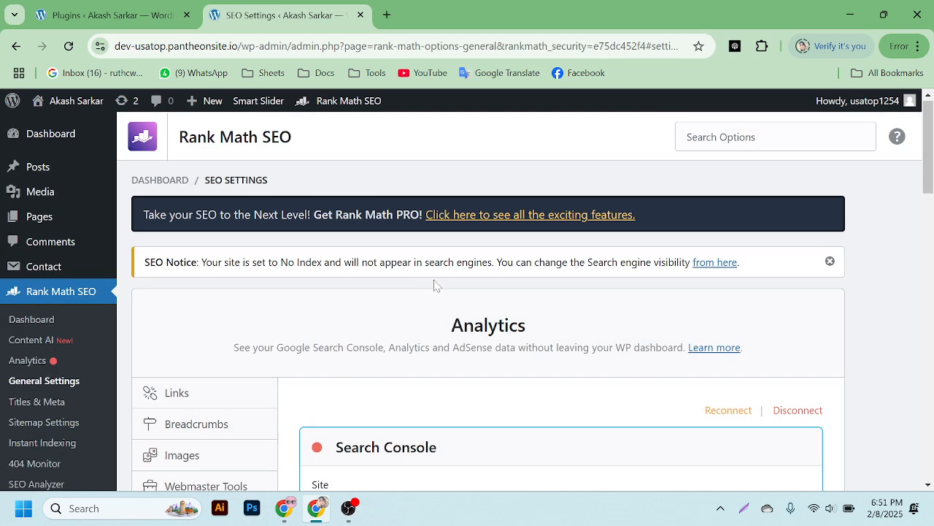
left_click(187, 395)
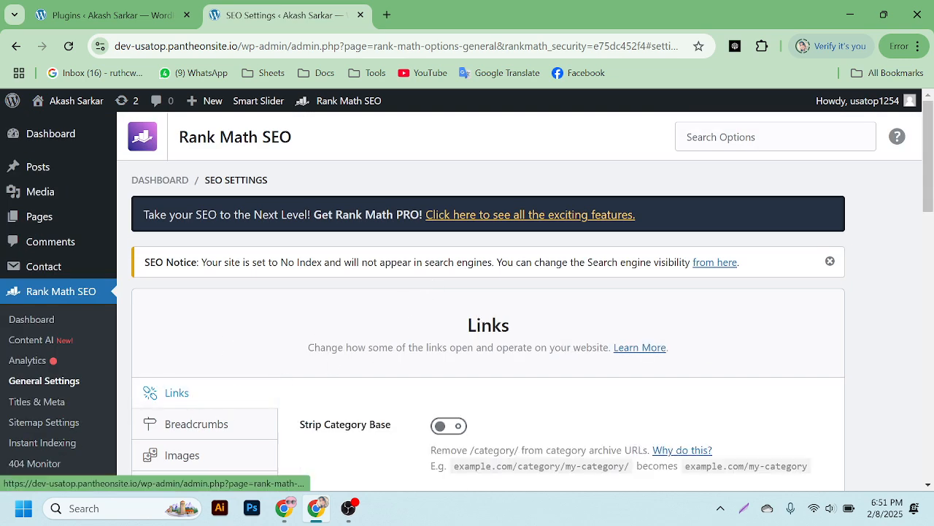
scroll(488, 306, "down", 3)
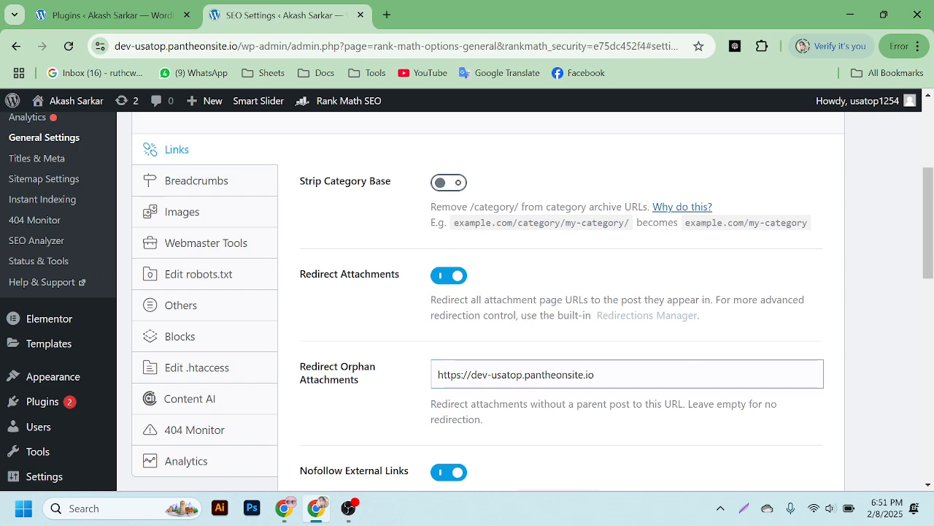
scroll(555, 292, "down", 3)
scroll(555, 292, "down", 3)
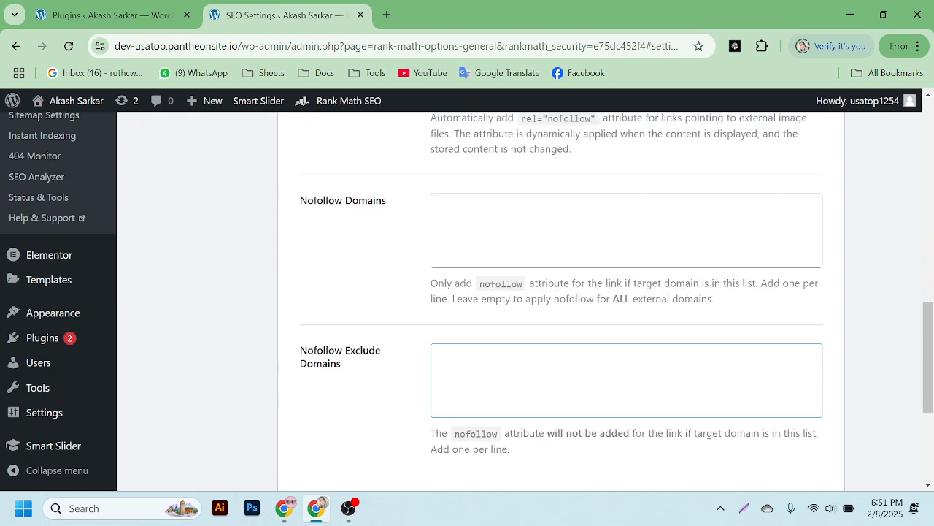
scroll(507, 274, "down", 3)
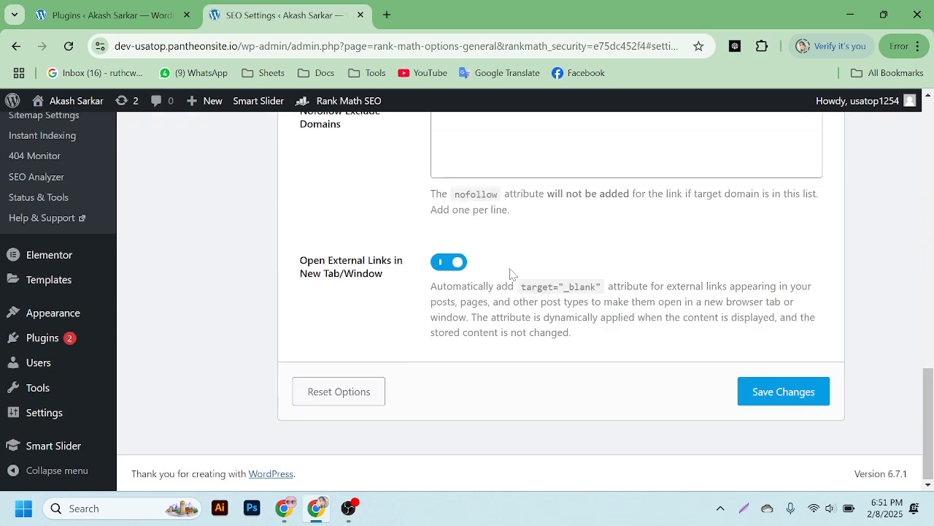
left_click(756, 404)
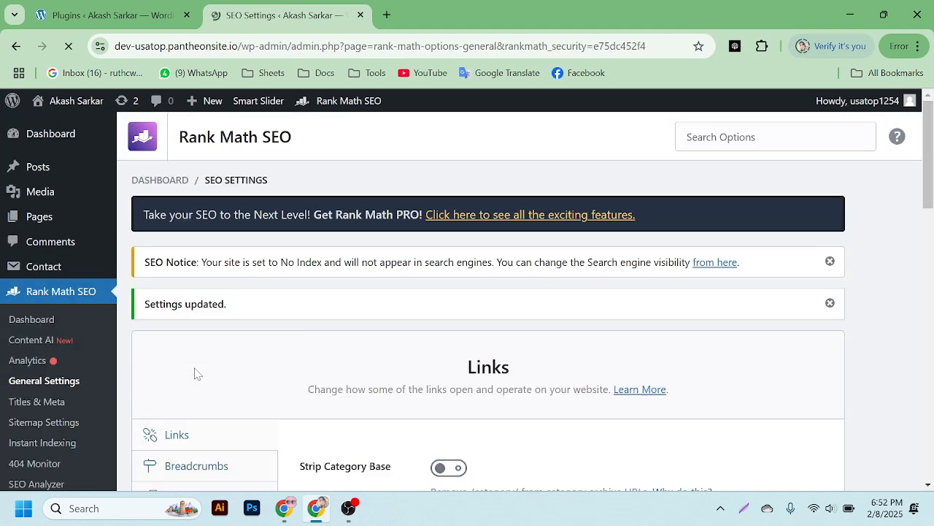
Show the Breadcrumbs settings and start a blank new browser tab.
scroll(231, 390, "down", 3)
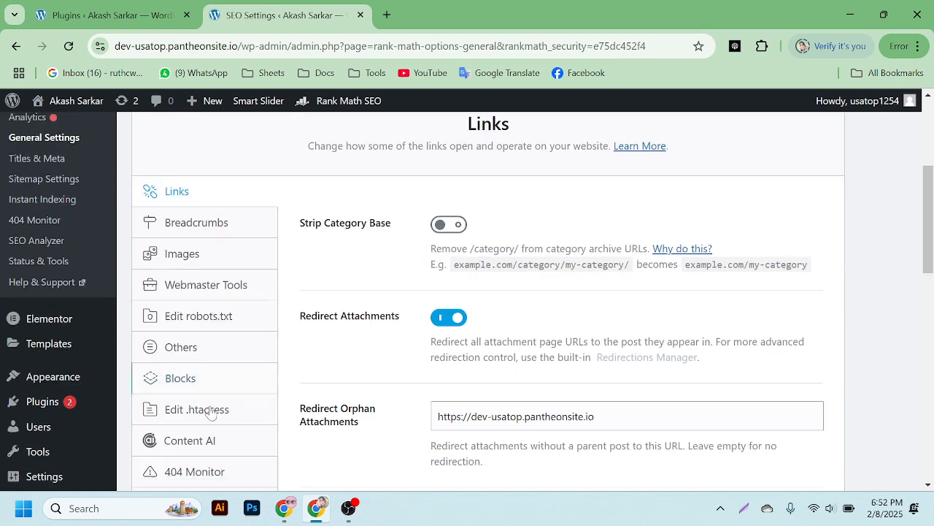
left_click(205, 230)
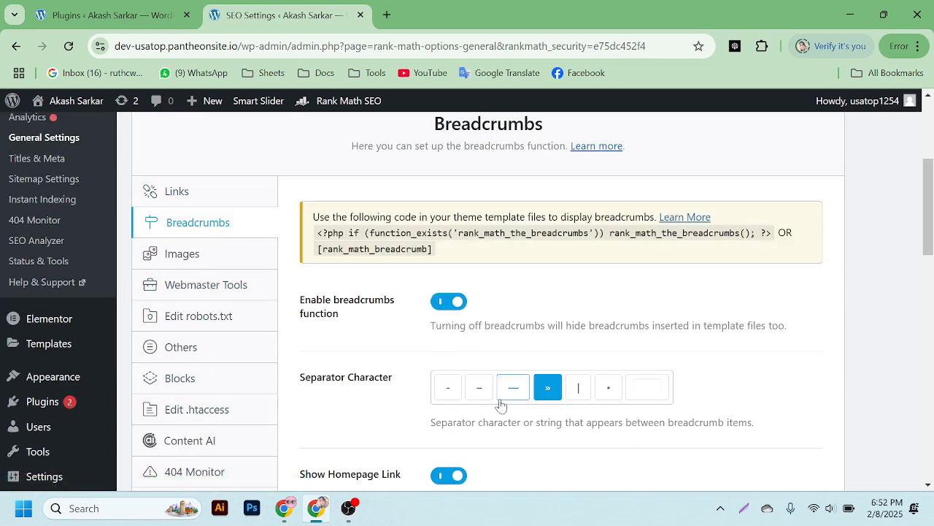
left_click(387, 15)
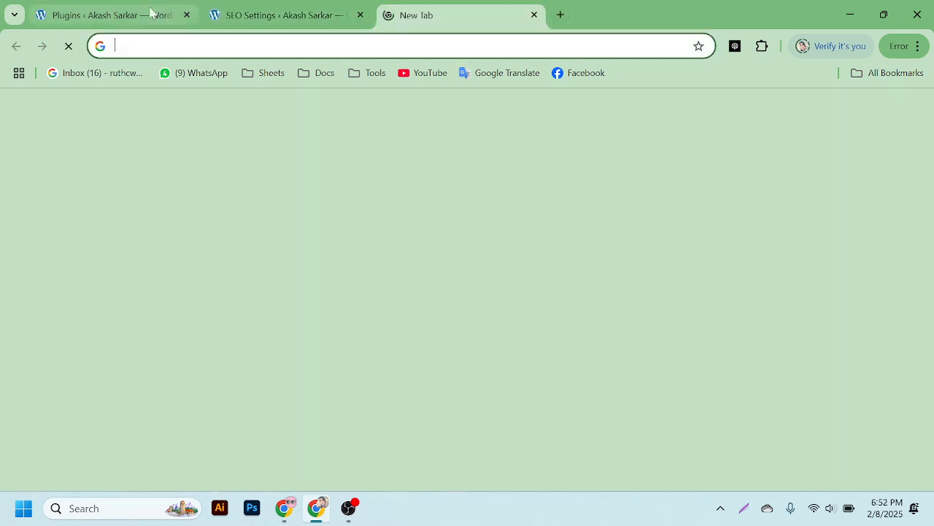
Open the live site from the Plugins page in its own tab at the end.
left_click(69, 13)
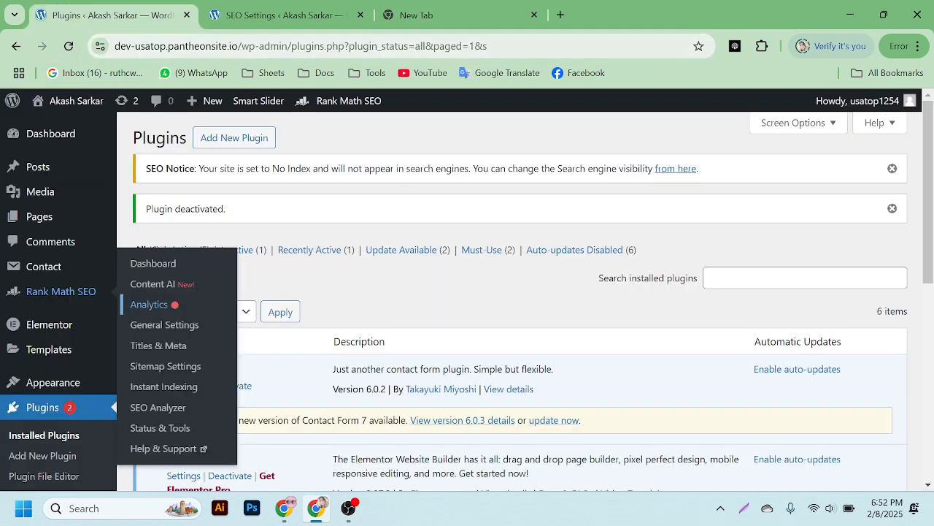
middle_click(73, 113)
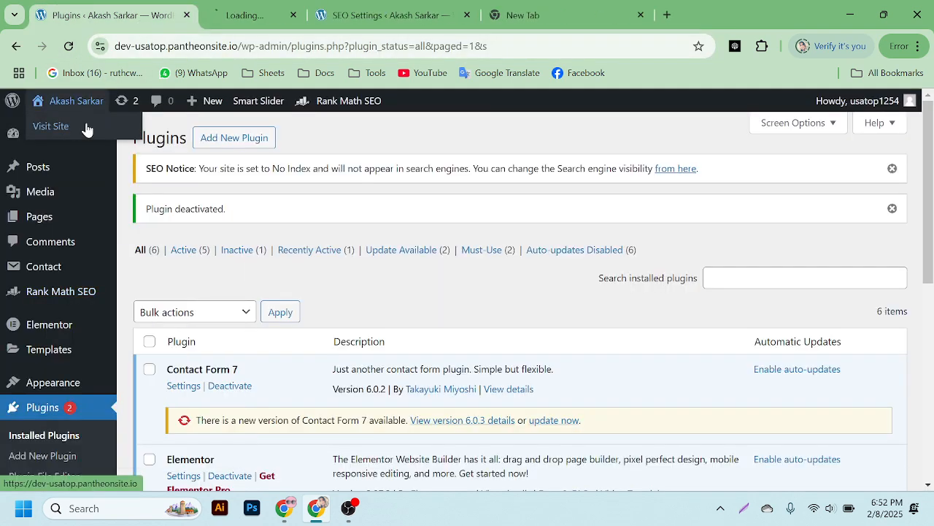
left_click_drag(348, 5, 635, 10)
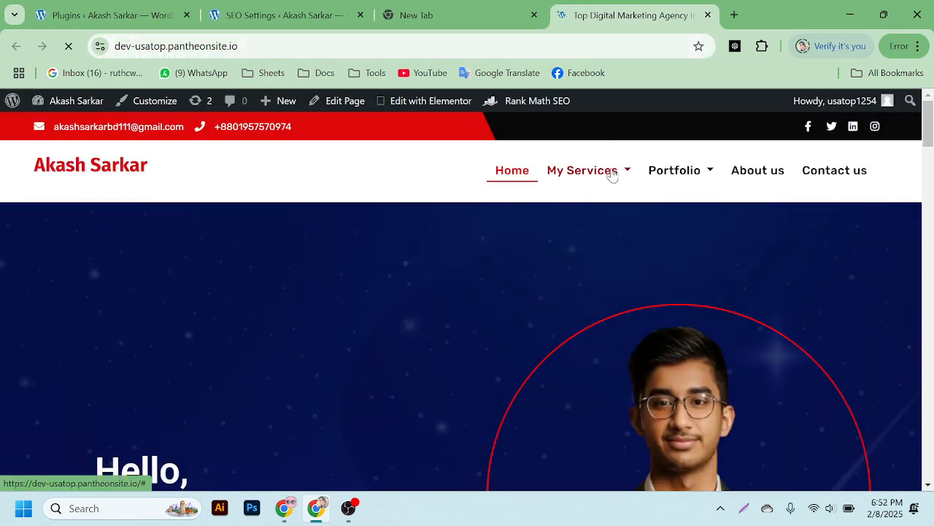
View the site's About us page, then return to the Rank Math SEO settings tab.
left_click(625, 173)
key("ctrl+l")
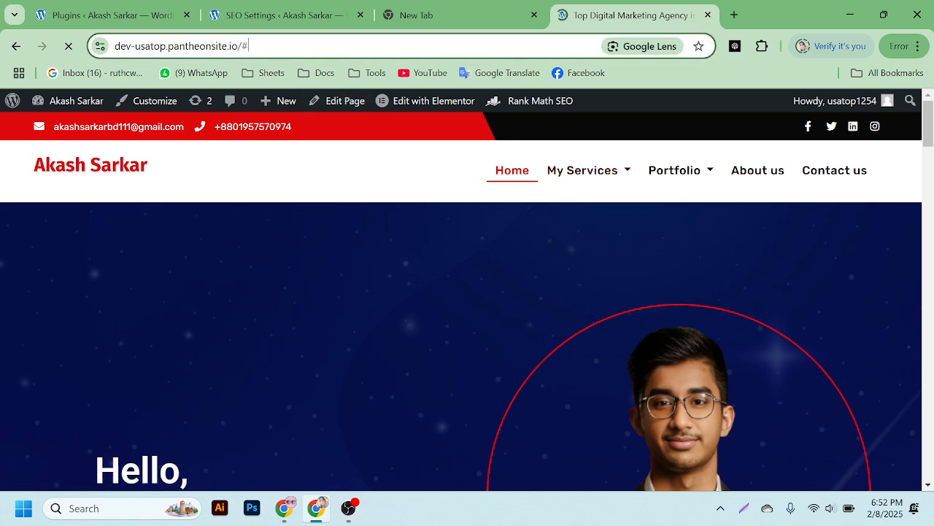
left_click(752, 172)
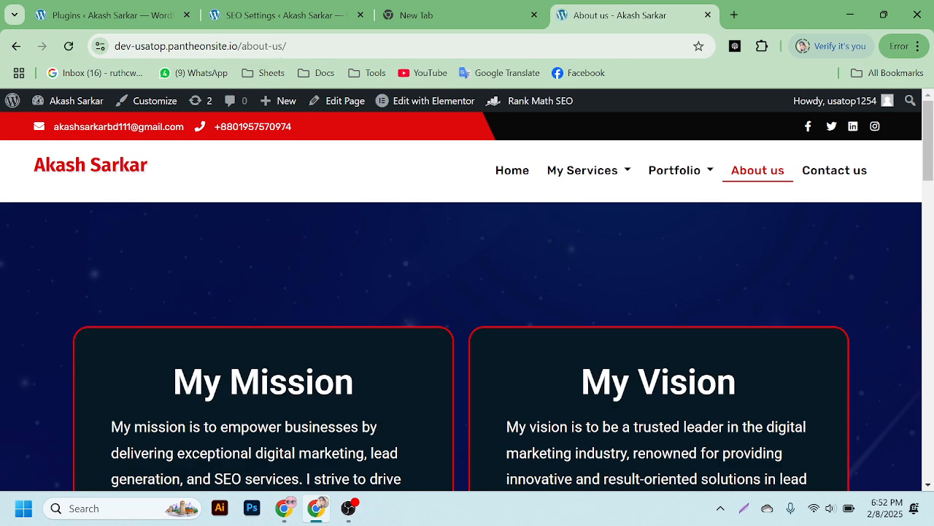
left_click(282, 10)
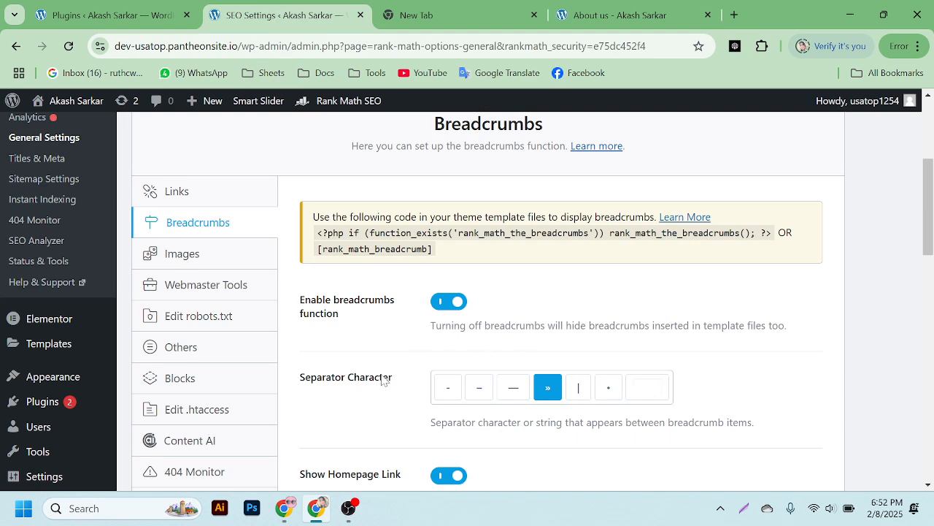
Save the Breadcrumbs settings ('Settings updated.') and switch to the Images settings panel.
scroll(384, 380, "down", 3)
scroll(561, 300, "down", 3)
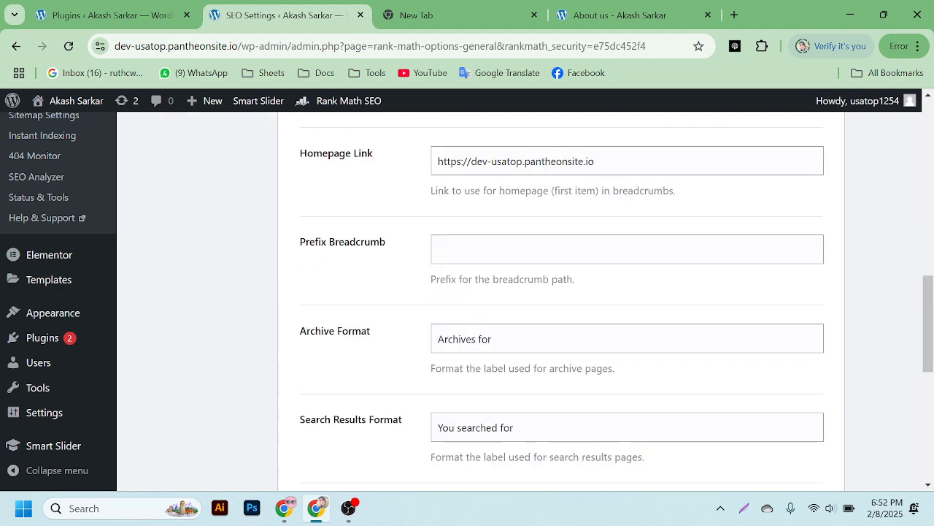
scroll(491, 313, "down", 3)
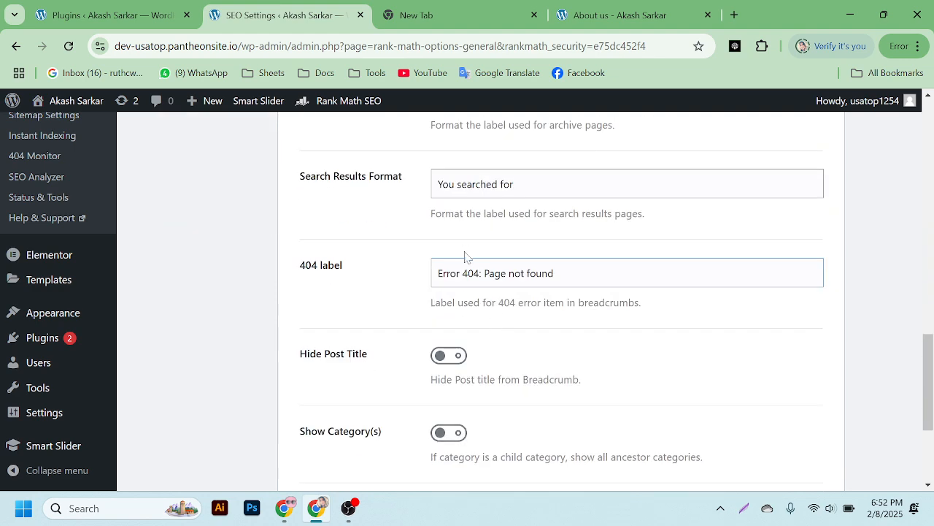
scroll(473, 245, "down", 3)
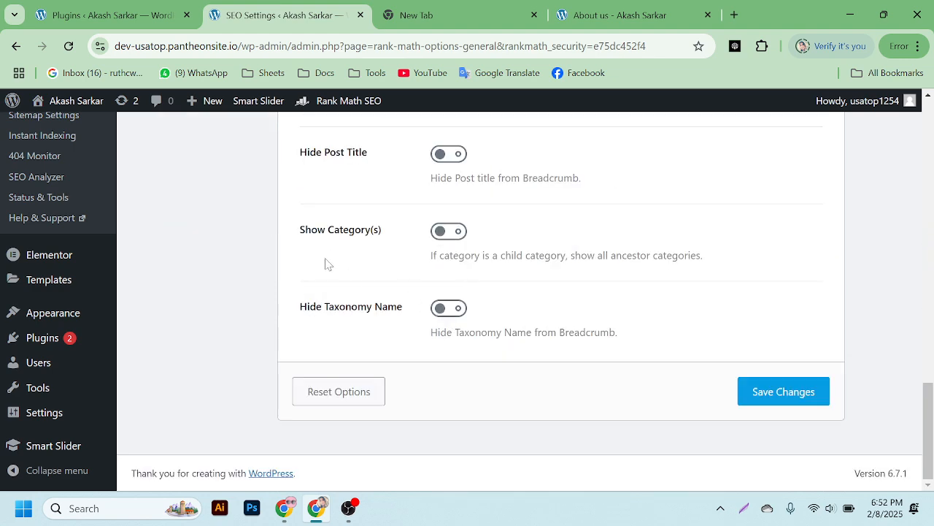
left_click(779, 402)
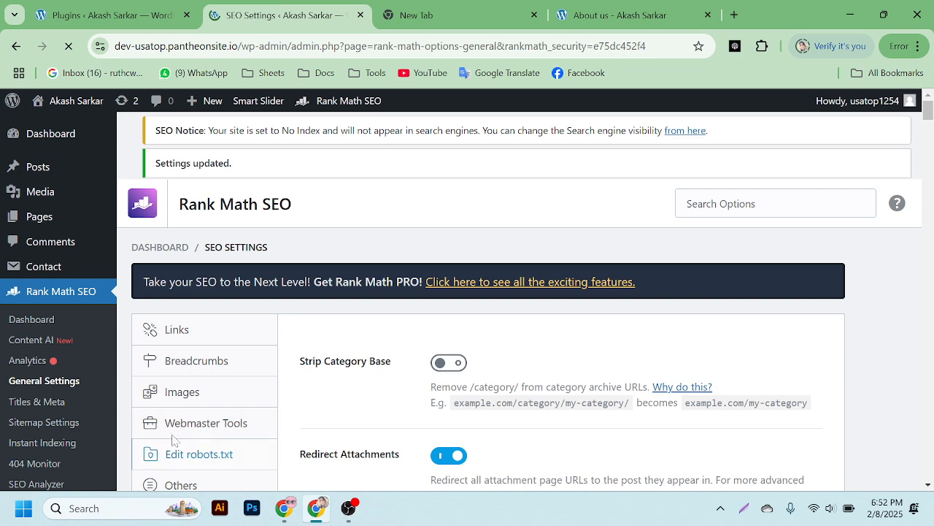
scroll(302, 358, "down", 4)
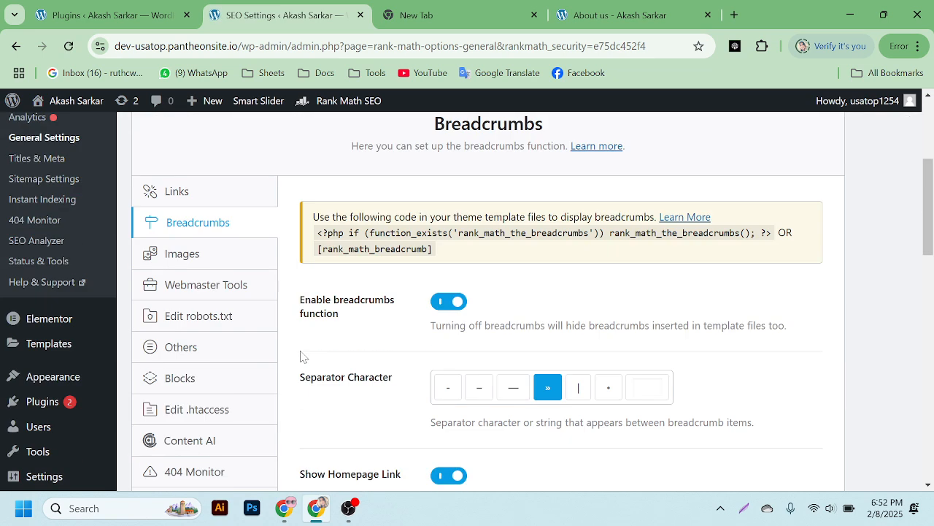
left_click(179, 263)
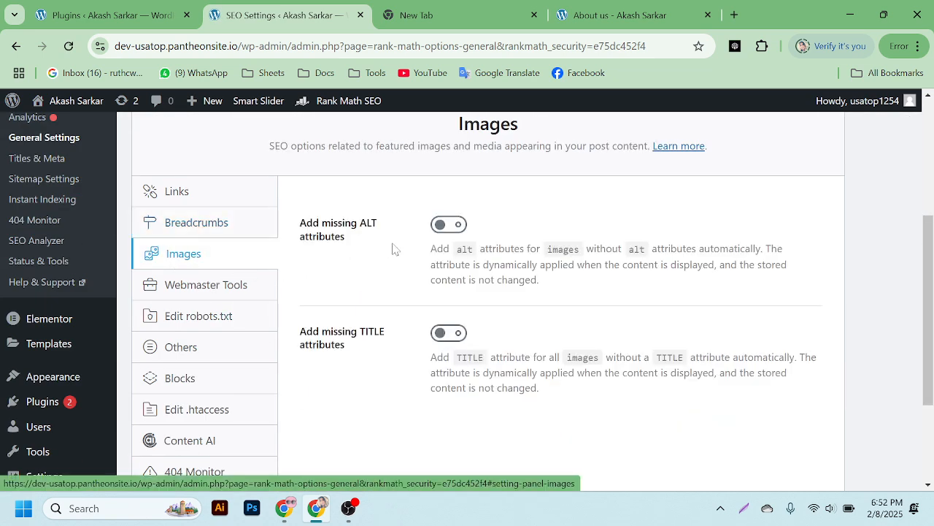
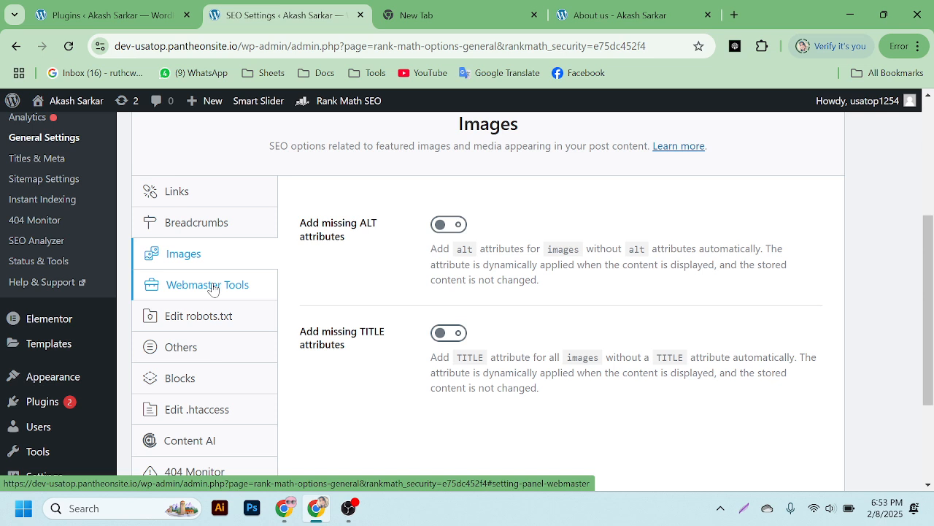
Review Rank Math's Webmaster Tools verification fields, then open a new blank browser tab.
left_click(208, 289)
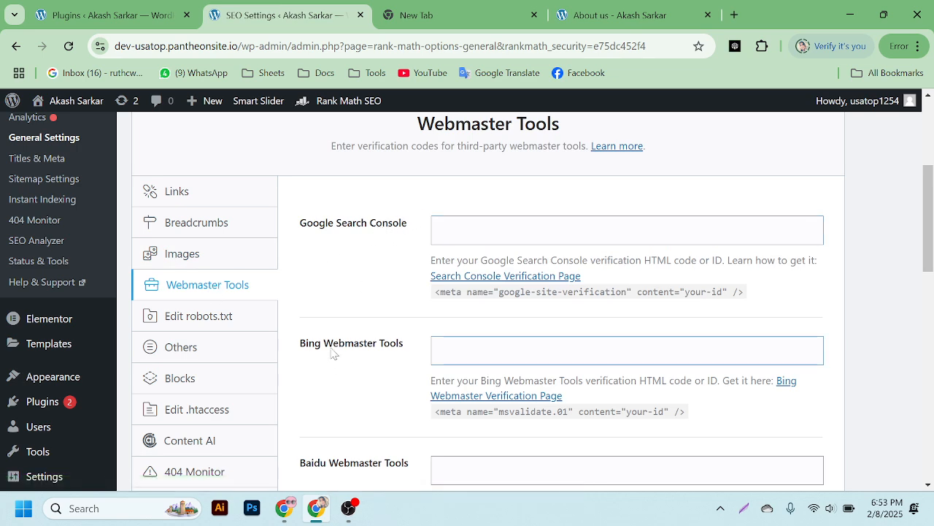
scroll(343, 335, "down", 3)
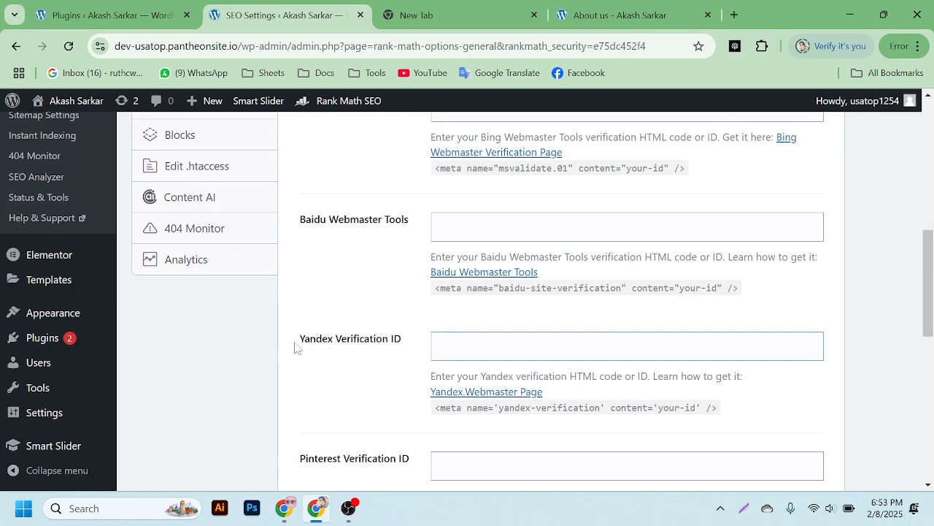
scroll(374, 349, "down", 3)
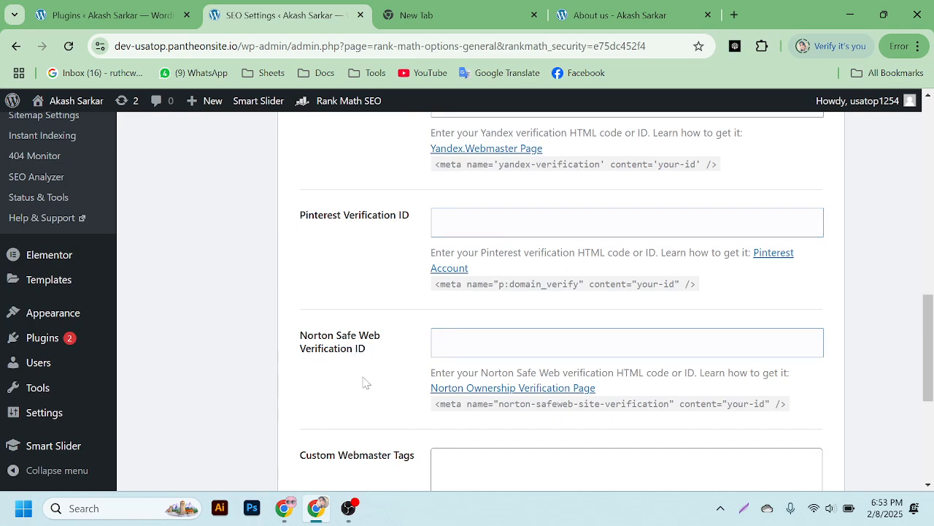
scroll(366, 383, "down", 3)
scroll(382, 352, "up", 12)
scroll(400, 313, "down", 4)
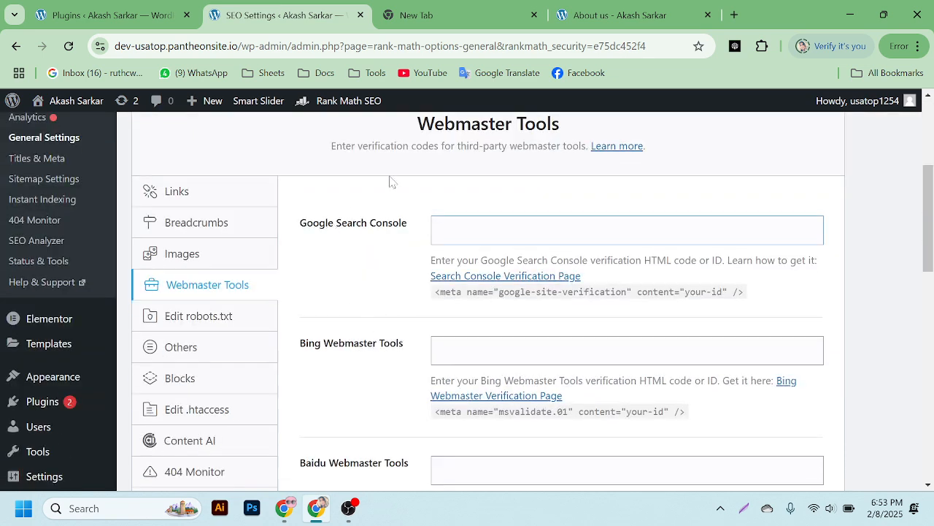
left_click(459, 20)
left_click(735, 15)
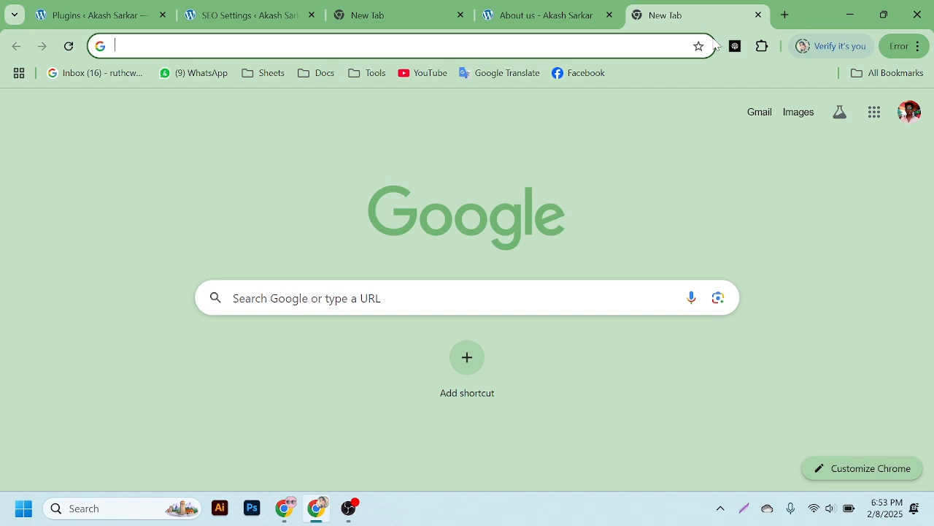
Copy the 'Google Search Console' label from Rank Math's Webmaster Tools settings.
type("go")
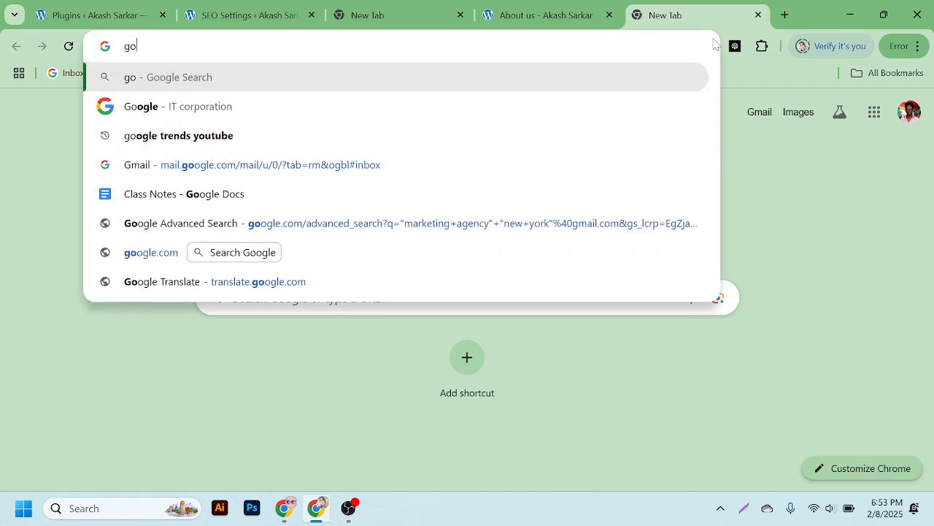
type("ogle")
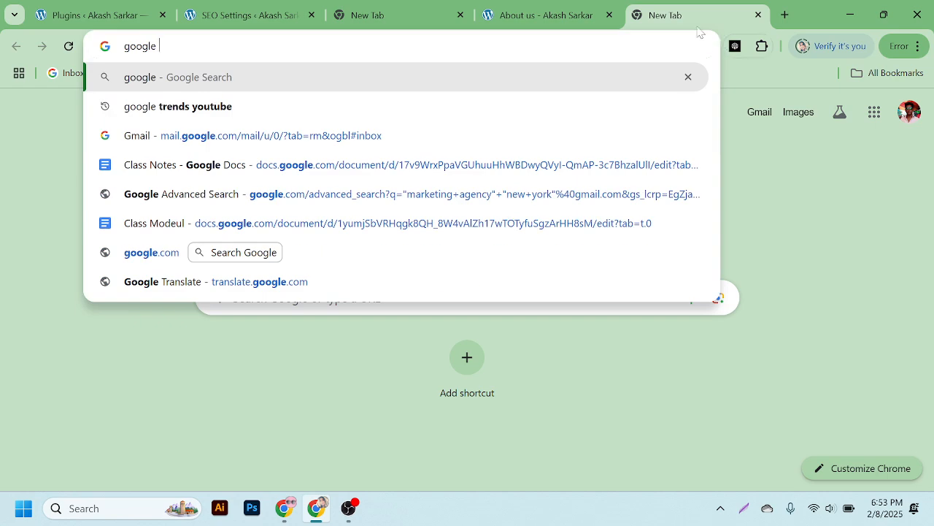
left_click(541, 14)
left_click(367, 9)
left_click(274, 9)
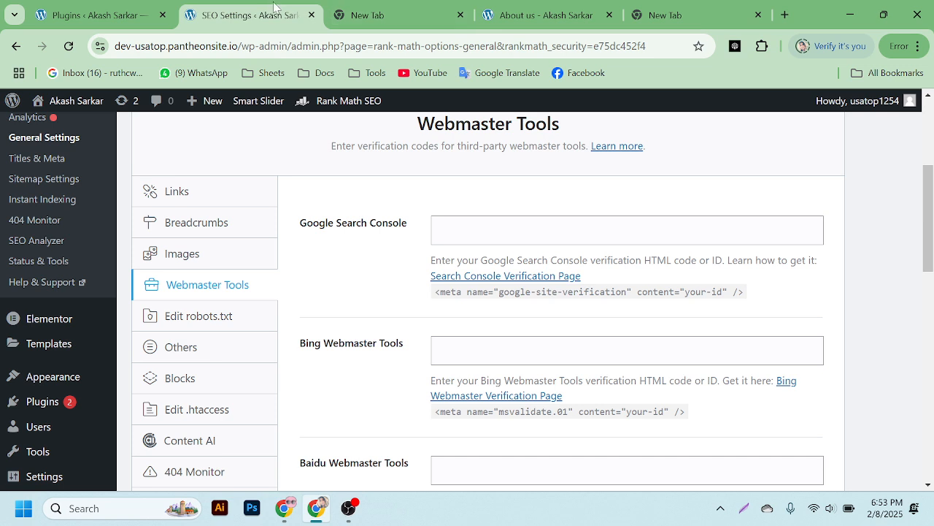
left_click_drag(299, 228, 379, 230)
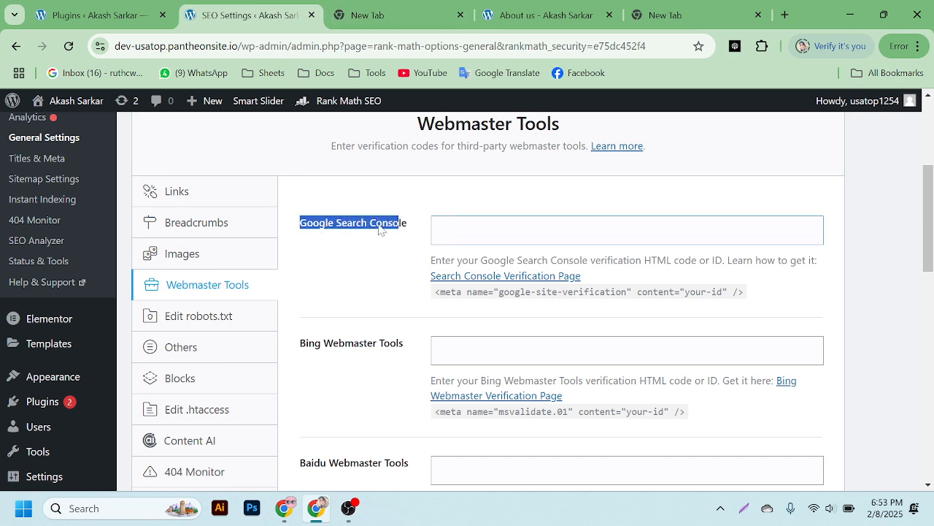
Search Google for 'Google Search Console' and open its official about page.
left_click(657, 13)
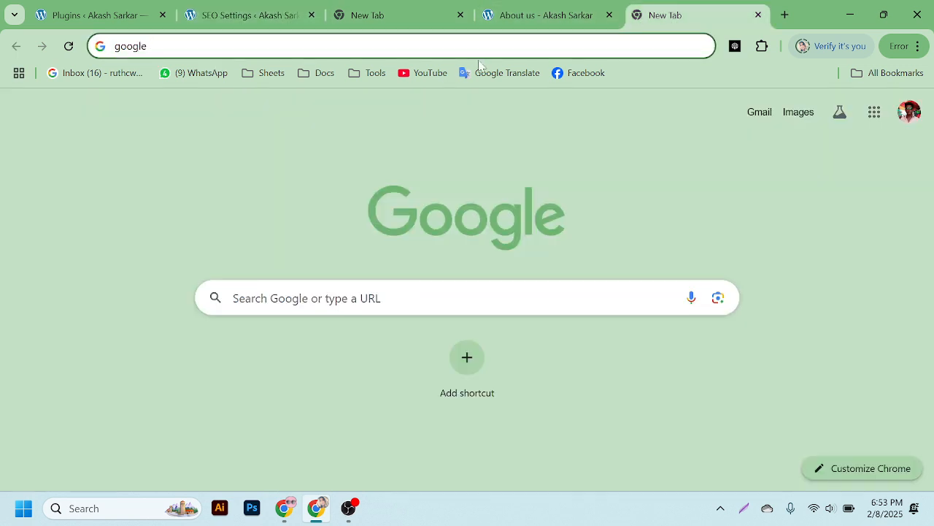
key("ctrl+a")
type("Google Search Conso")
key("Return")
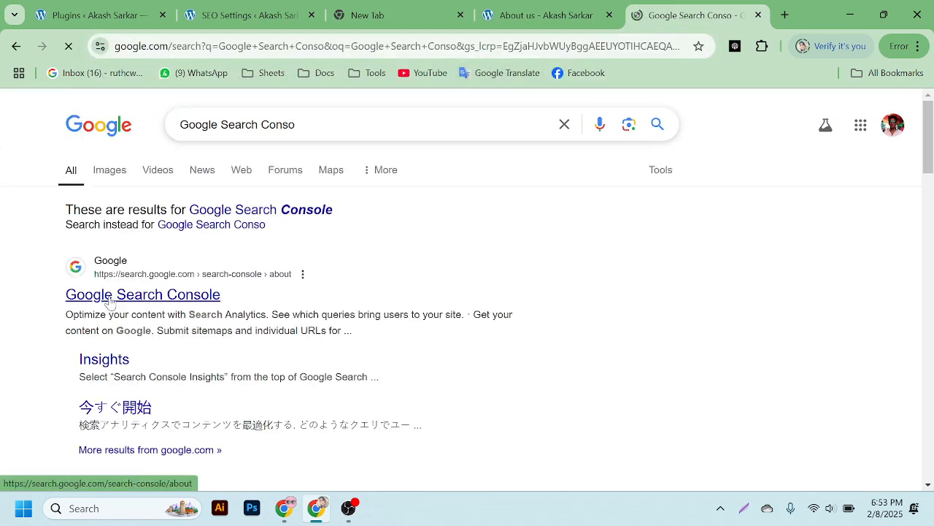
left_click(118, 296)
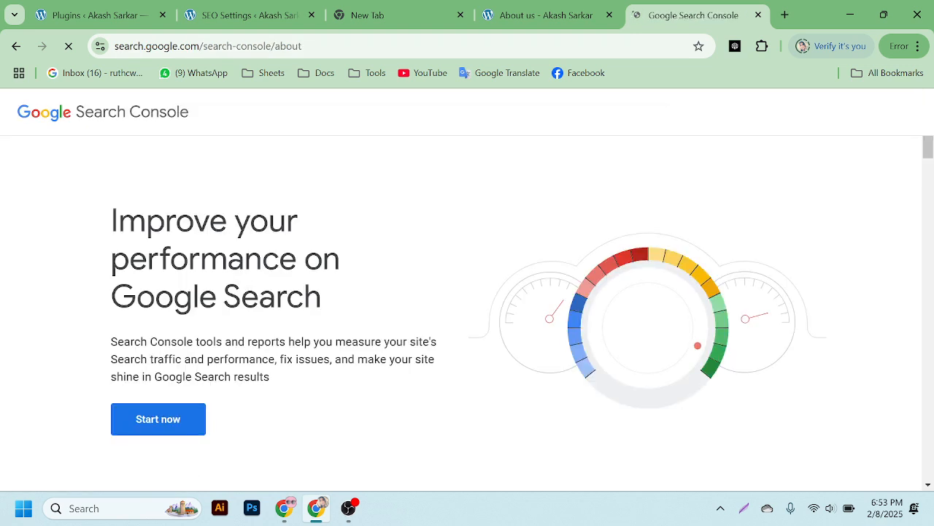
Begin Search Console setup and copy the site's base URL from the About us page.
left_click(151, 428)
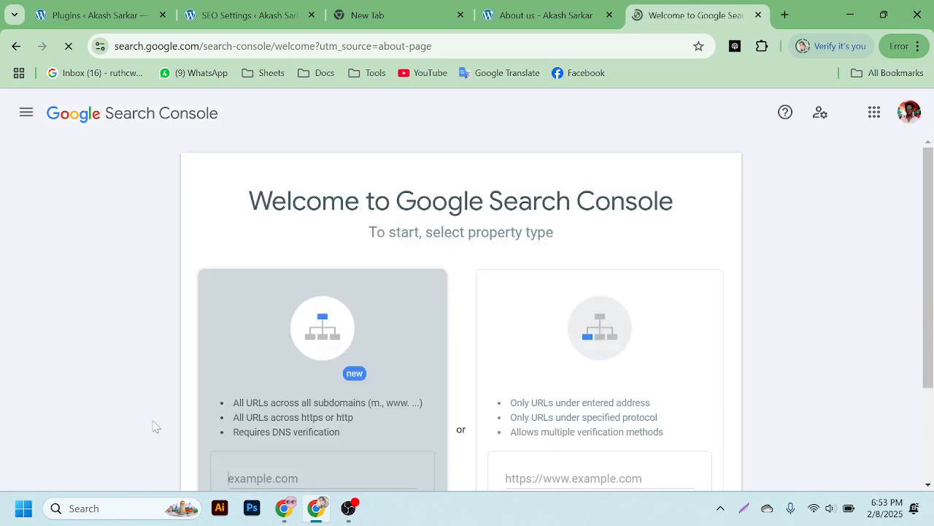
scroll(572, 299, "down", 2)
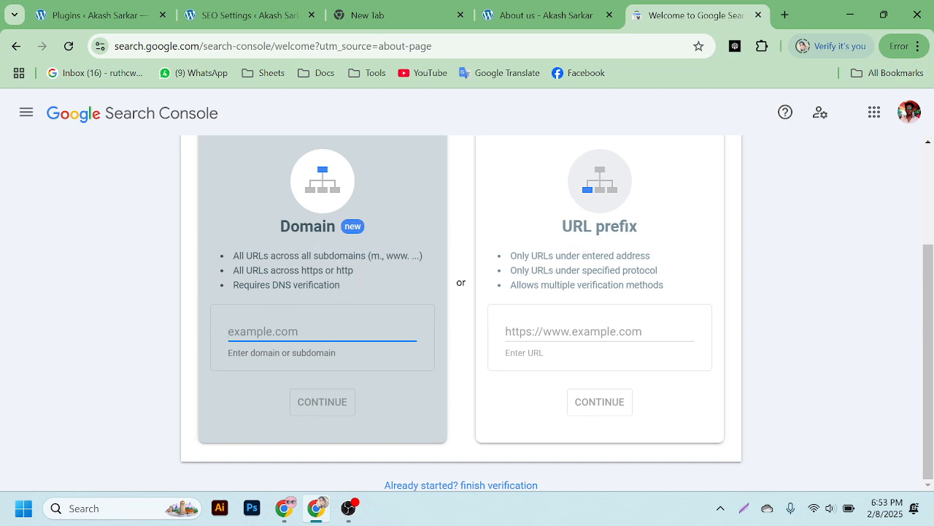
left_click(279, 10)
left_click(114, 6)
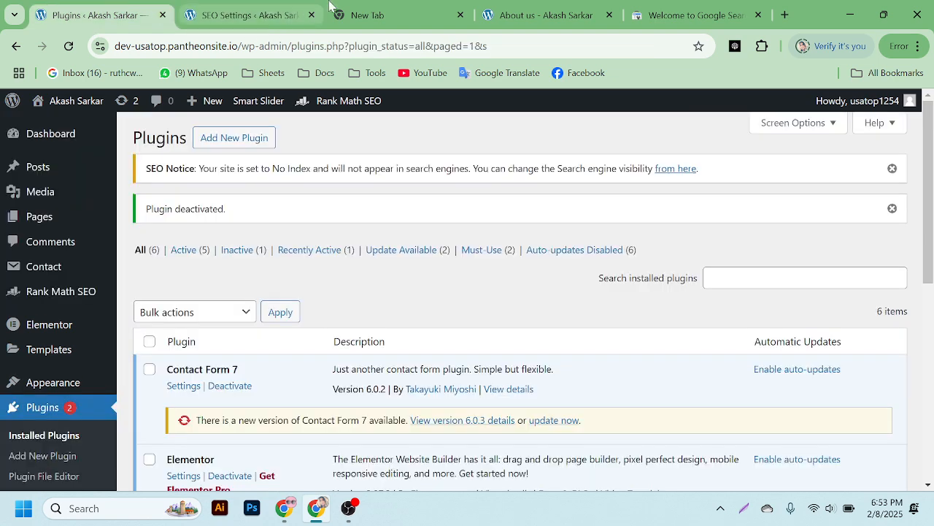
left_click(540, 15)
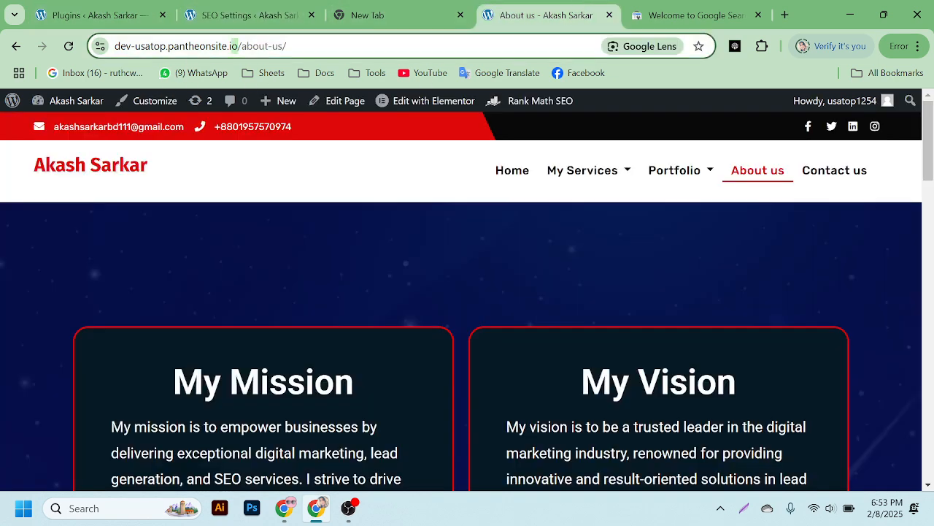
left_click_drag(237, 45, 133, 65)
key("ctrl+c")
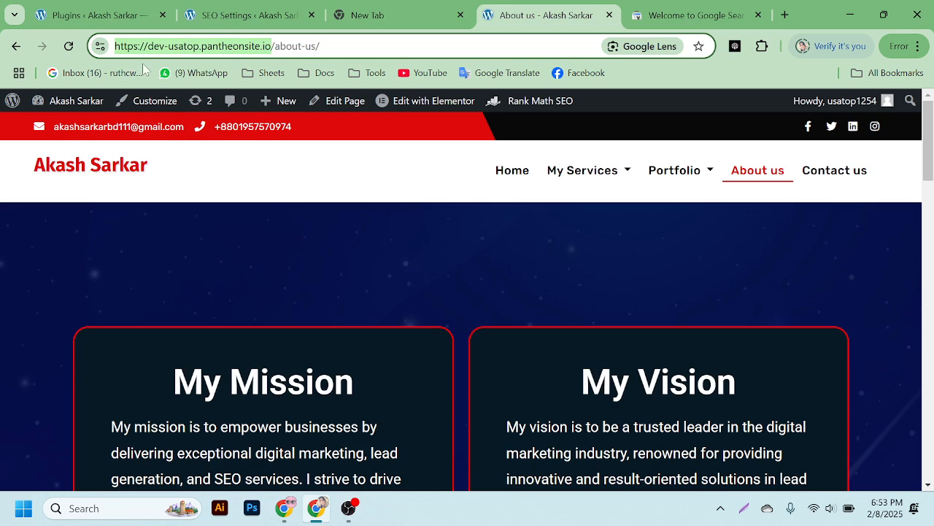
left_click(694, 15)
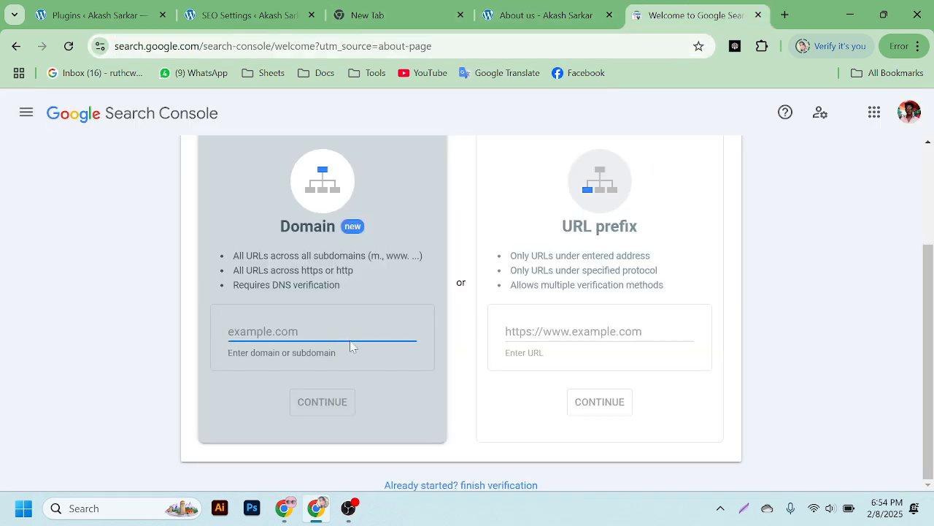
Add the site URL as a URL-prefix property in Search Console.
left_click(519, 337)
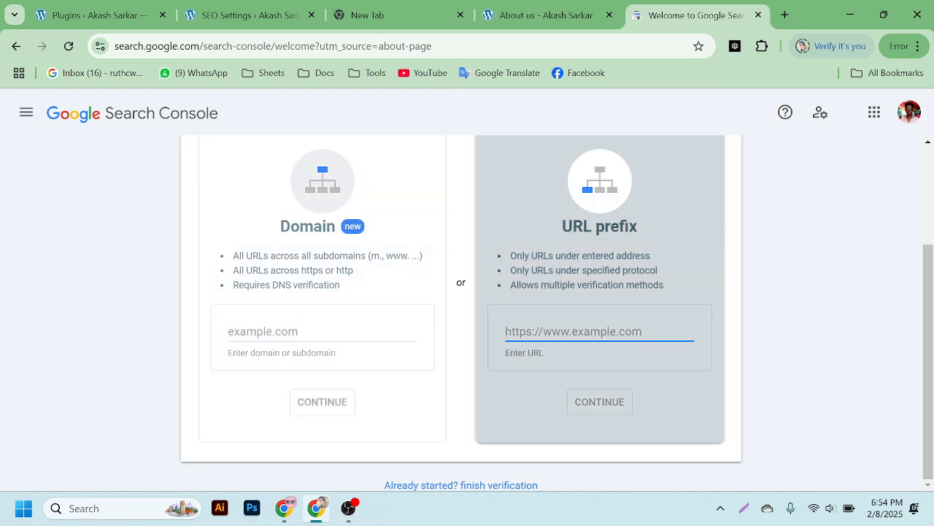
key("ctrl+v")
left_click(610, 403)
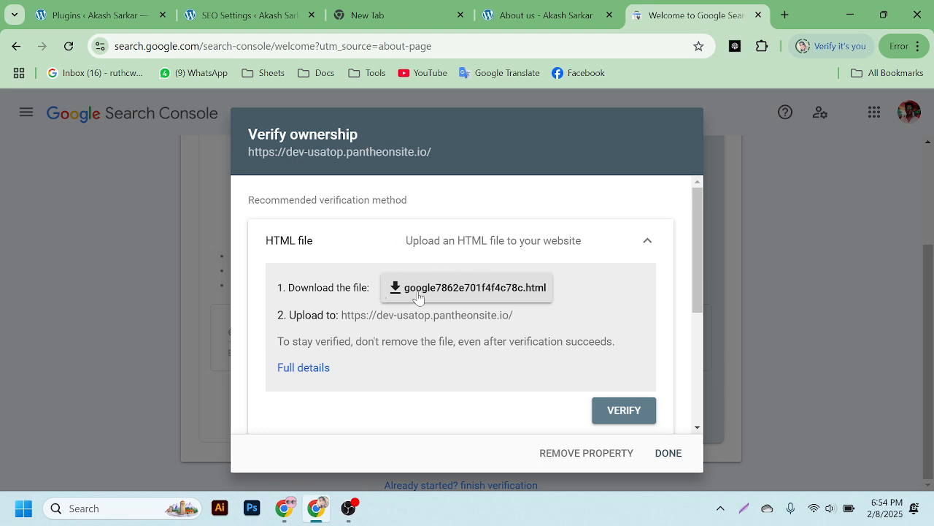
Download the HTML verification file and close the ownership verification dialog.
left_click(475, 291)
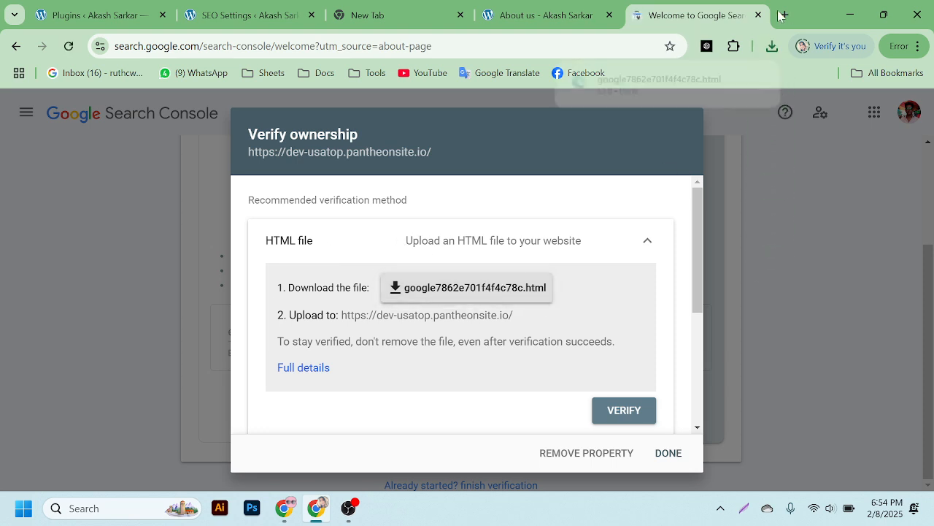
left_click(596, 249)
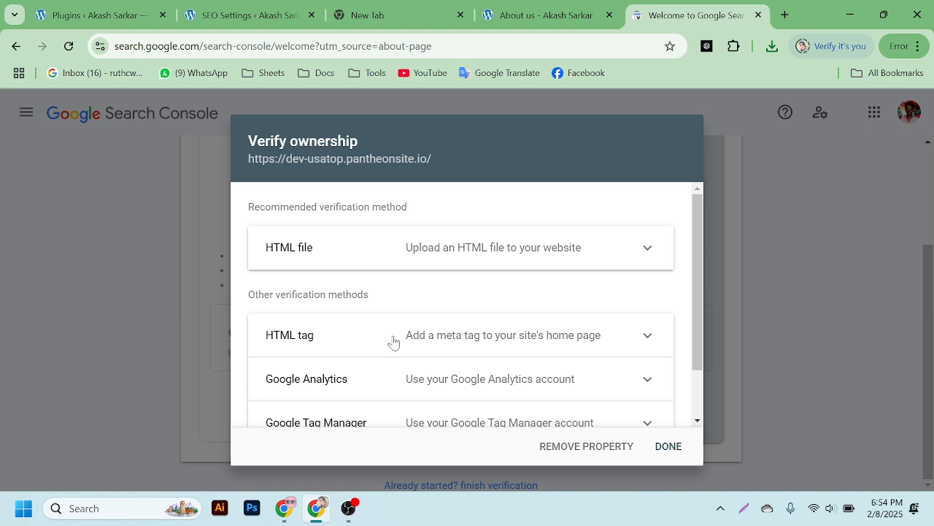
scroll(394, 341, "down", 1)
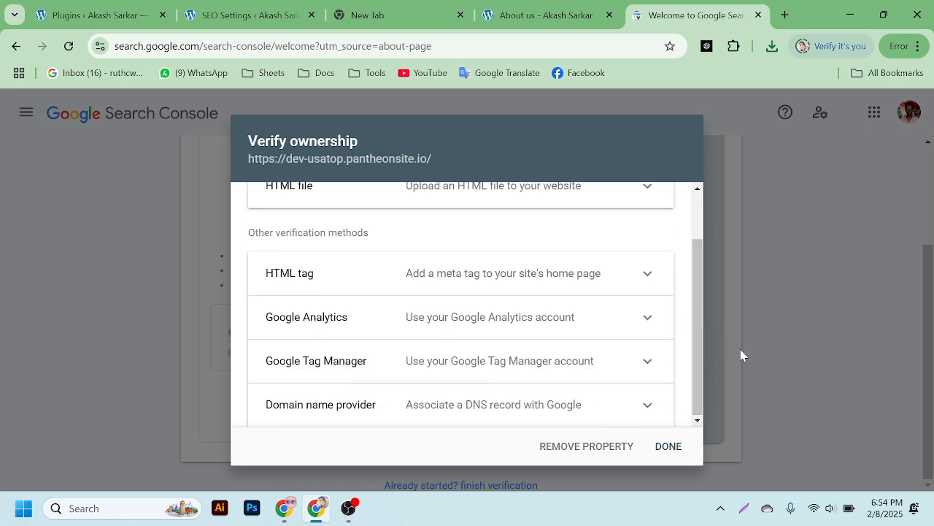
scroll(344, 306, "up", 1)
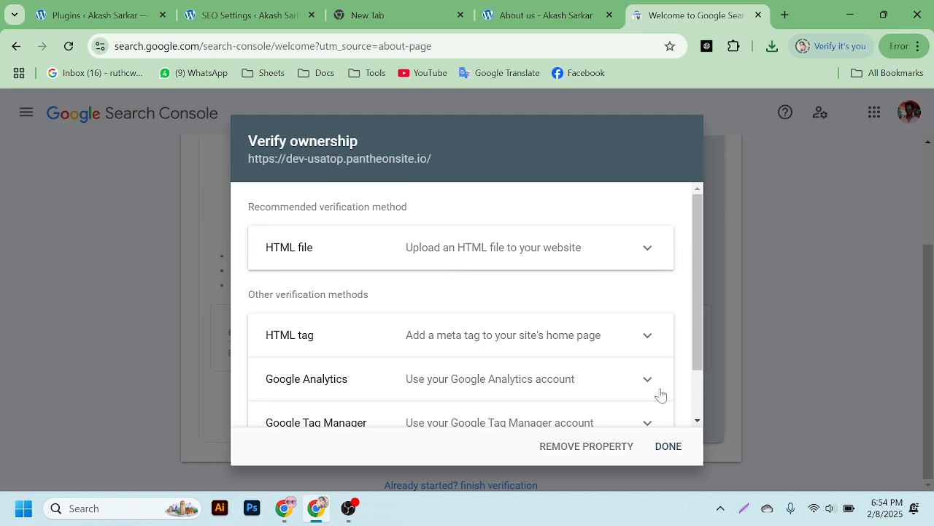
left_click(668, 447)
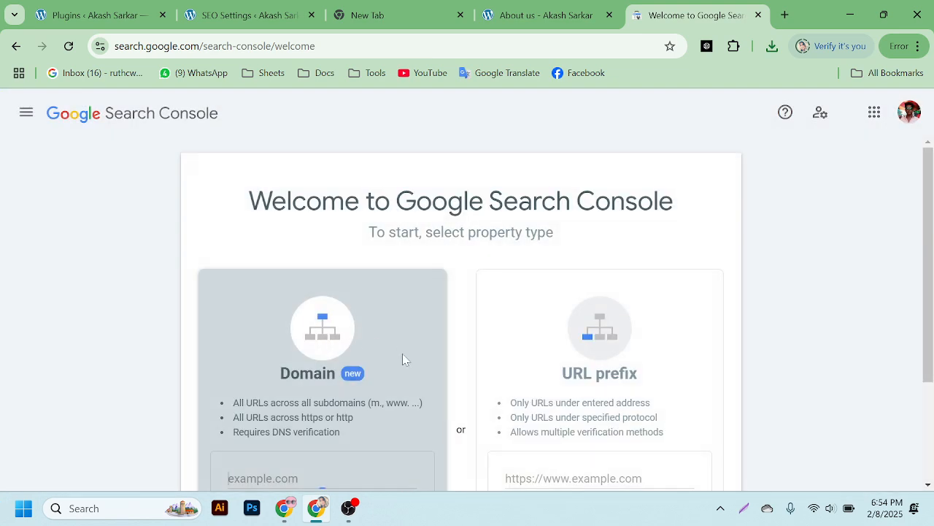
scroll(402, 353, "down", 2)
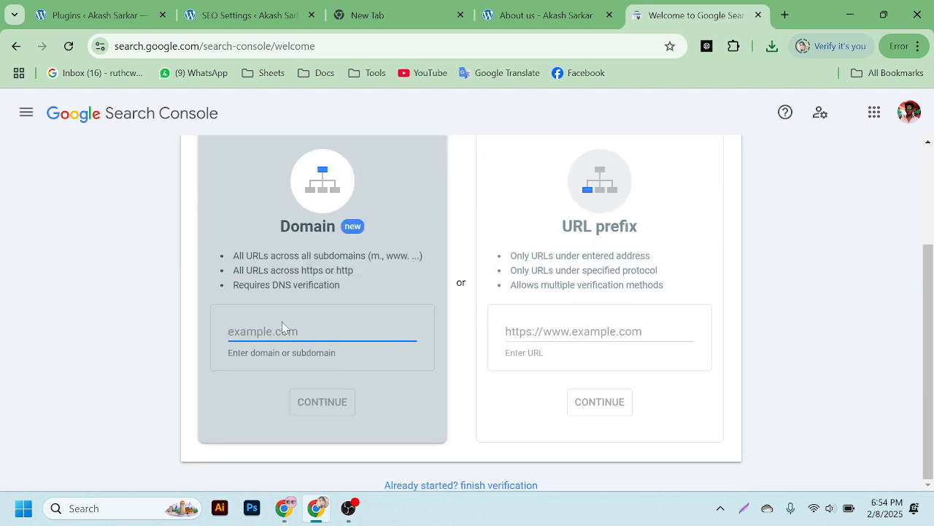
key("ctrl+v")
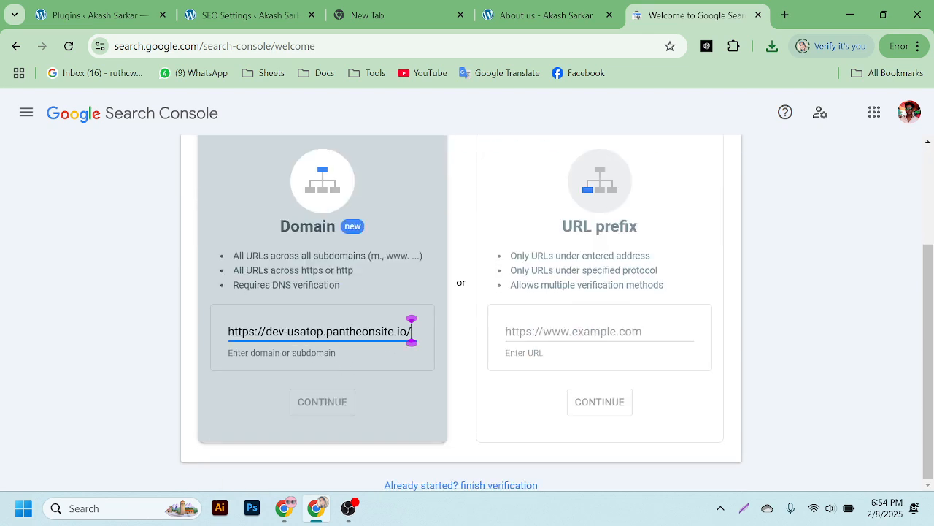
key("BackSpace")
left_click_drag(266, 332, 174, 339)
key("BackSpace")
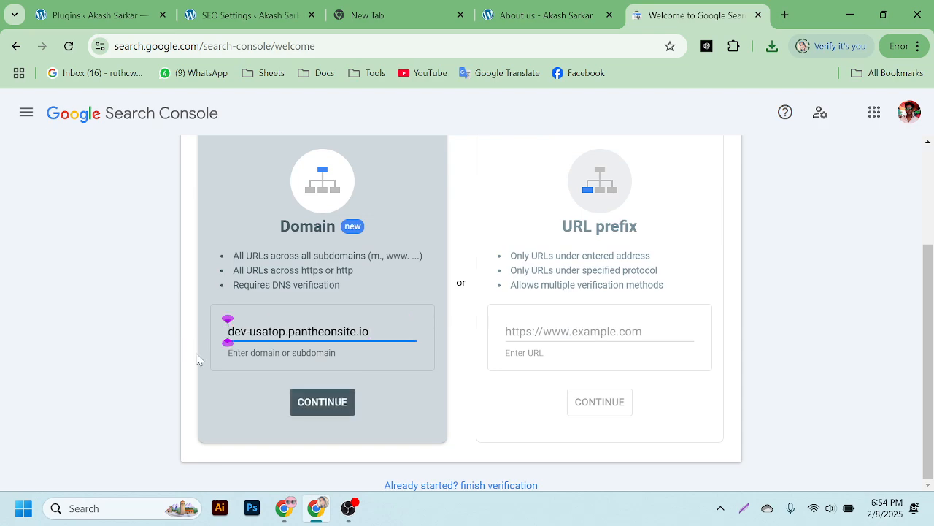
key("Return")
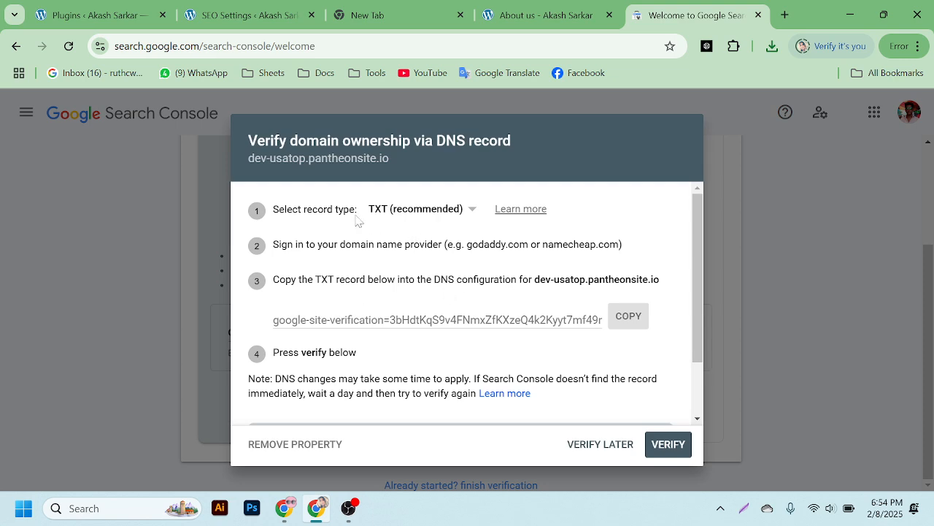
Keep TXT as the DNS record type and postpone domain verification.
scroll(467, 303, "down", 1)
scroll(467, 303, "up", 1)
scroll(541, 311, "down", 1)
scroll(570, 311, "up", 1)
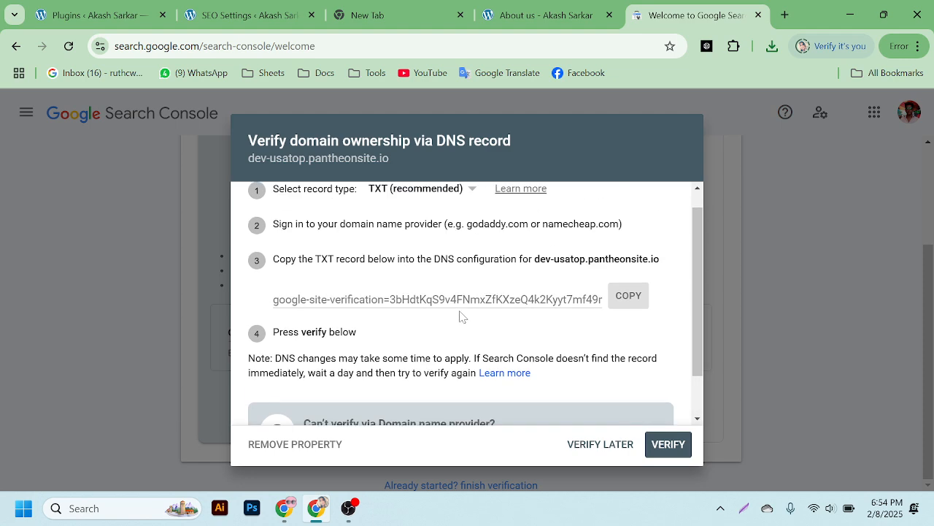
left_click(431, 217)
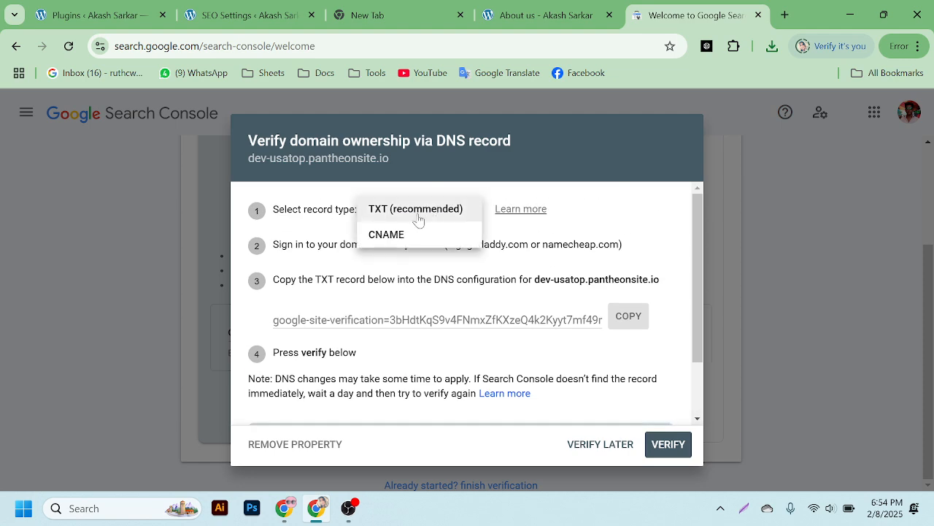
left_click(624, 232)
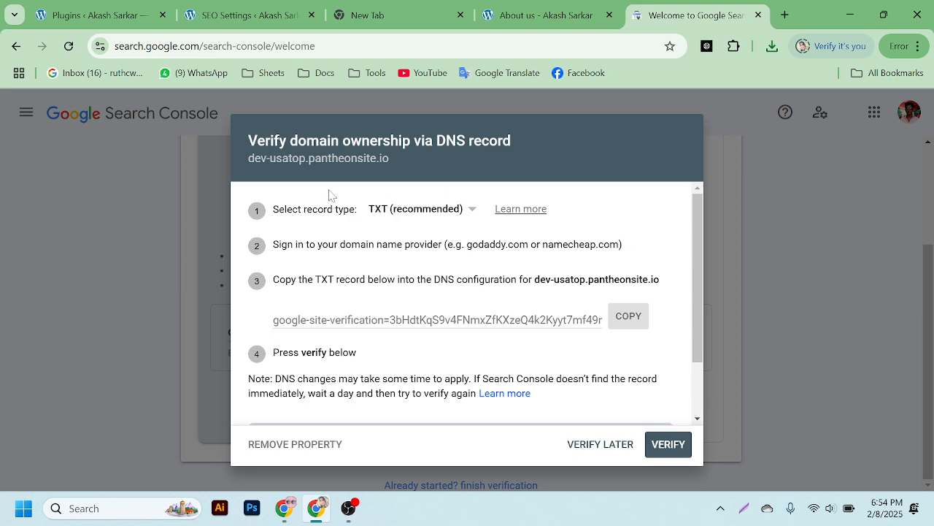
left_click(619, 445)
scroll(562, 340, "down", 2)
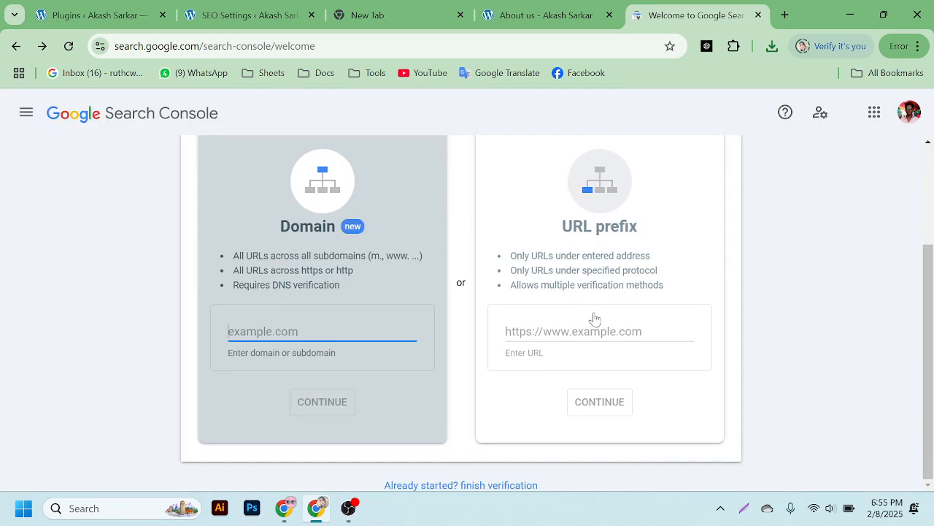
left_click(574, 331)
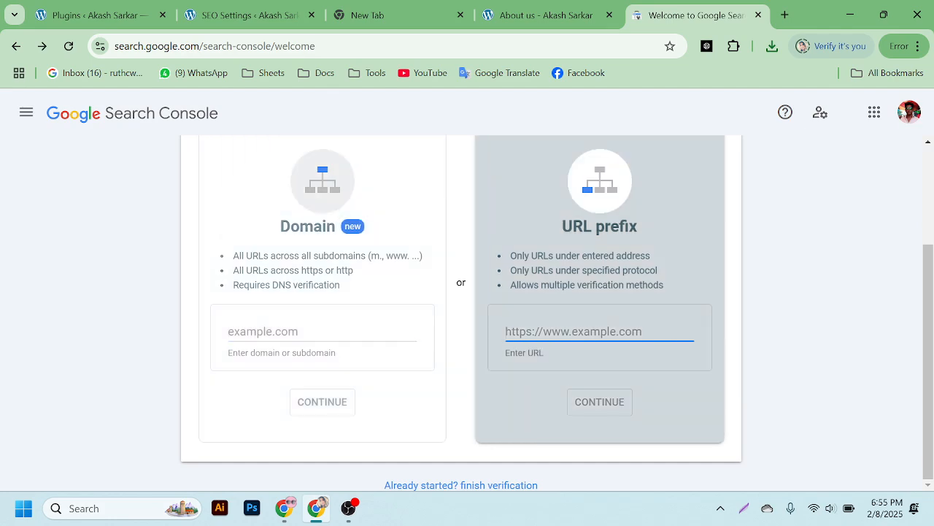
type("https://dev-usatop.pantheonsite.io/")
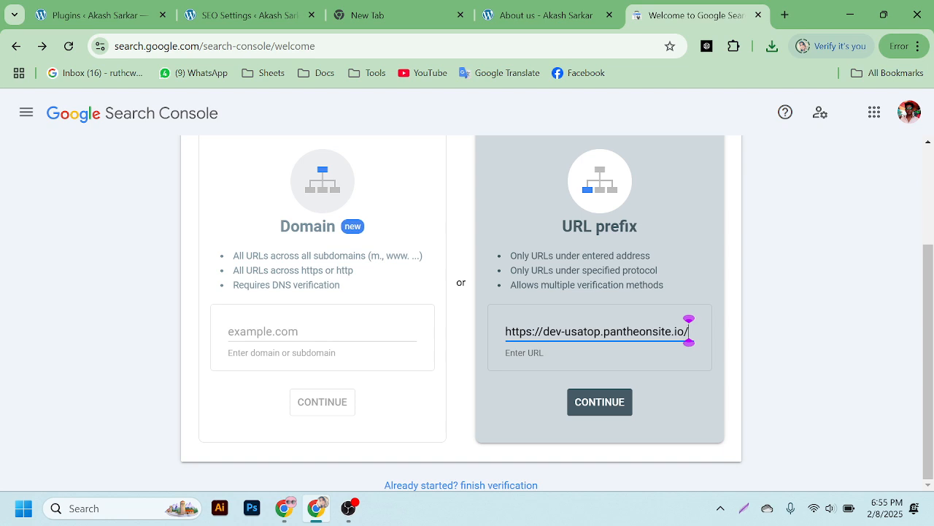
key("BackSpace")
left_click_drag(549, 332, 464, 336)
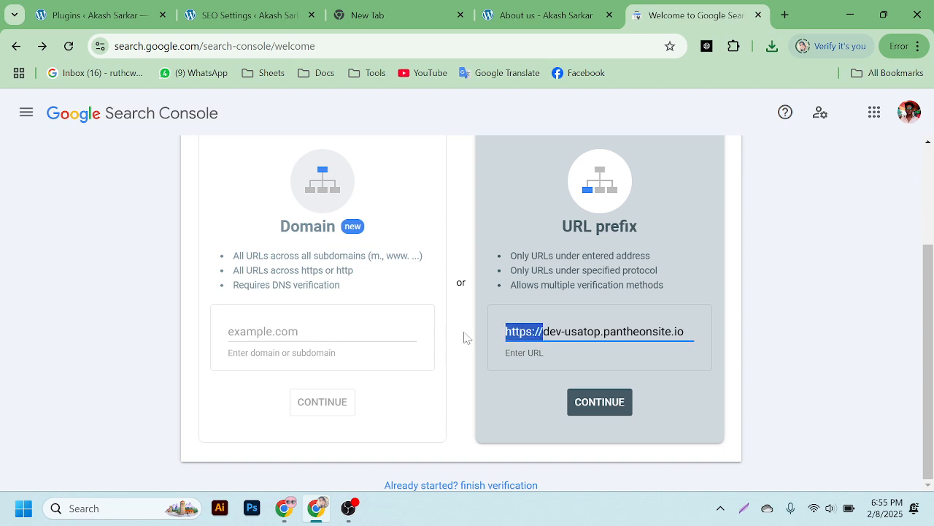
key("BackSpace")
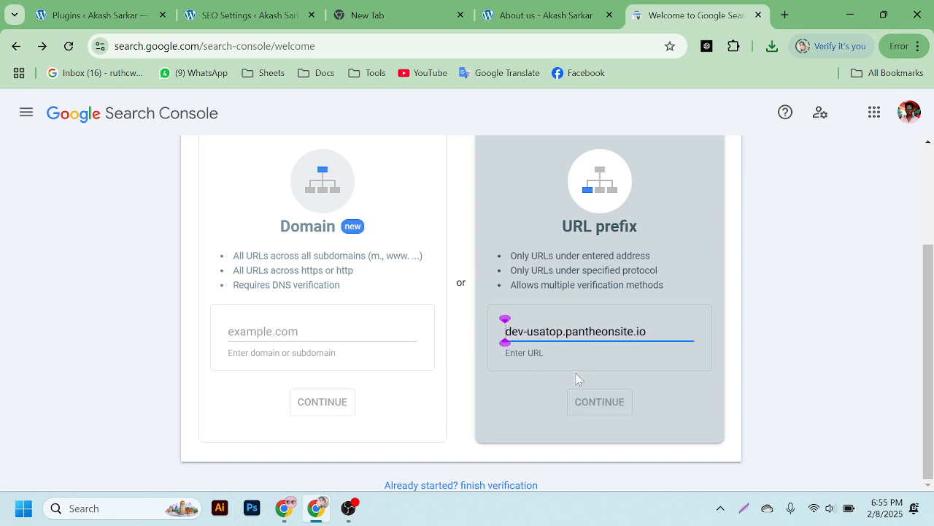
key("ctrl+z")
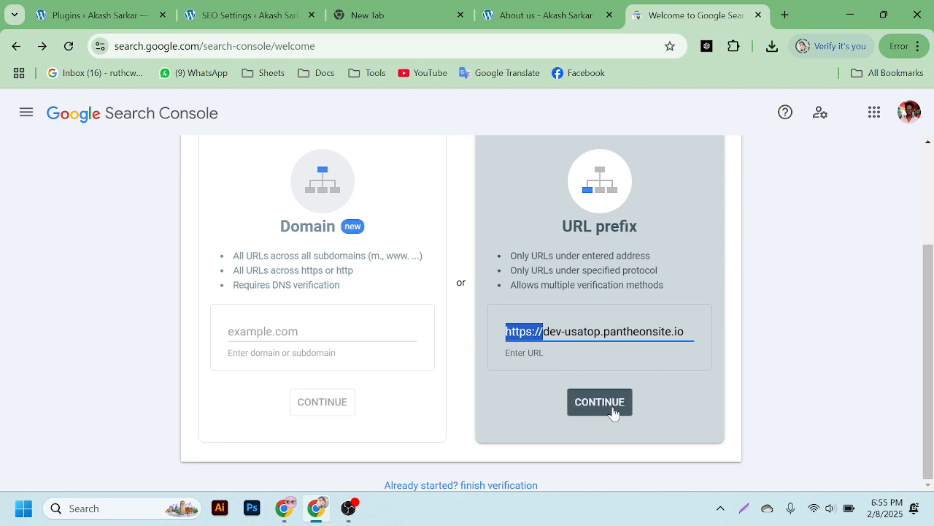
left_click(613, 409)
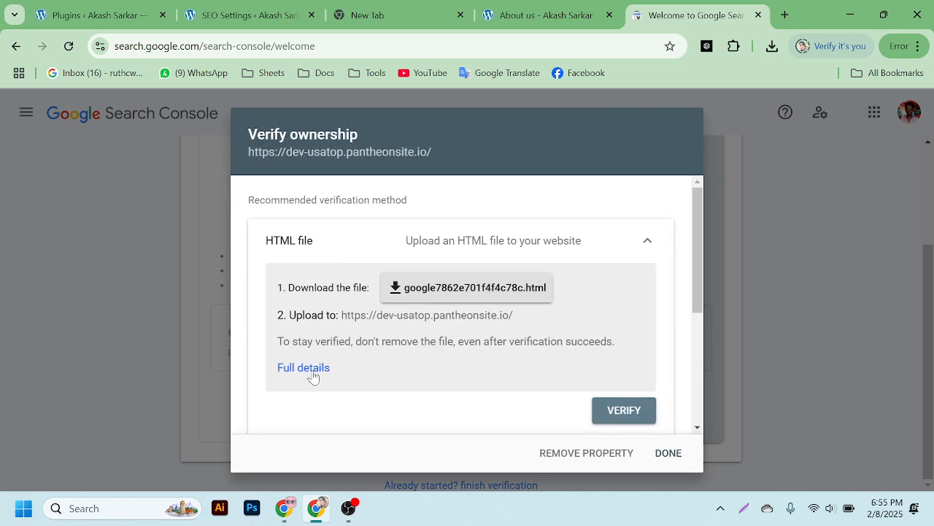
Copy the HTML tag verification meta tag from the ownership verification methods.
left_click(644, 242)
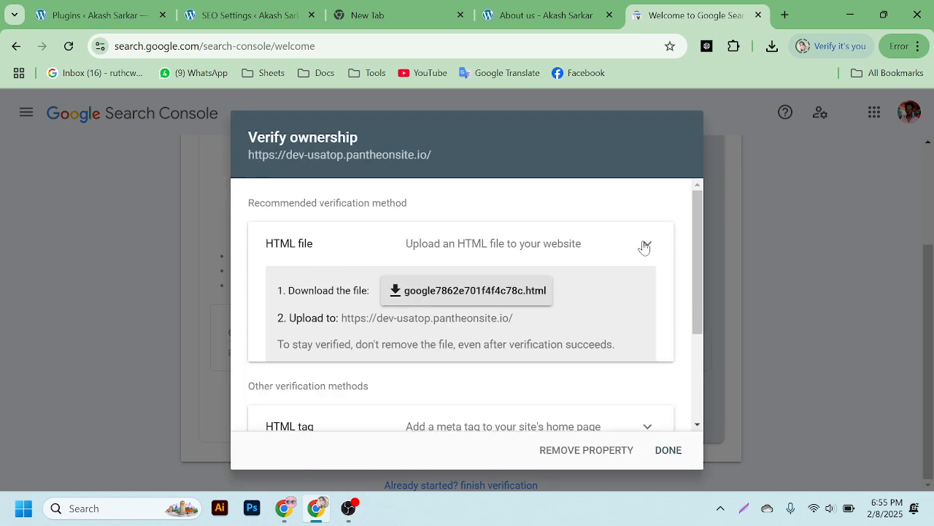
scroll(428, 303, "down", 1)
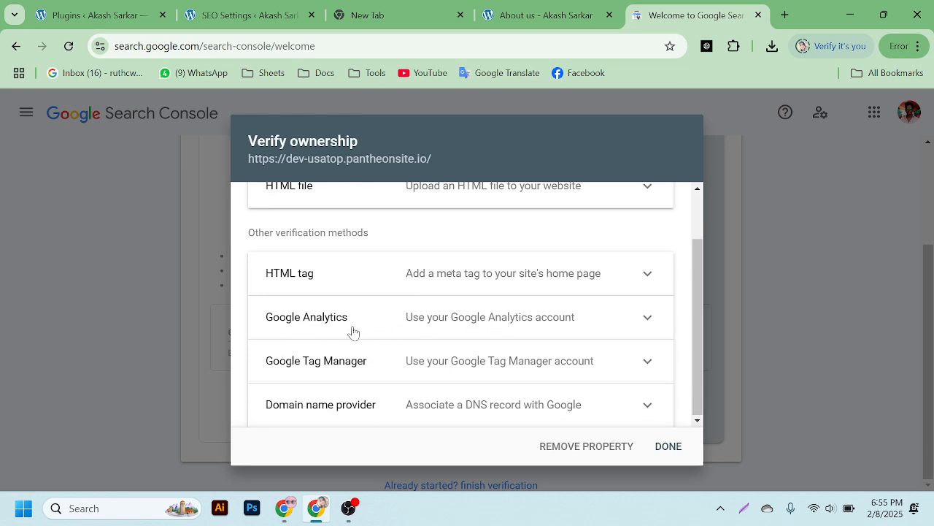
left_click(638, 273)
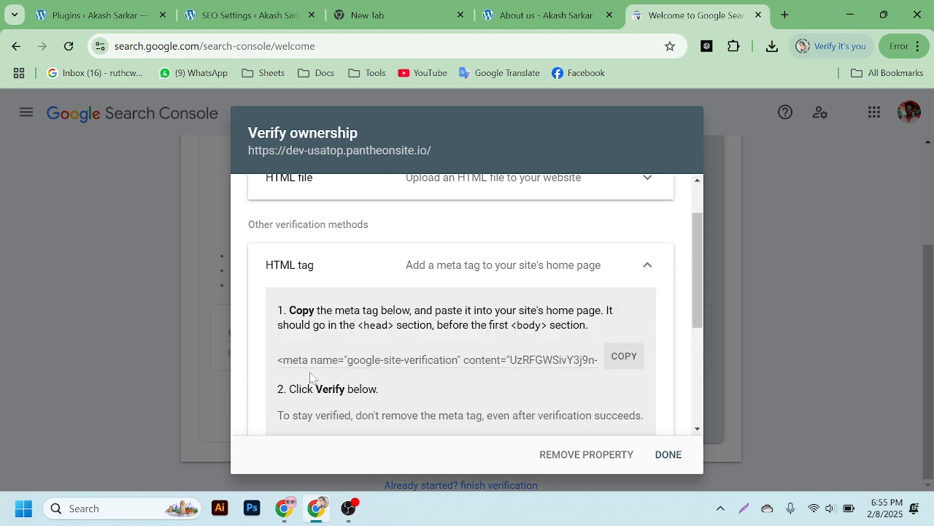
scroll(375, 288, "down", 3)
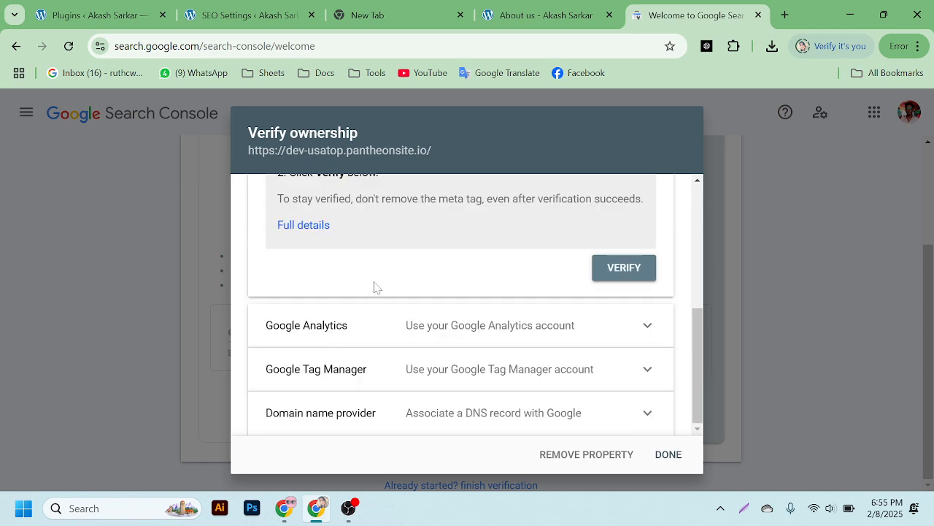
scroll(397, 321, "up", 3)
left_click(597, 295)
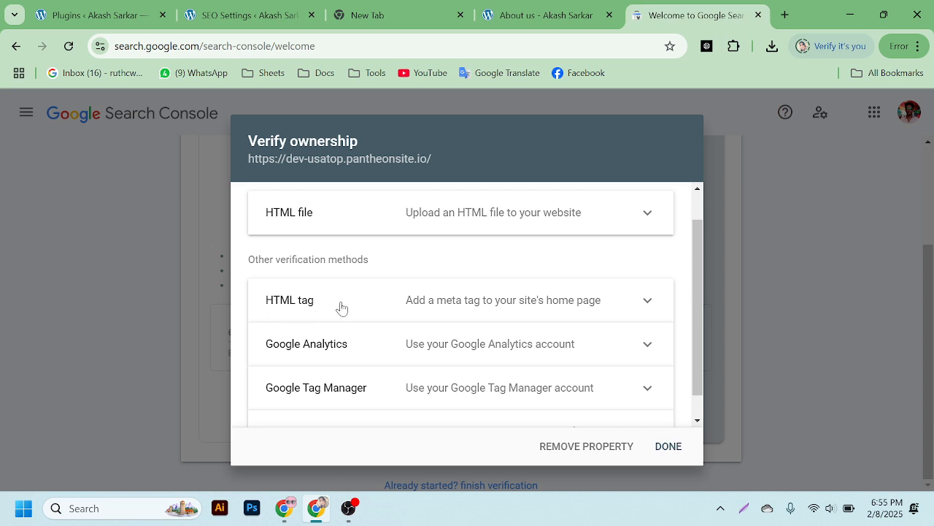
left_click(637, 301)
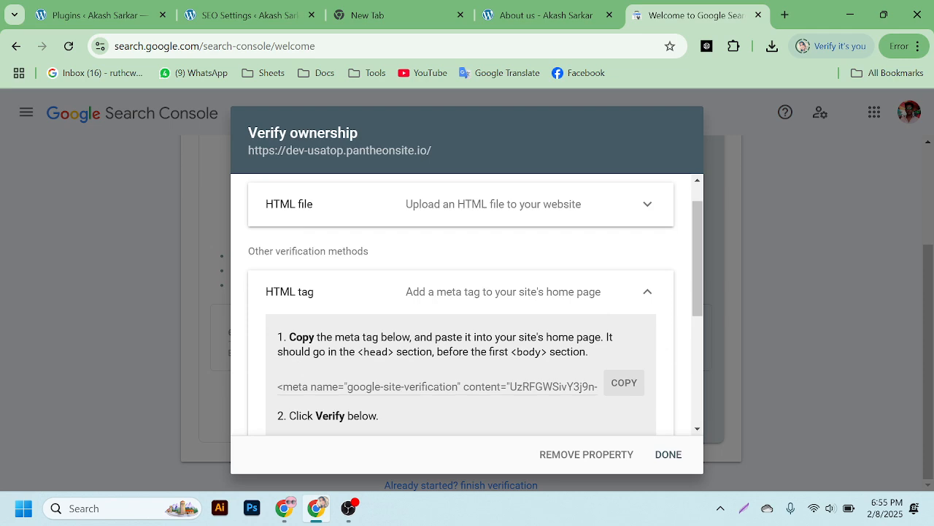
scroll(425, 341, "down", 5)
scroll(425, 341, "up", 5)
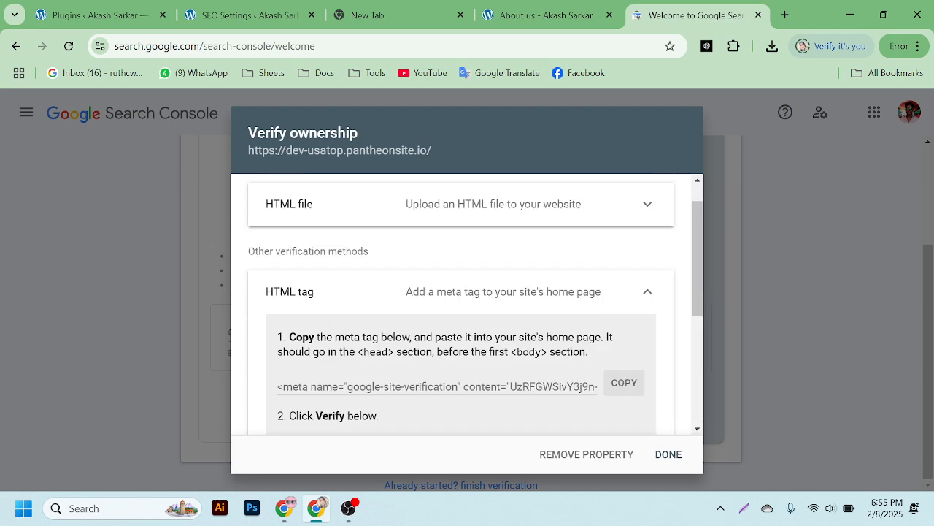
left_click(624, 384)
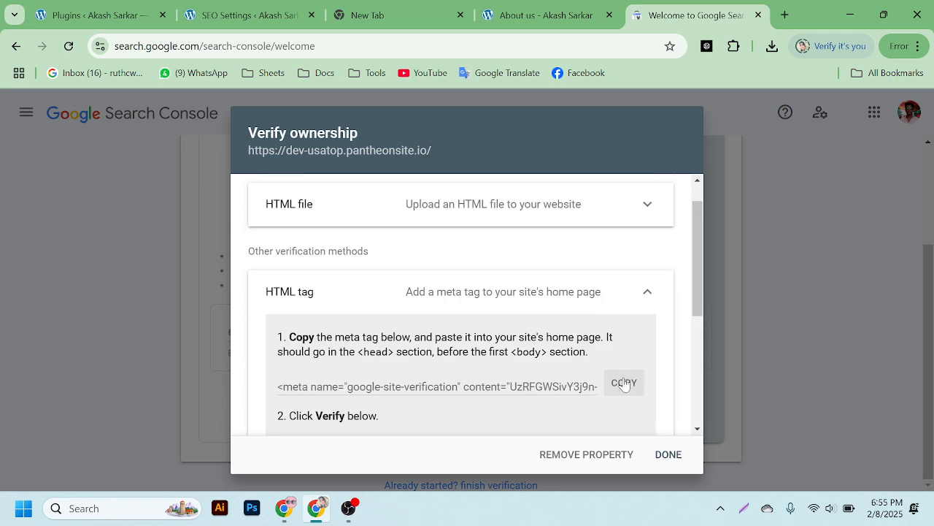
left_click(259, 6)
Paste the verification meta tag into Rank Math's Google Search Console field.
left_click(482, 230)
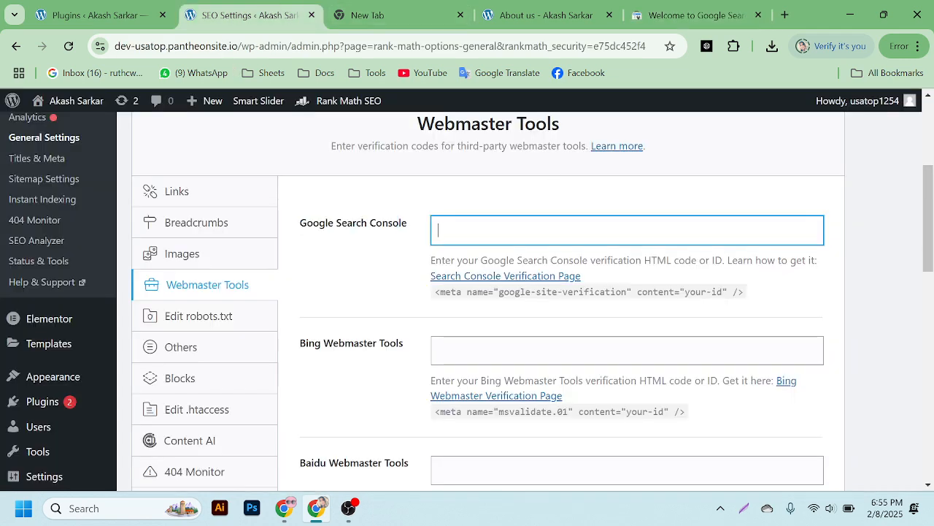
key("ctrl+v")
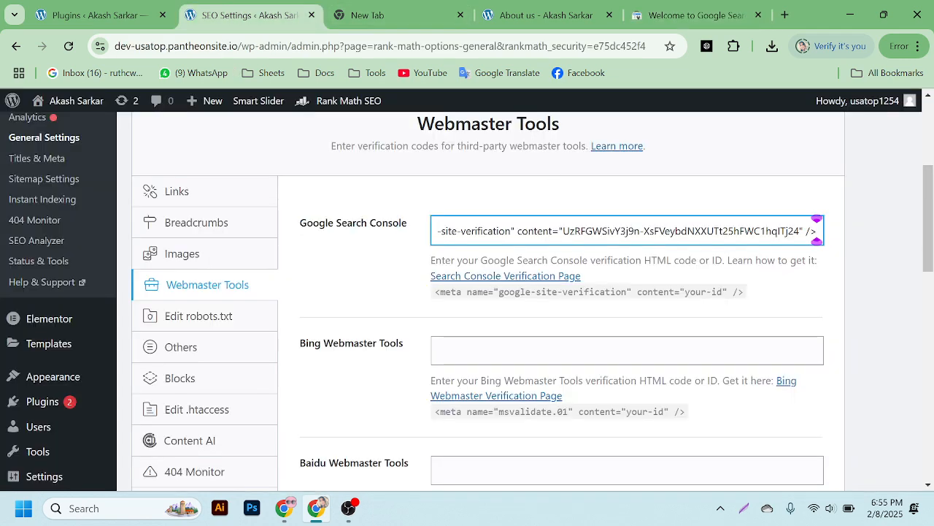
left_click(676, 201)
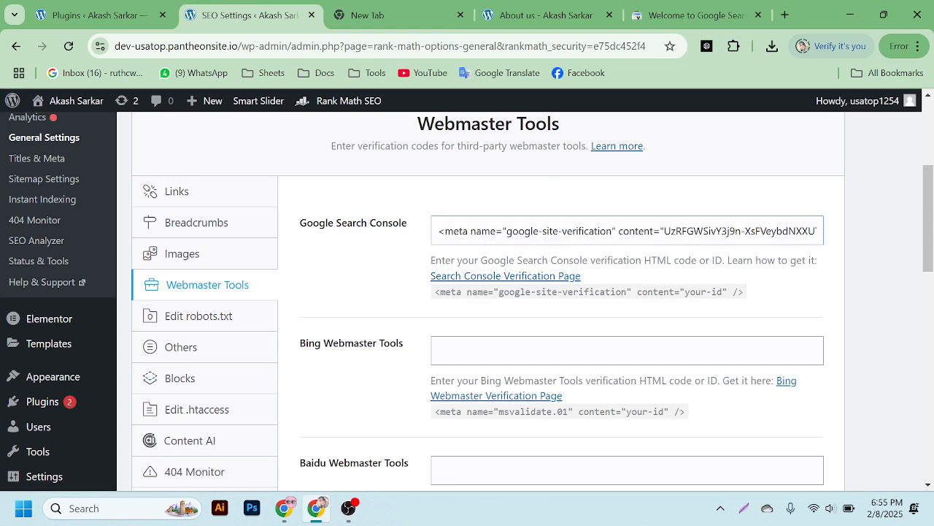
Close Search Console's ownership verification dialog.
left_click(543, 15)
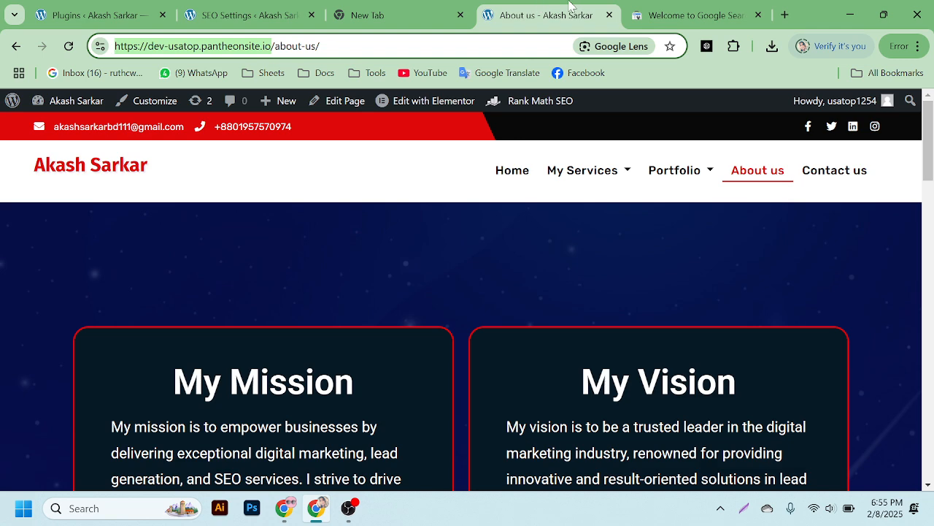
left_click(671, 13)
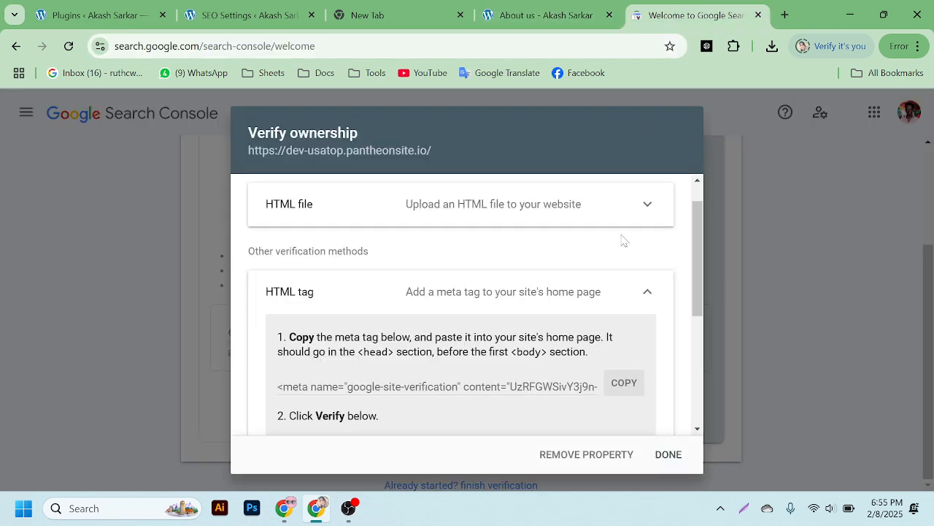
left_click(672, 454)
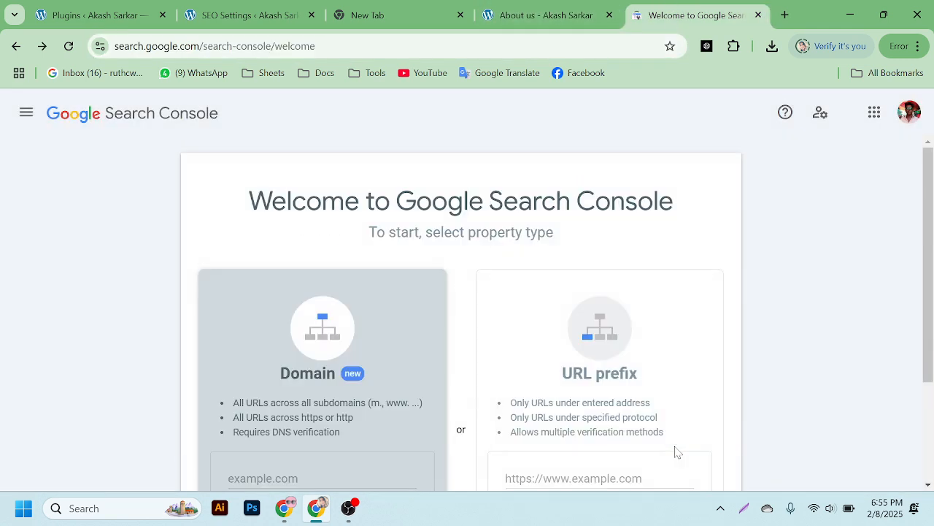
scroll(617, 400, "down", 2)
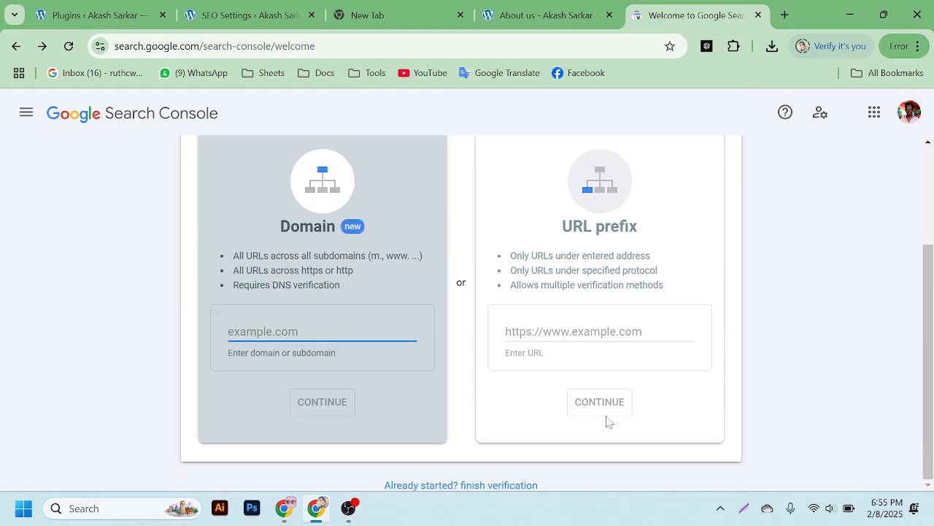
Save Rank Math's Webmaster Tools settings with the new verification code.
left_click(540, 14)
left_click(245, 15)
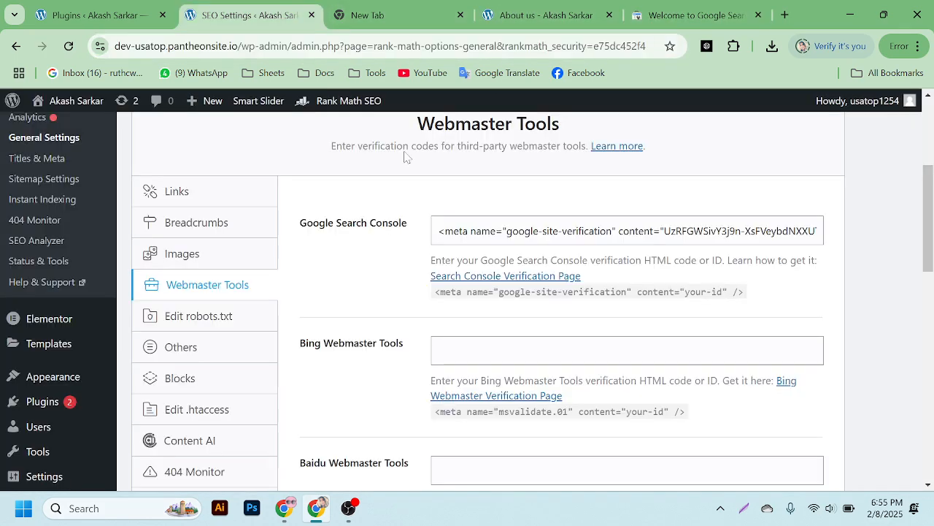
scroll(521, 328, "down", 15)
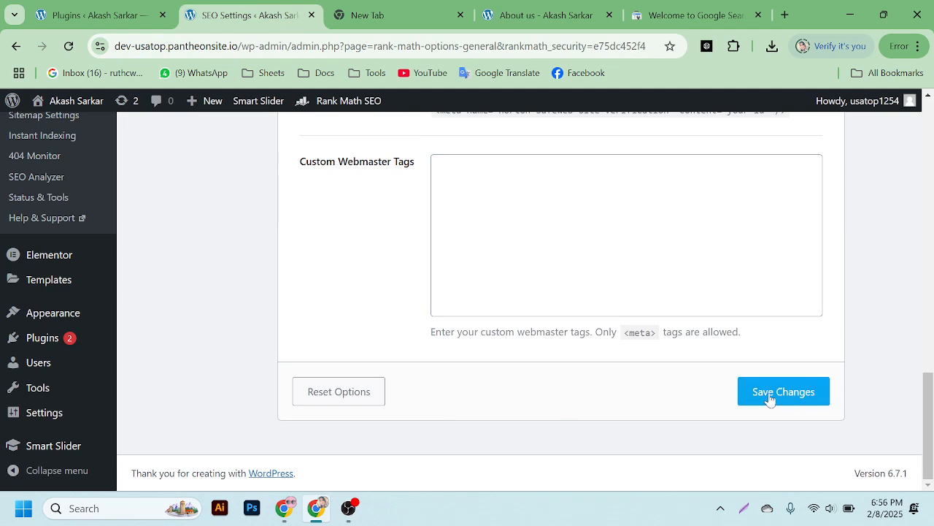
left_click(770, 397)
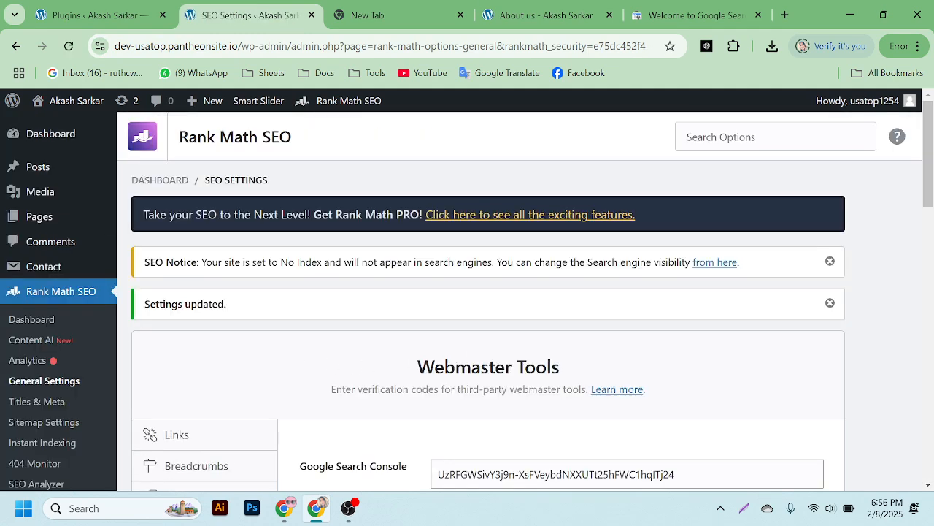
left_click(544, 15)
Select the URL-prefix property in Search Console to check its verification.
left_click(387, 13)
left_click(642, 14)
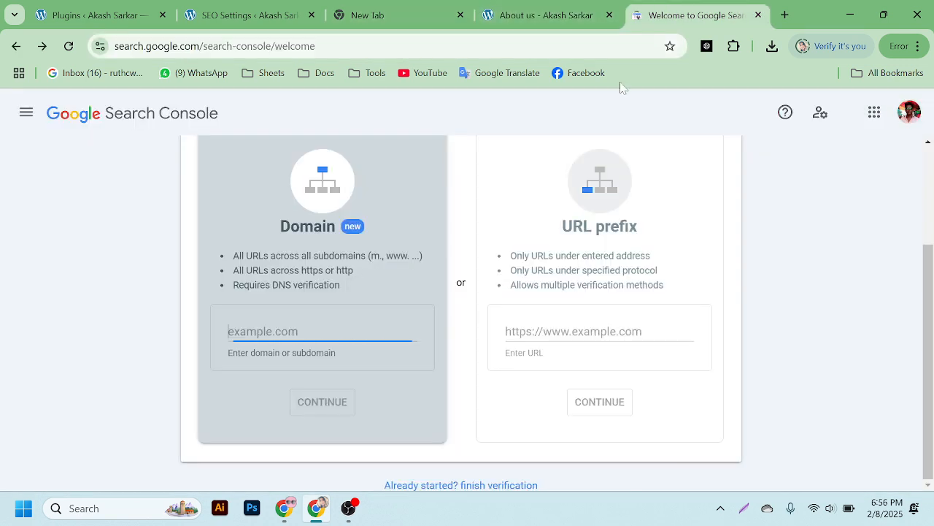
scroll(235, 284, "up", 2)
scroll(284, 233, "down", 2)
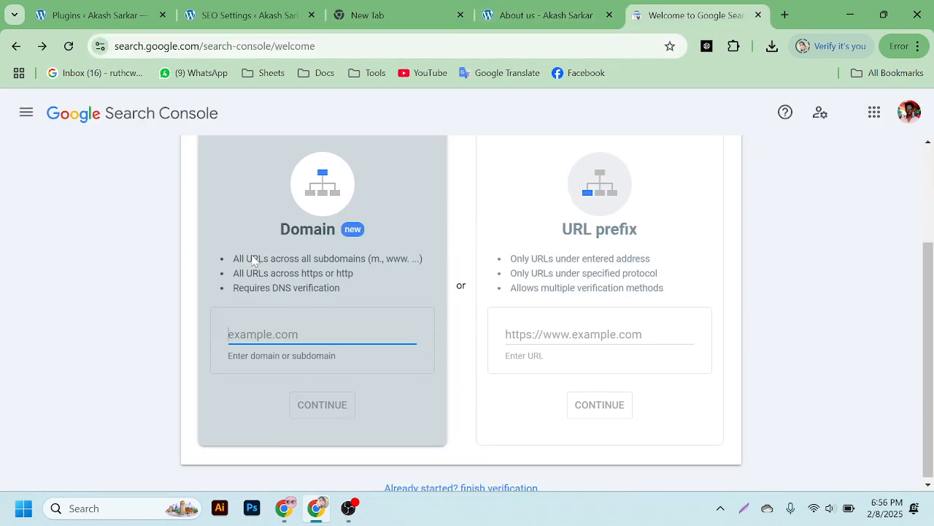
left_click(27, 112)
left_click(121, 162)
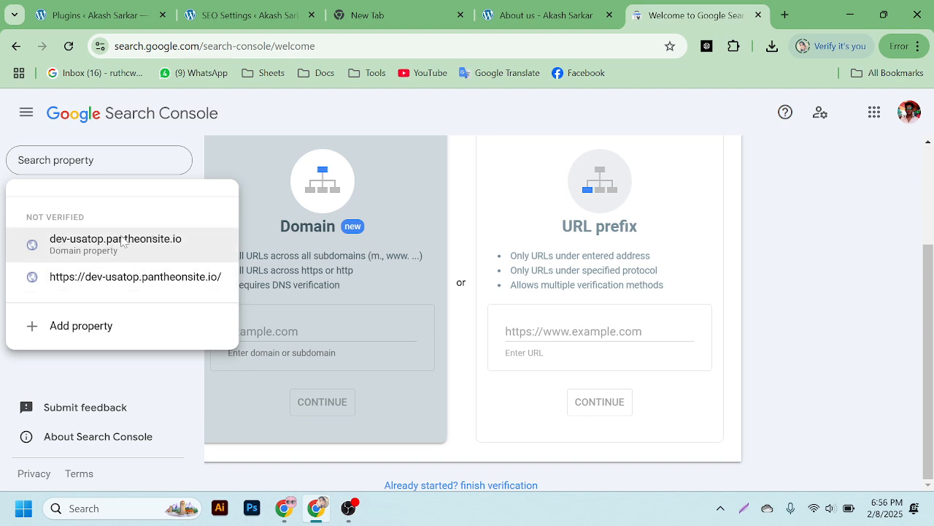
left_click(106, 280)
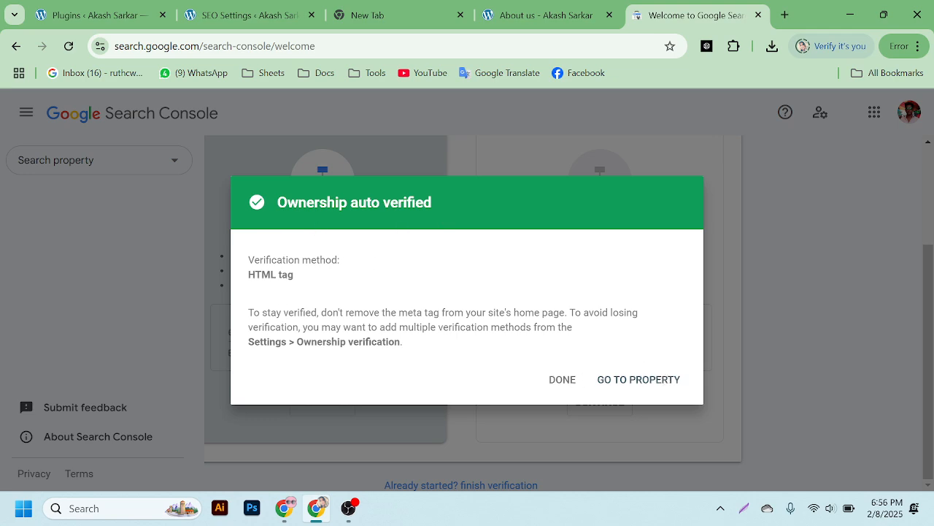
Pick the unverified domain property and postpone its DNS verification.
left_click(135, 153)
left_click(130, 156)
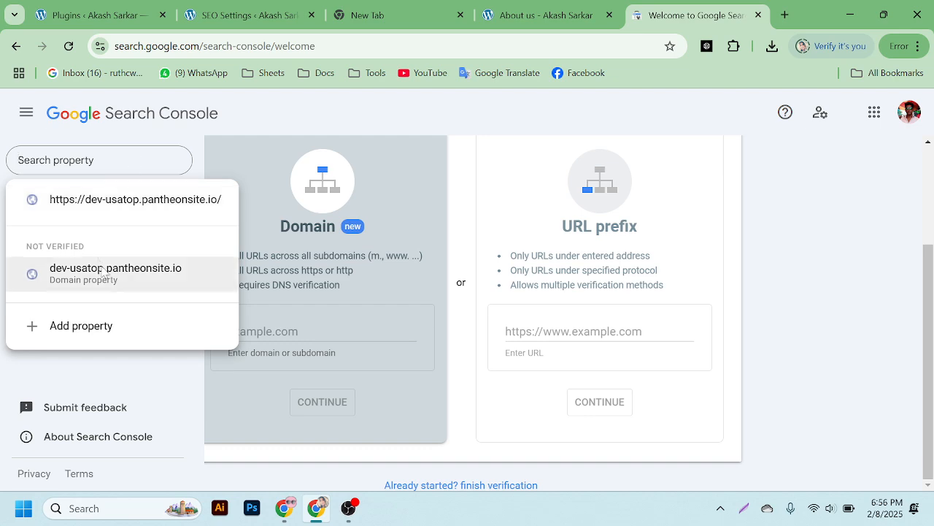
left_click(142, 281)
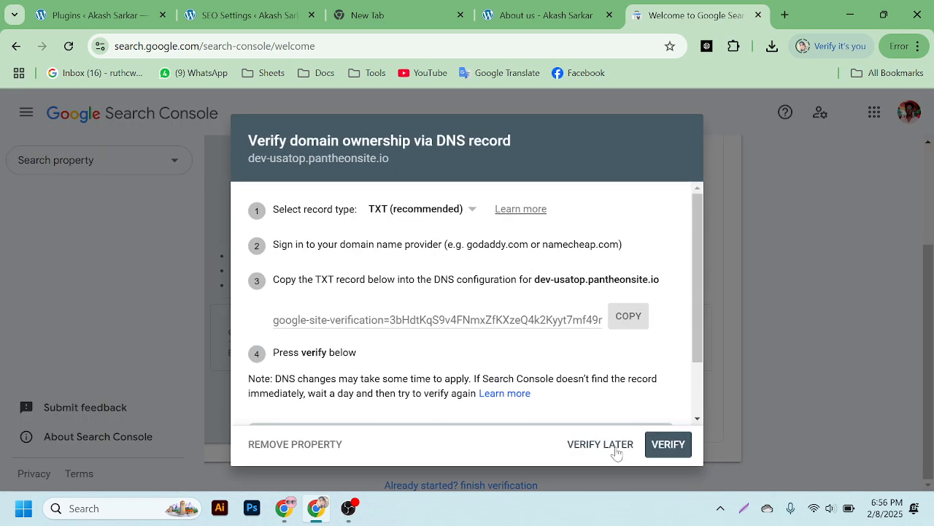
left_click(612, 449)
left_click(113, 165)
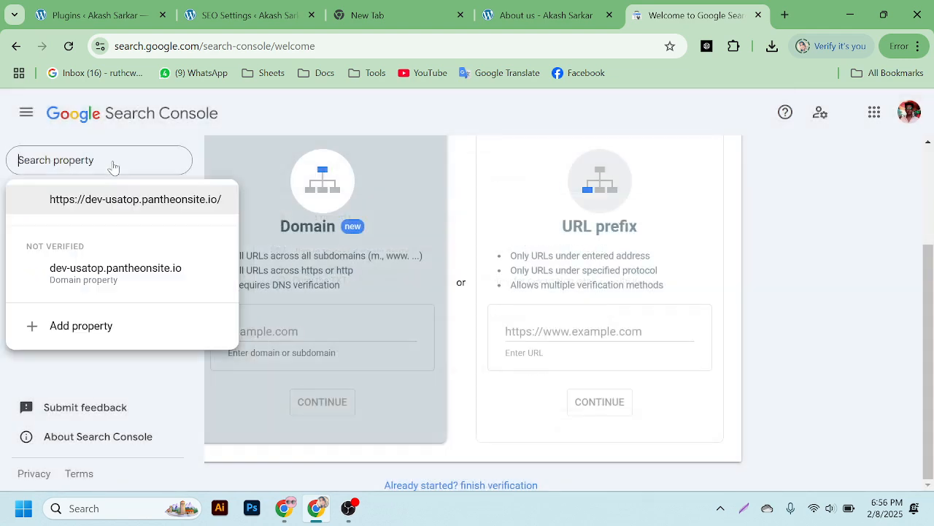
right_click(115, 269)
left_click(78, 202)
left_click(77, 202)
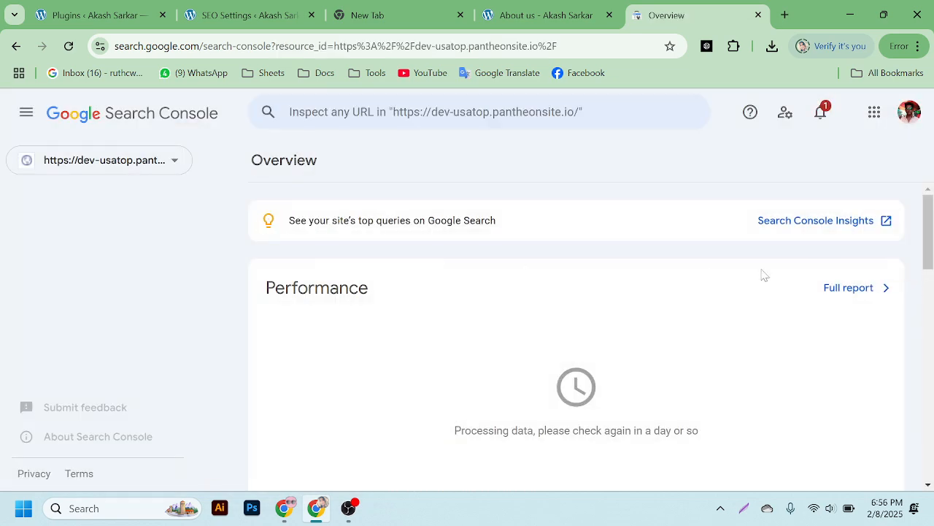
scroll(409, 263, "down", 6)
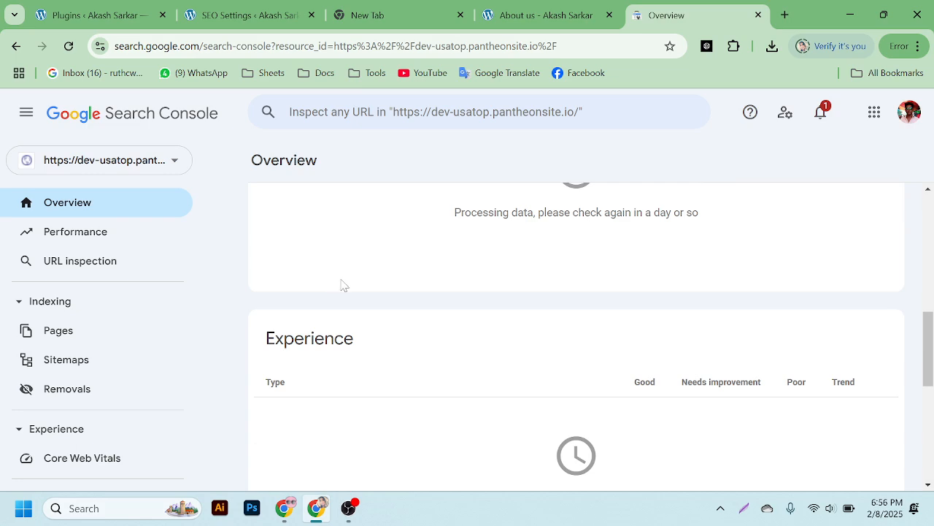
scroll(518, 348, "up", 6)
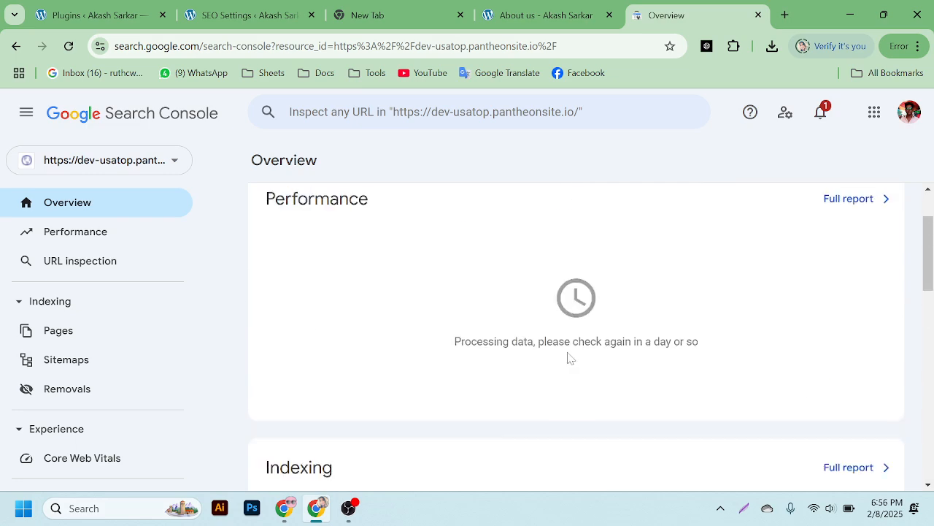
left_click(546, 14)
left_click(254, 7)
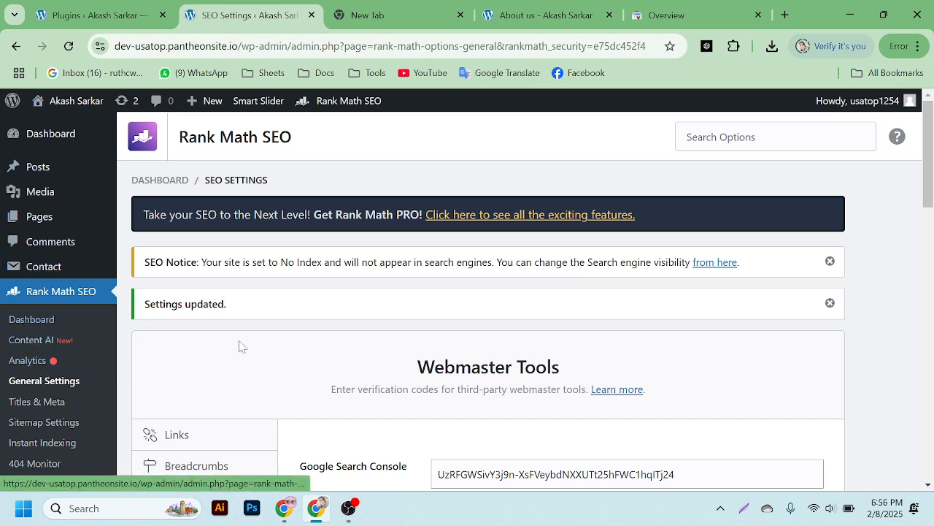
Copy the 'Bing Webmaster Tools' label from Rank Math's settings and open a new tab.
scroll(240, 344, "down", 3)
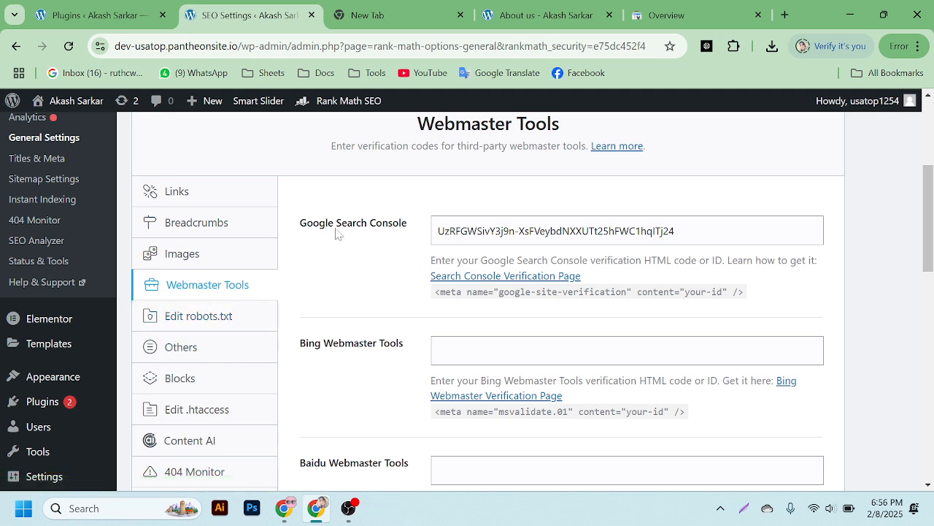
triple_click(328, 346)
key("ctrl+c")
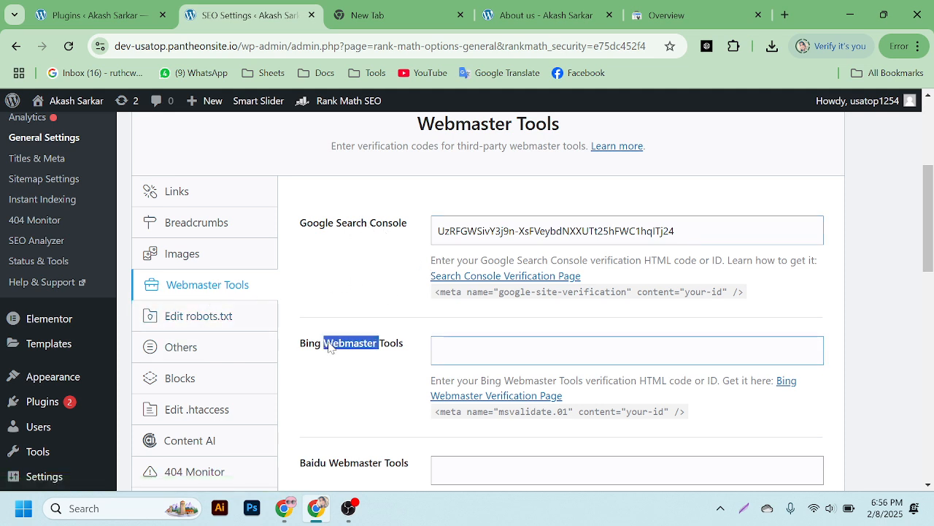
left_click(785, 15)
Search Google for 'Bing Webmaster Tools' and open the official result.
key("ctrl+v")
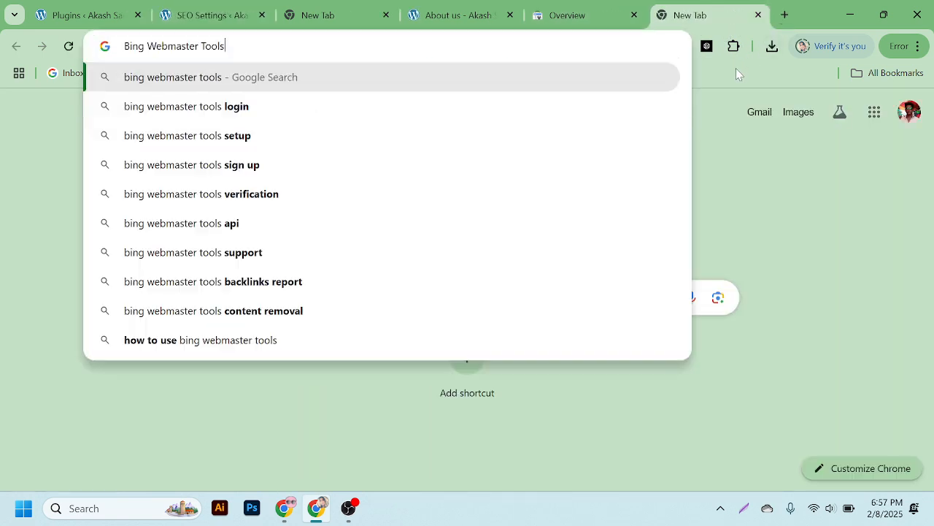
key("Return")
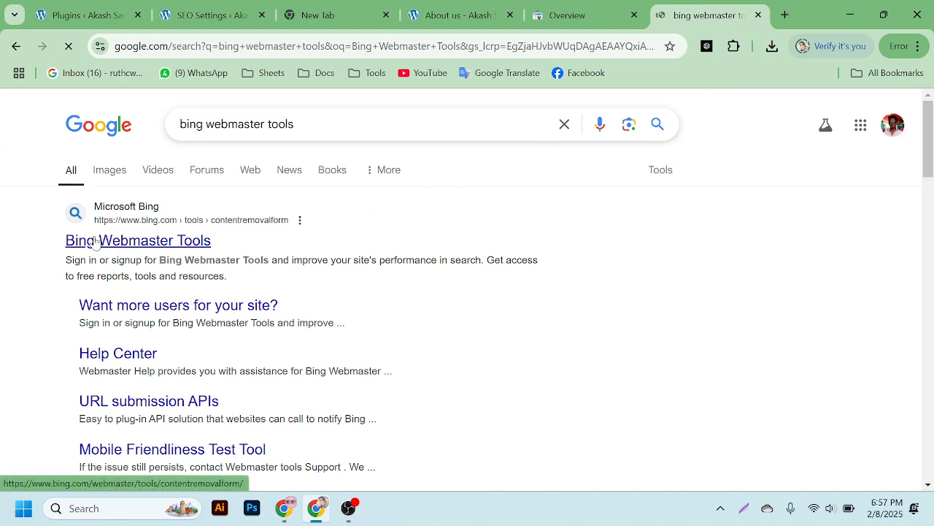
left_click(95, 243)
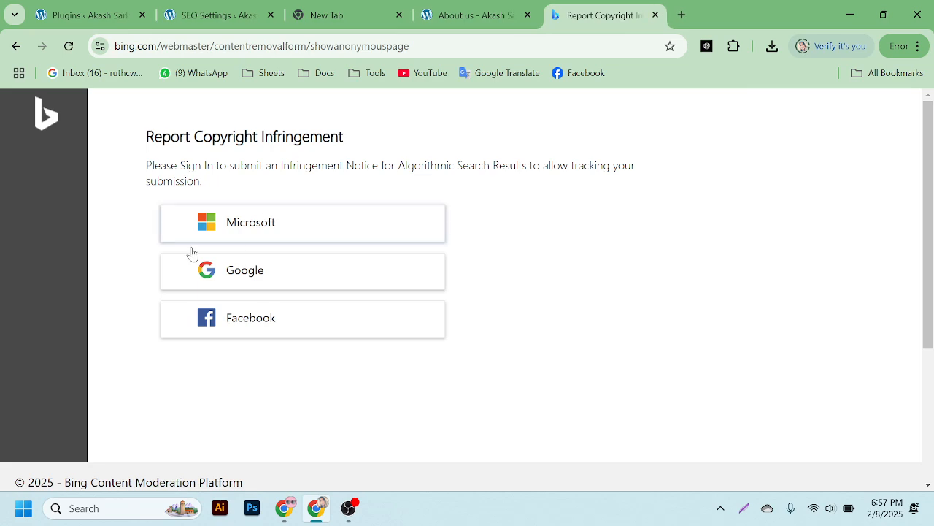
Sign in to Bing Webmaster Tools with the Google account.
left_click(249, 276)
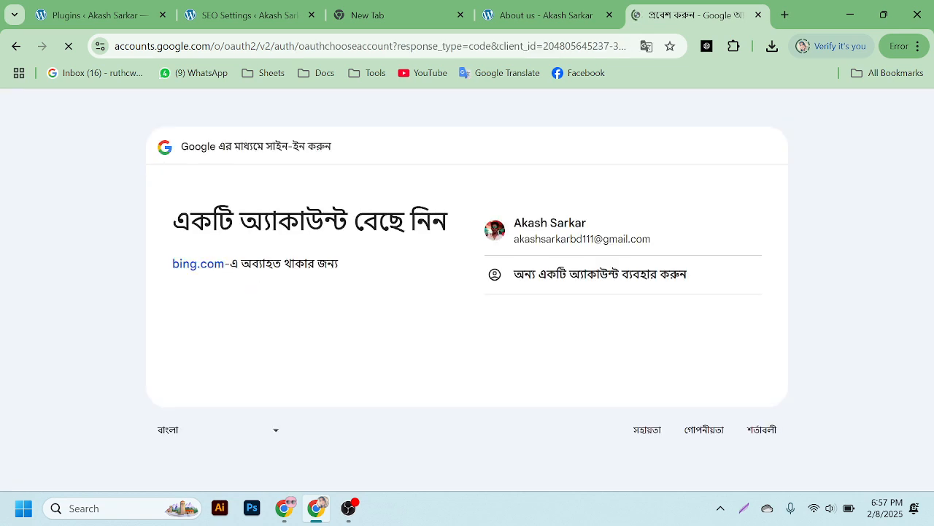
left_click(547, 238)
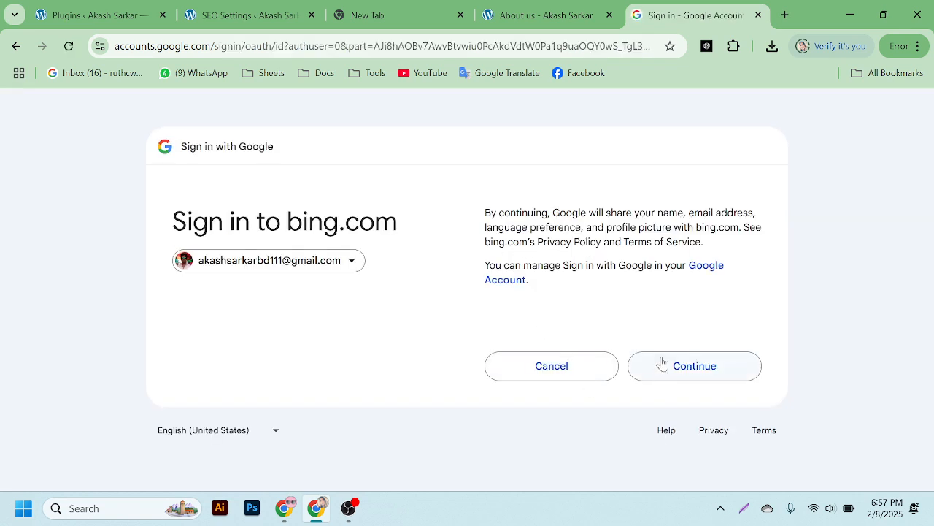
left_click(663, 363)
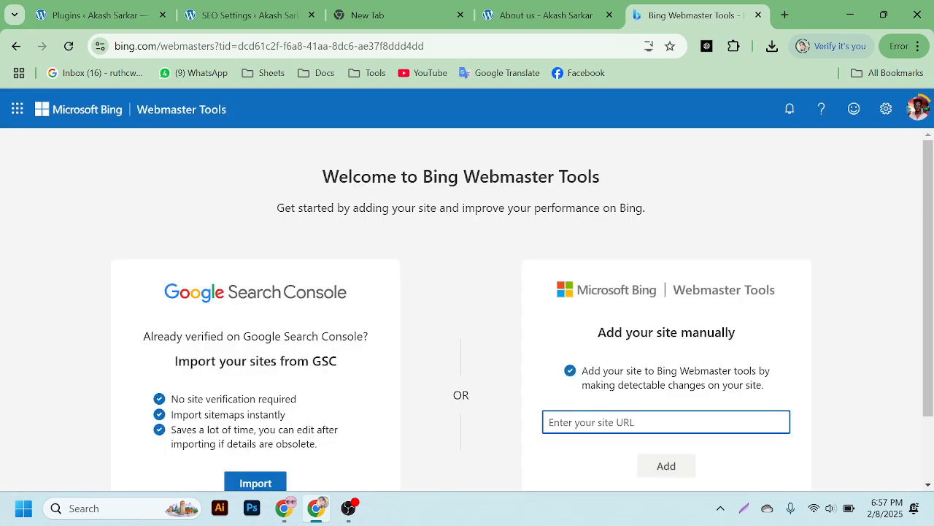
scroll(467, 306, "down", 2)
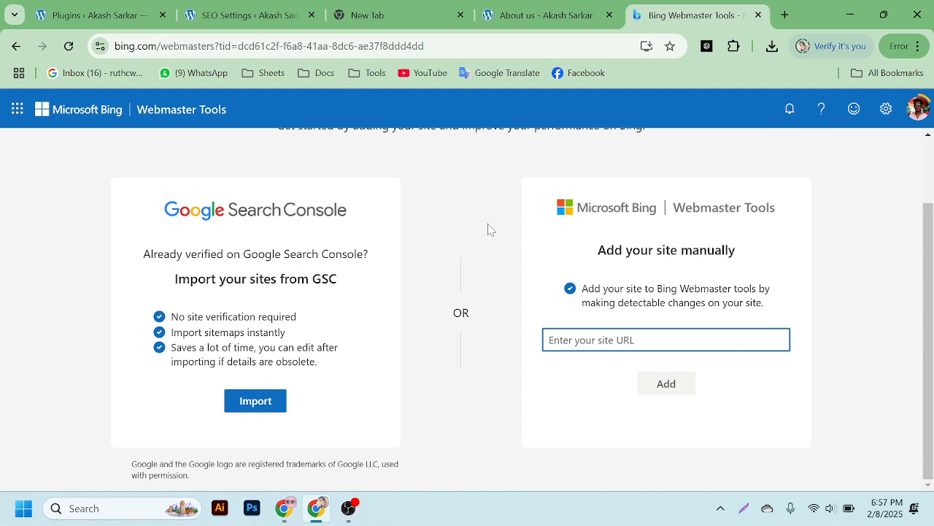
key("super+v")
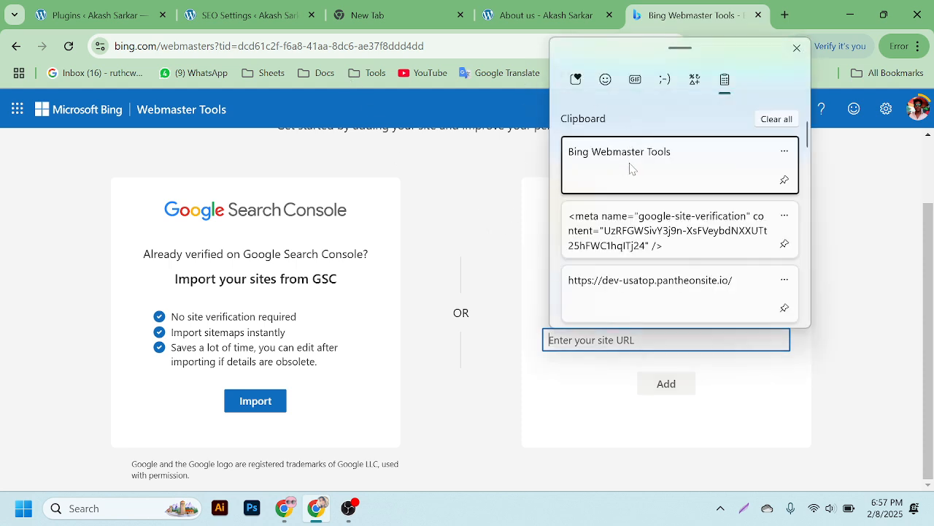
left_click(650, 281)
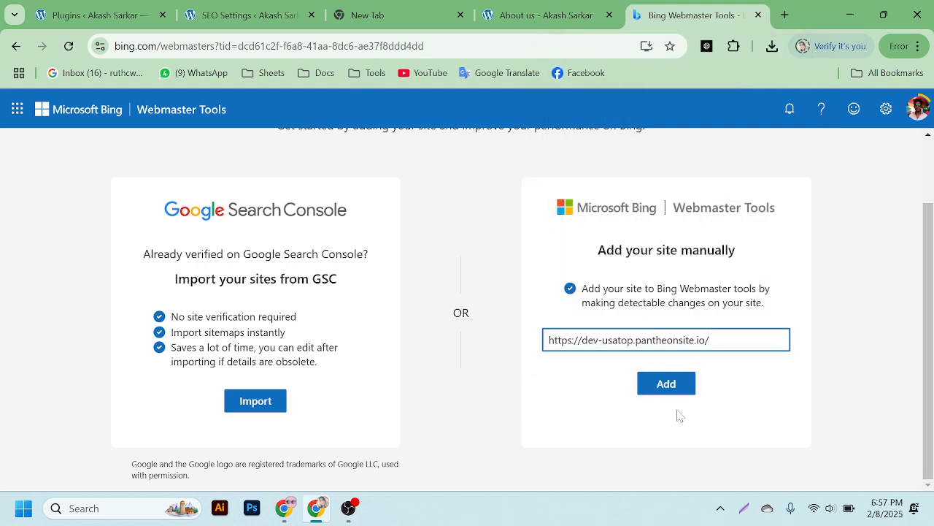
left_click(670, 385)
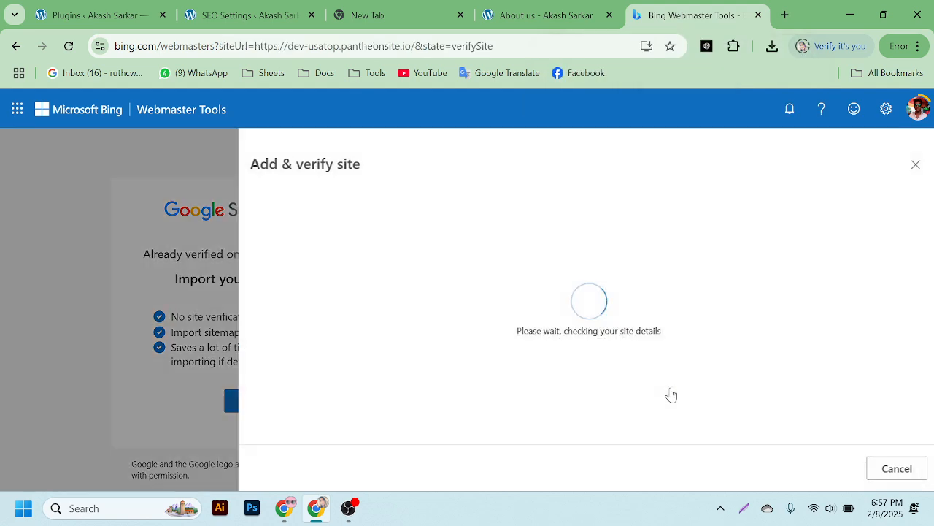
scroll(422, 344, "down", 2)
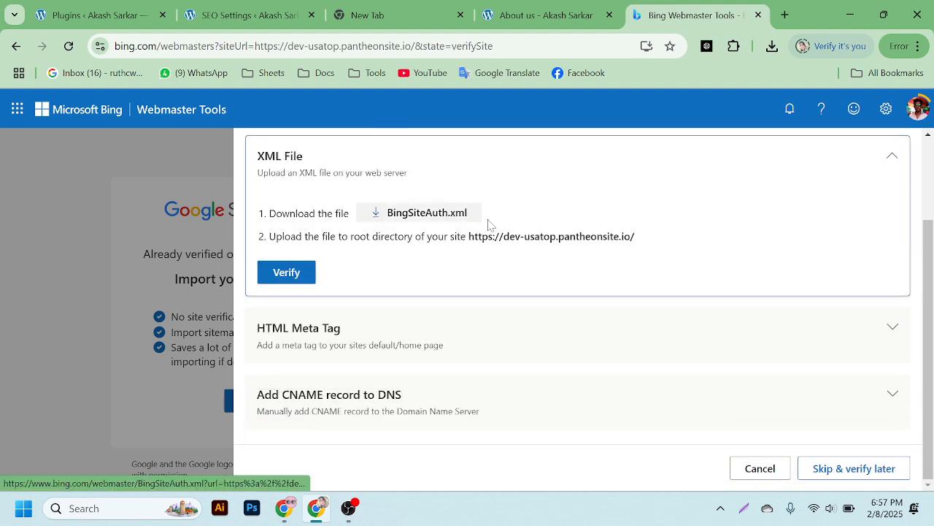
left_click(892, 166)
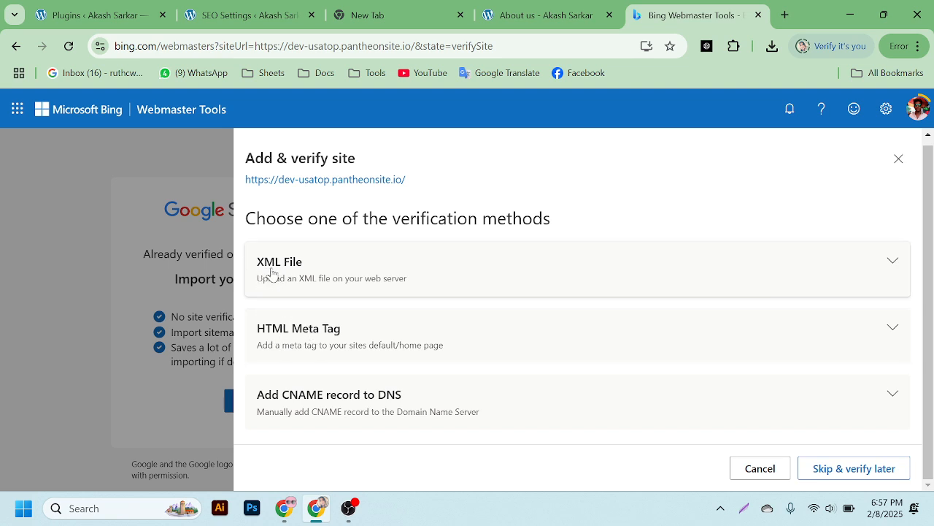
left_click(355, 346)
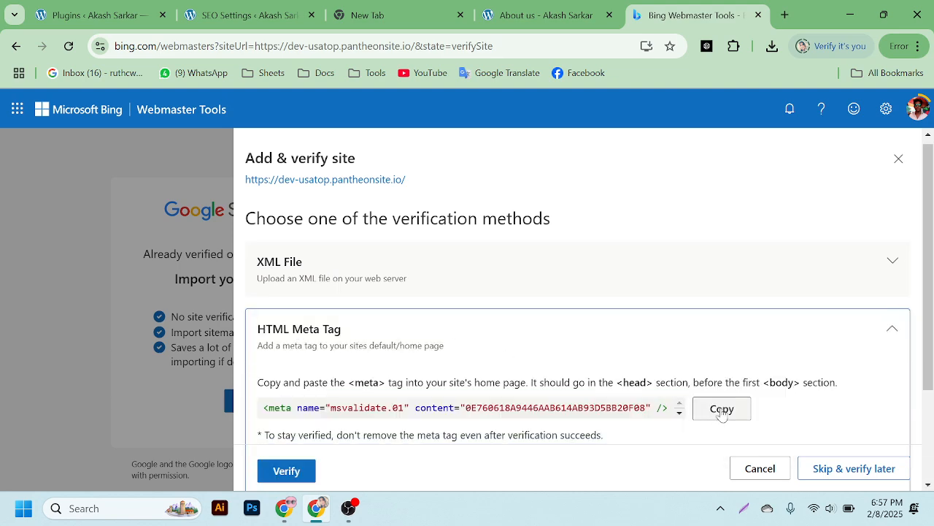
left_click(722, 411)
Paste the msvalidate.01 meta tag into Rank Math's Bing Webmaster Tools field and save the changes.
left_click(249, 7)
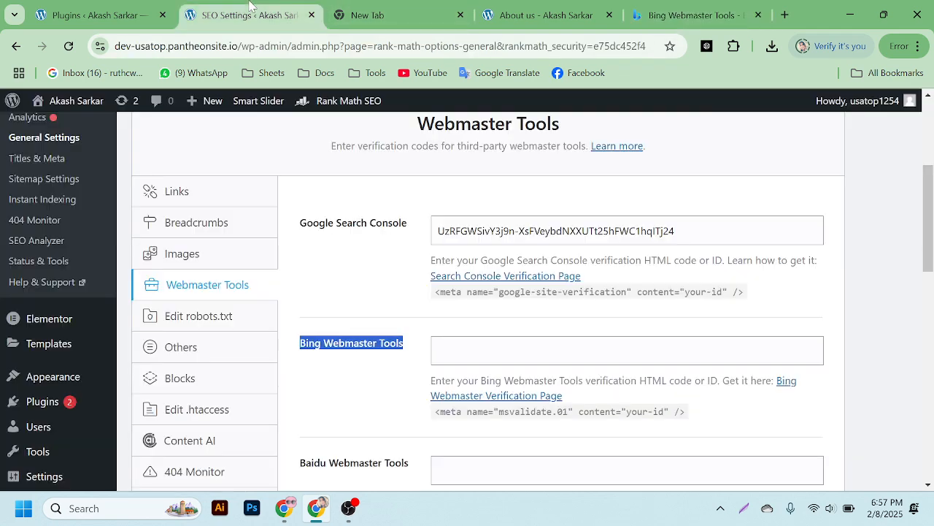
left_click(438, 350)
key("ctrl+v")
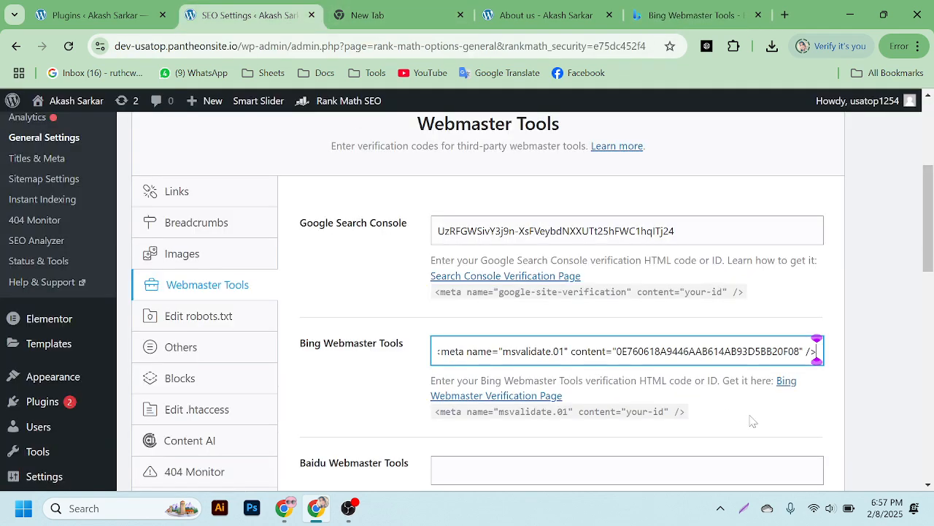
scroll(759, 408, "down", 15)
left_click(771, 393)
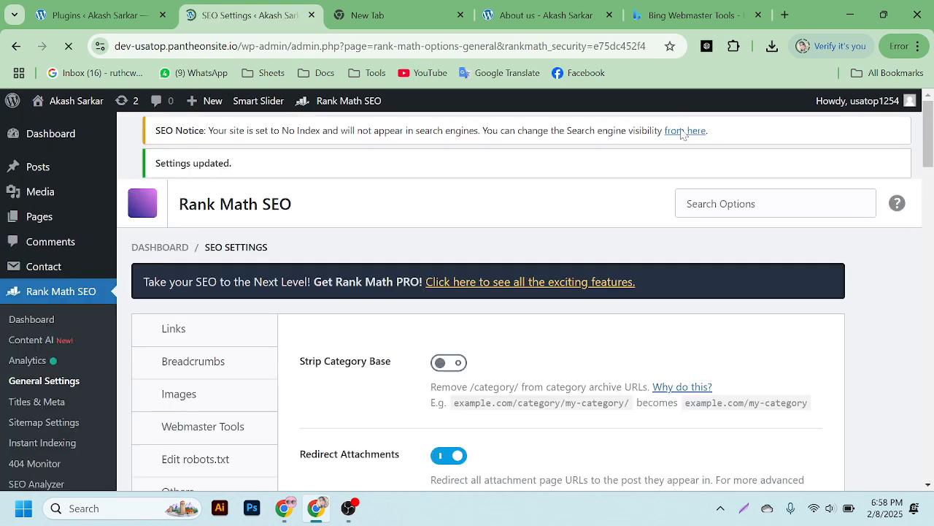
left_click(692, 15)
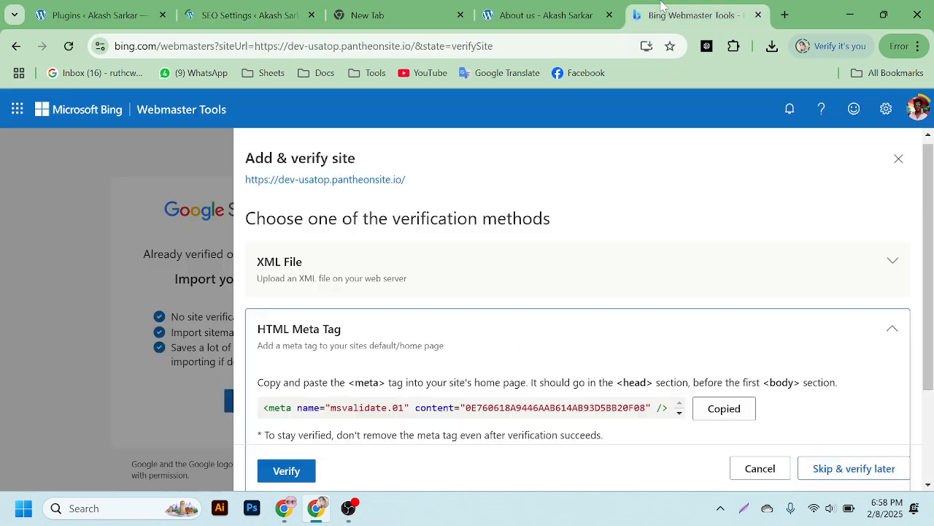
Try meta-tag verification in Bing, skip it, and re-add the suggested site URL.
scroll(525, 376, "down", 2)
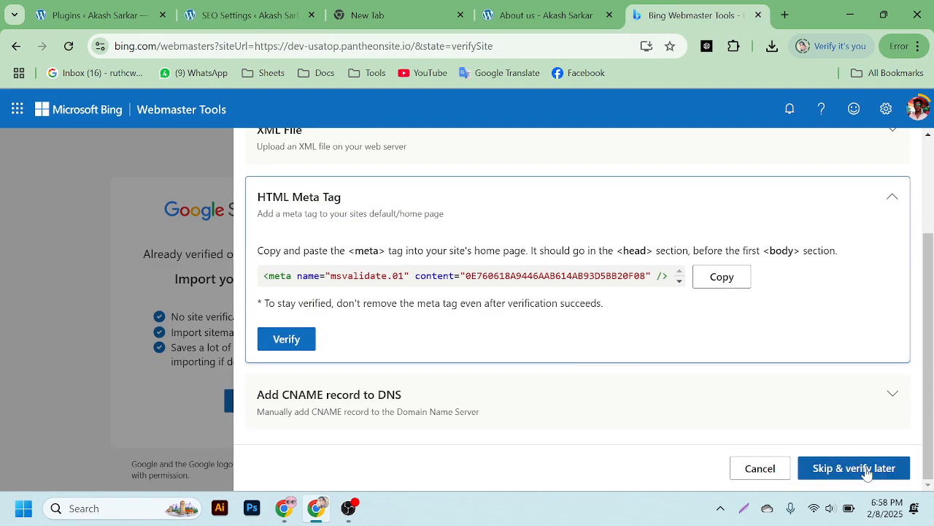
left_click(306, 343)
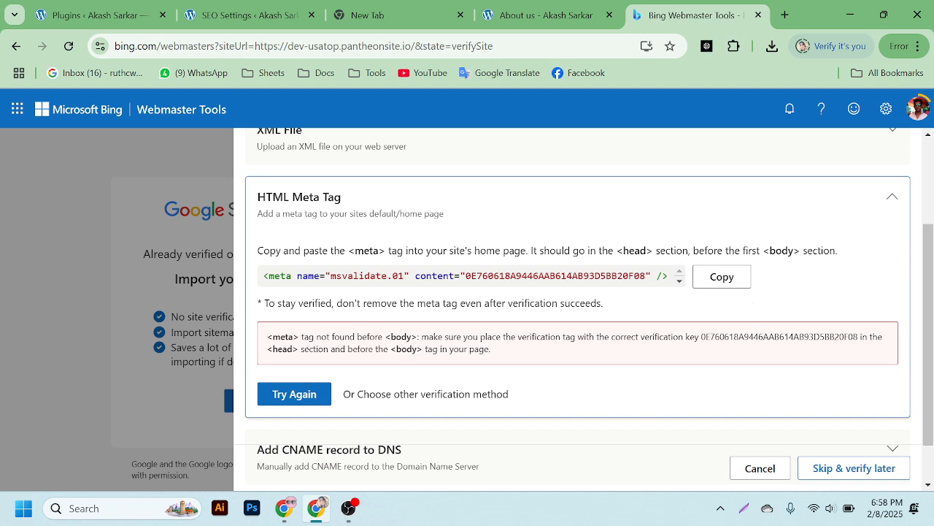
left_click(849, 474)
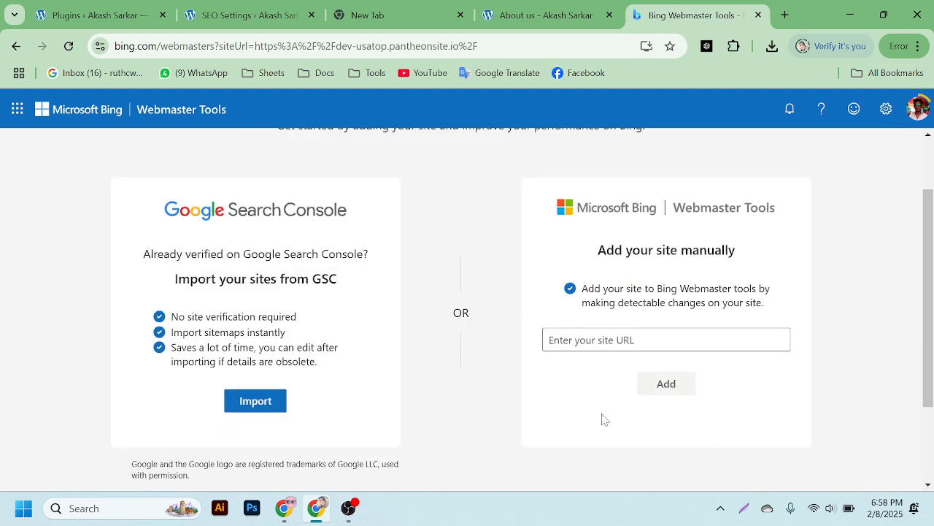
left_click(666, 339)
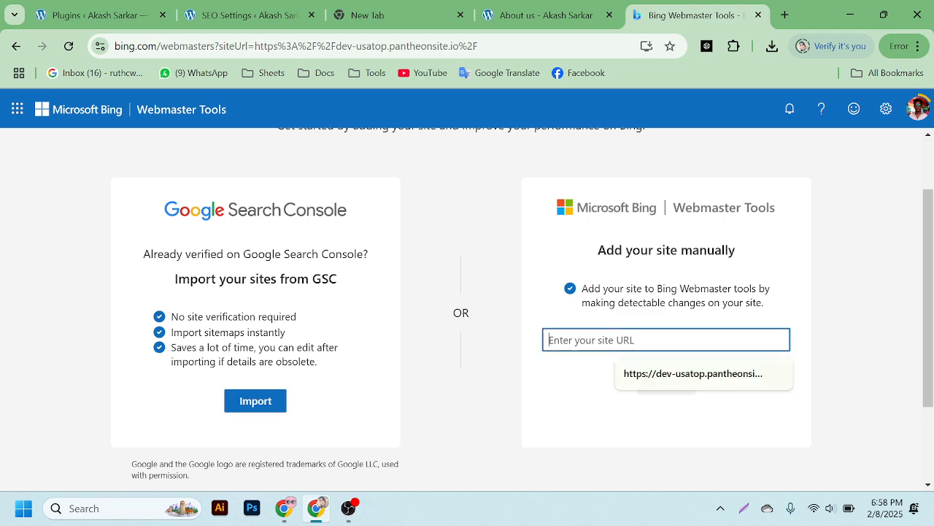
left_click(664, 378)
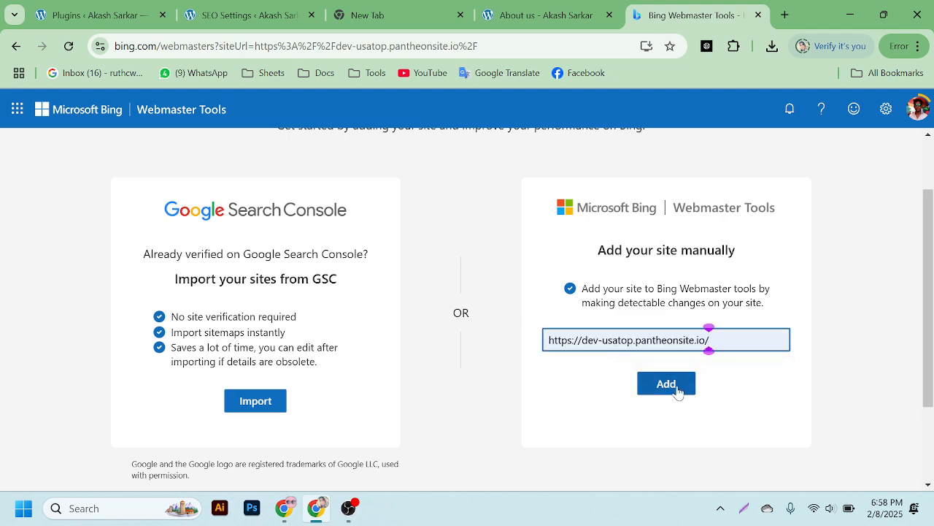
left_click(676, 387)
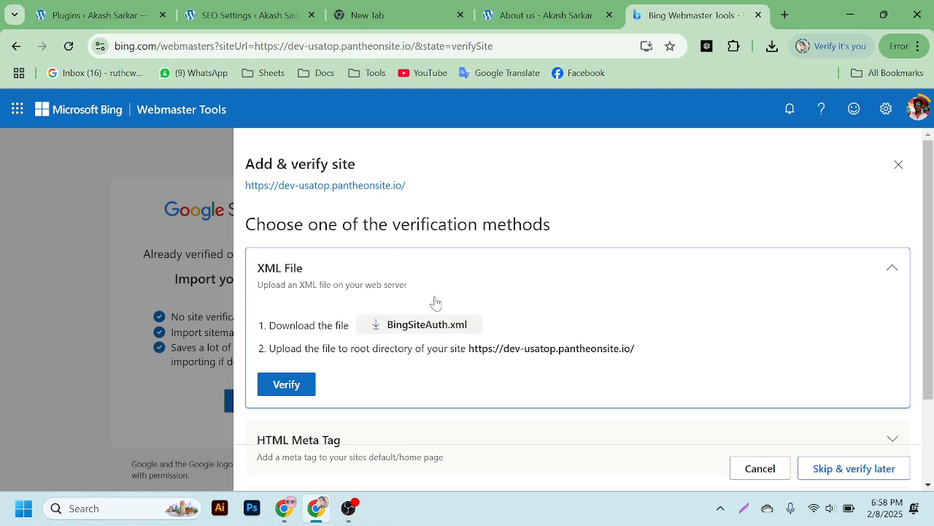
Copy the site's HTML Meta Tag verification code from Bing's verification methods.
left_click(891, 268)
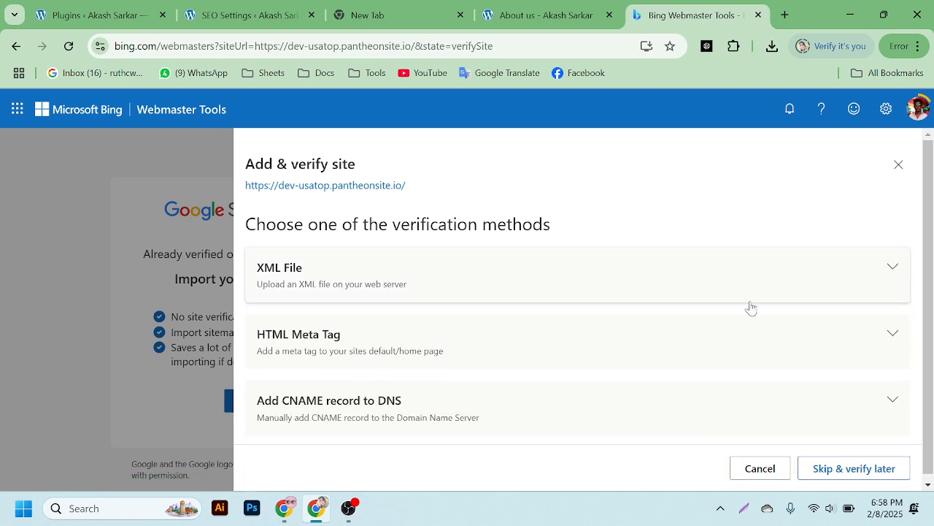
left_click(299, 346)
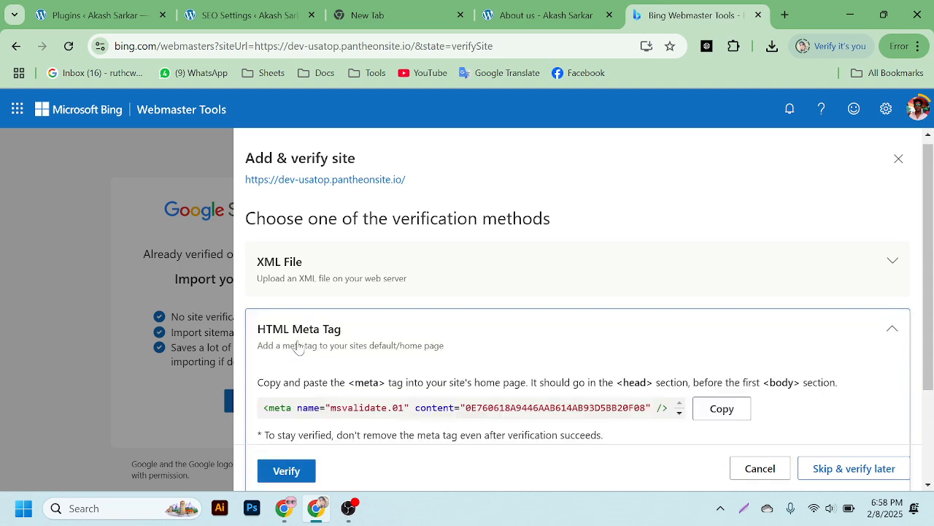
left_click(719, 408)
left_click(95, 15)
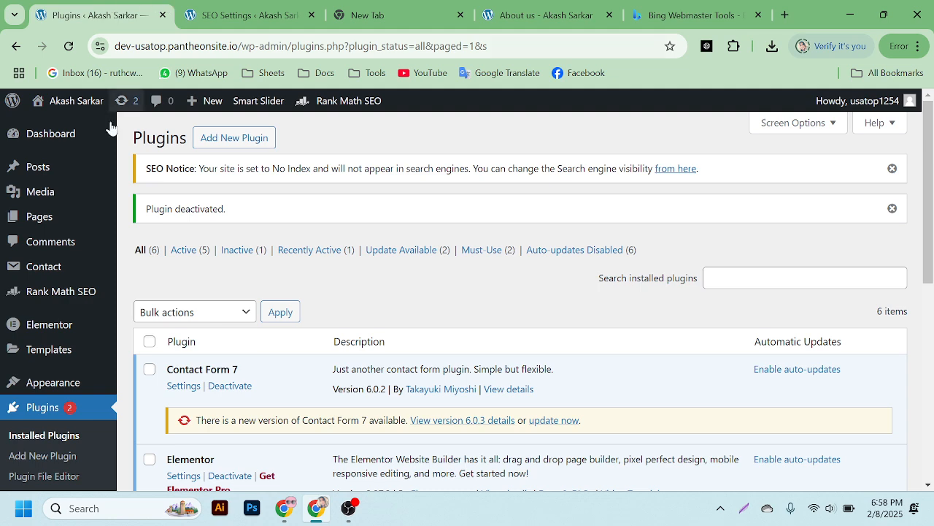
Open Plugins > Add New Plugin in a new tab and focus its Search Plugins box.
left_click(249, 10)
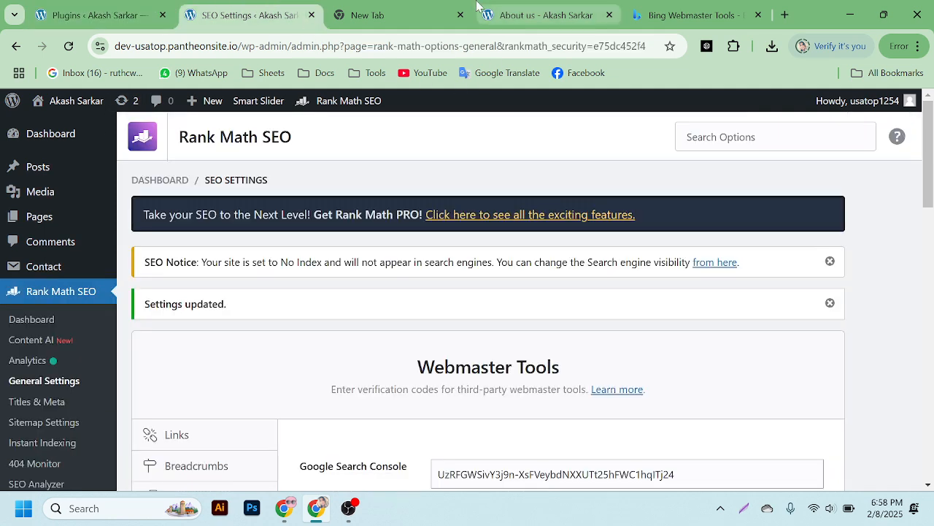
mouse_move(7, 200)
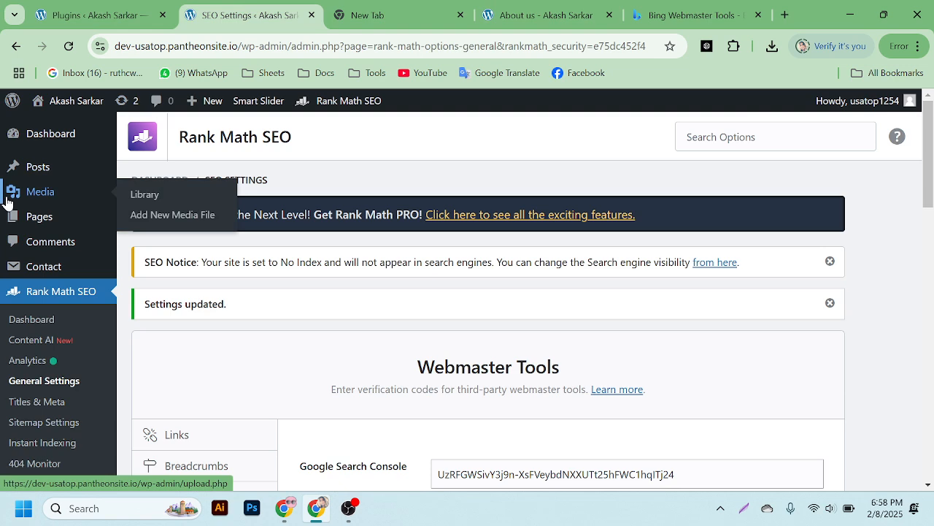
scroll(29, 365, "down", 3)
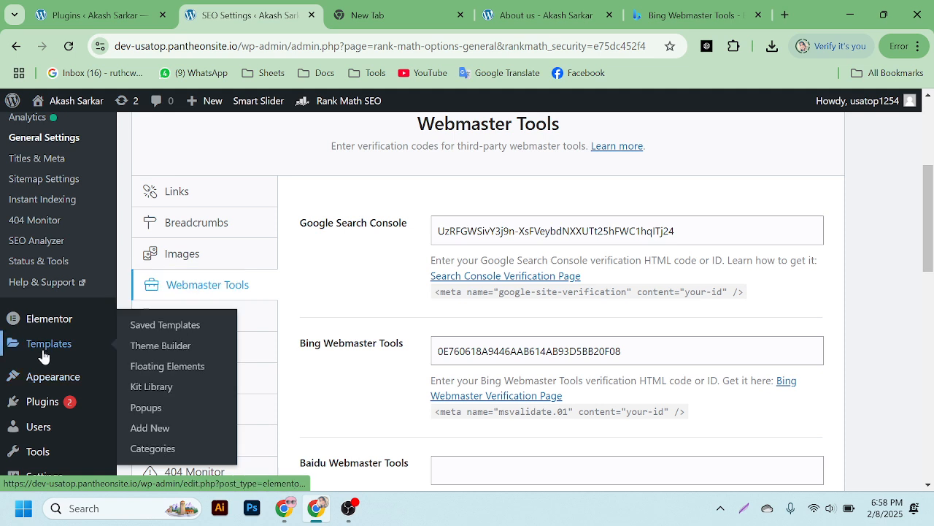
mouse_move(42, 406)
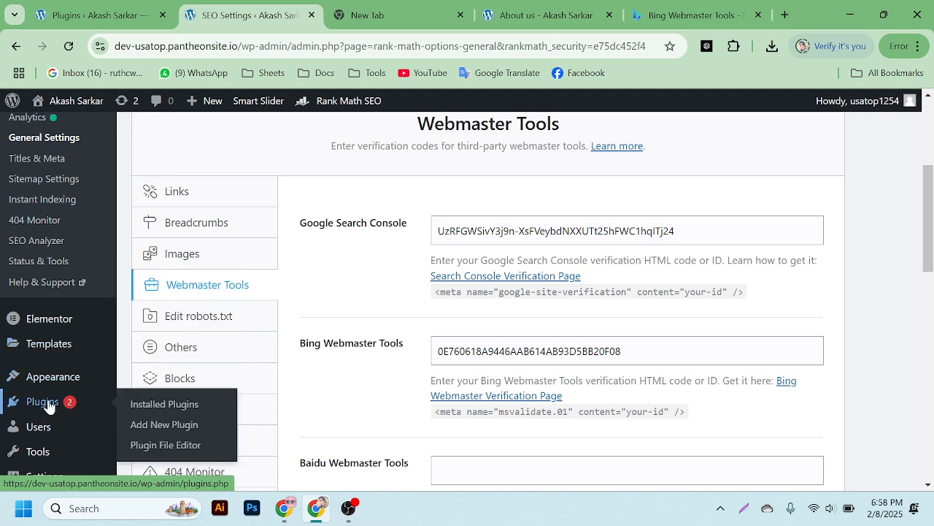
middle_click(156, 429)
key("ctrl+Tab")
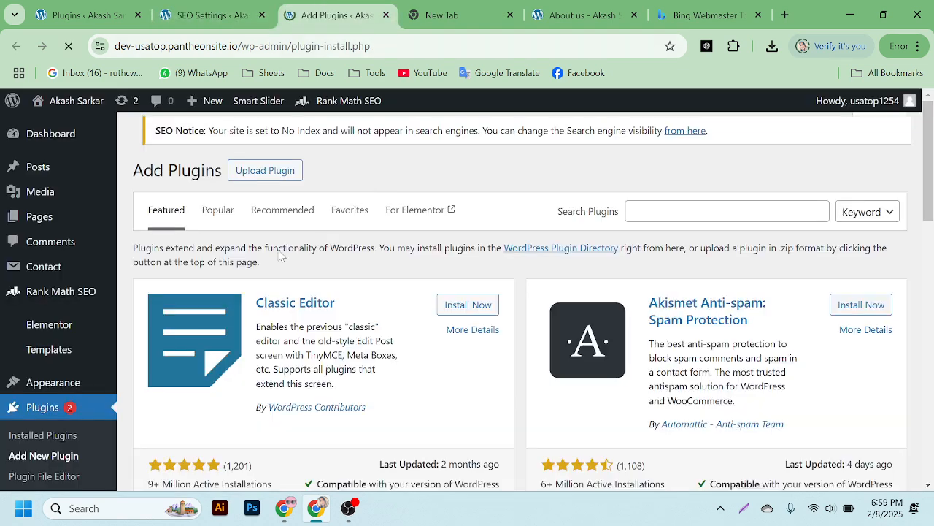
left_click(703, 211)
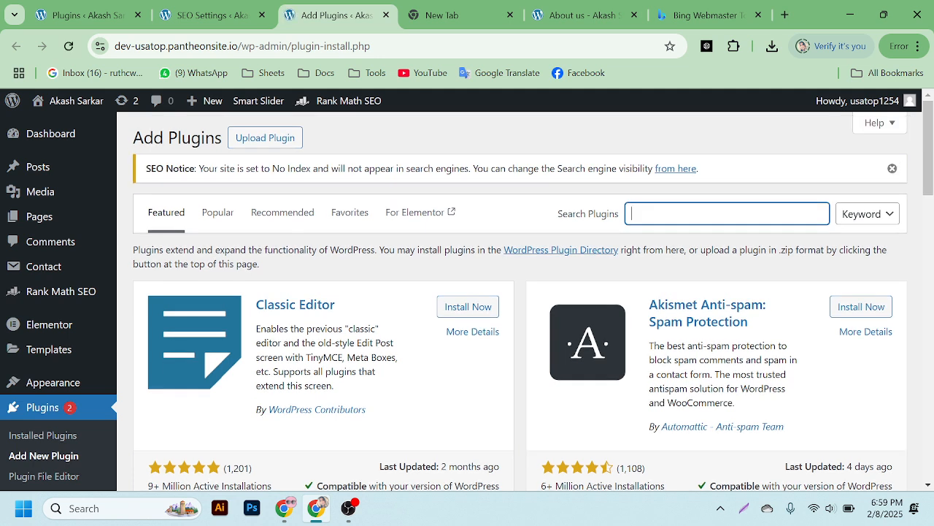
Glance over the Bing instructions and Rank Math settings, then return to the plugin search page.
left_click(708, 14)
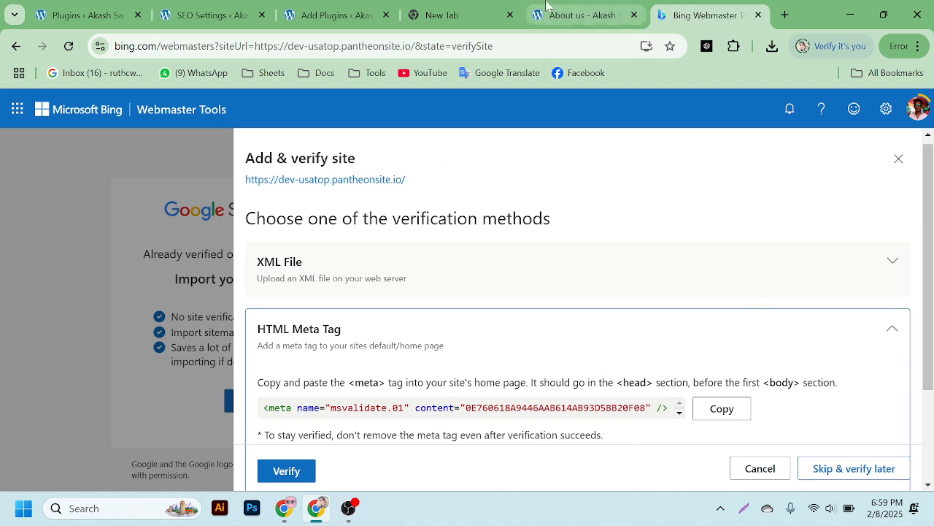
left_click(577, 15)
left_click(208, 15)
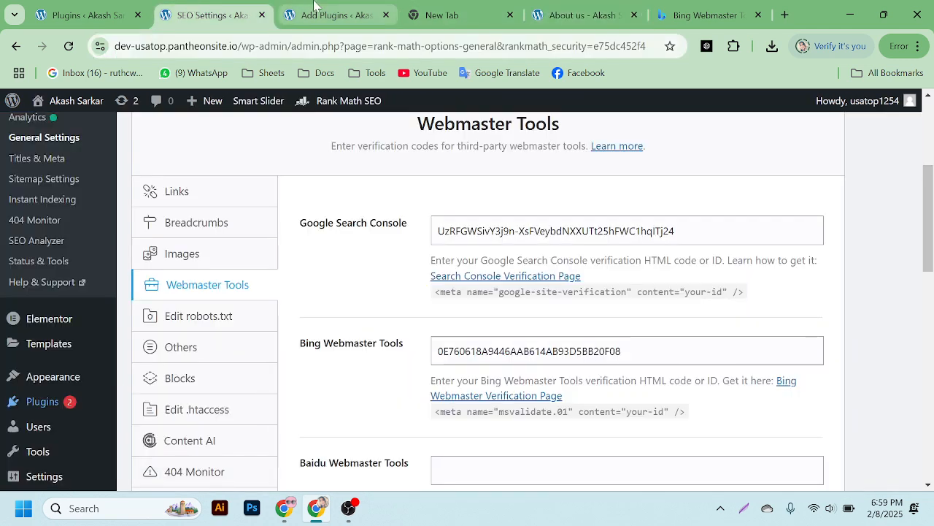
left_click(294, 6)
Replace the mistyped plugin search with the word 'head', copied from Bing's instructions.
type("he")
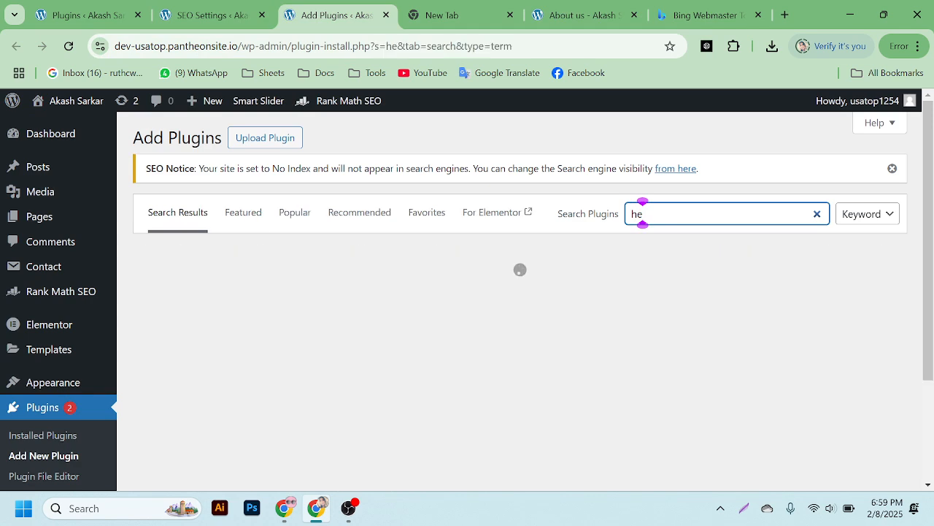
type("rda")
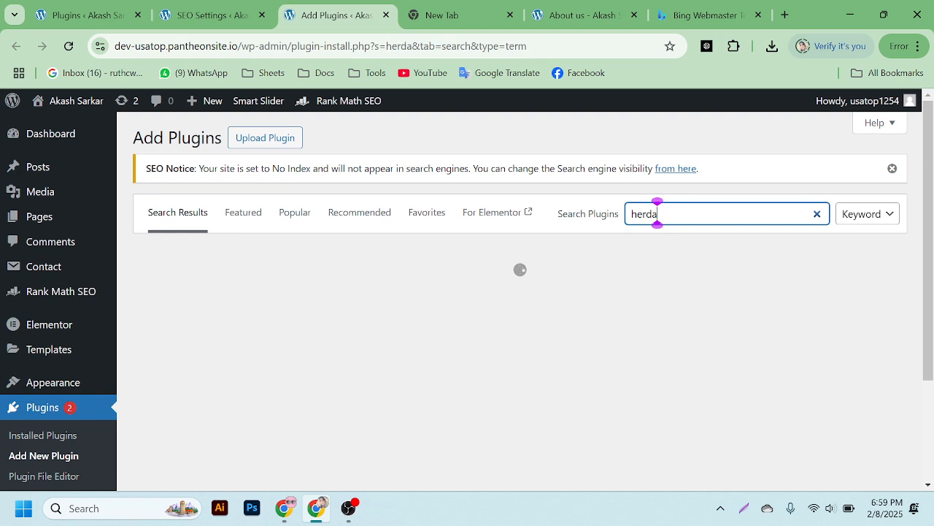
type("r")
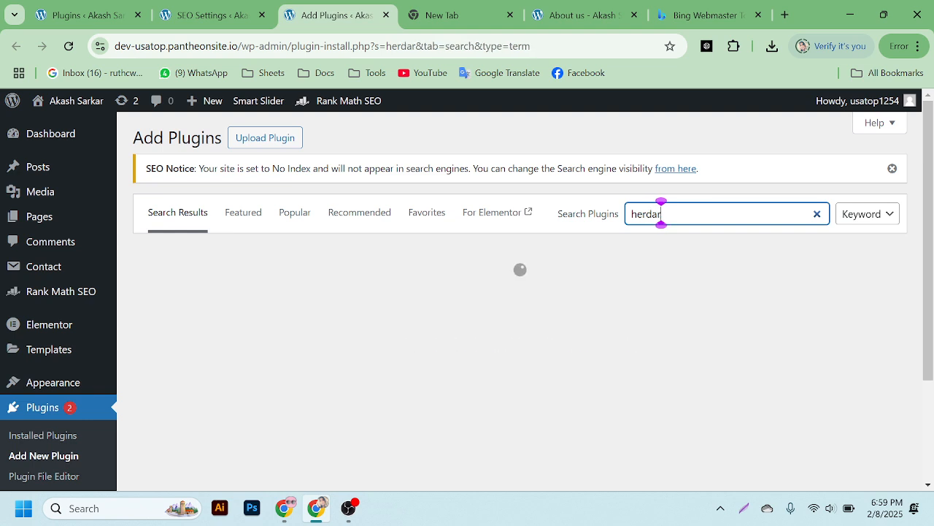
key("BackSpace")
key("BackSpace")
key("BackSpace")
key("BackSpace")
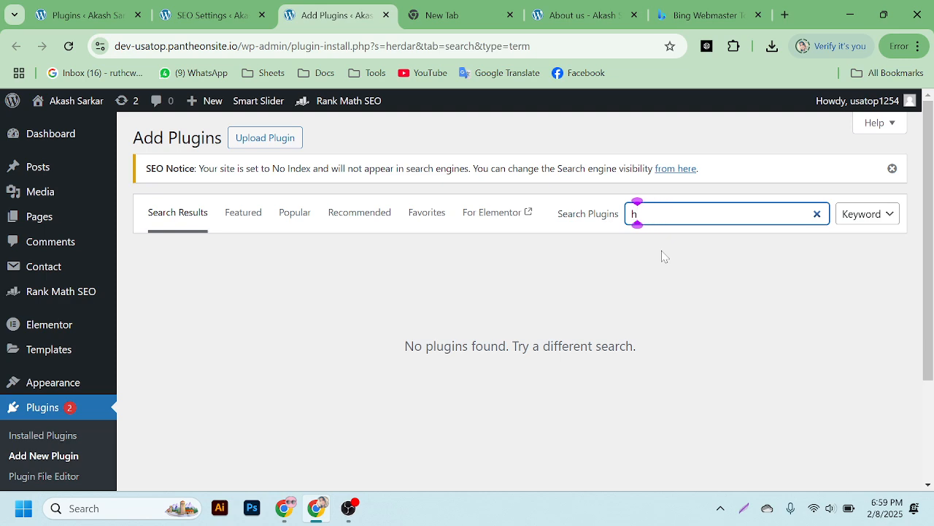
key("BackSpace")
left_click(678, 16)
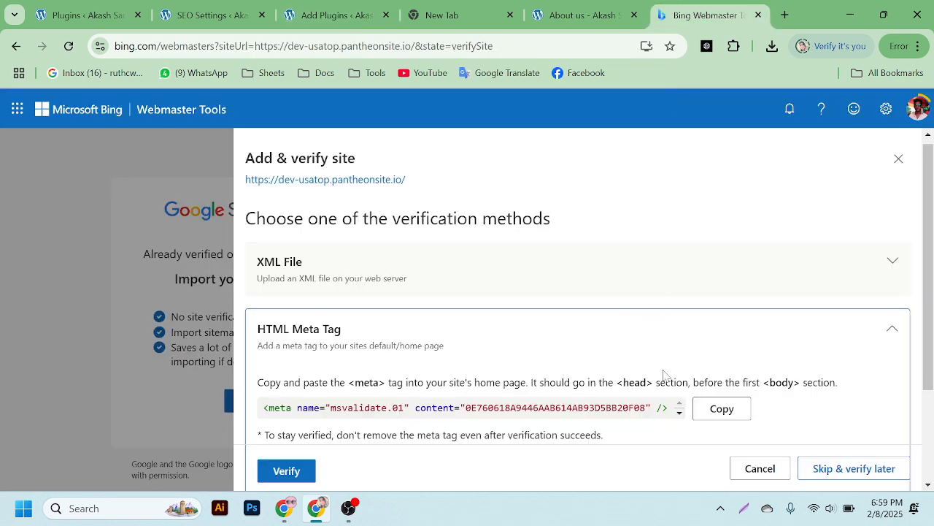
double_click(635, 382)
key("ctrl+c")
left_click(333, 15)
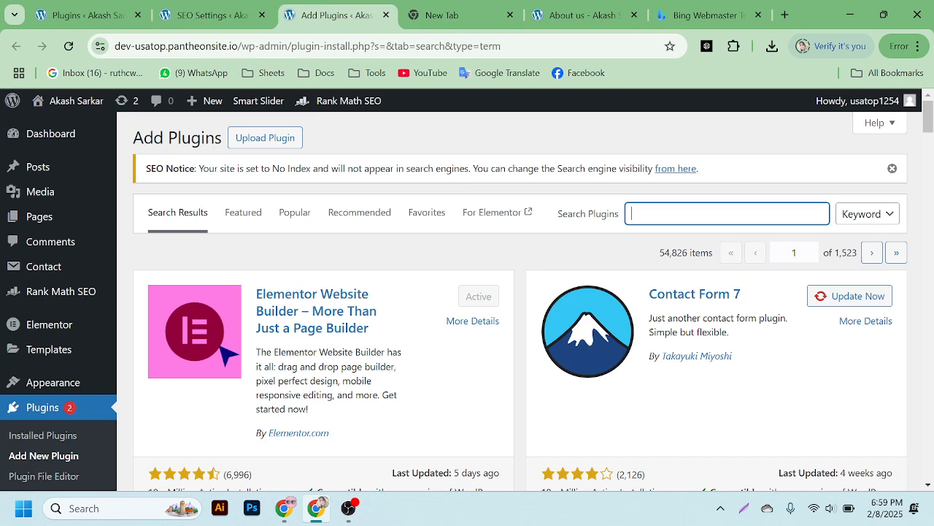
key("ctrl+v")
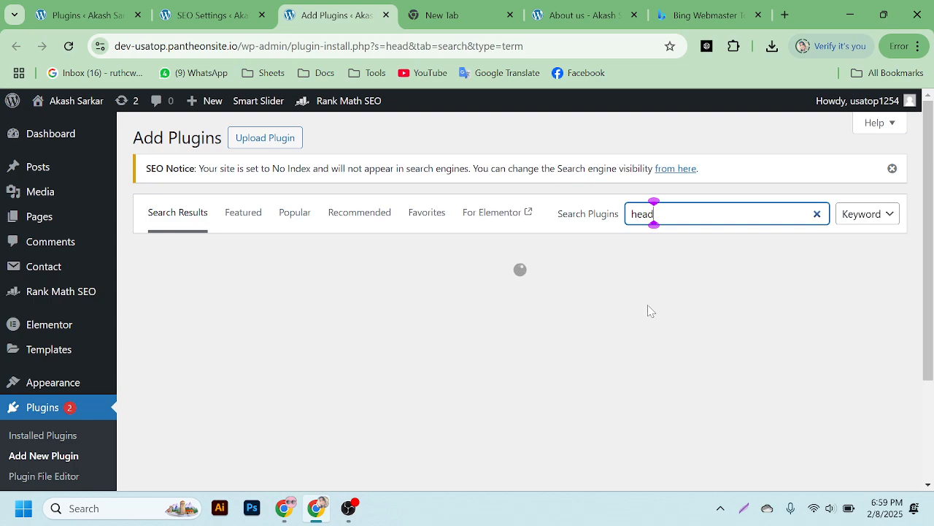
Refine the search to 'head fo' and browse the results to WPCode – Insert Headers and Footers.
scroll(683, 319, "down", 3)
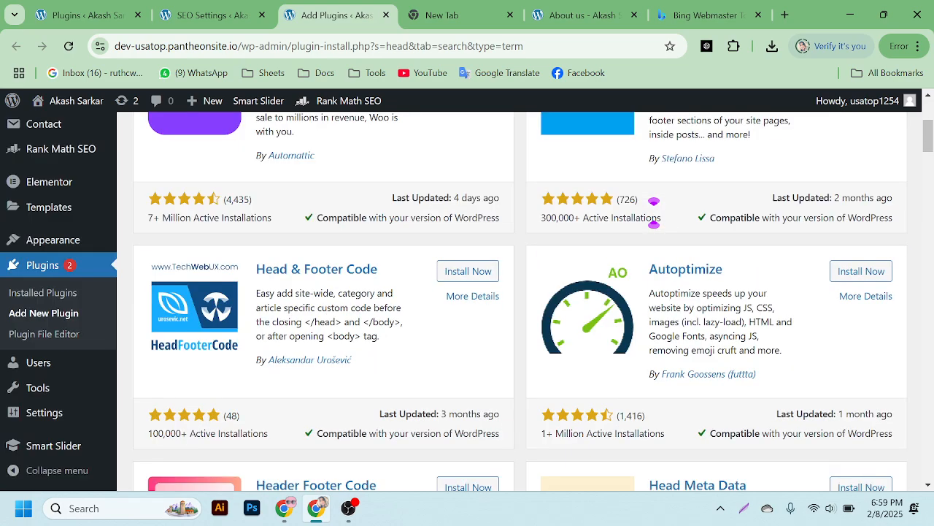
scroll(516, 358, "down", 3)
scroll(634, 287, "up", 6)
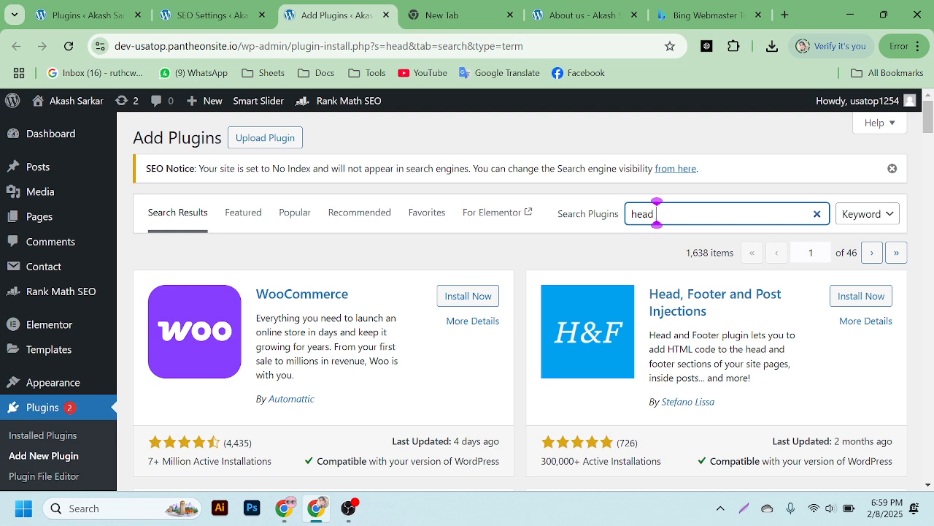
type("fo")
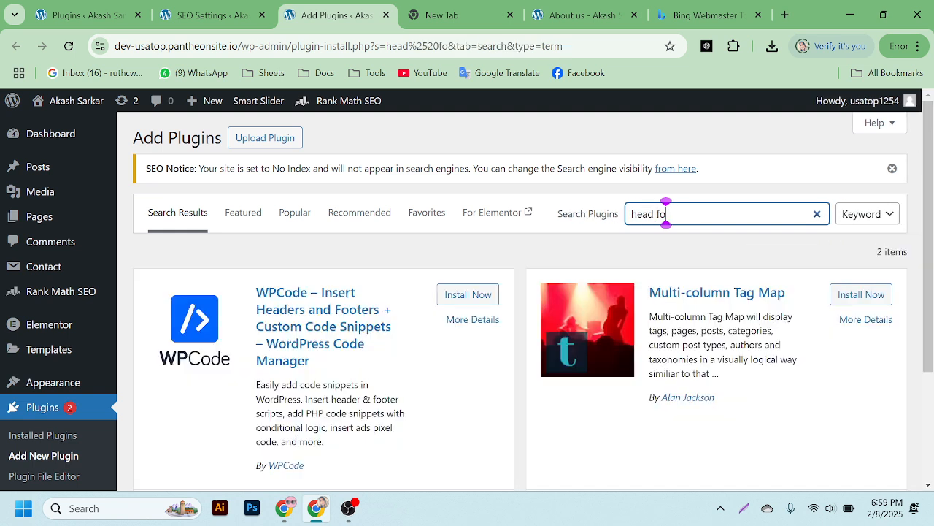
scroll(270, 319, "down", 2)
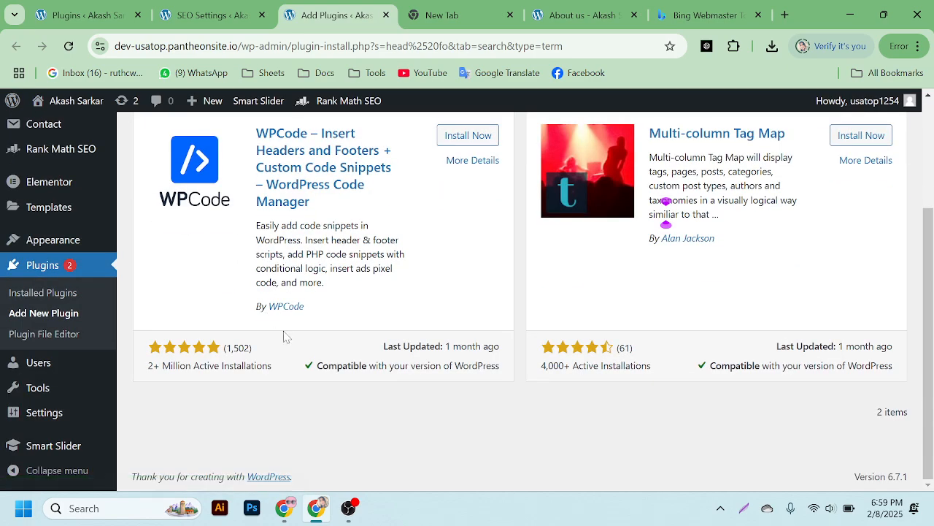
scroll(286, 338, "up", 3)
scroll(273, 357, "down", 3)
scroll(306, 357, "up", 2)
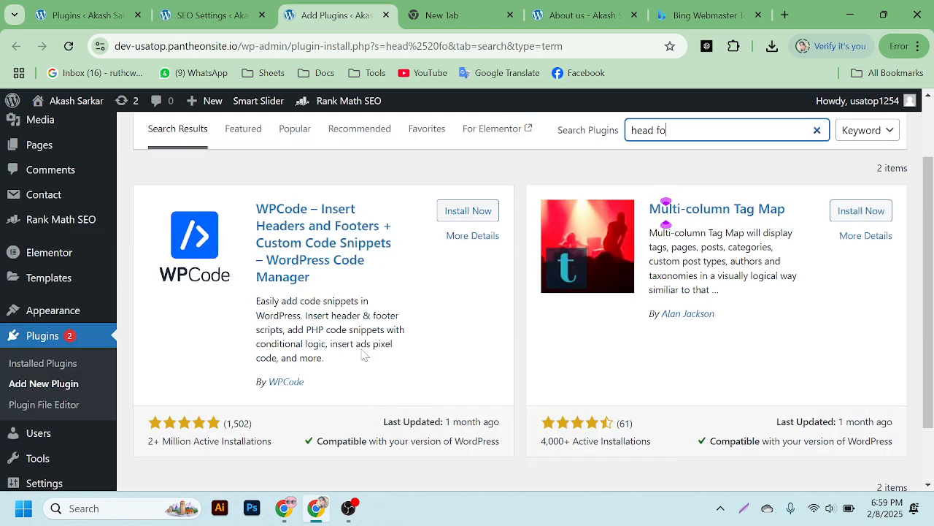
Install and activate WPCode, then go to its Code Snippets page.
left_click(468, 294)
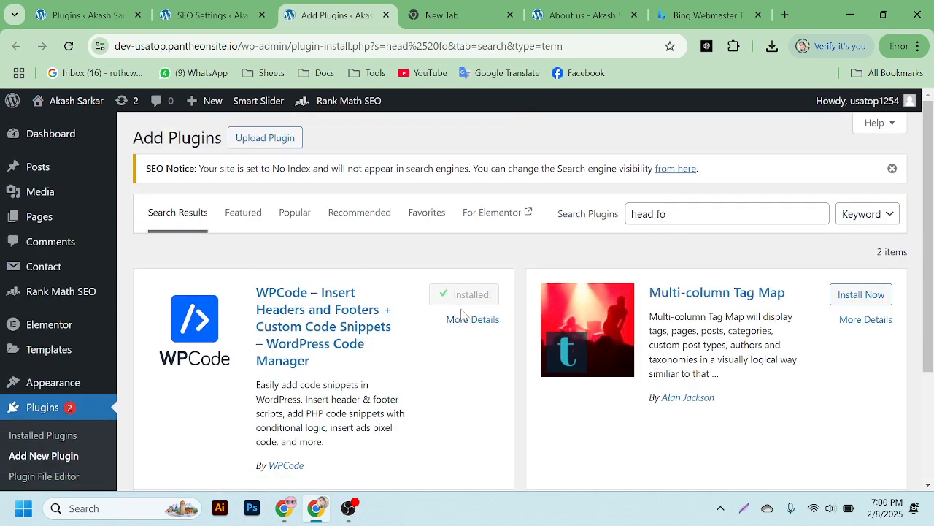
left_click(475, 299)
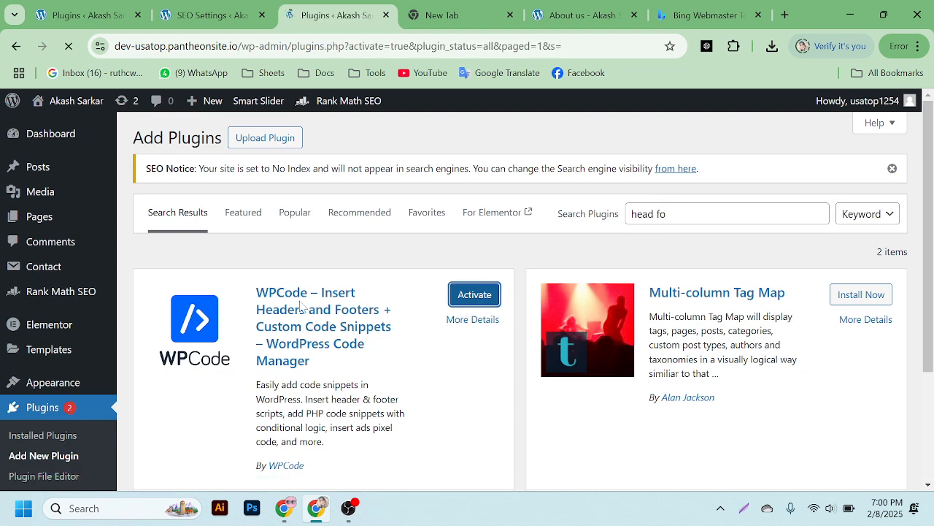
scroll(156, 296, "down", 3)
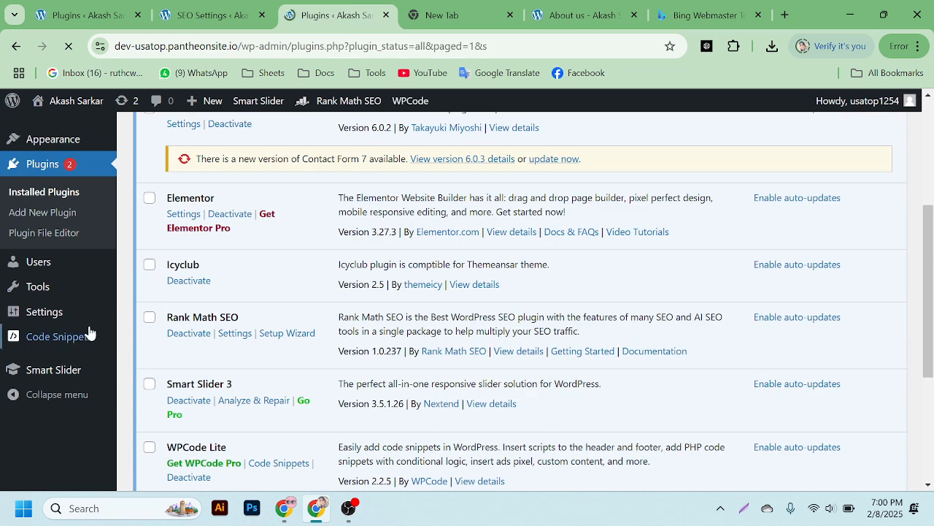
mouse_move(58, 421)
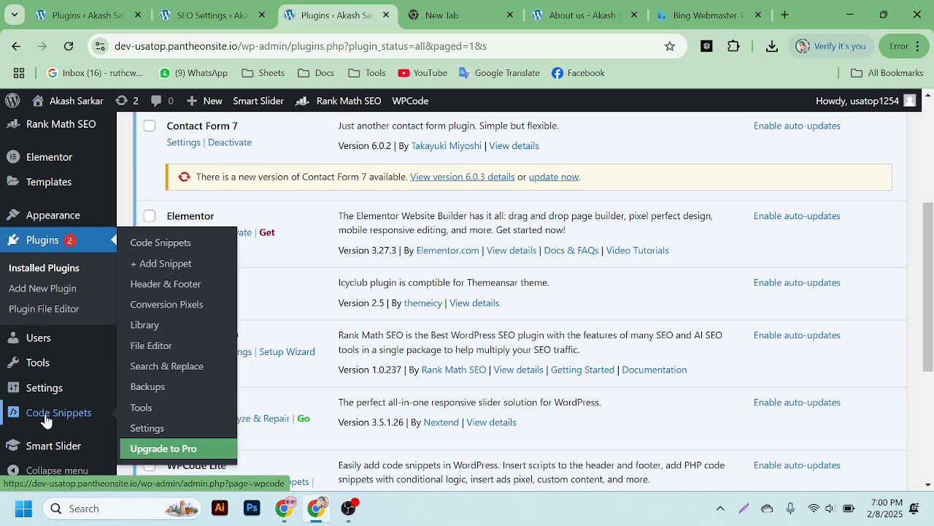
left_click(45, 418)
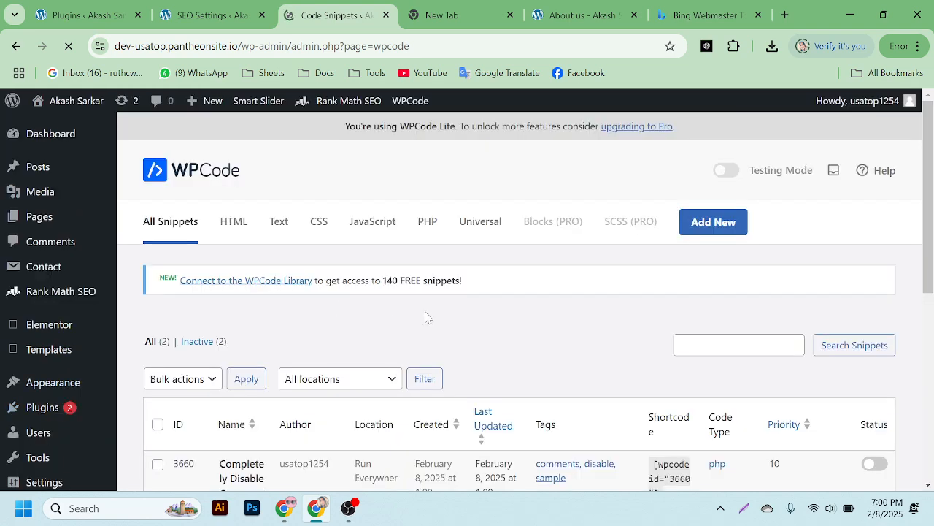
Begin a new snippet with Add New, reaching the Snippet Library options.
scroll(427, 317, "down", 3)
scroll(407, 324, "up", 3)
scroll(494, 305, "down", 5)
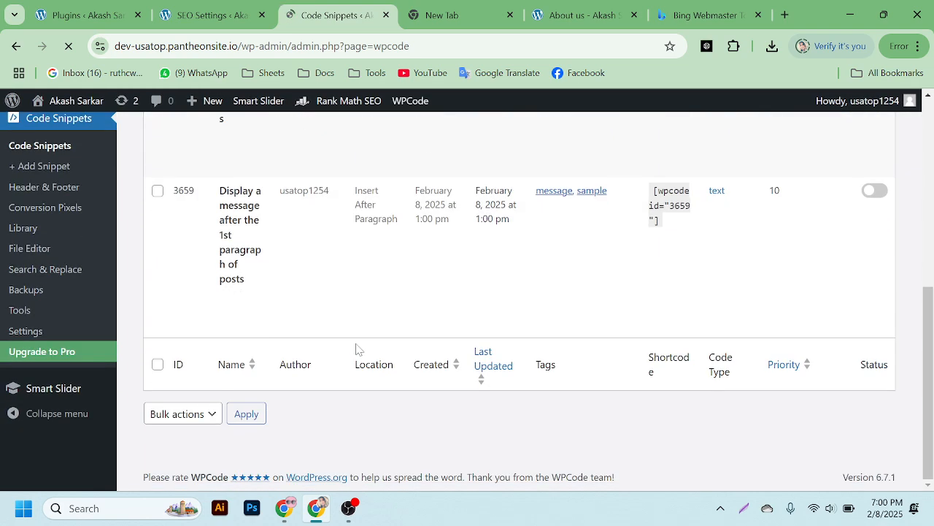
scroll(344, 351, "up", 5)
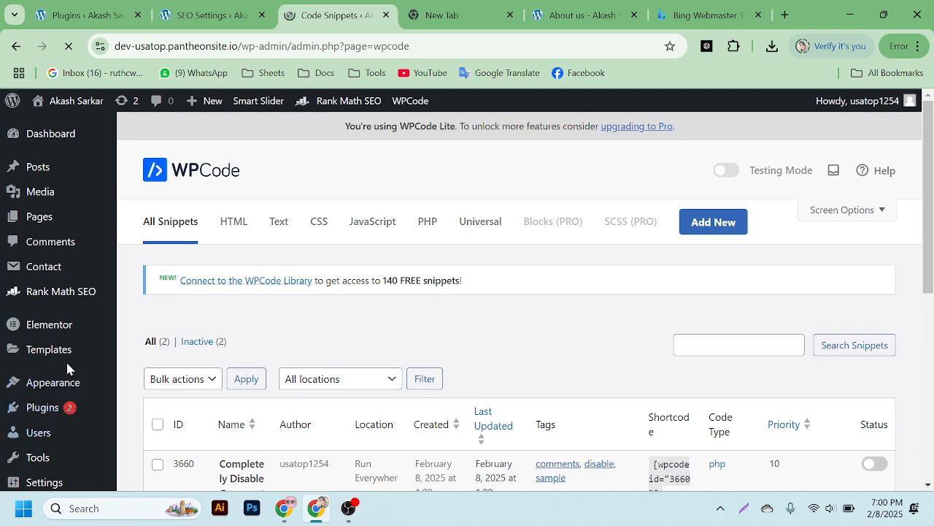
scroll(51, 409, "down", 5)
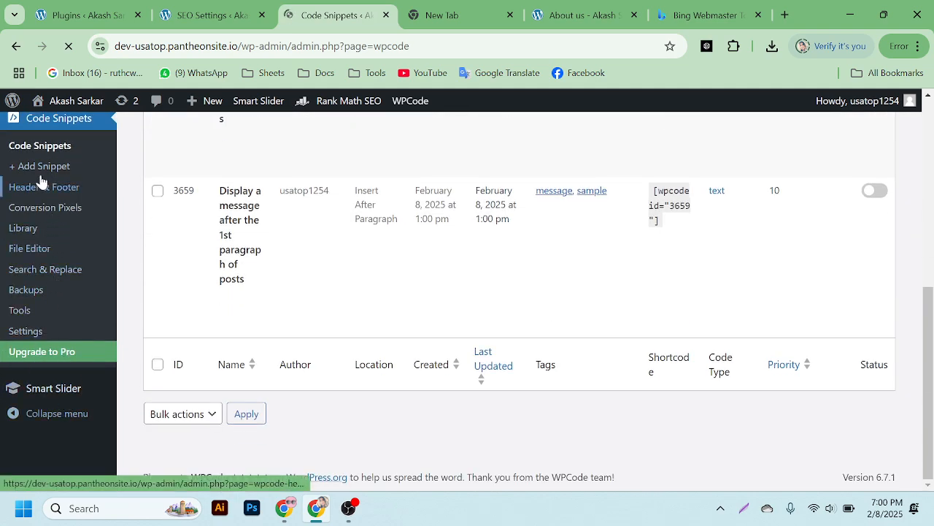
mouse_move(31, 151)
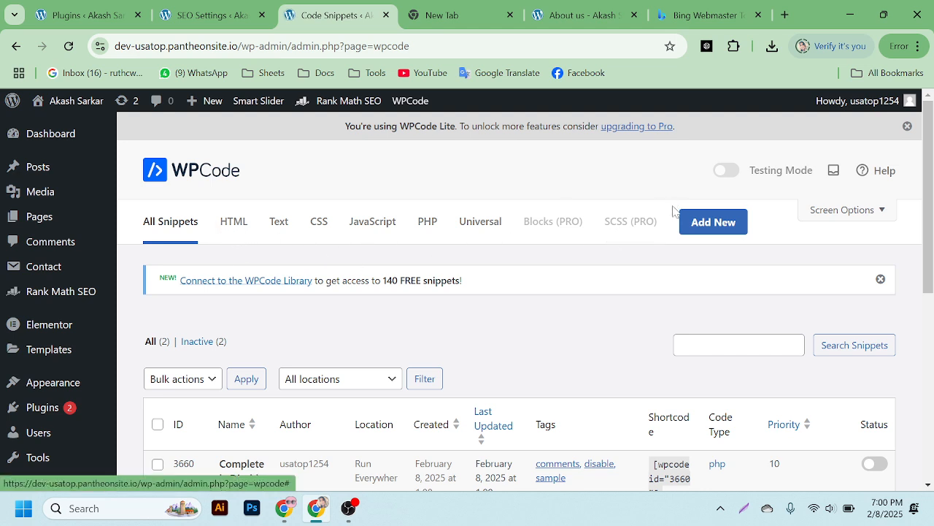
left_click(705, 221)
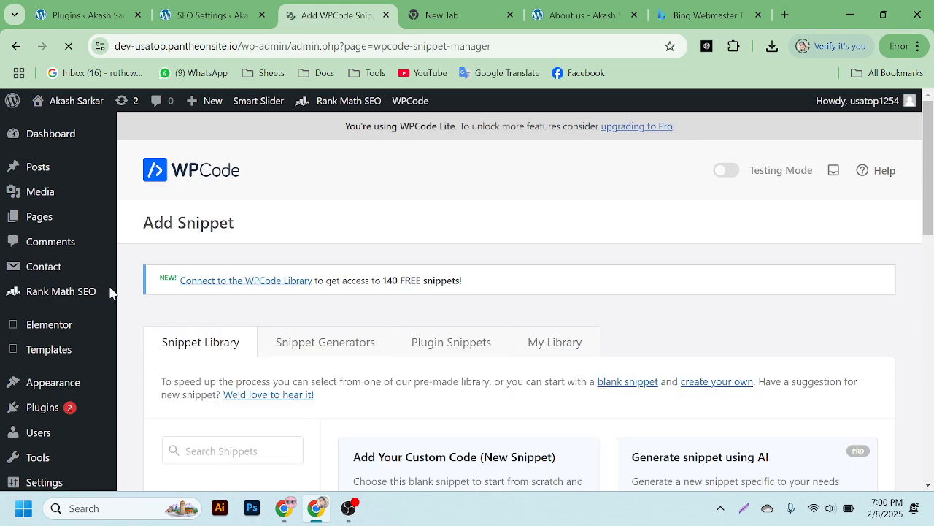
Open WPCode's Global Header and Footer page and bring back Bing's HTML Meta Tag instructions.
scroll(57, 419, "down", 8)
scroll(51, 279, "up", 4)
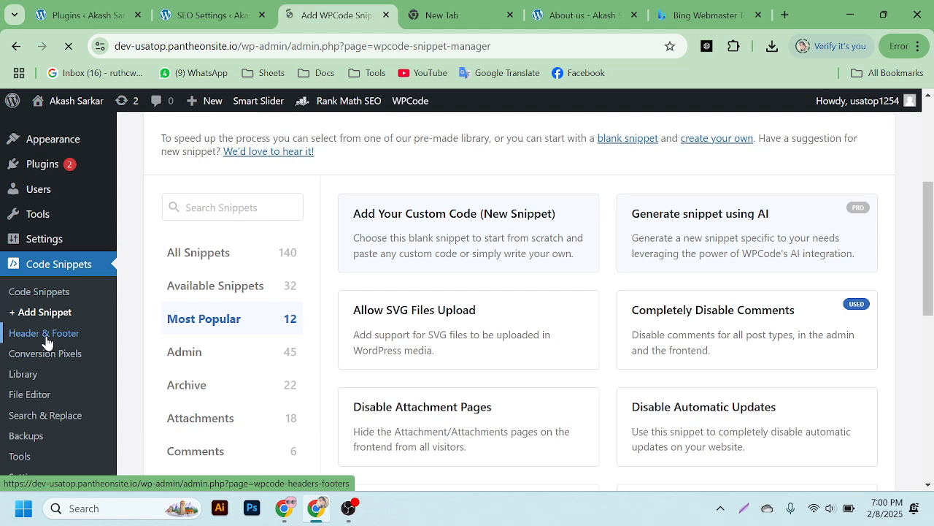
left_click(704, 15)
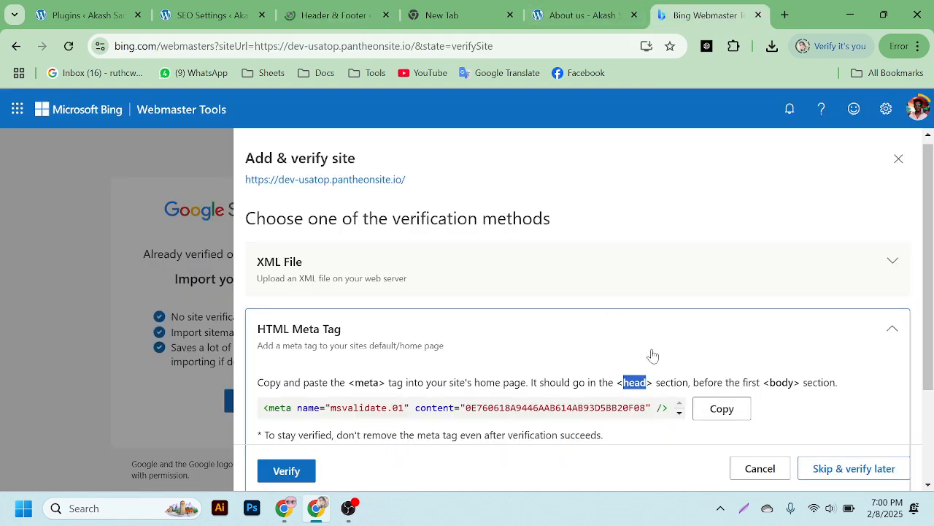
left_click(334, 14)
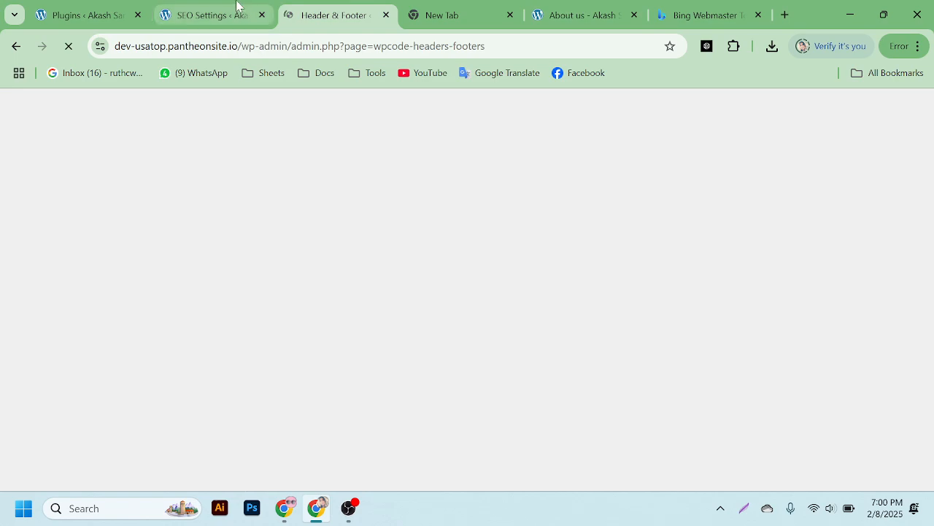
left_click(229, 19)
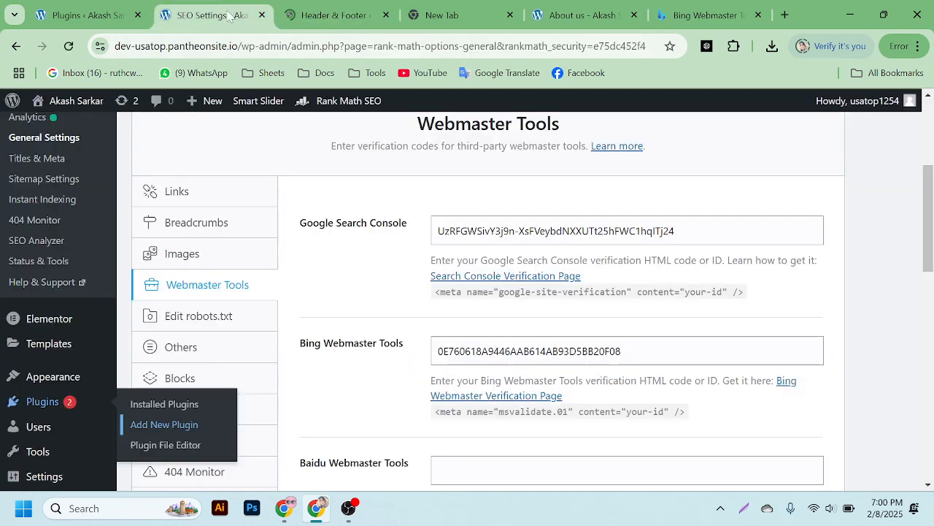
left_click(311, 6)
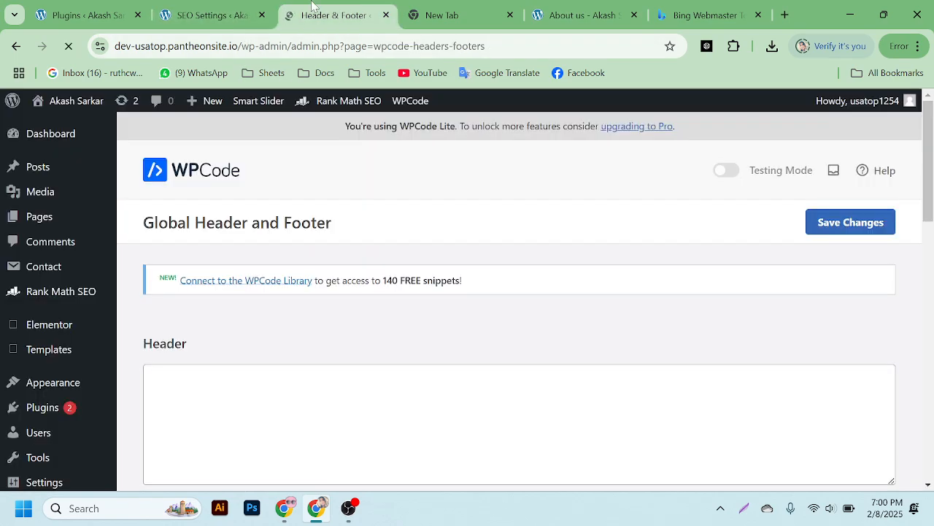
scroll(244, 361, "down", 3)
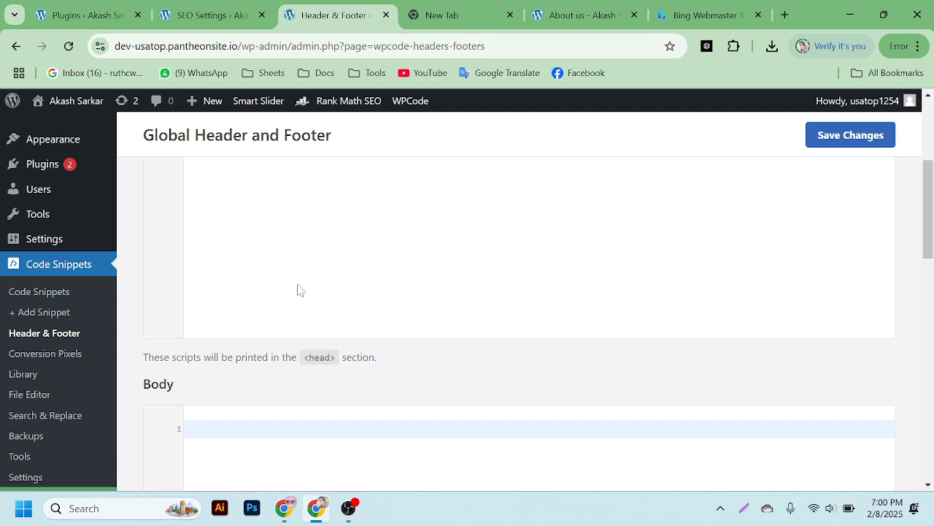
scroll(298, 290, "up", 3)
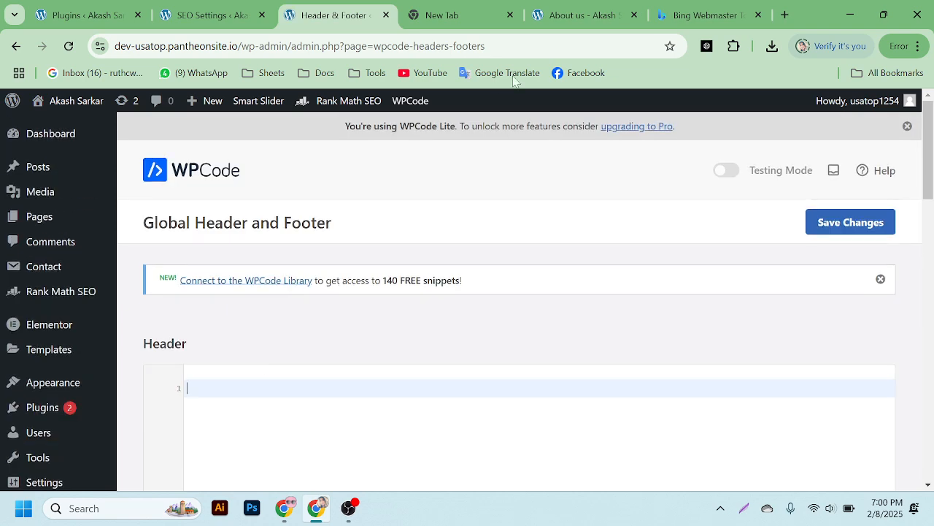
left_click(692, 15)
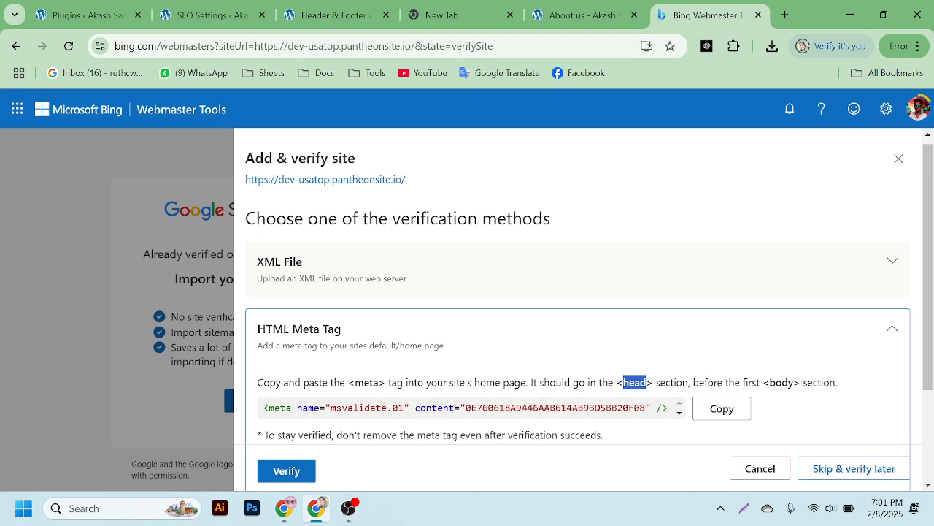
Paste Bing's msvalidate.01 meta tag into WPCode's Header box and save, getting Settings Saved.
left_click(719, 410)
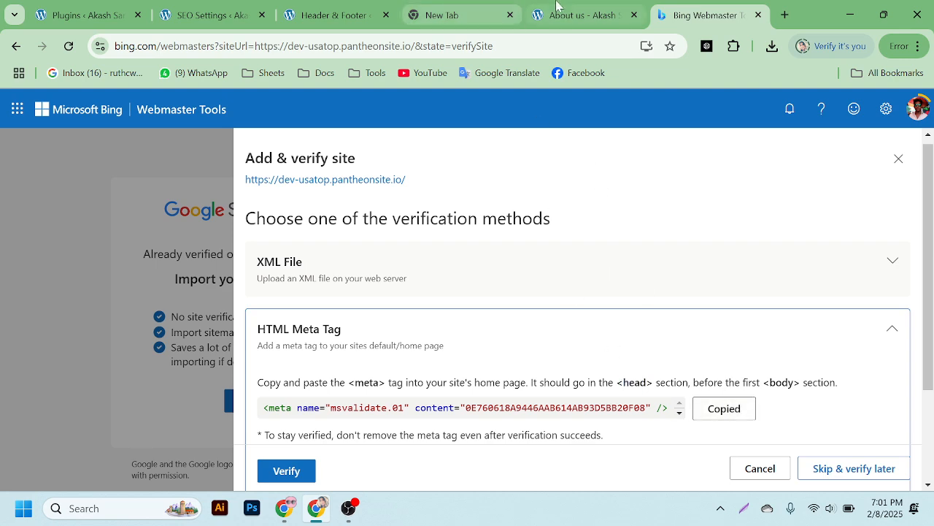
left_click(584, 14)
left_click(344, 7)
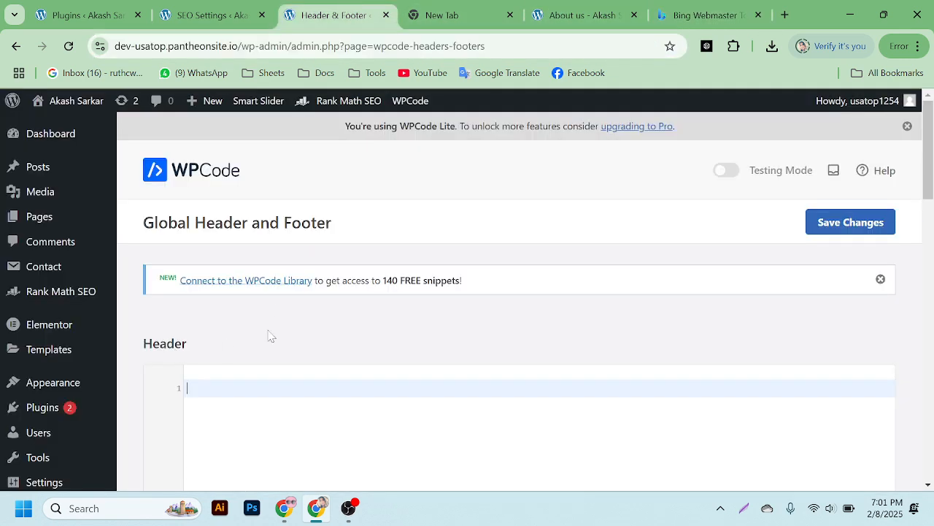
scroll(238, 250, "down", 5)
scroll(209, 287, "up", 5)
scroll(312, 395, "down", 3)
scroll(257, 322, "up", 3)
key("ctrl+v")
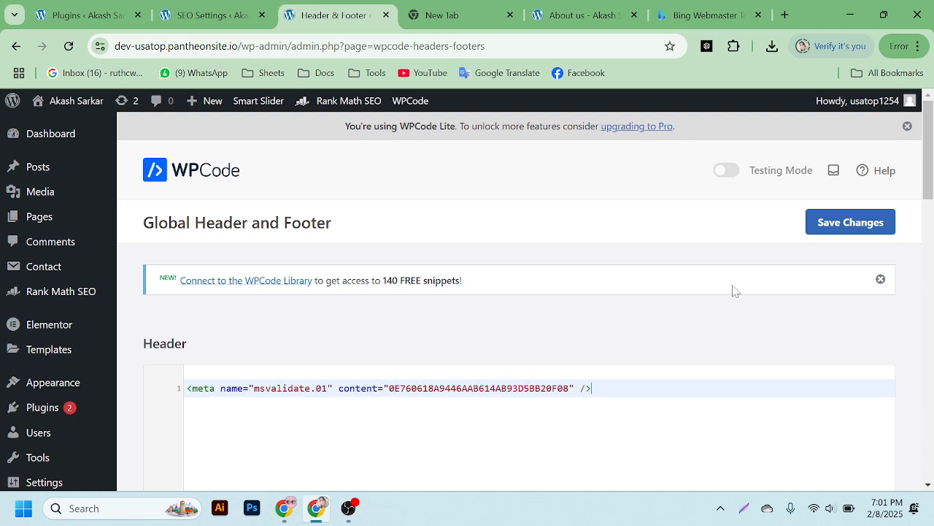
left_click(834, 231)
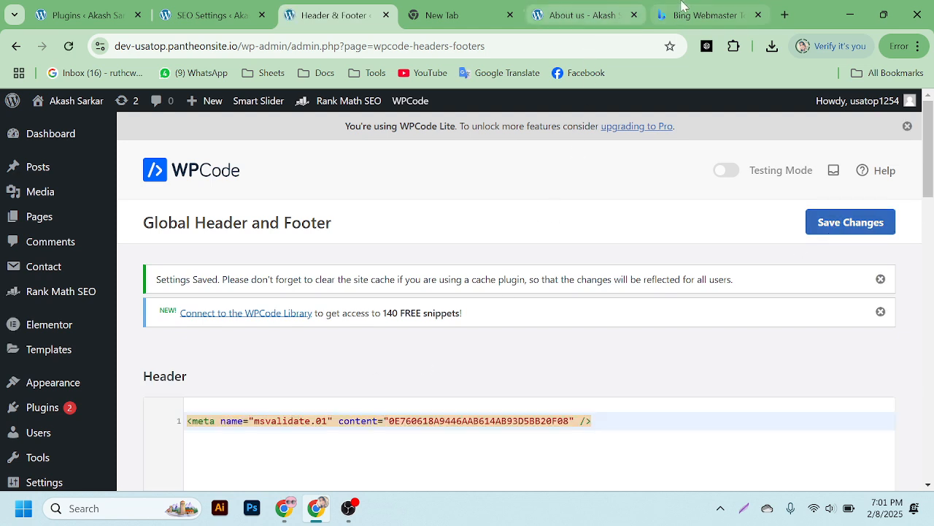
left_click(701, 14)
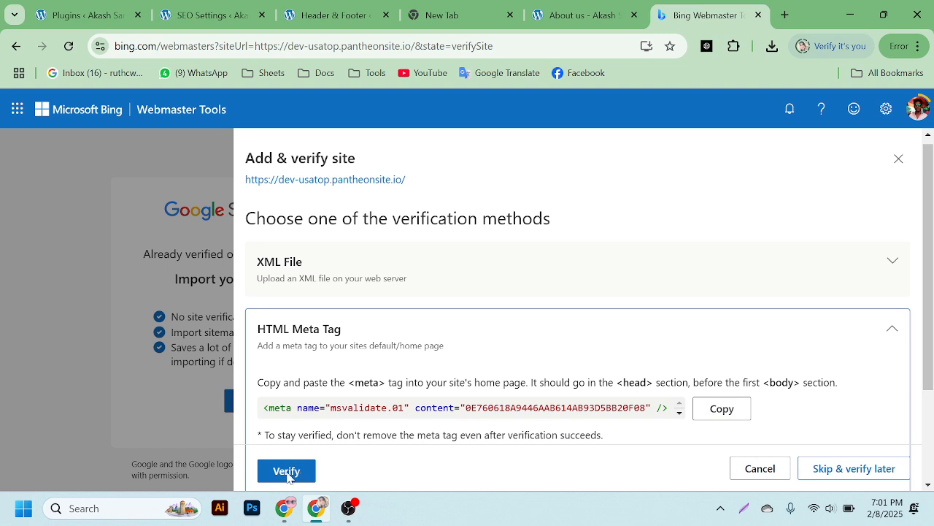
Run Bing's meta-tag verification, which fails with tag not found, then skip verifying for later.
scroll(527, 372, "down", 2)
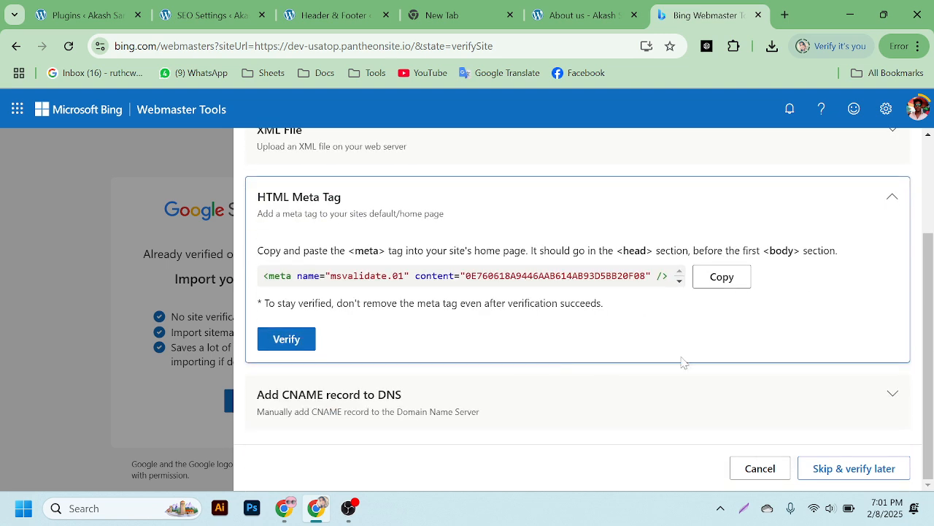
left_click(280, 340)
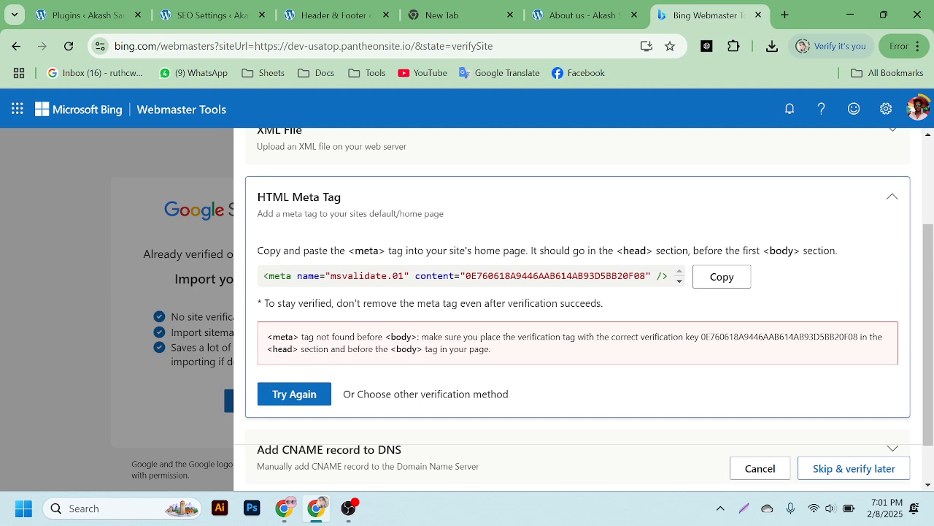
left_click(812, 466)
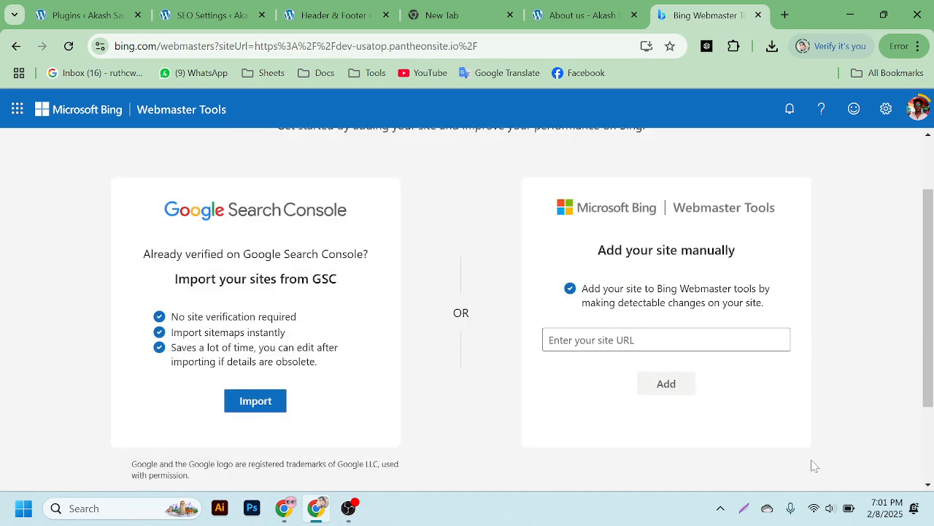
Import dev-usatop.pantheonsite.io into Bing from Google Search Console after signing in with Google.
left_click(273, 408)
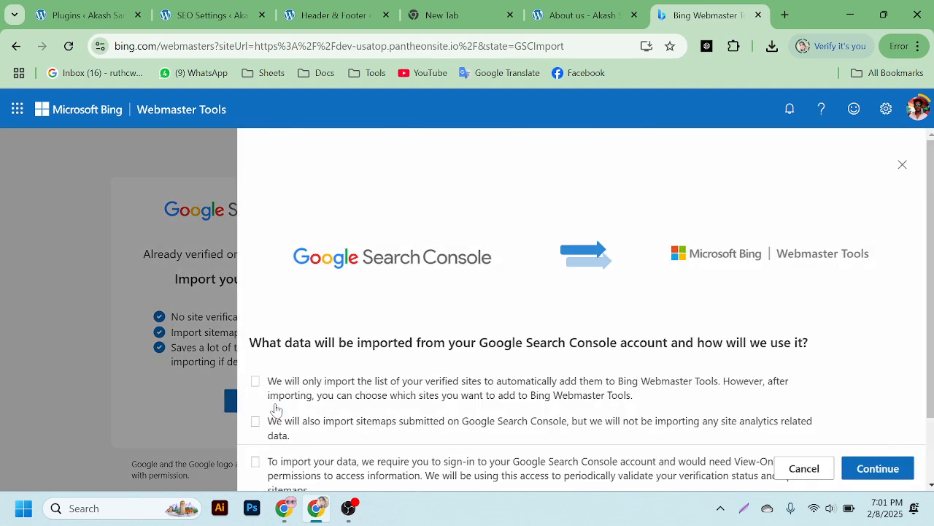
left_click(874, 469)
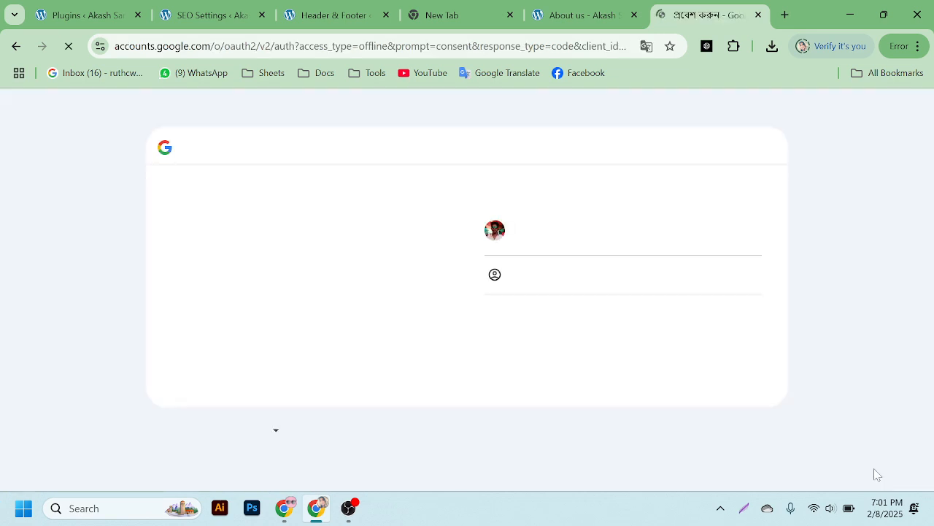
left_click(557, 251)
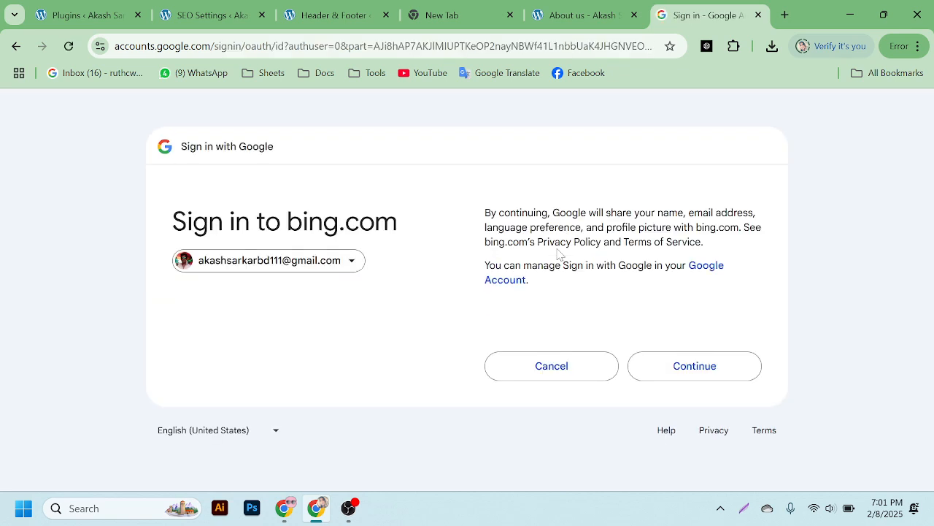
left_click(678, 359)
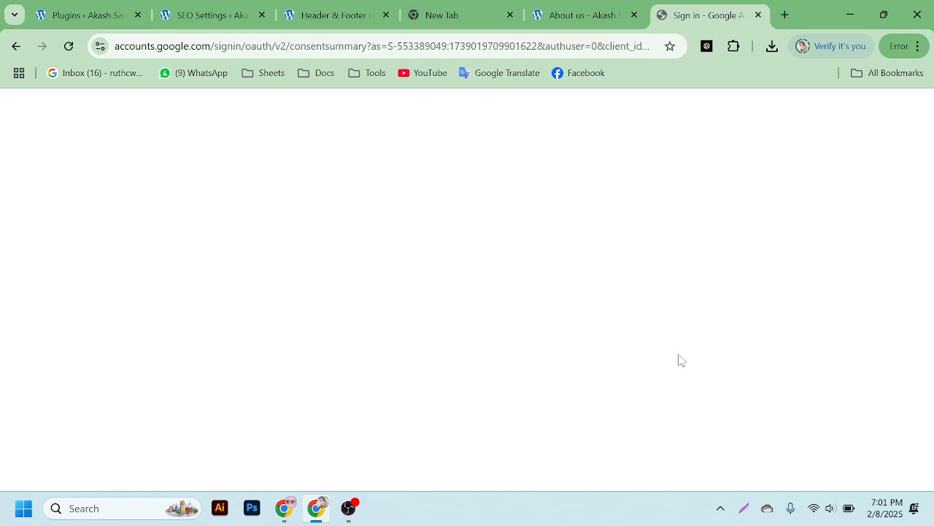
scroll(628, 372, "down", 5)
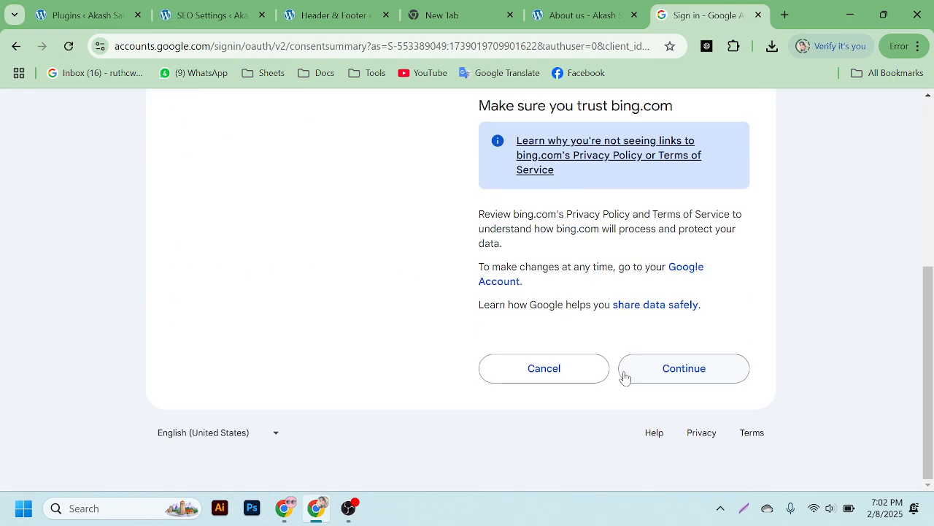
left_click(706, 381)
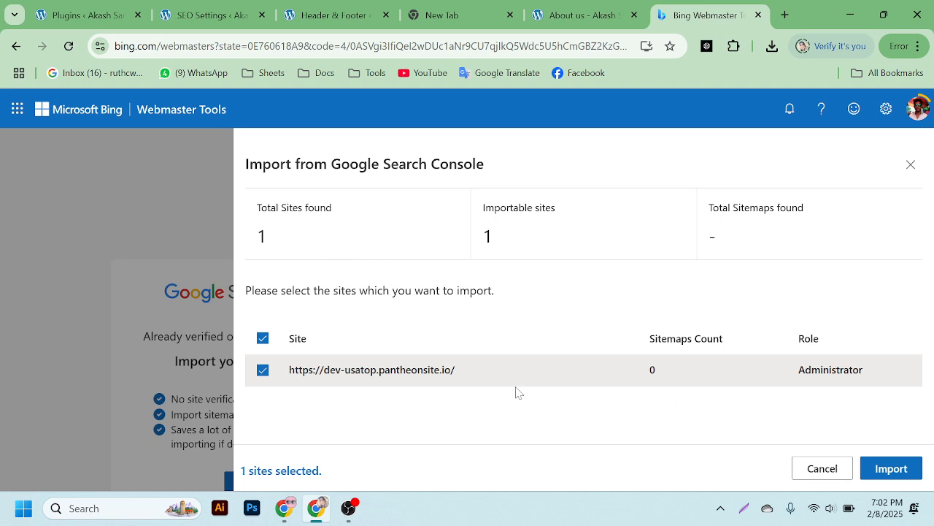
left_click(887, 468)
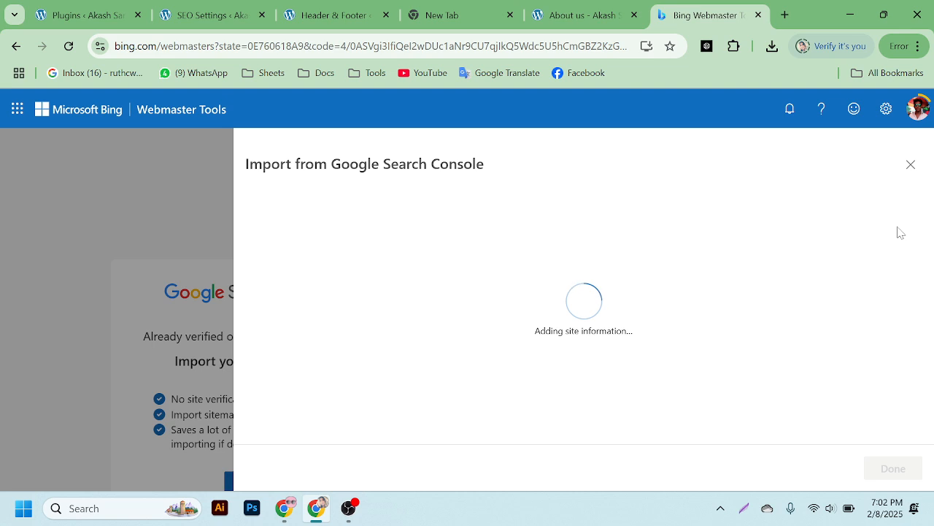
Dismiss the import success message to reach the site dashboard, then return to Rank Math's settings.
left_click(212, 15)
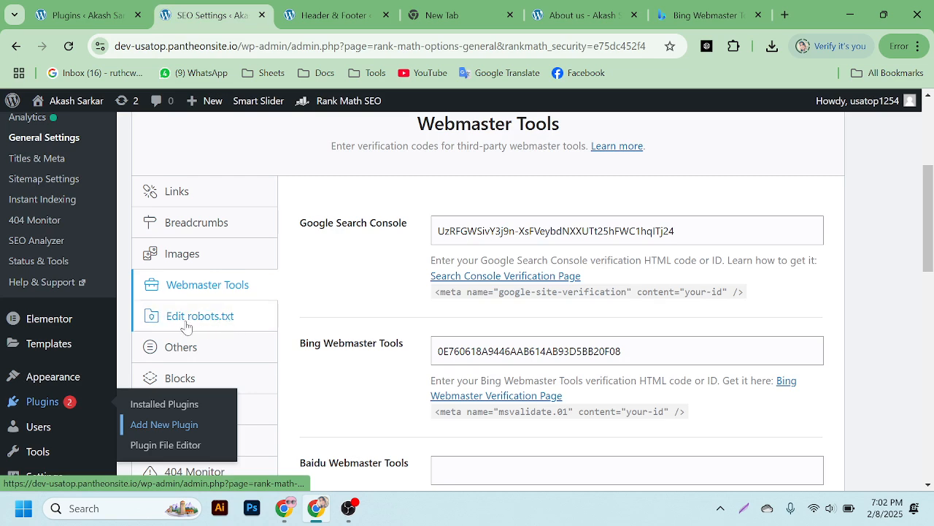
left_click(360, 9)
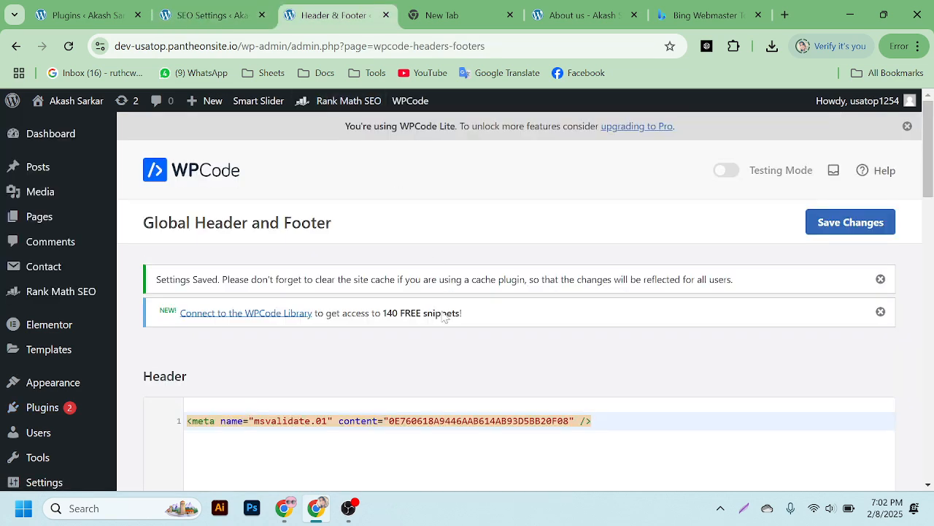
left_click(697, 9)
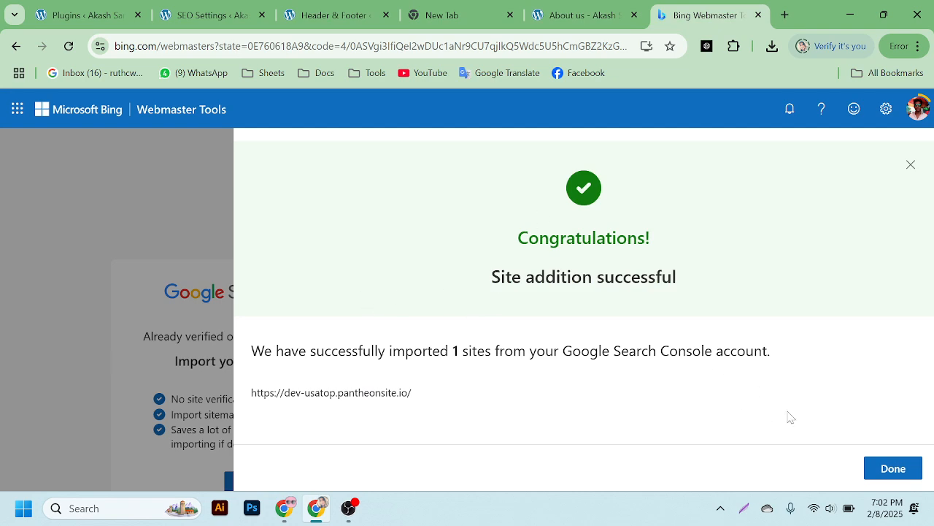
left_click(893, 471)
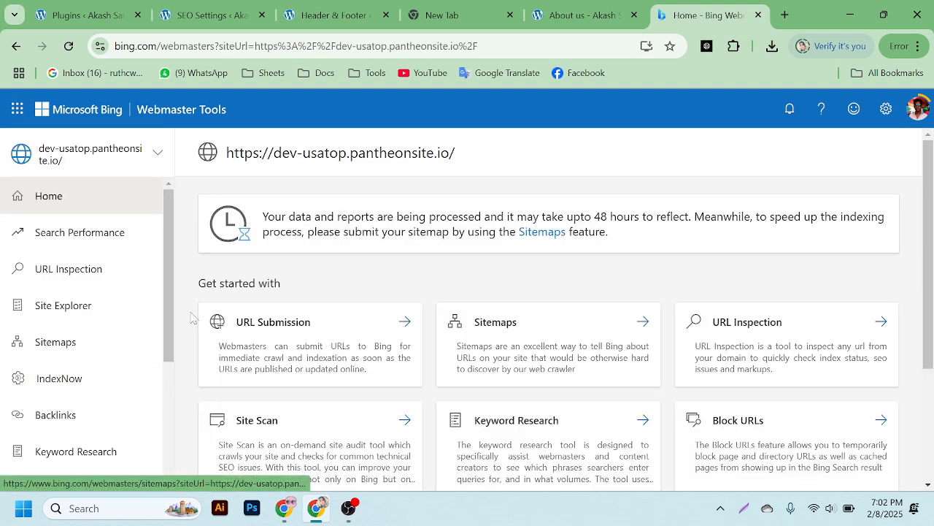
scroll(243, 323, "down", 2)
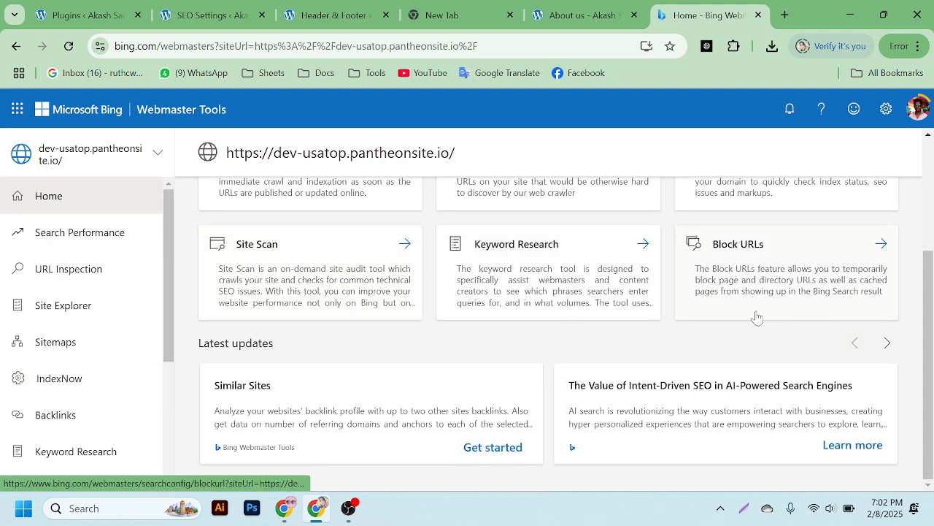
scroll(757, 316, "up", 2)
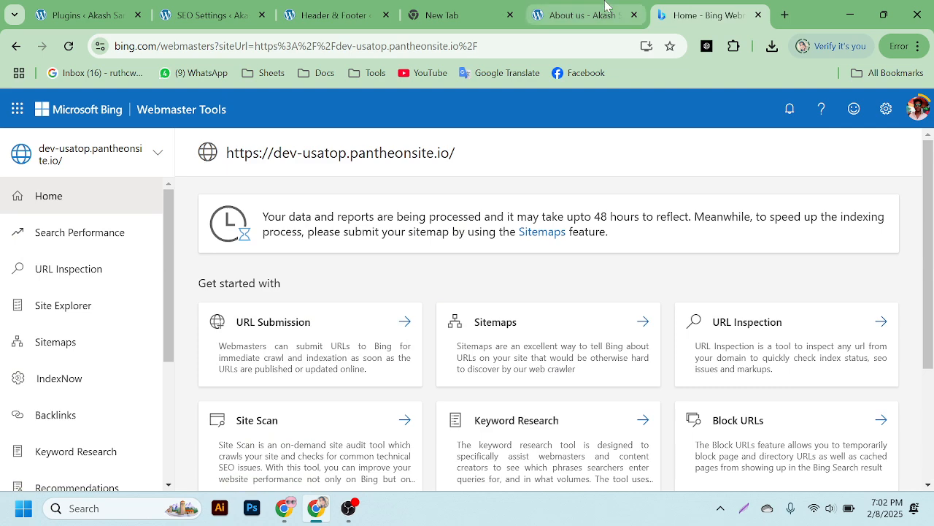
mouse_move(605, 6)
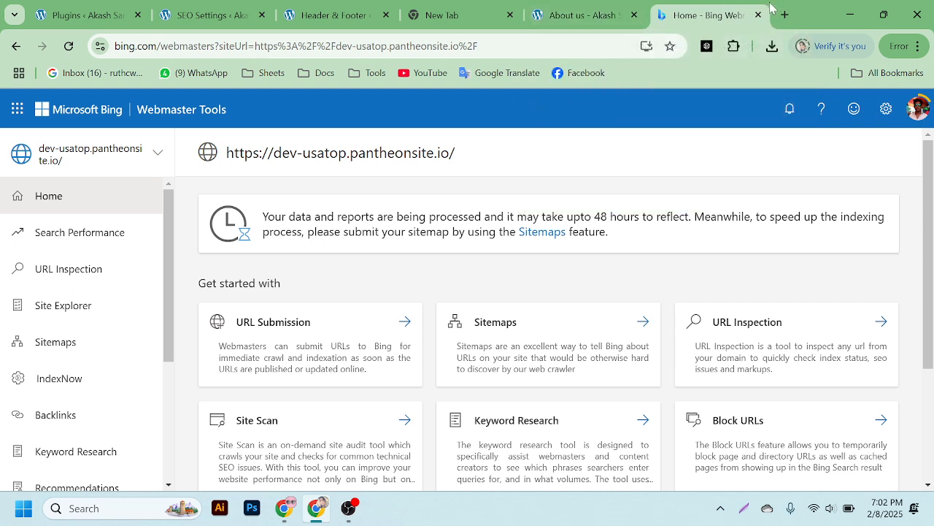
left_click(257, 20)
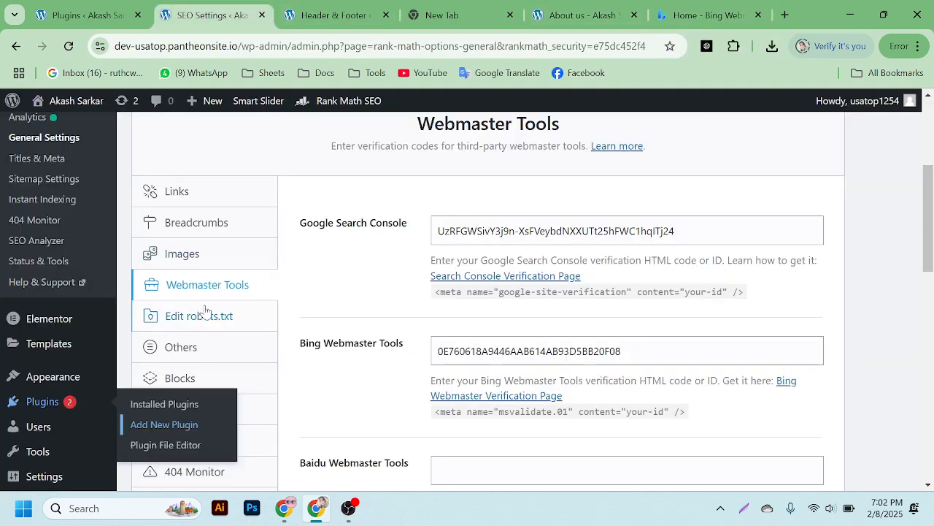
Review the verification code fields in Rank Math's Webmaster Tools panel.
scroll(429, 360, "down", 3)
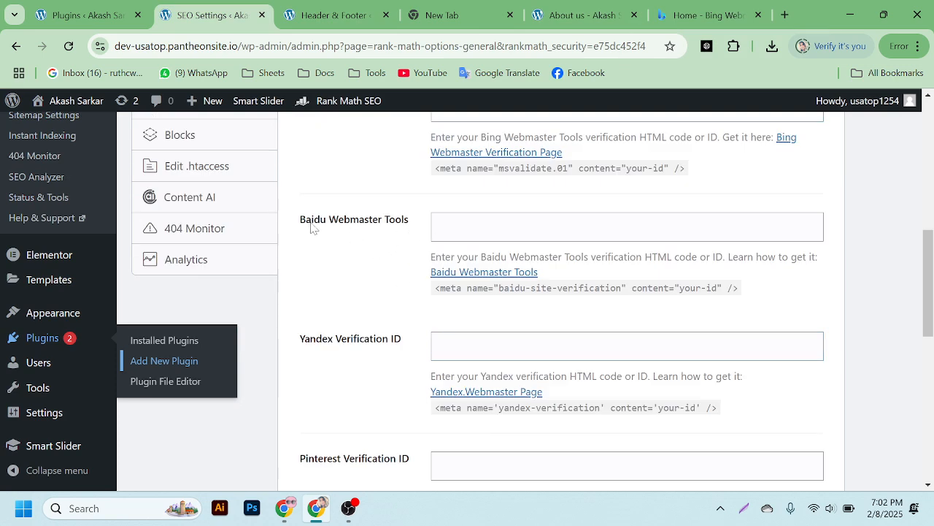
scroll(428, 221, "down", 3)
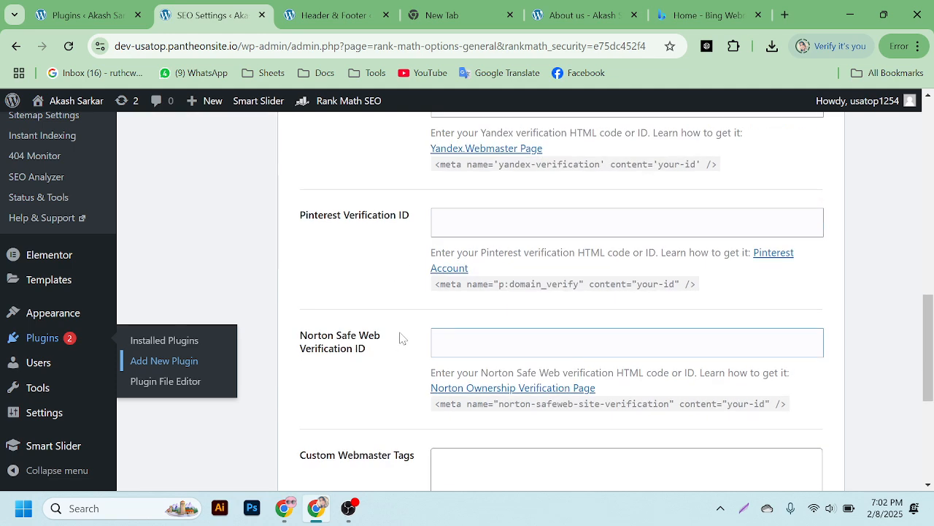
scroll(440, 252, "down", 3)
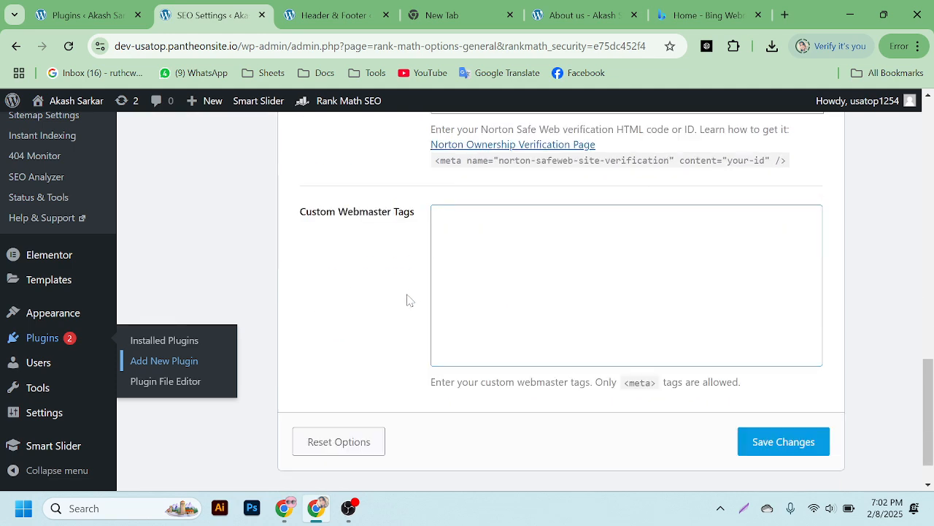
scroll(409, 228, "down", 1)
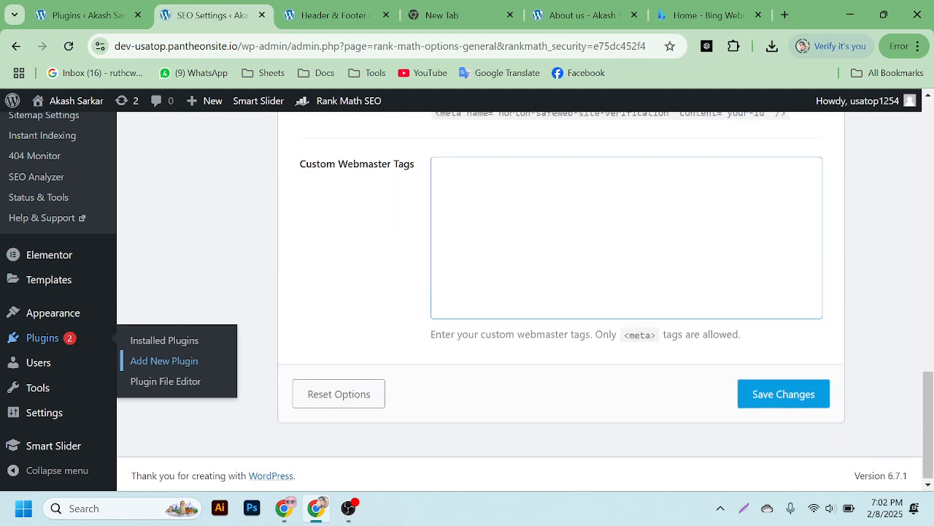
scroll(409, 228, "up", 3)
scroll(107, 238, "up", 10)
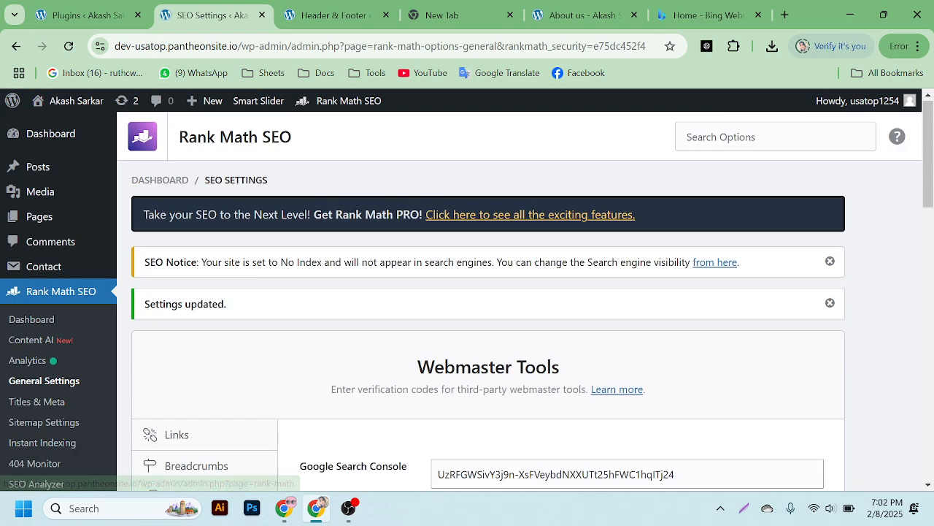
scroll(196, 369, "down", 3)
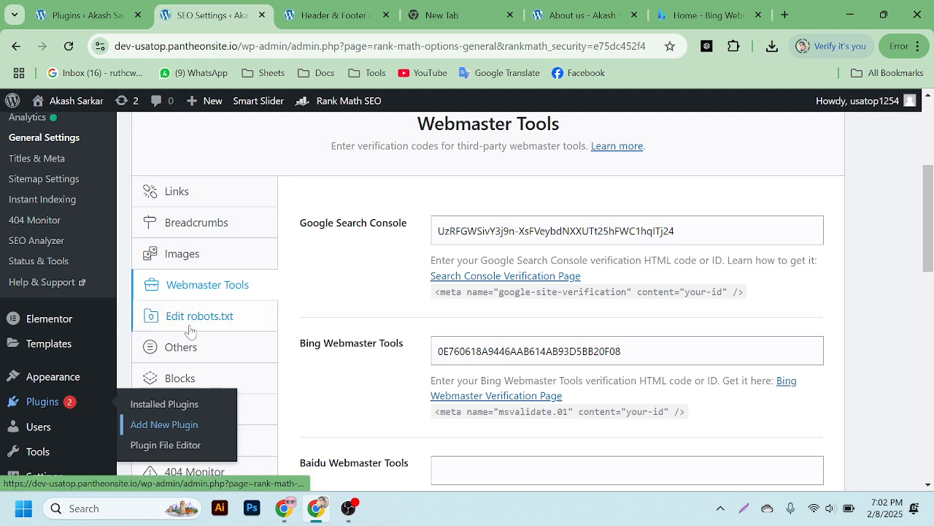
View the site's robots.txt contents on the Edit robots.txt tab.
left_click(211, 329)
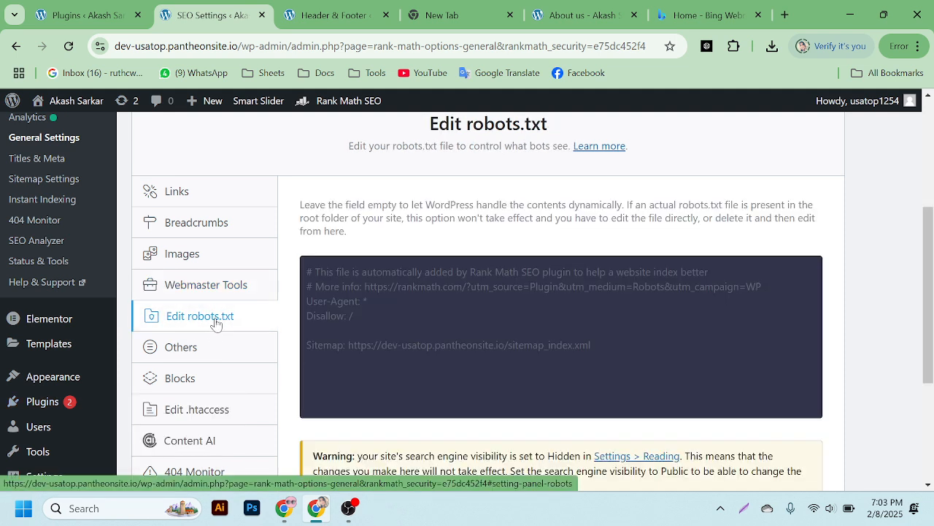
scroll(212, 325, "down", 3)
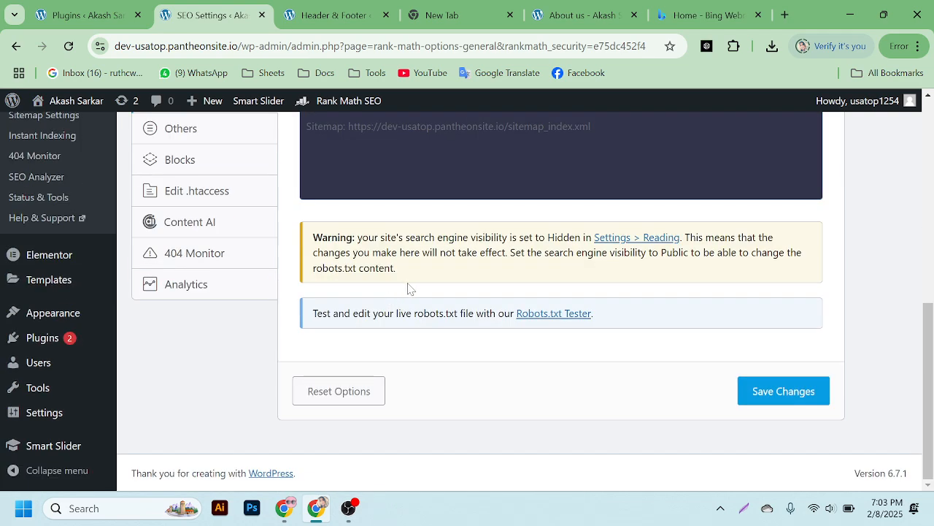
scroll(409, 288, "up", 3)
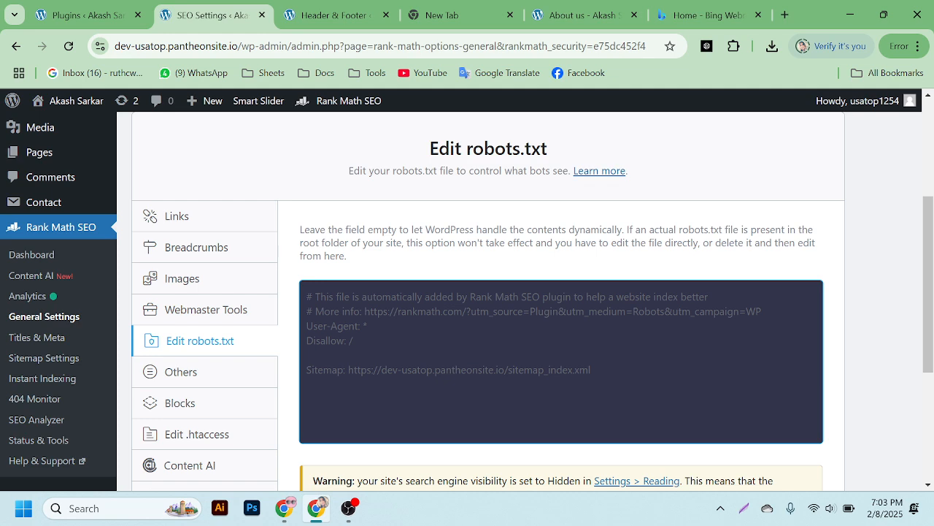
scroll(234, 396, "up", 3)
scroll(183, 358, "down", 6)
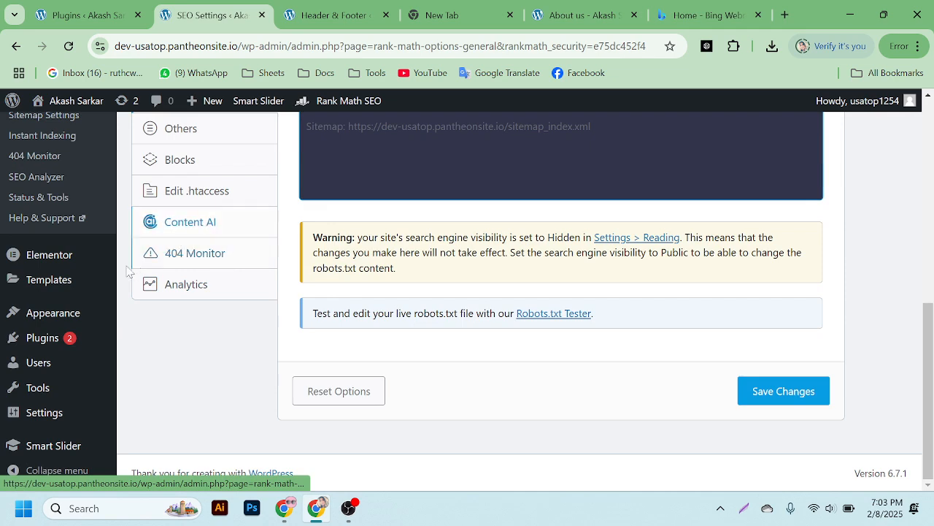
Show the 404 Monitor settings, with Simple mode and a log limit of 100.
left_click(199, 257)
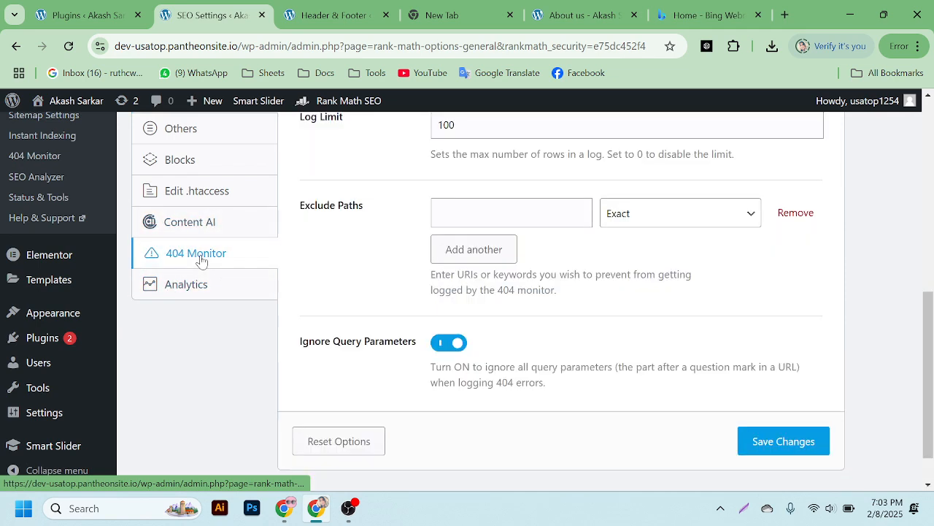
scroll(467, 292, "up", 3)
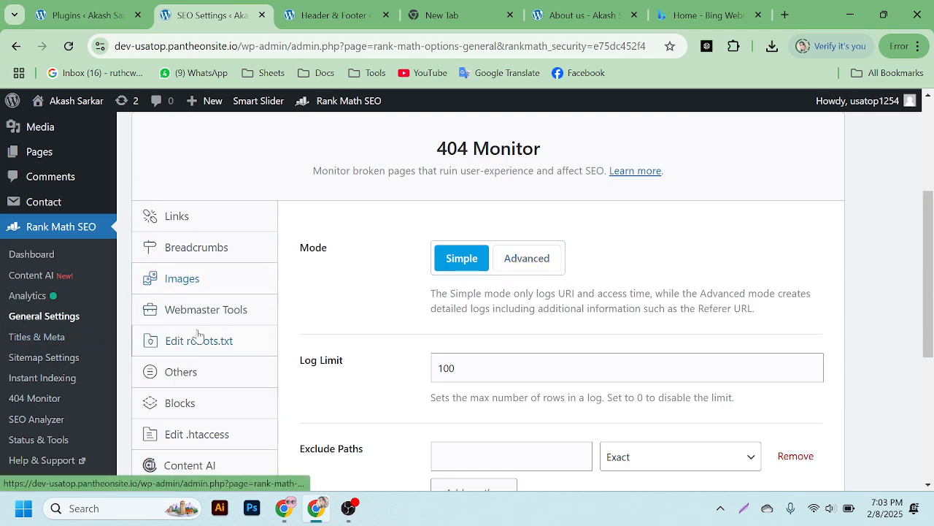
scroll(207, 334, "down", 3)
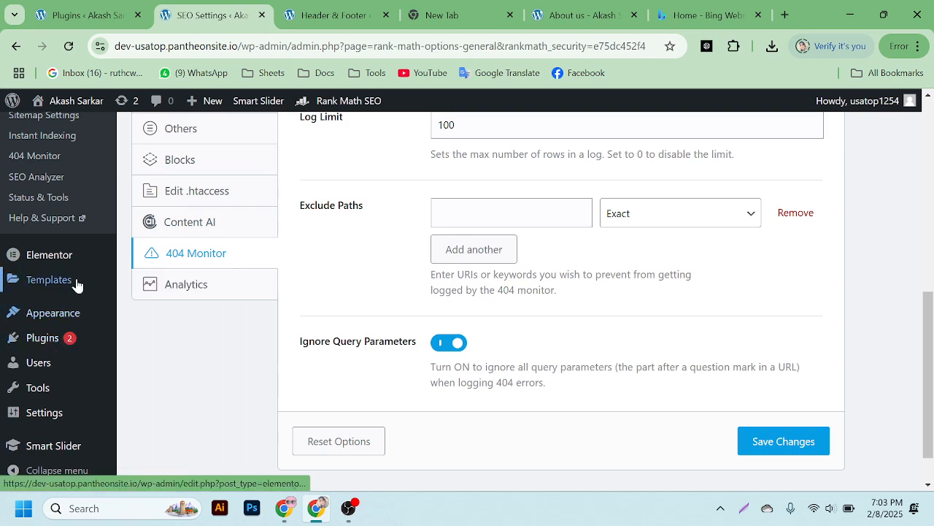
mouse_move(66, 261)
scroll(67, 355, "up", 3)
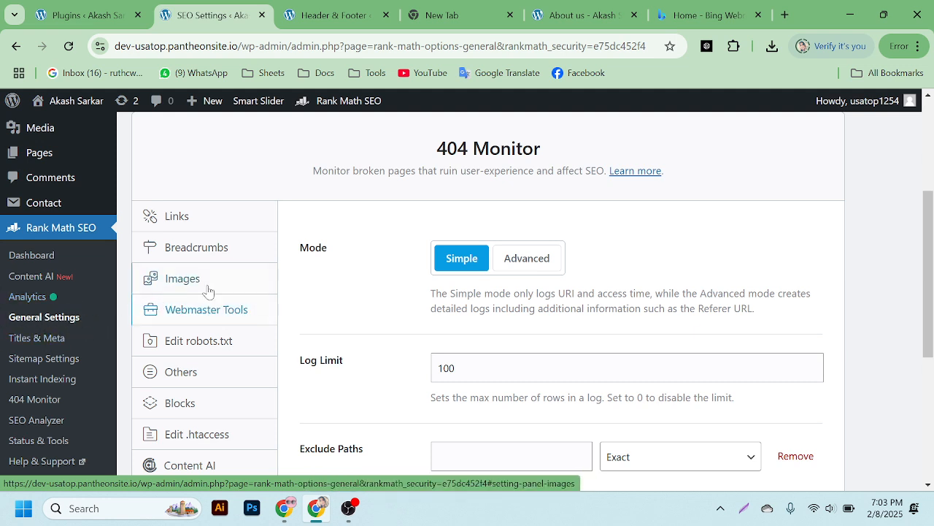
Open Rank Math's Titles & Meta settings and look over the Global Meta options.
left_click(54, 342)
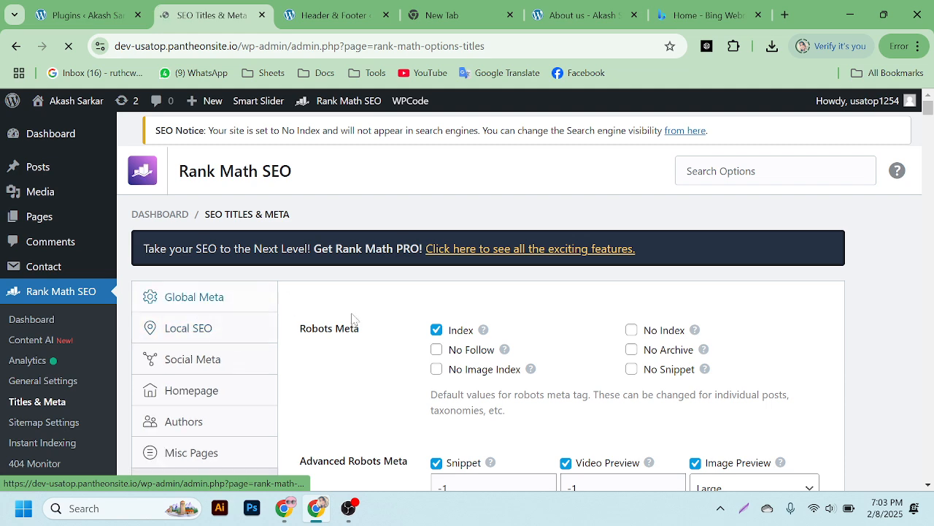
scroll(552, 329, "down", 2)
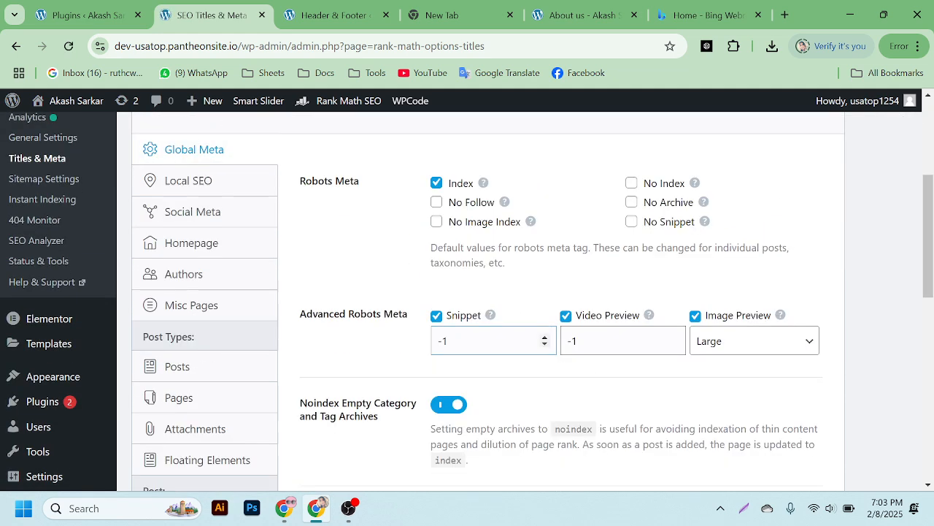
scroll(496, 326, "down", 3)
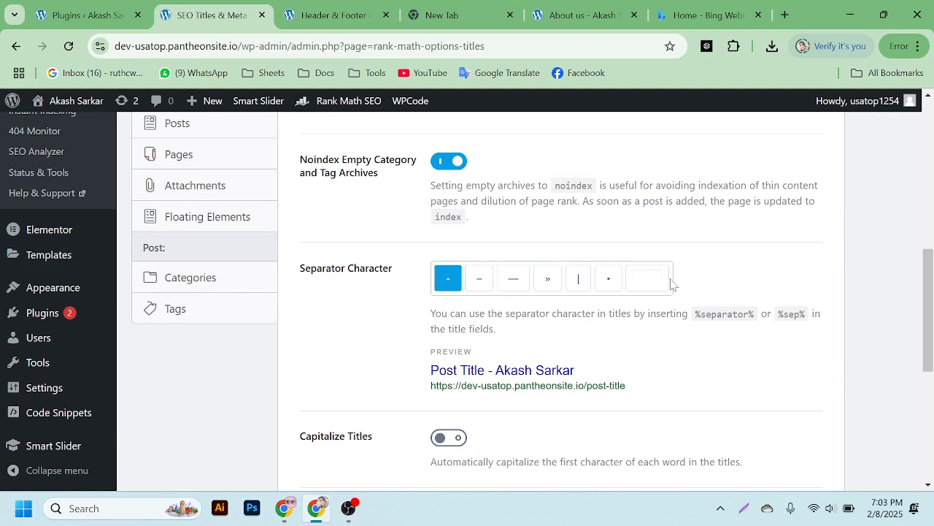
scroll(511, 328, "down", 5)
scroll(382, 361, "up", 7)
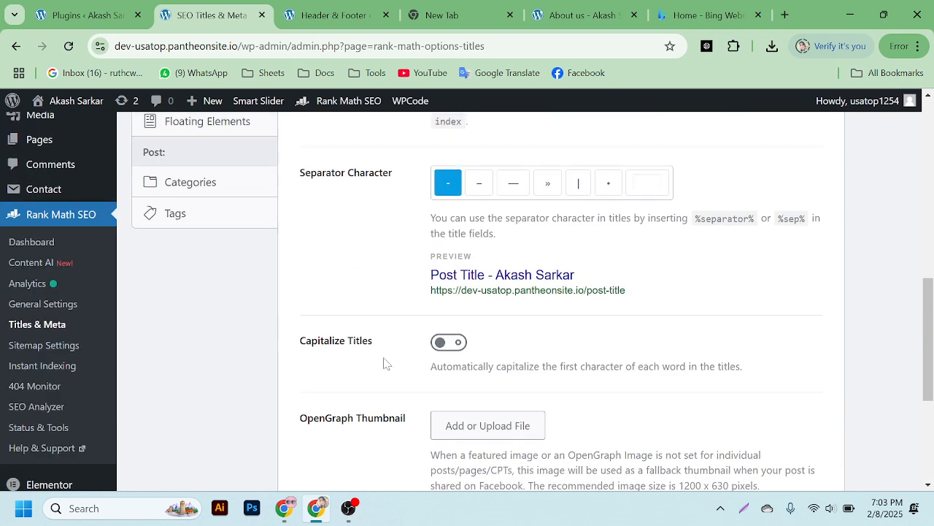
scroll(214, 321, "up", 3)
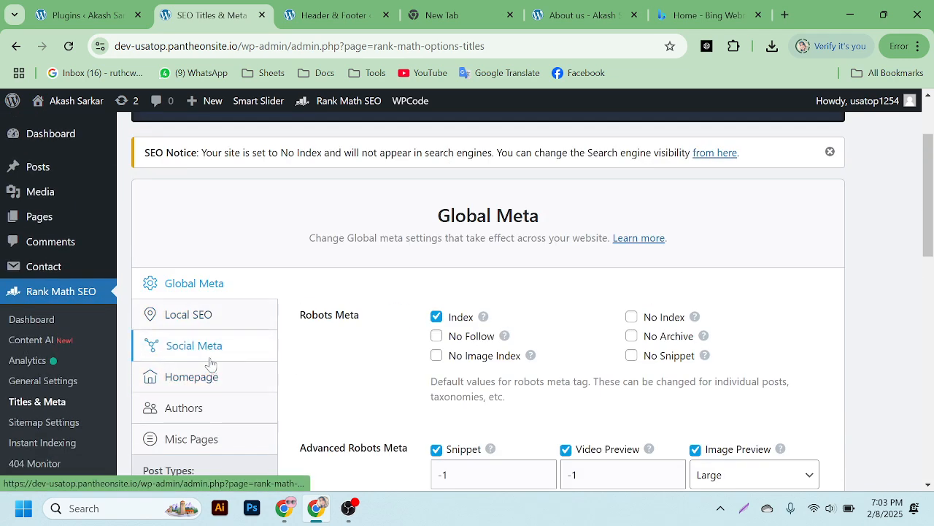
Review the Local SEO section, set to Person, then go to Sitemap Settings.
left_click(205, 315)
scroll(597, 294, "down", 3)
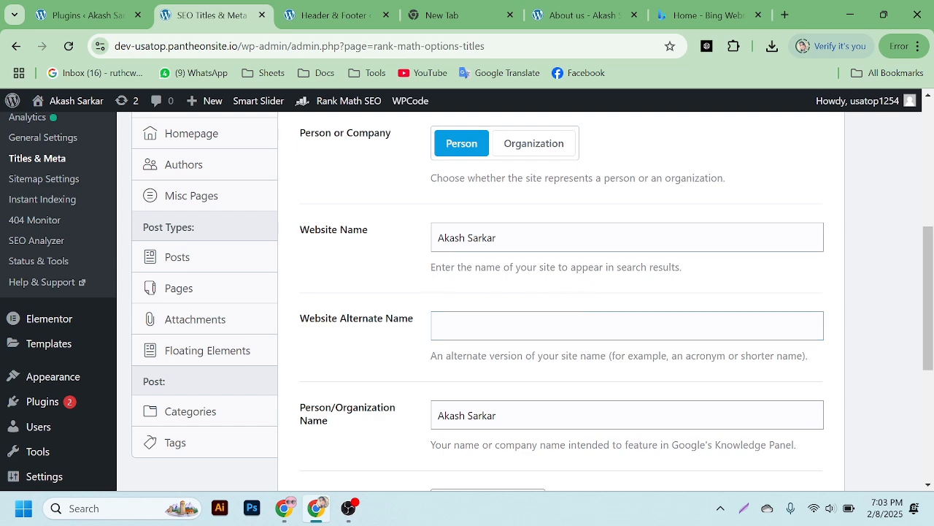
scroll(540, 290, "down", 3)
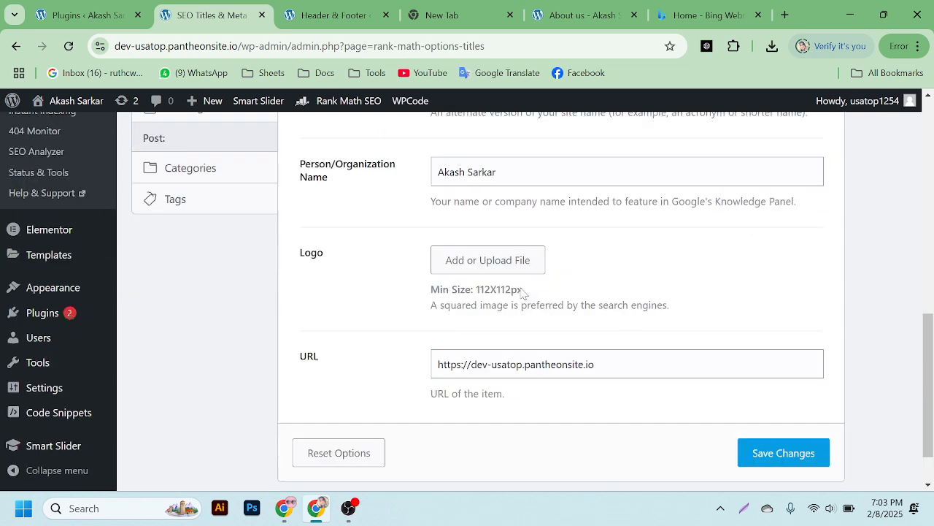
scroll(388, 358, "up", 6)
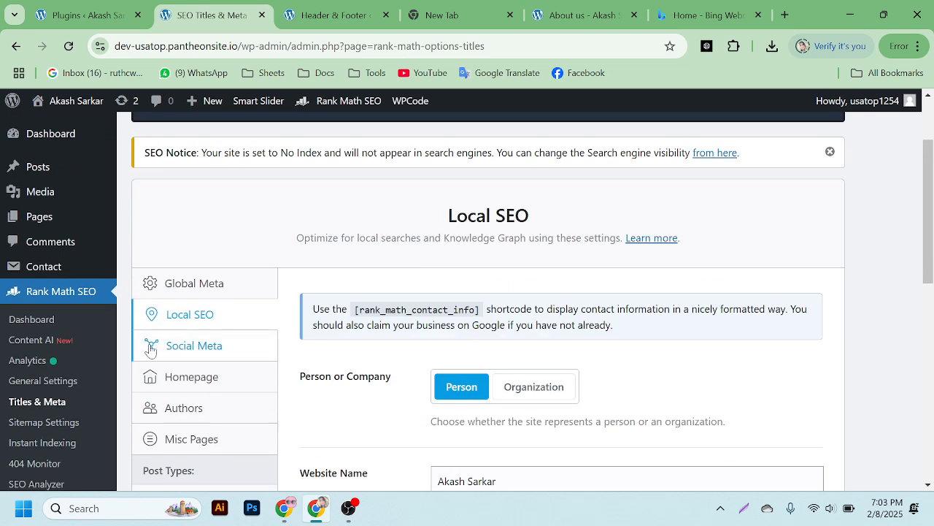
left_click(41, 427)
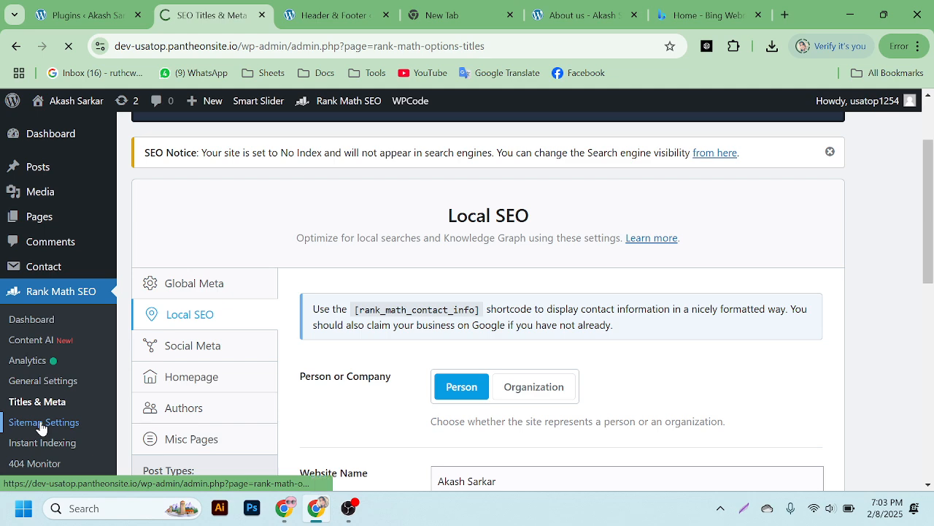
Browse Rank Math's sitemap settings, including the HTML Sitemap section.
scroll(409, 350, "down", 3)
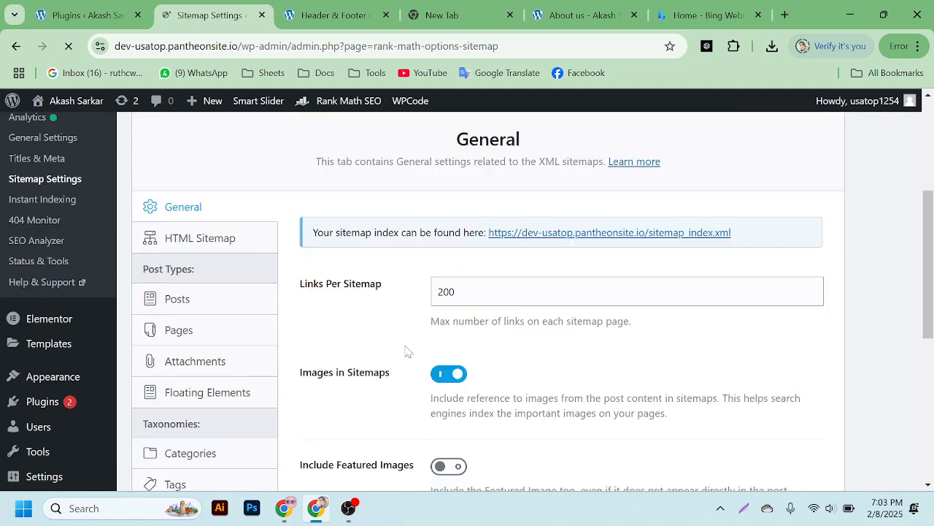
left_click(213, 243)
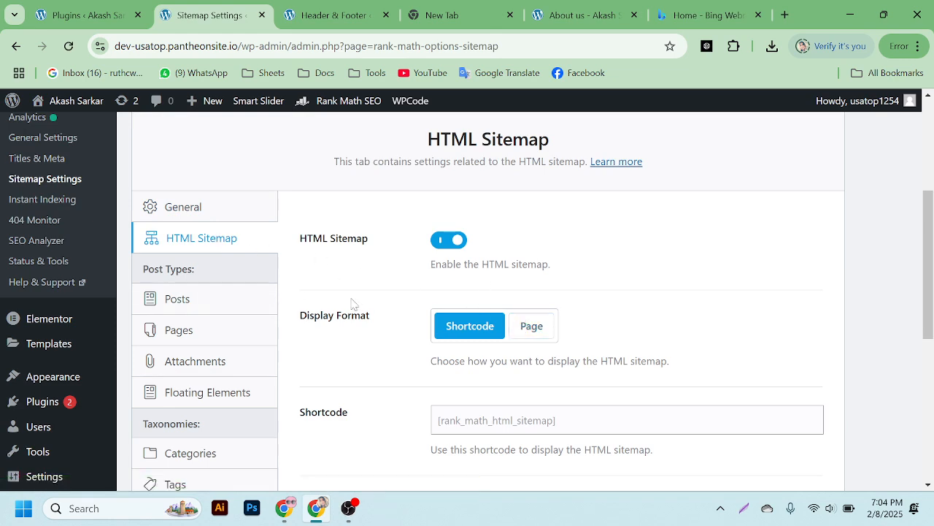
scroll(355, 309, "down", 3)
scroll(194, 317, "up", 3)
scroll(188, 313, "down", 3)
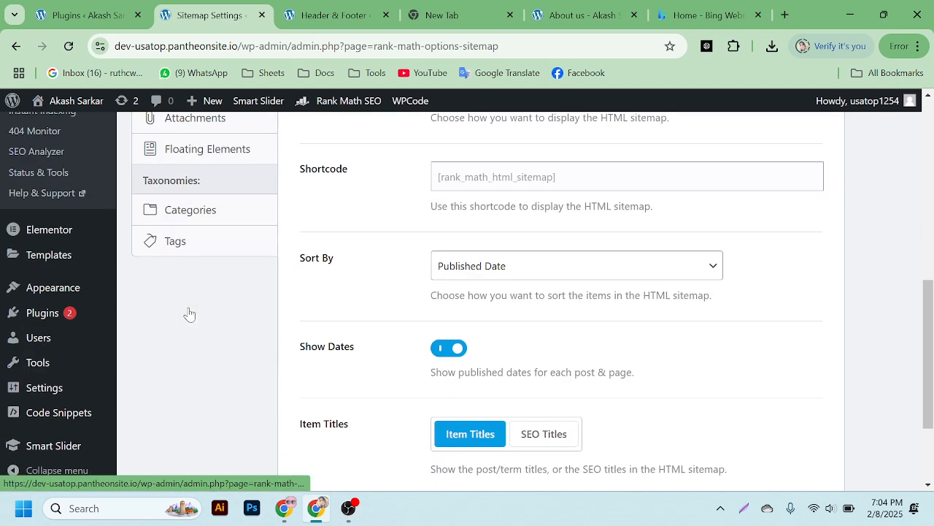
scroll(496, 320, "down", 2)
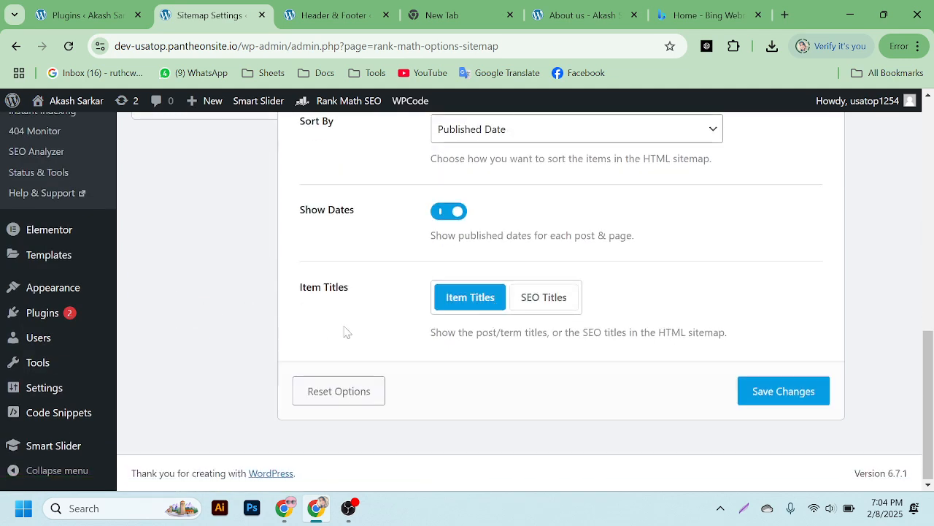
scroll(255, 294, "up", 3)
scroll(296, 283, "up", 3)
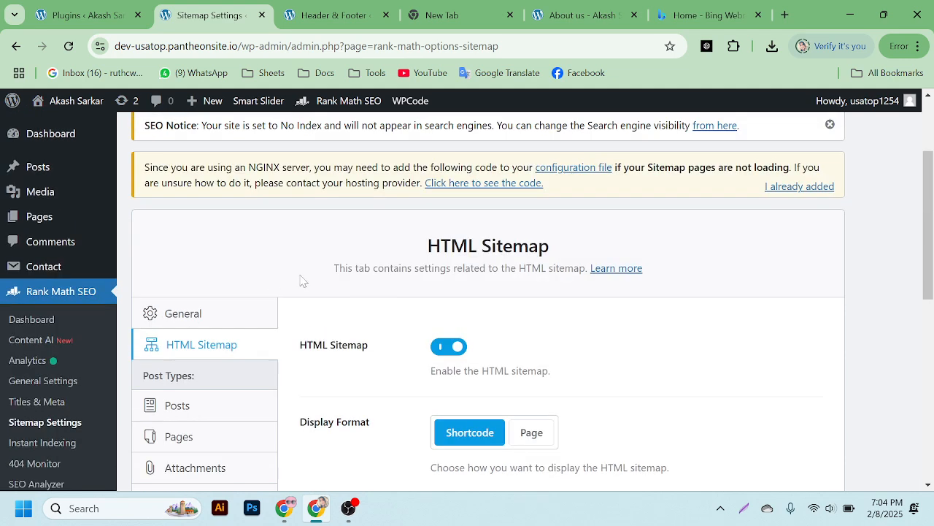
scroll(559, 319, "up", 2)
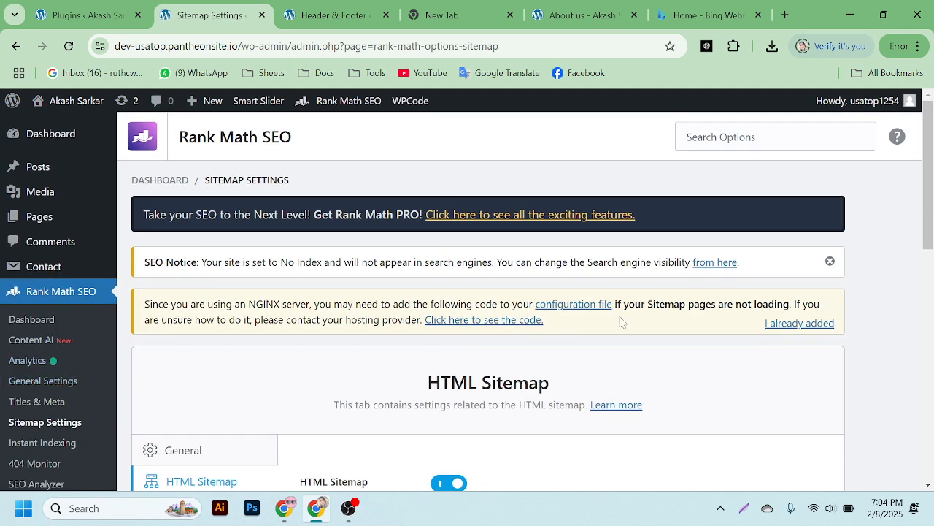
Reveal and look over the Nginx sitemap rewrite rules code.
left_click(474, 323)
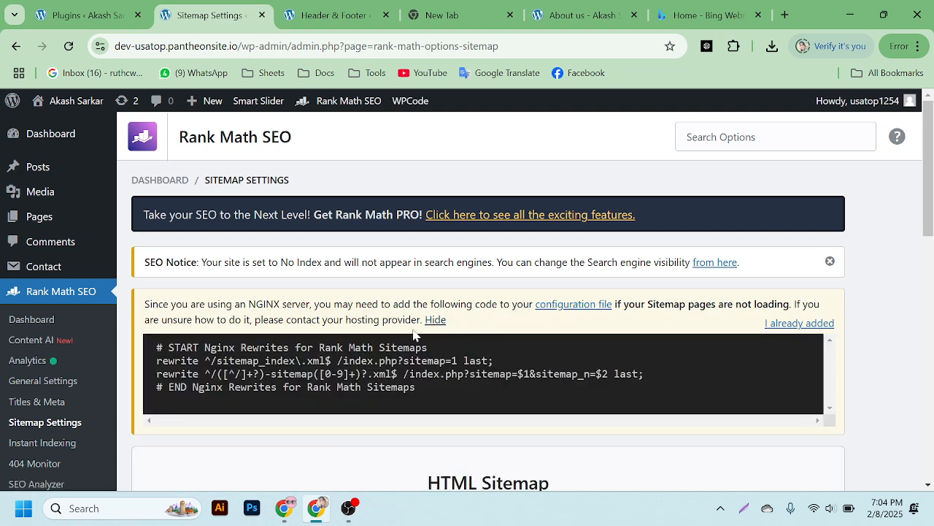
scroll(413, 335, "down", 4)
scroll(617, 336, "up", 4)
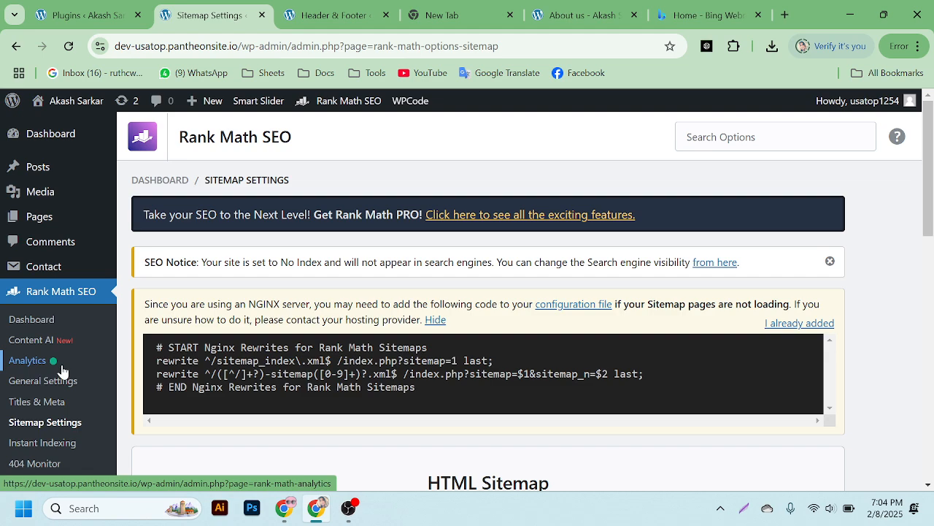
scroll(62, 371, "down", 3)
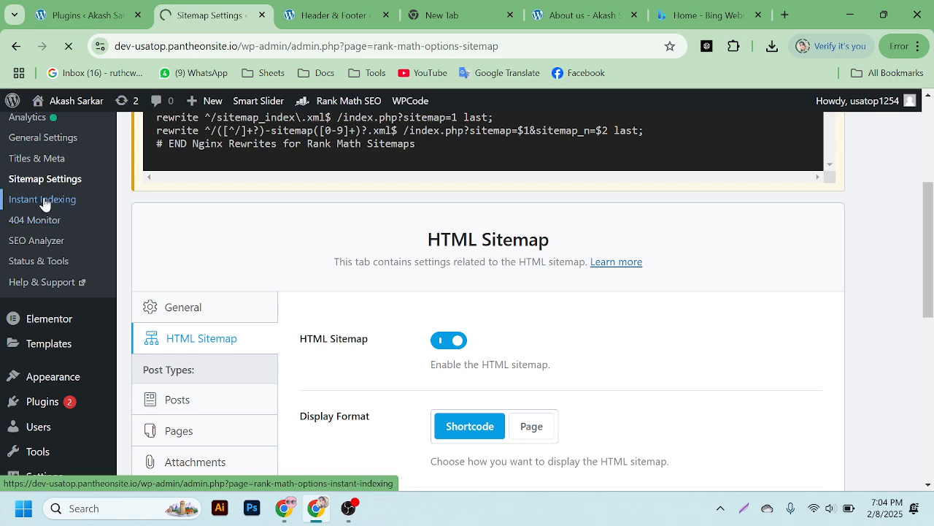
Look over Rank Math's Instant Indexing Submit URLs page.
scroll(484, 295, "down", 3)
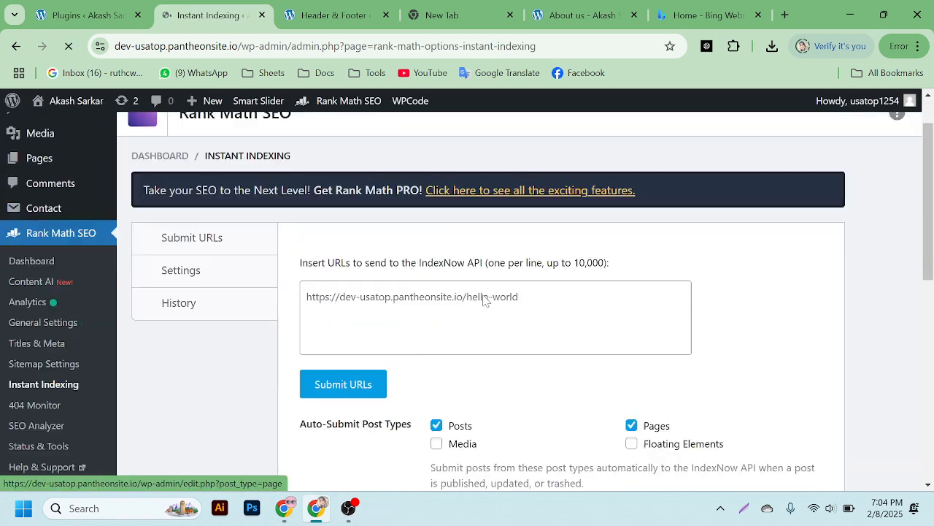
scroll(471, 290, "down", 3)
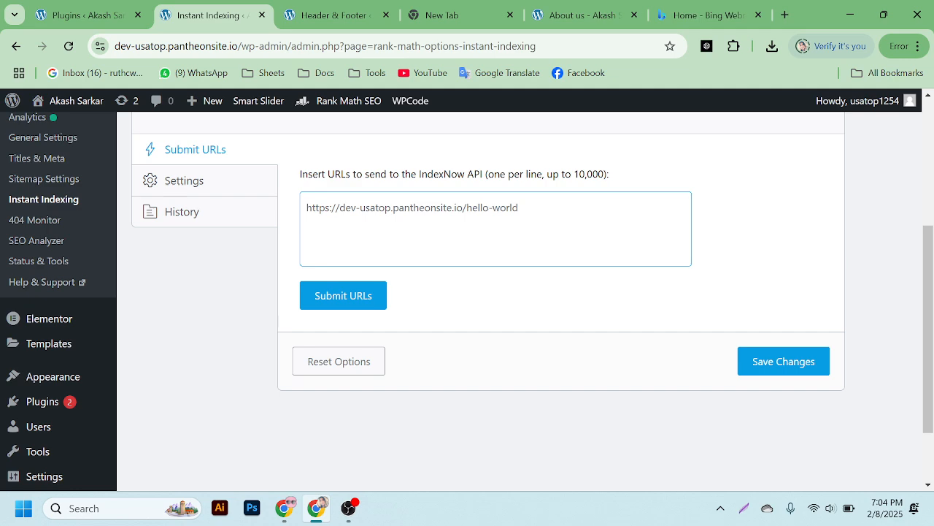
scroll(423, 278, "up", 3)
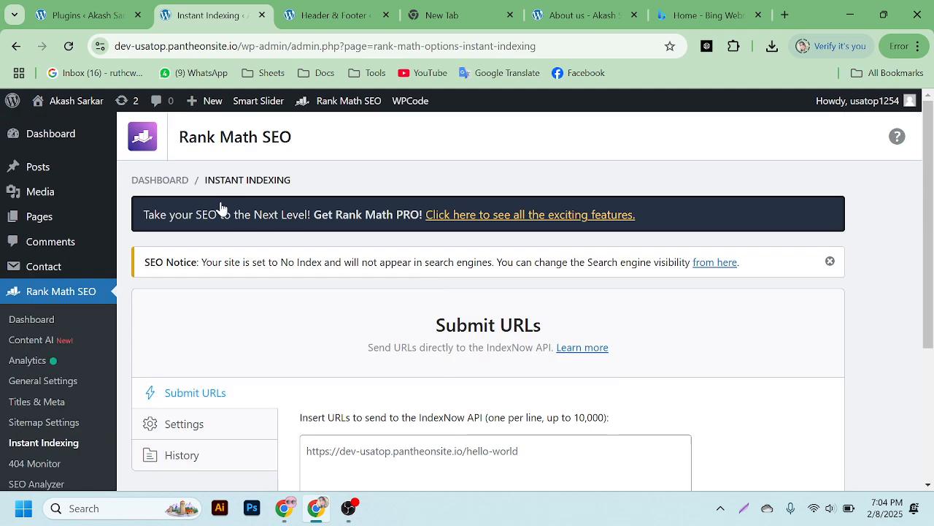
scroll(73, 365, "down", 3)
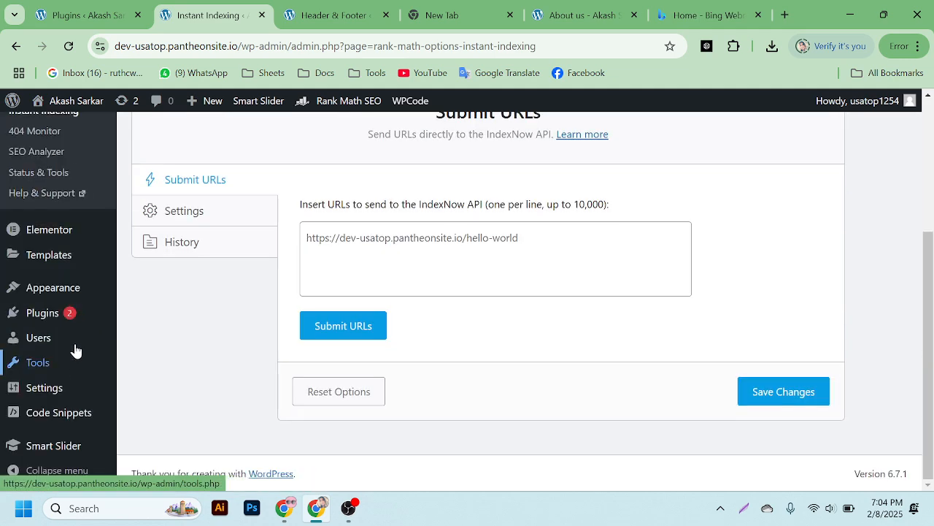
scroll(73, 346, "up", 3)
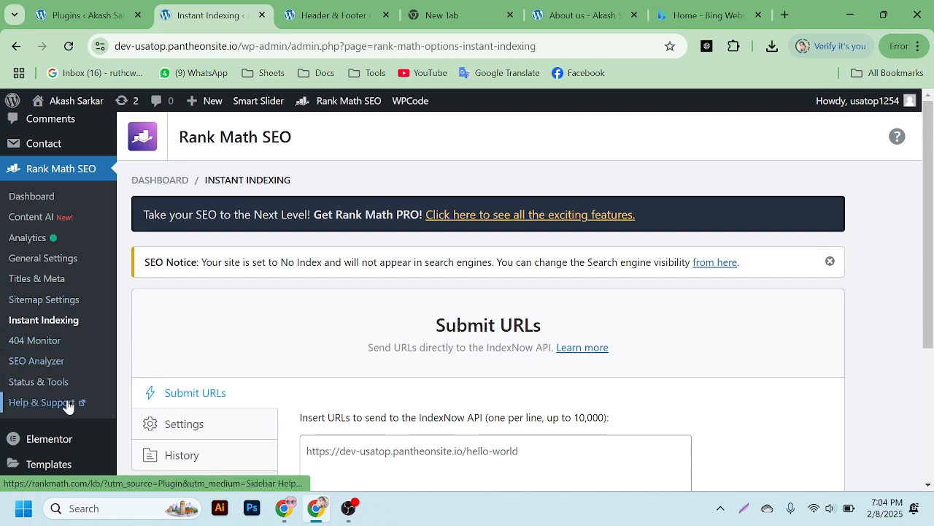
Close the WPCode Header & Footer, empty and About us tabs, then go to Plugins.
left_click(373, 7)
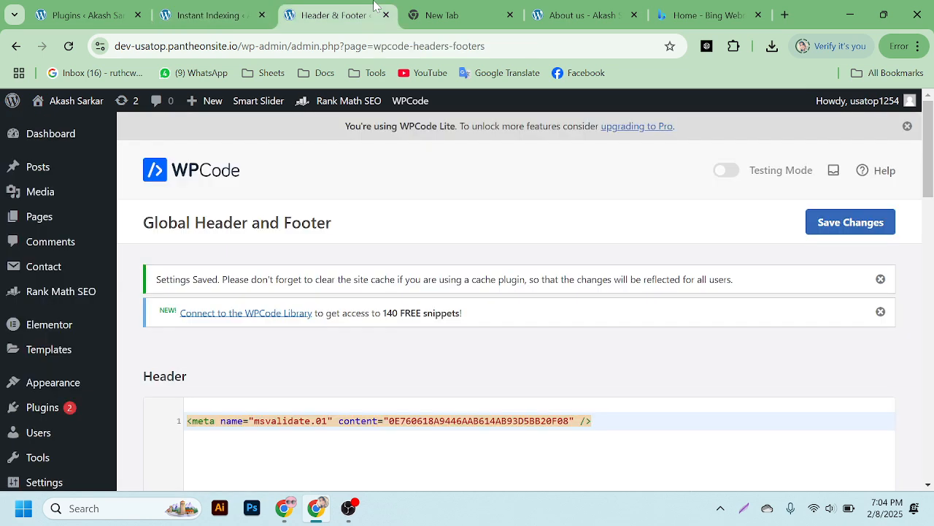
left_click(387, 14)
left_click(385, 15)
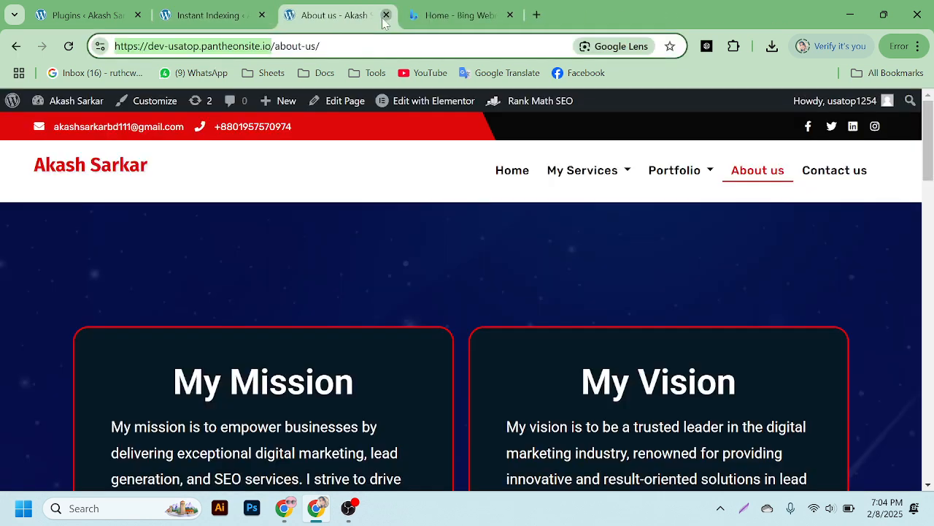
left_click(386, 14)
left_click(211, 13)
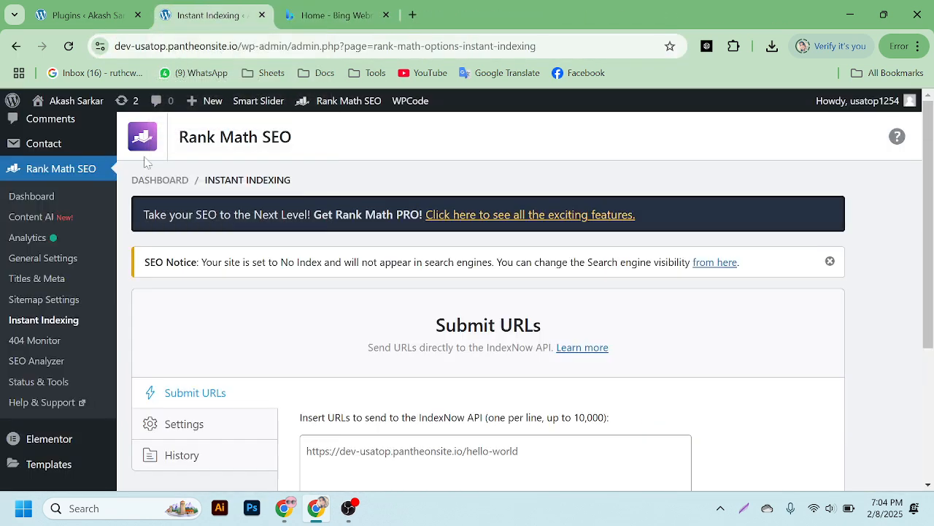
left_click(64, 6)
Open the Pages > All Pages list.
mouse_move(44, 173)
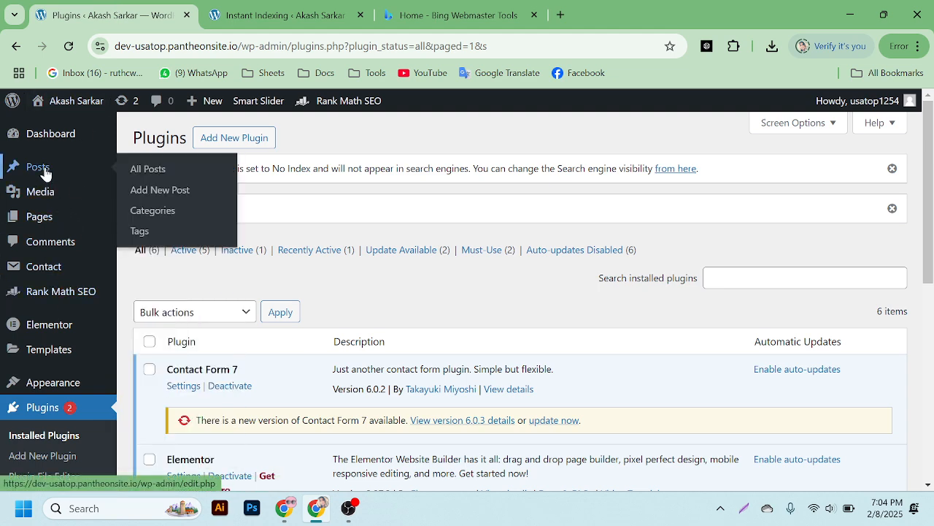
mouse_move(81, 221)
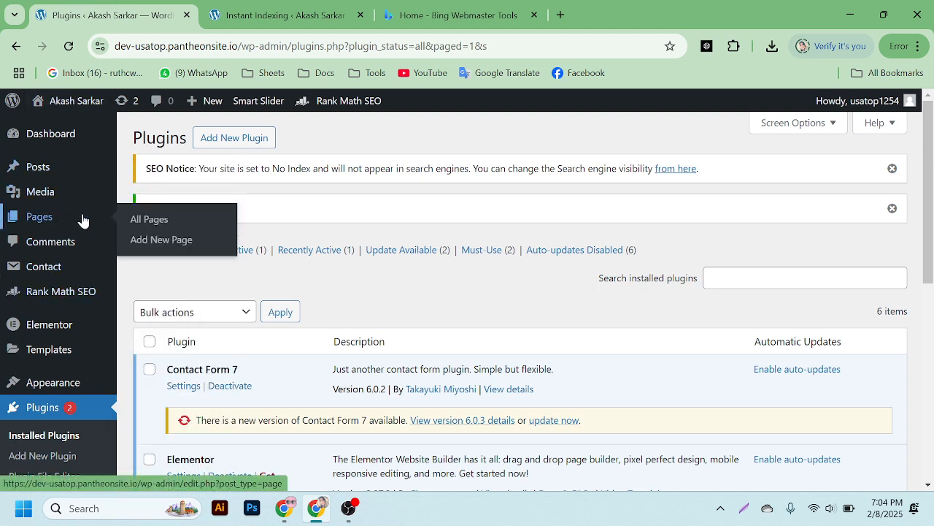
left_click(154, 227)
Scroll the 31 pages to the Home — Front Page row, scored 36/100.
scroll(375, 292, "down", 3)
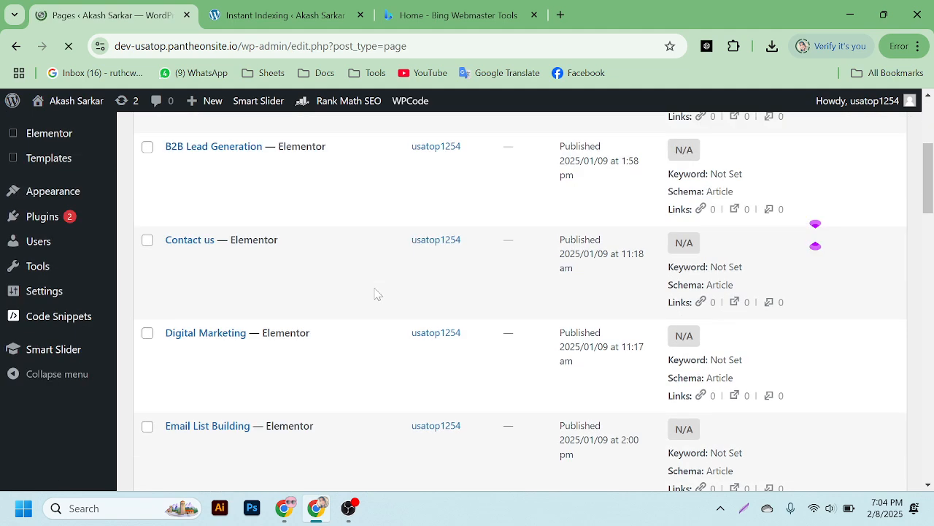
scroll(679, 275, "up", 4)
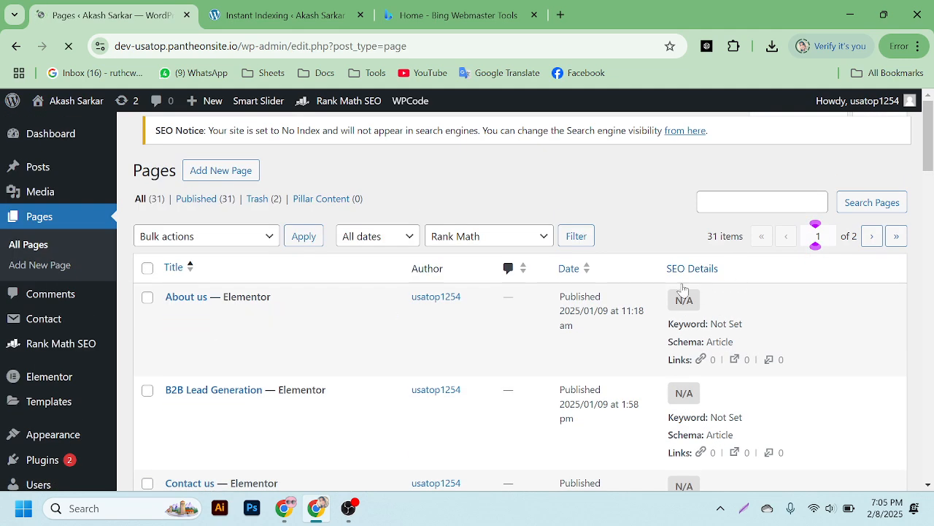
scroll(712, 311, "down", 15)
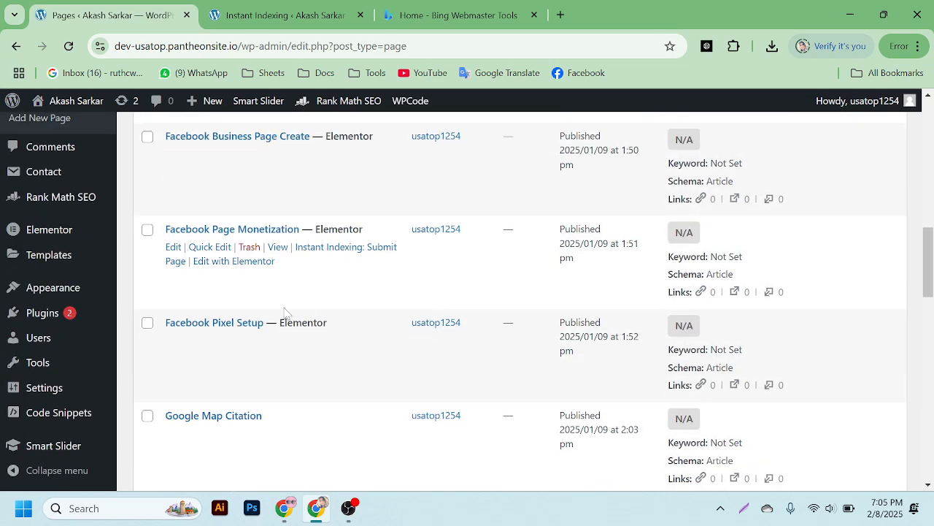
scroll(716, 309, "down", 3)
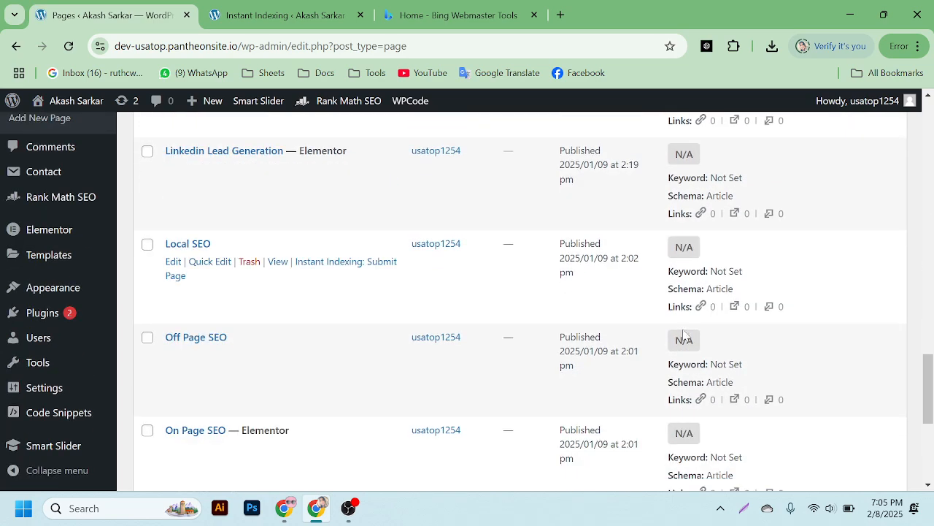
scroll(219, 315, "up", 3)
scroll(218, 319, "down", 3)
scroll(218, 318, "down", 5)
scroll(212, 314, "up", 8)
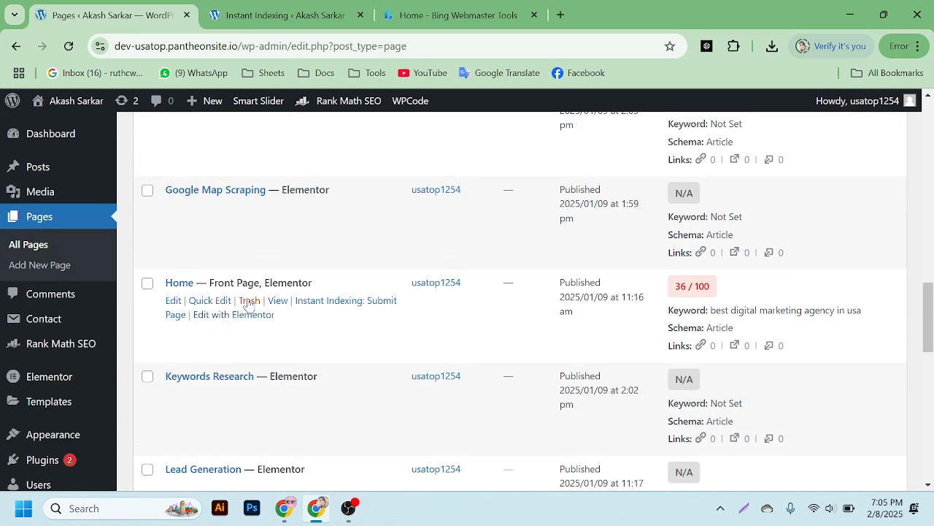
scroll(247, 299, "up", 10)
scroll(244, 303, "down", 3)
scroll(246, 296, "up", 6)
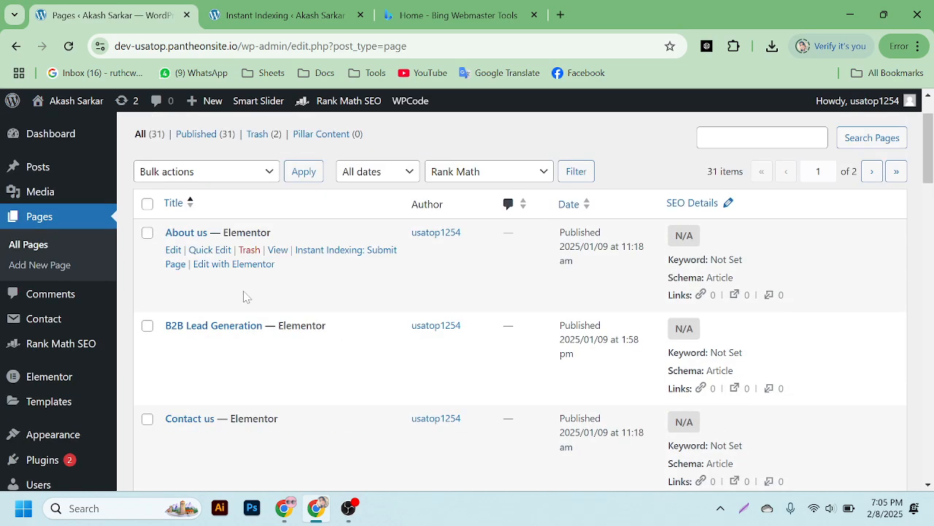
scroll(246, 296, "down", 20)
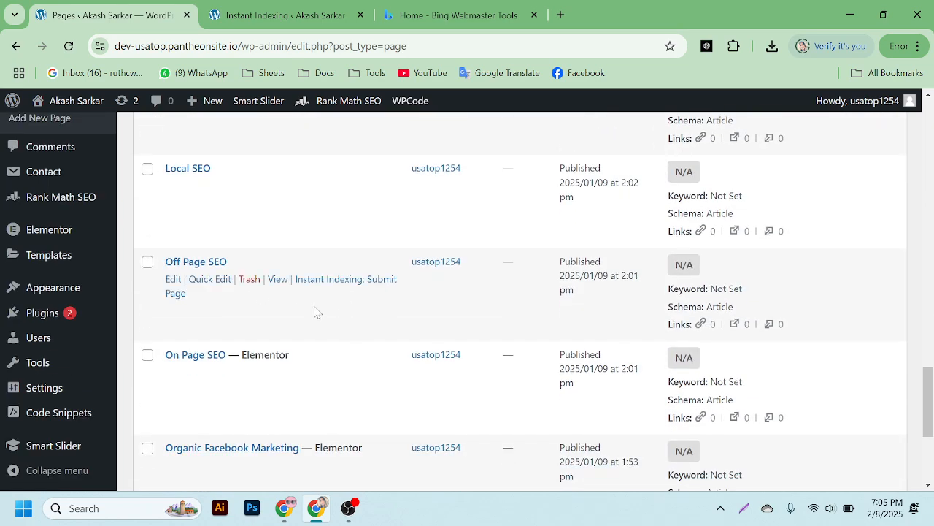
scroll(343, 313, "up", 3)
left_click_drag(926, 384, 887, 358)
mouse_move(521, 333)
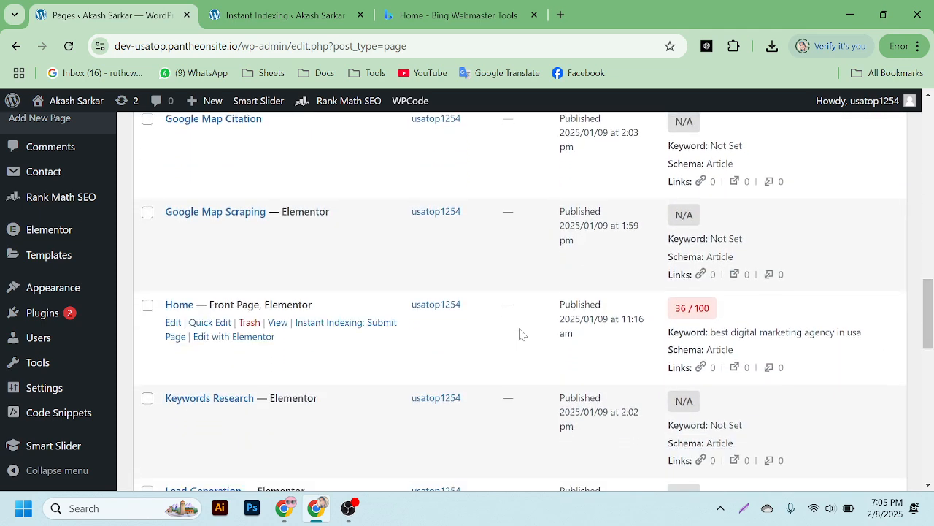
Open Home in Elementor and the block editor in new tabs, closing the Instant Indexing and Bing tabs.
middle_click(246, 342)
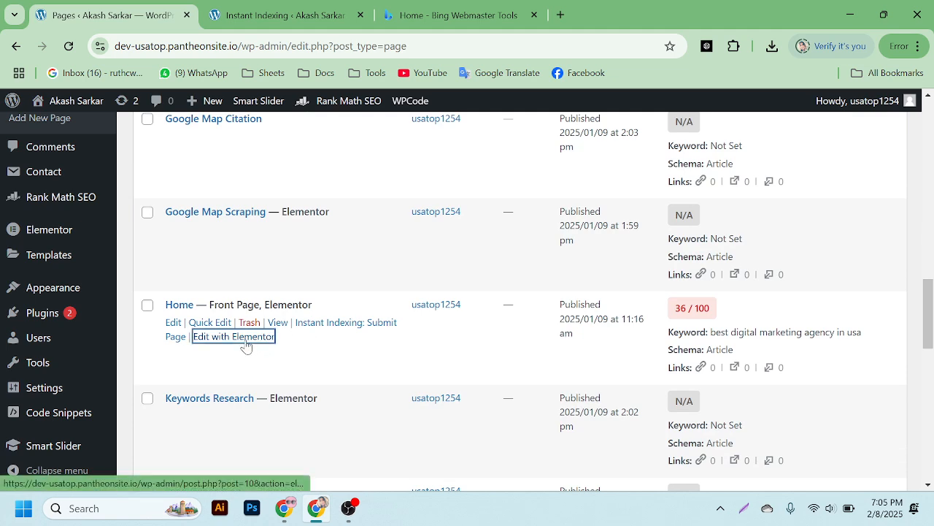
left_click(254, 5)
left_click(438, 14)
left_click(534, 14)
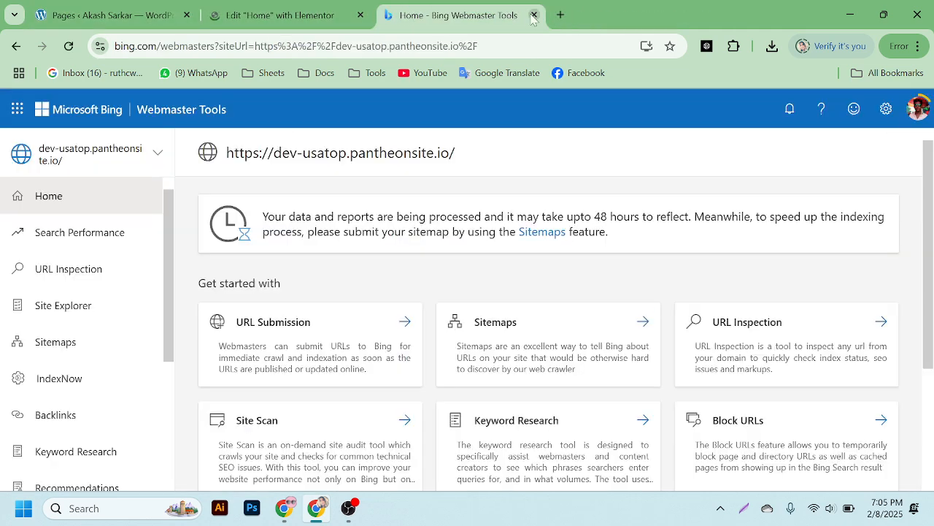
left_click(534, 15)
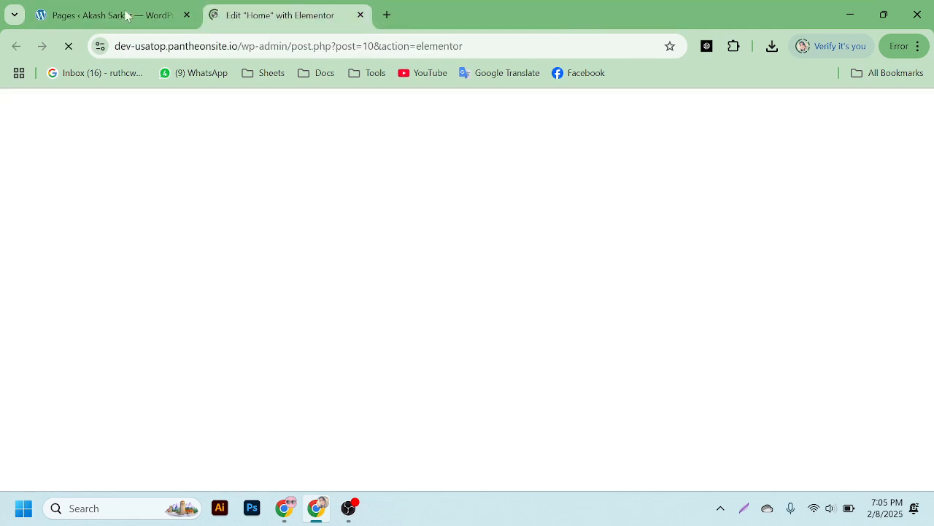
left_click(124, 17)
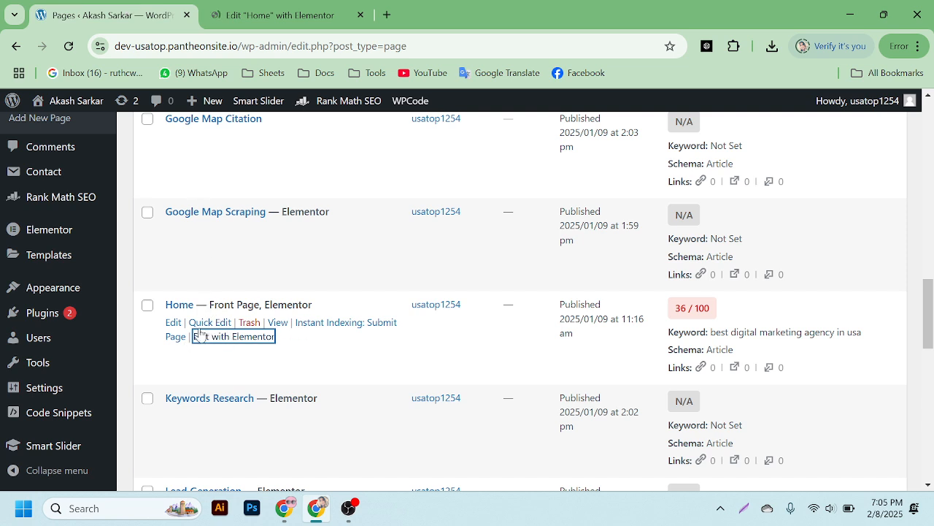
middle_click(173, 326)
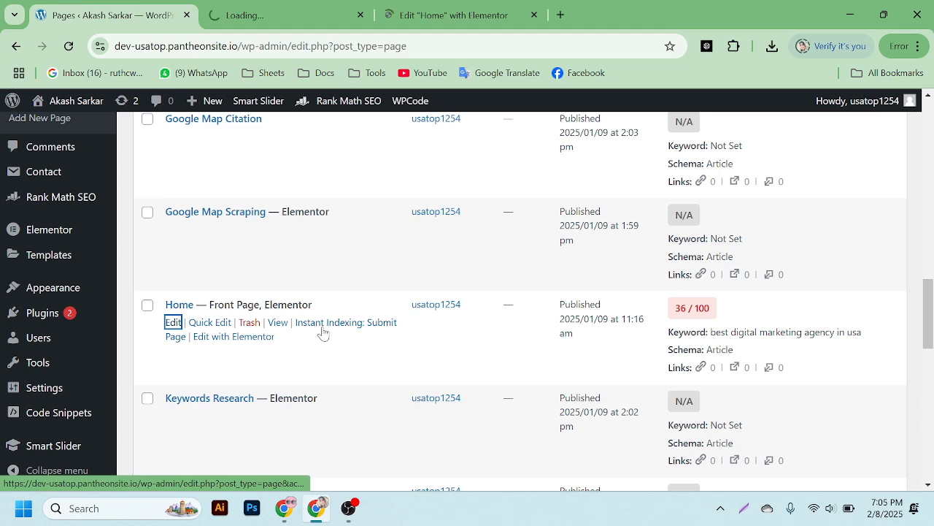
left_click(347, 330)
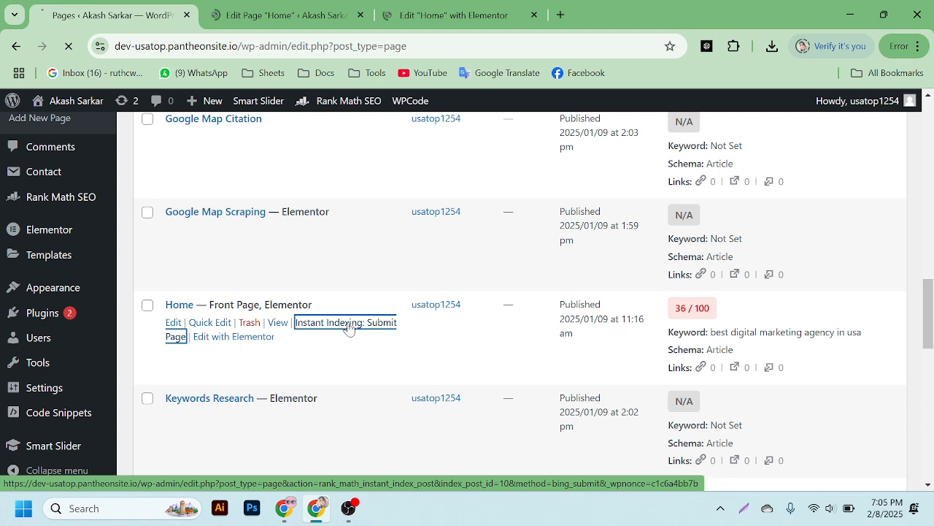
Switch between the stalled Elementor tab and the block editor, stopping and reloading the Home editor.
left_click(326, 7)
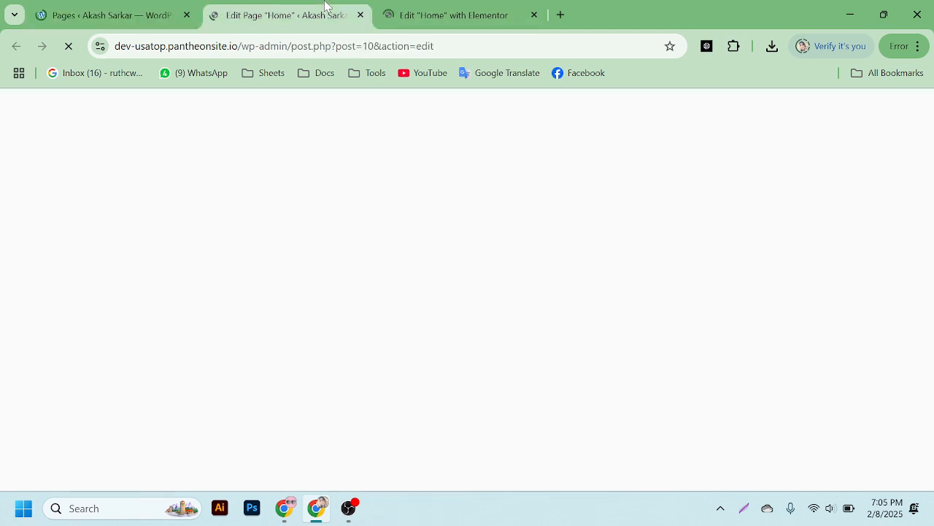
left_click(482, 11)
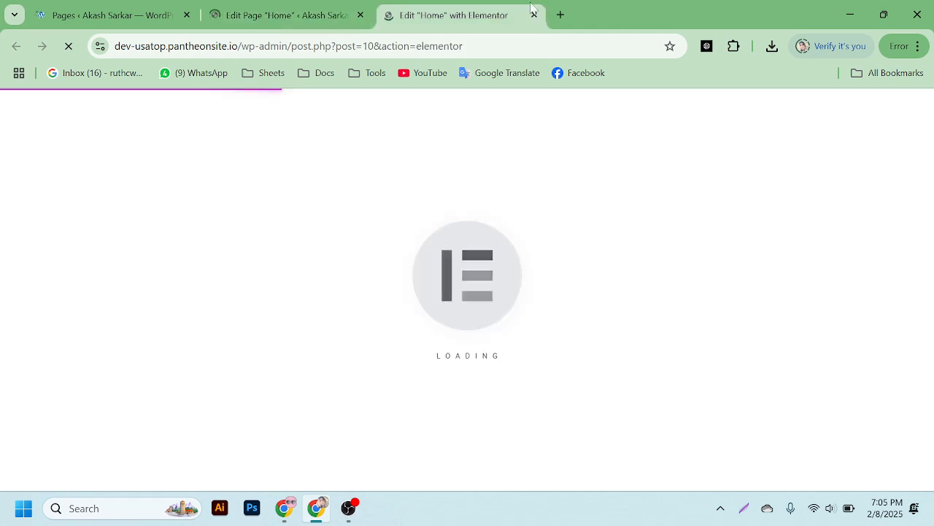
left_click(330, 7)
left_click(446, 16)
left_click(285, 6)
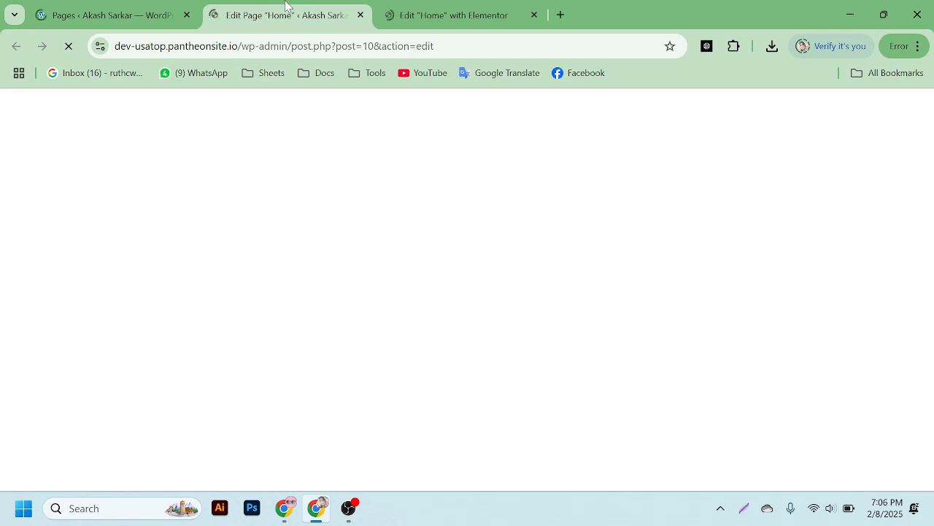
left_click(475, 9)
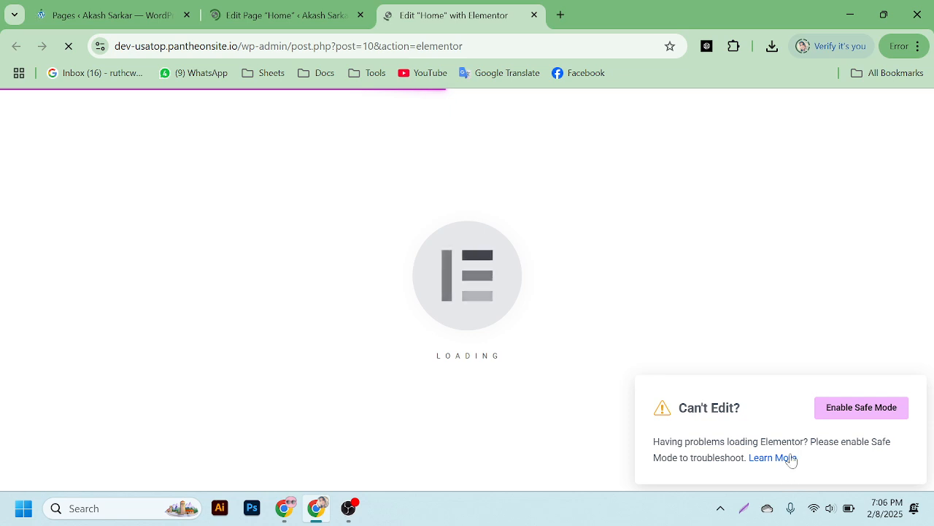
left_click(312, 6)
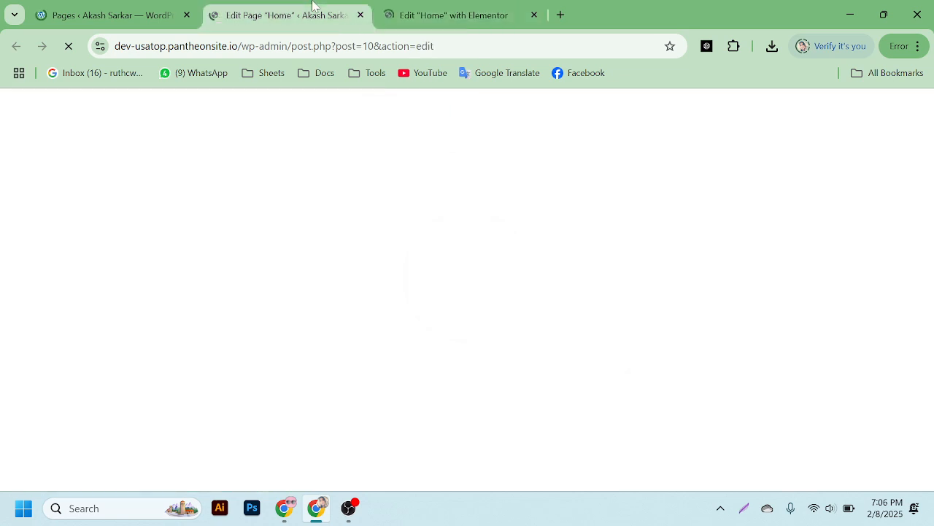
left_click(68, 48)
left_click(69, 49)
left_click(449, 15)
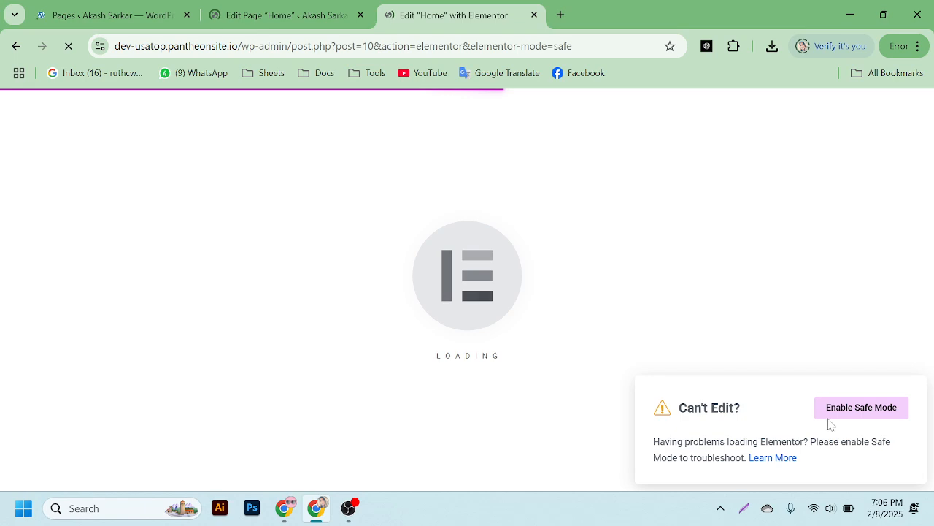
left_click(284, 10)
Try Elementor in Safe Mode, then settle on the Home block editor scoring 40/100.
left_click(411, 6)
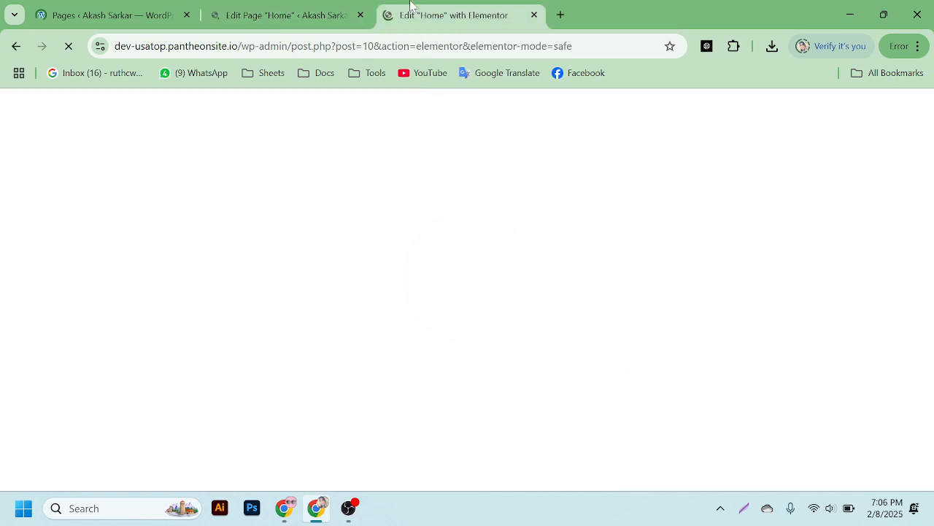
left_click(351, 509)
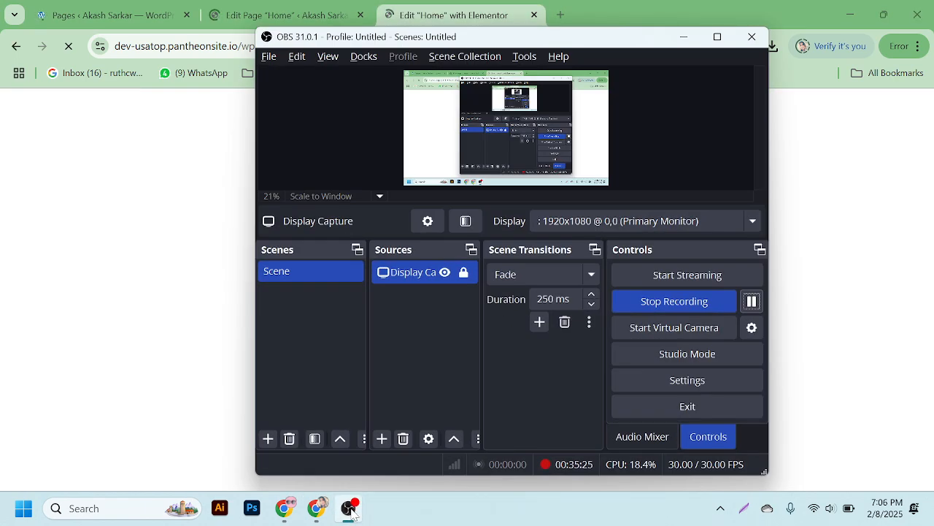
left_click(350, 509)
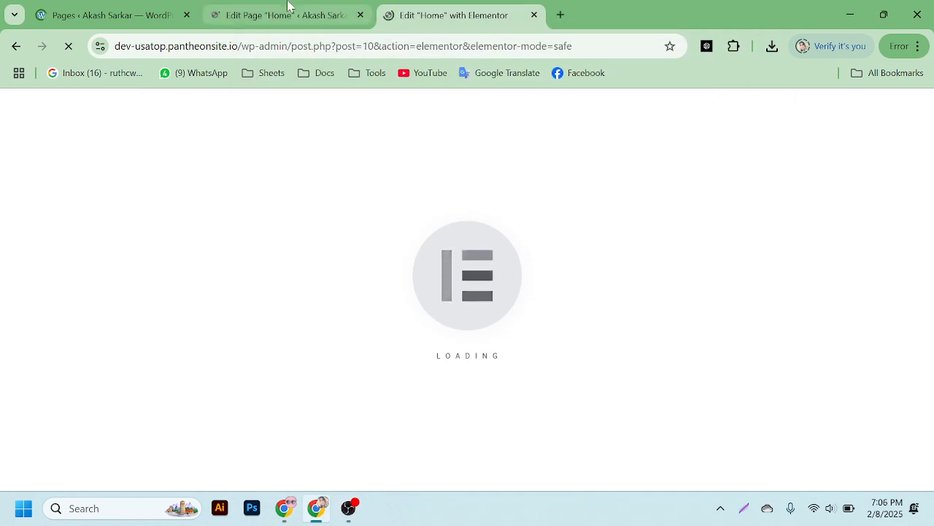
left_click(288, 8)
left_click(459, 7)
left_click(290, 5)
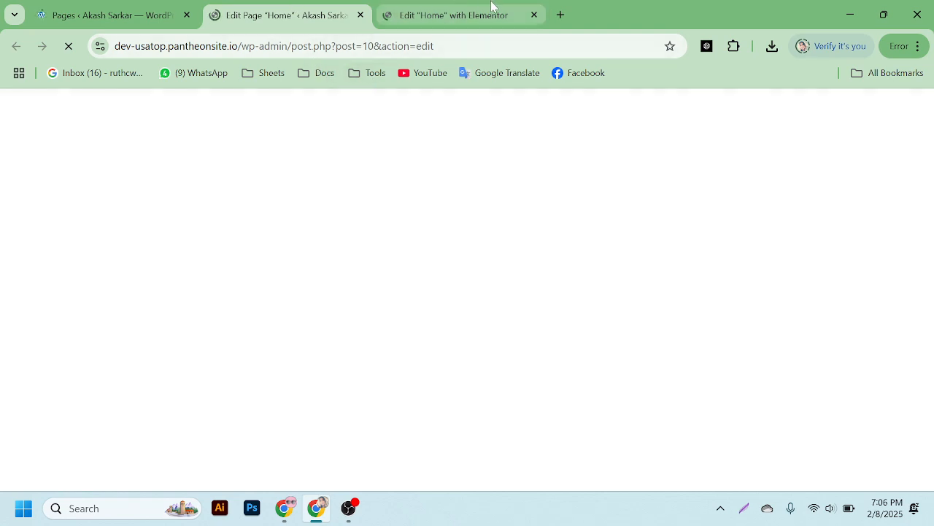
mouse_move(491, 6)
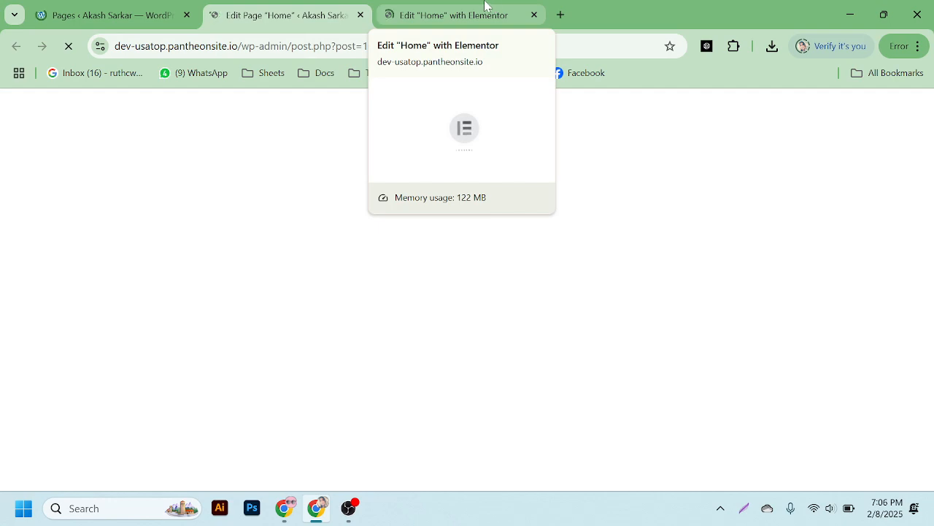
left_click(490, 6)
left_click(309, 9)
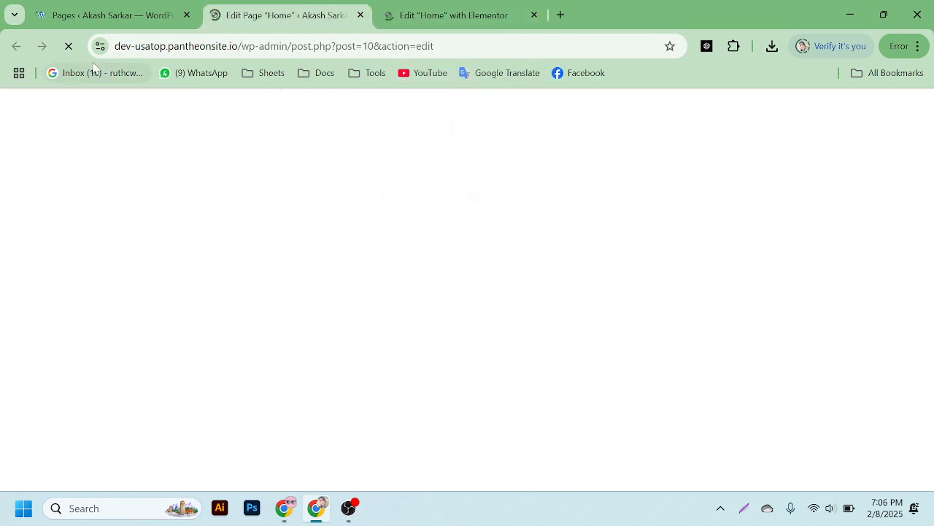
left_click(181, 4)
left_click(286, 6)
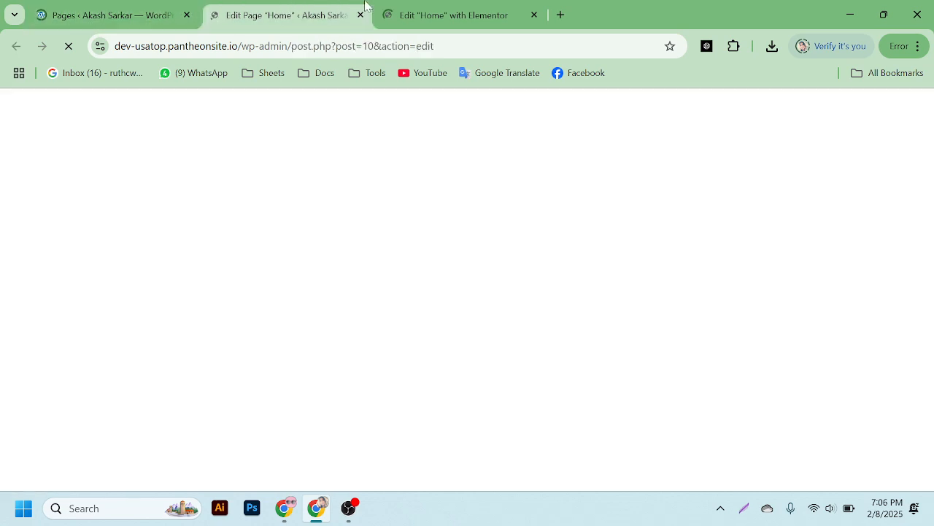
left_click(419, 7)
left_click(292, 7)
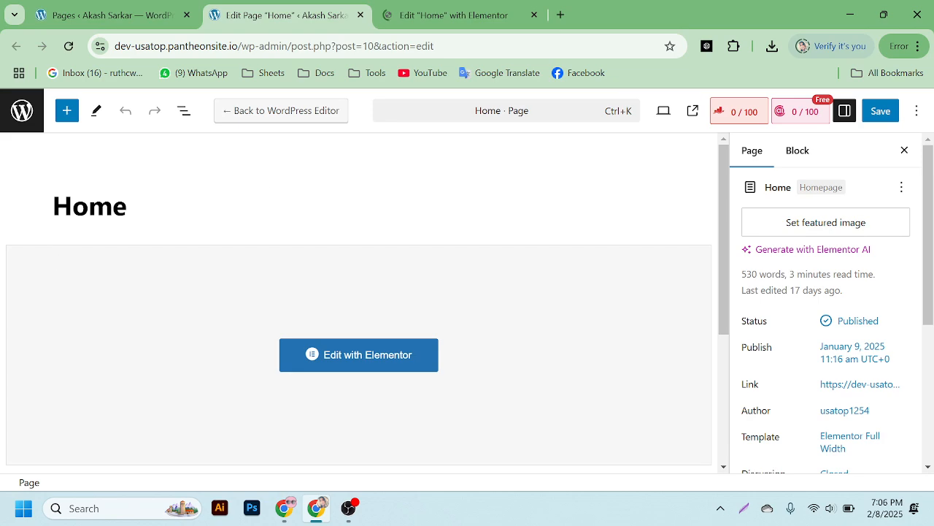
Reload the Elementor tab and return to the Home block editor.
left_click(444, 8)
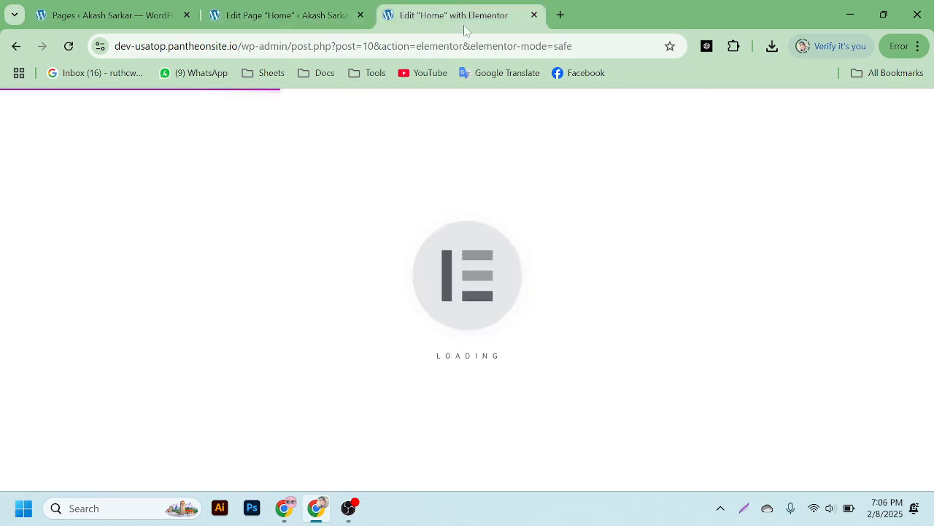
left_click(70, 47)
left_click(287, 13)
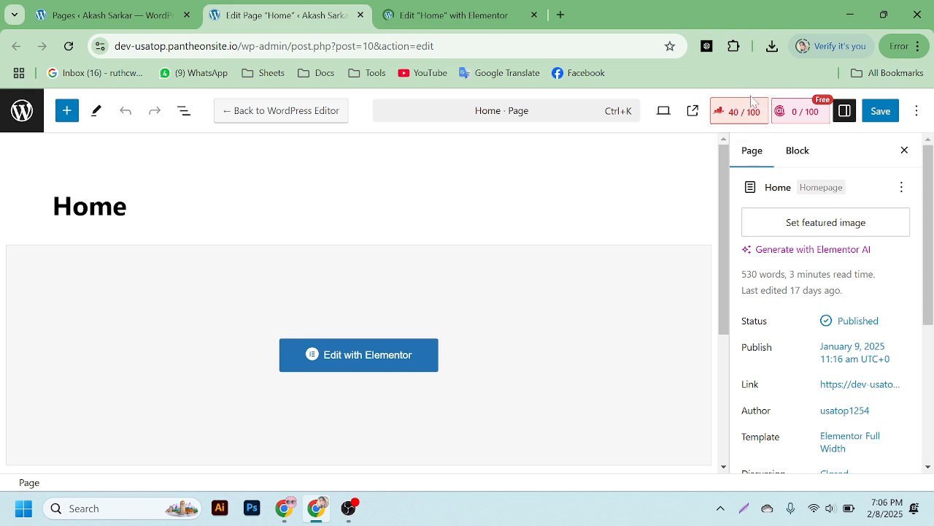
Open the Content AI panel, then the Rank Math 40/100 panel for Home.
left_click(810, 115)
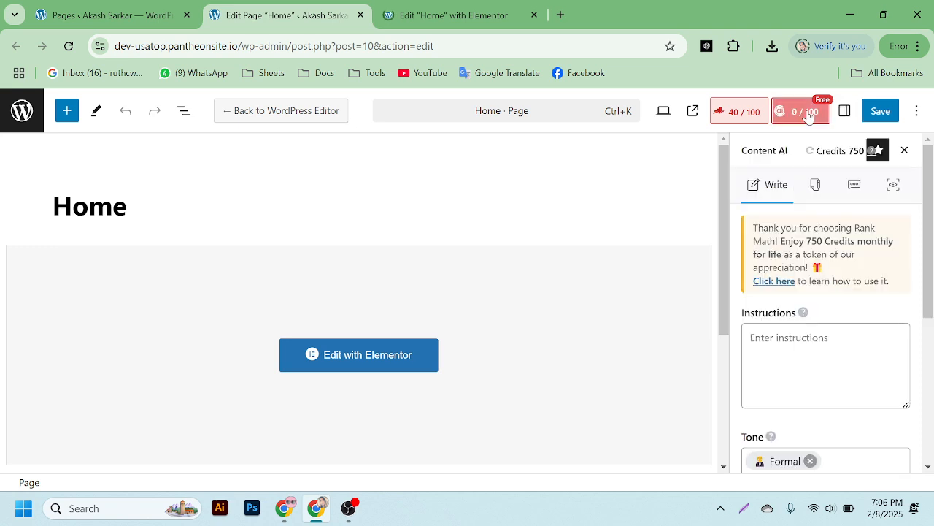
scroll(827, 332, "down", 4)
scroll(827, 332, "up", 3)
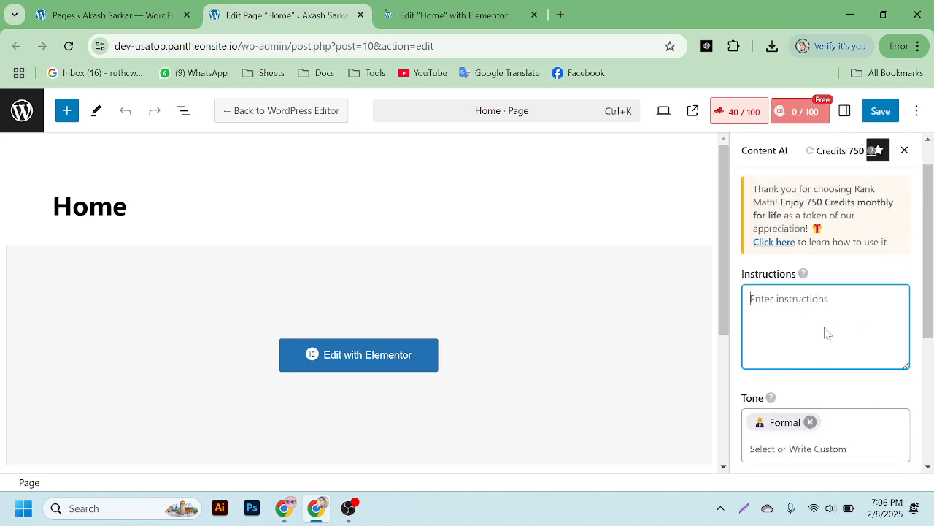
scroll(827, 332, "down", 4)
scroll(825, 329, "up", 5)
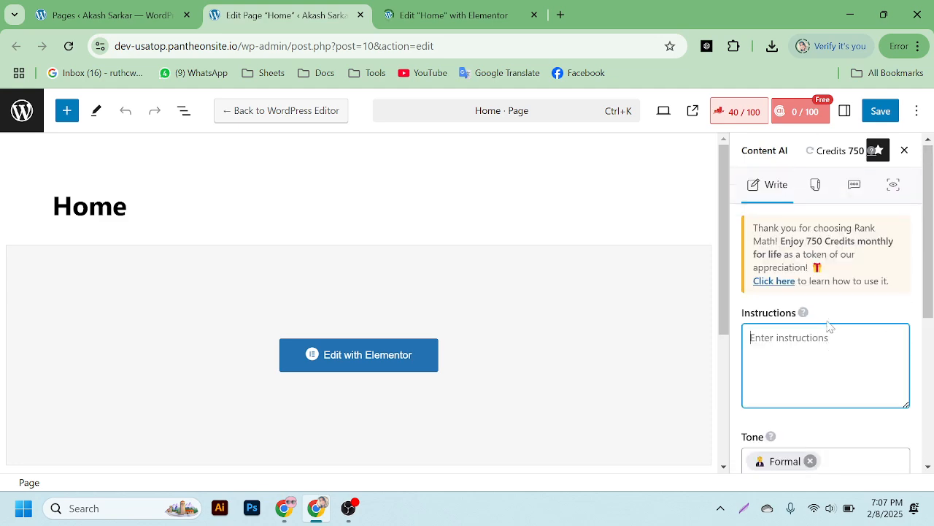
left_click(723, 118)
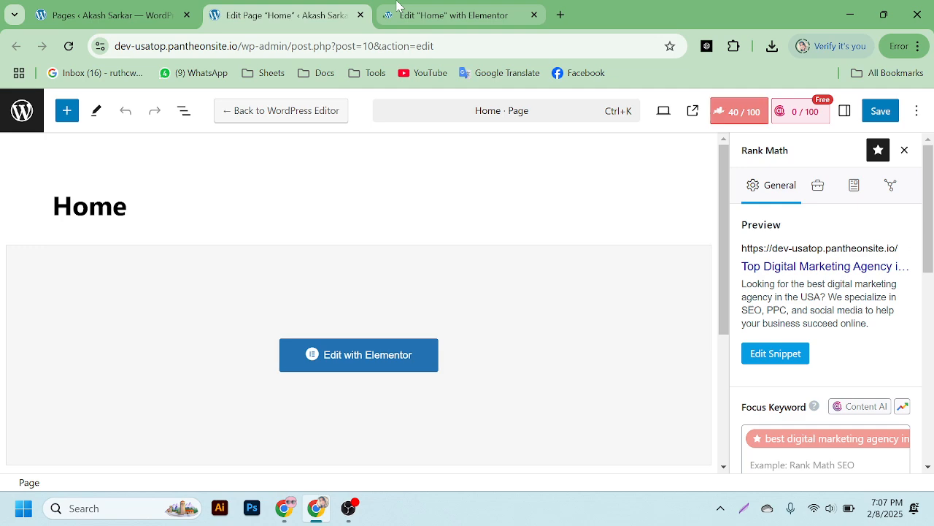
Check the other tabs, then open Edit Snippet showing Home's search title and description.
left_click(449, 14)
left_click(109, 14)
left_click(270, 9)
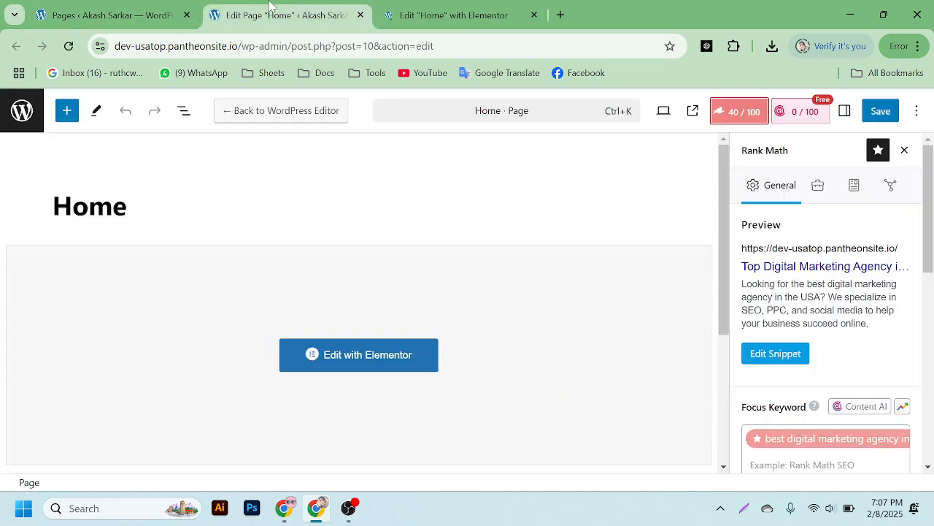
left_click(455, 16)
left_click(249, 11)
scroll(373, 327, "down", 3)
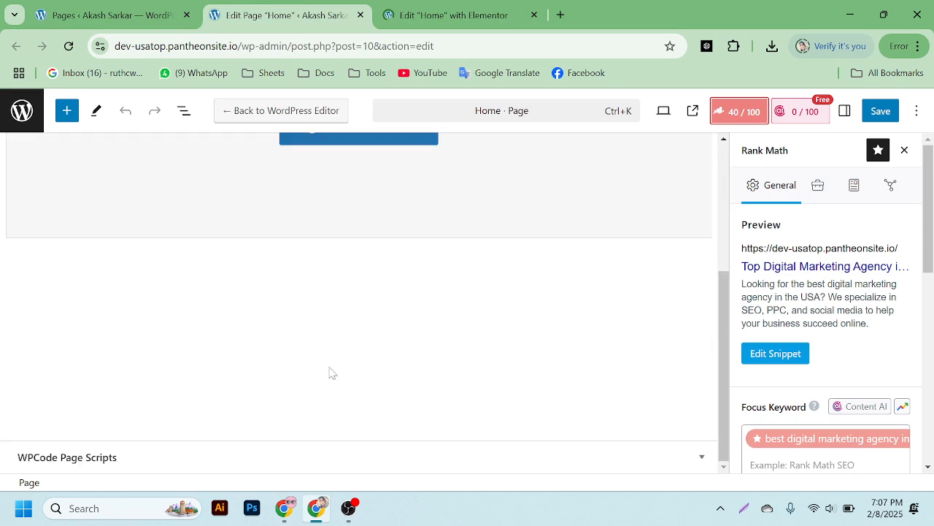
scroll(329, 373, "up", 3)
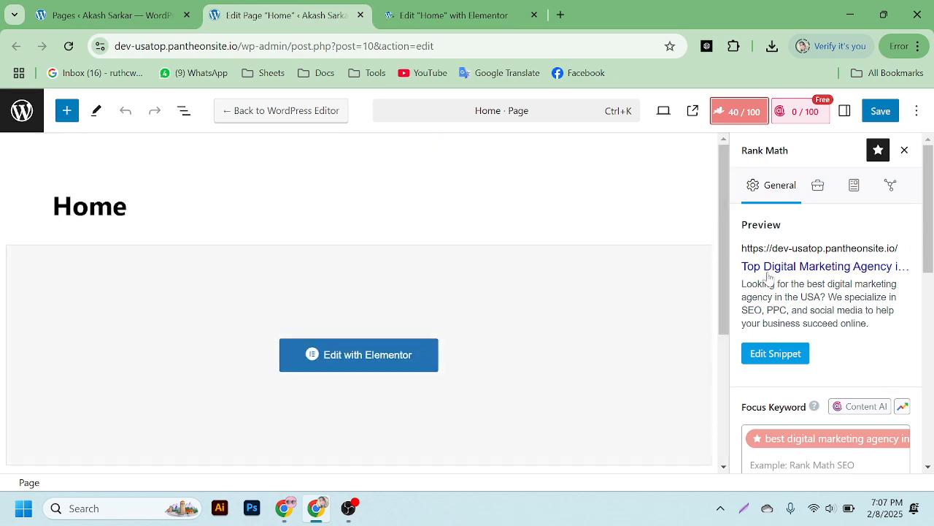
left_click(783, 357)
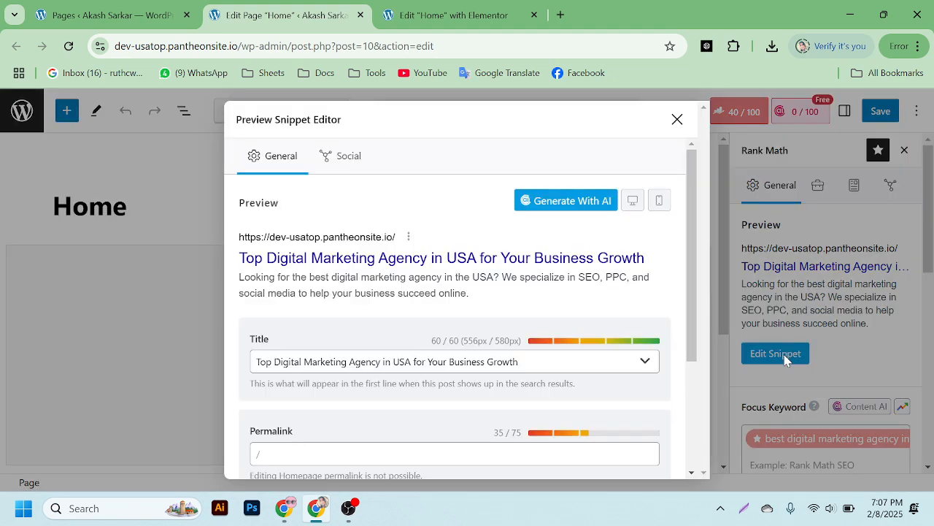
Copy 'Digital Marketing Agency' from the SEO title, then close the snippet editor unchanged.
scroll(454, 334, "down", 2)
scroll(456, 319, "up", 2)
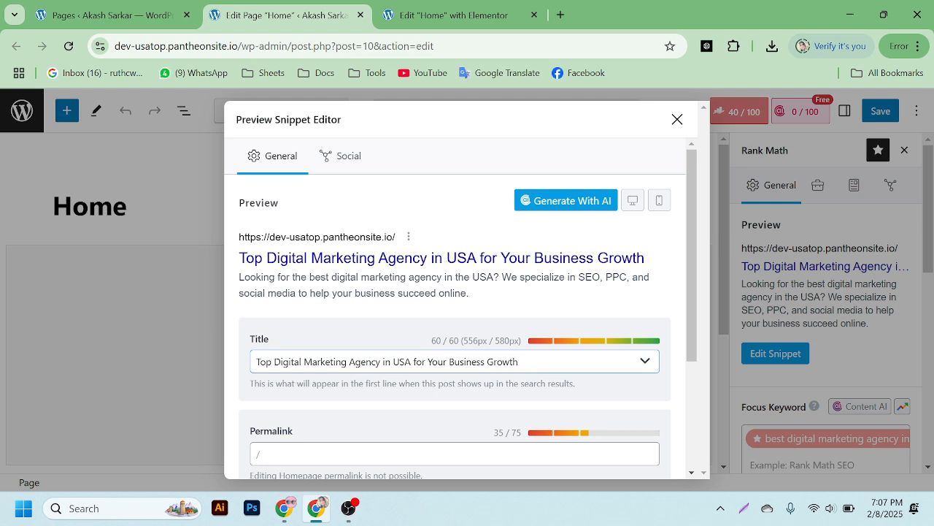
left_click_drag(274, 362, 372, 361)
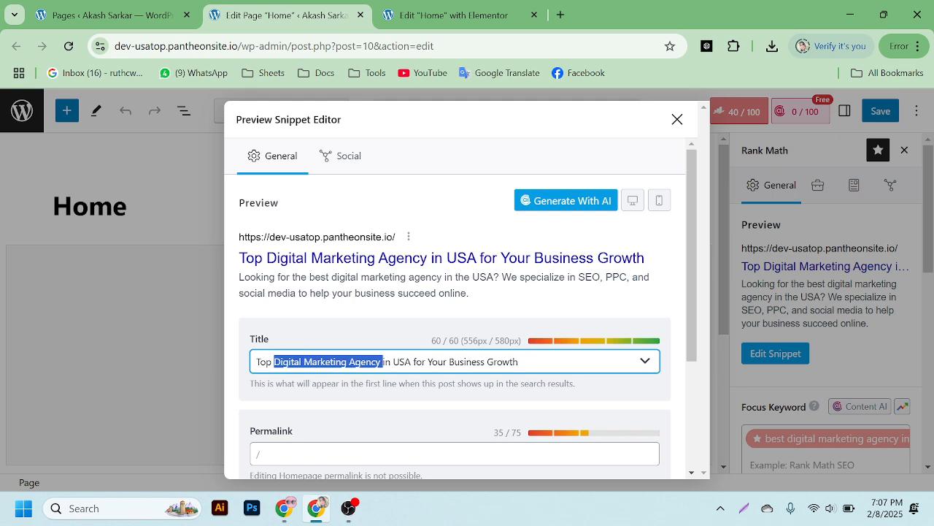
right_click(369, 361)
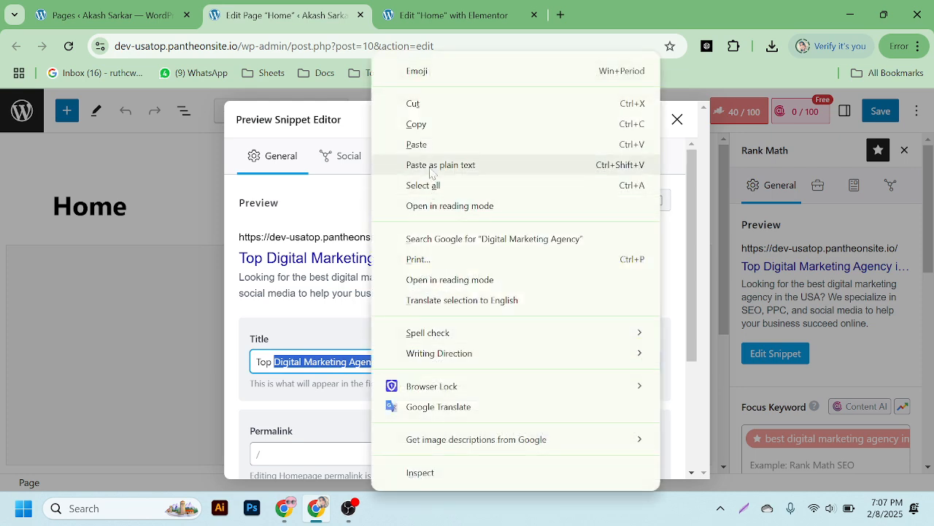
left_click(431, 130)
scroll(330, 444, "down", 3)
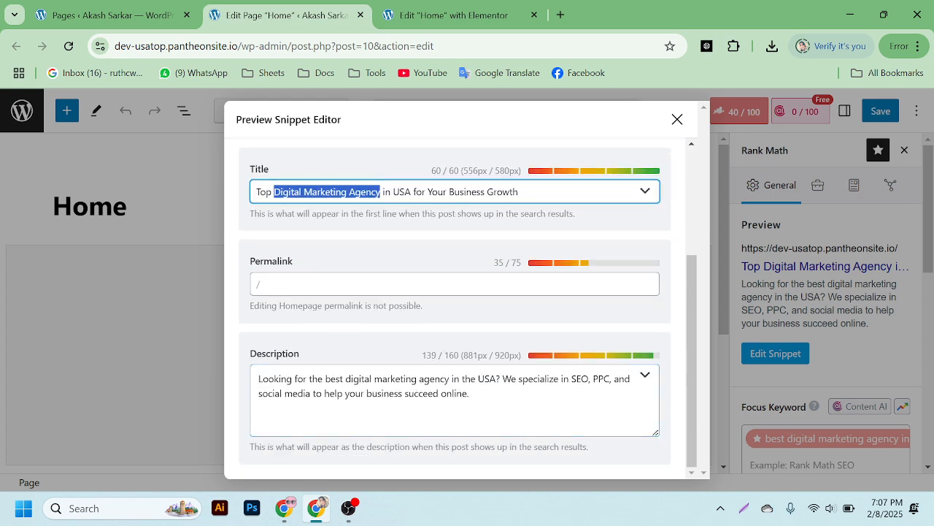
left_click(283, 285)
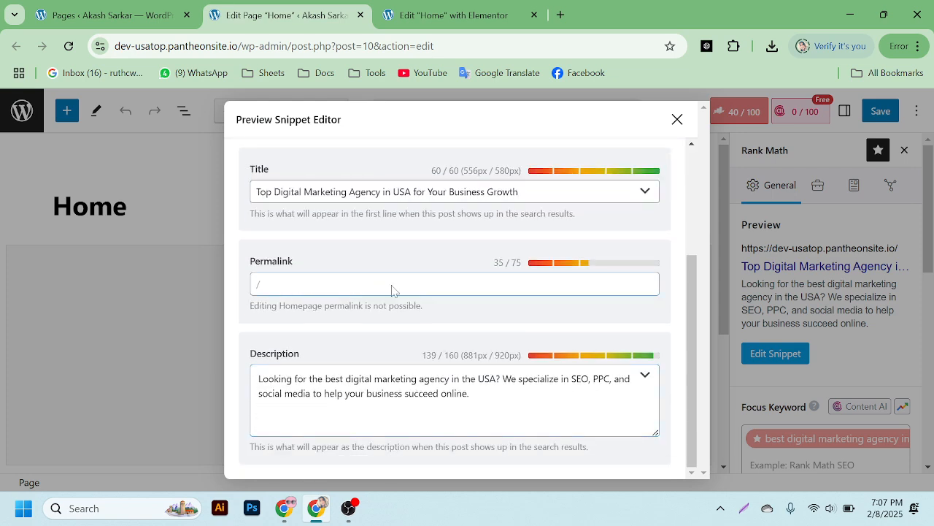
scroll(473, 378, "up", 3)
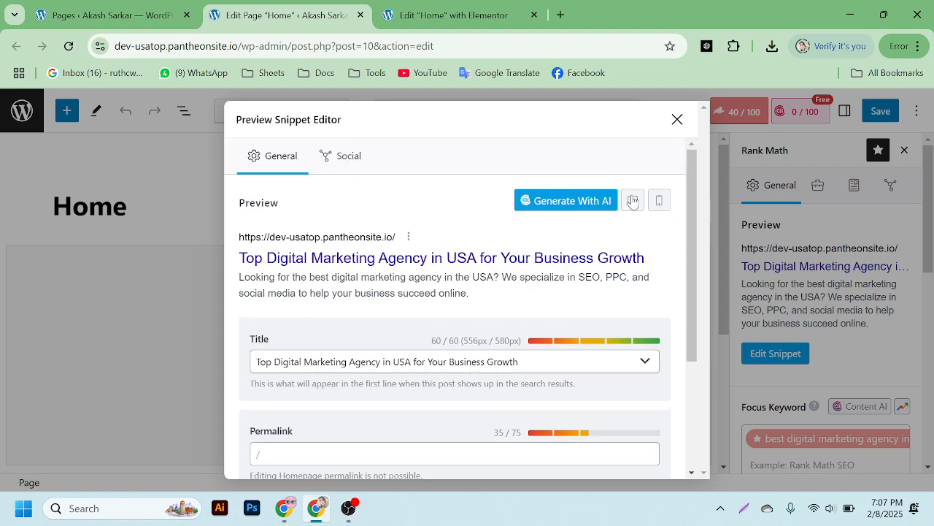
left_click(677, 119)
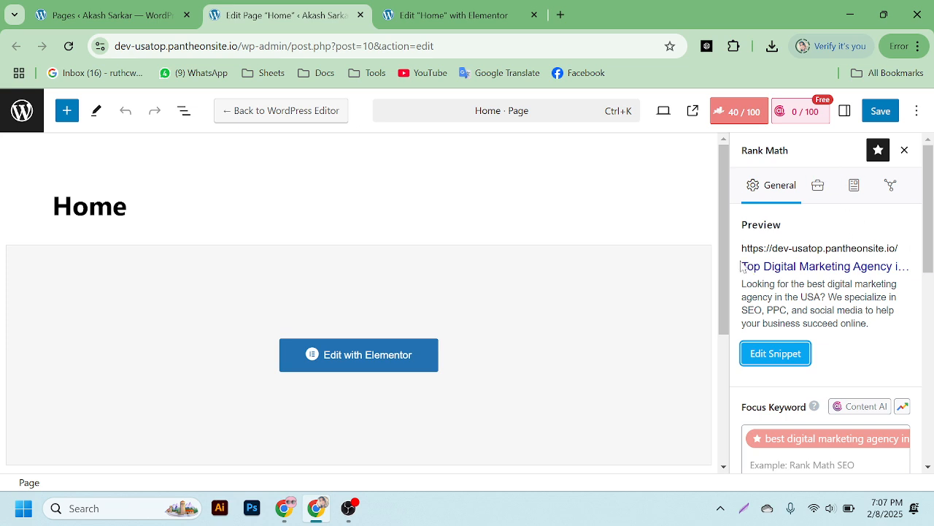
Close and reopen the Rank Math sidebar for the Home page.
left_click(905, 149)
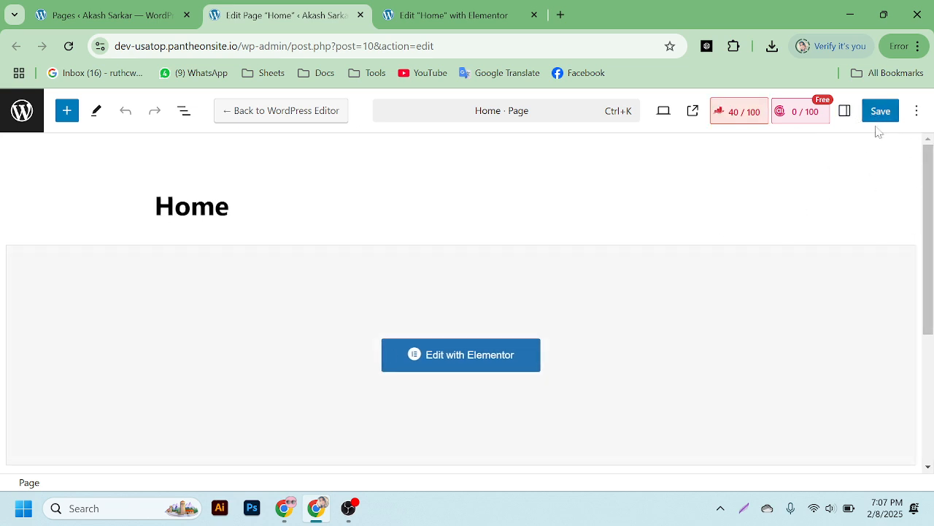
left_click(773, 119)
left_click(754, 115)
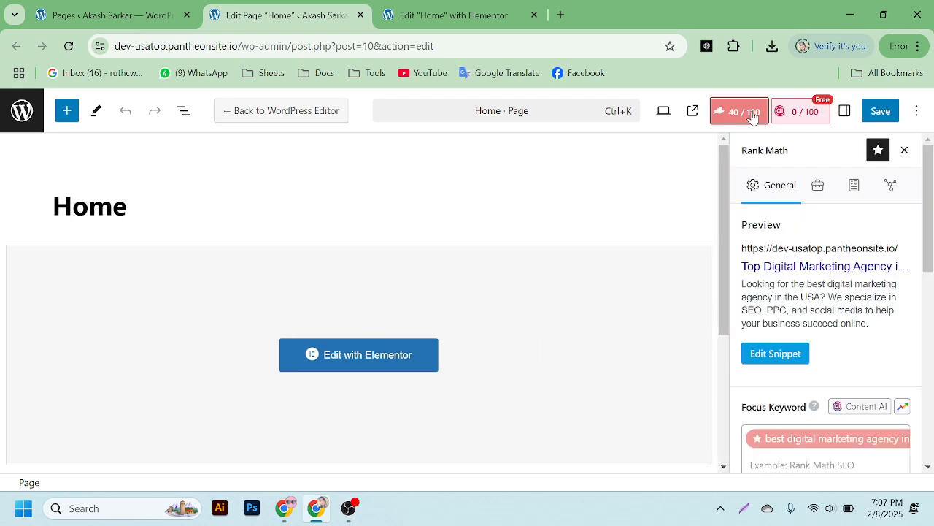
scroll(810, 241, "down", 10)
scroll(809, 296, "up", 10)
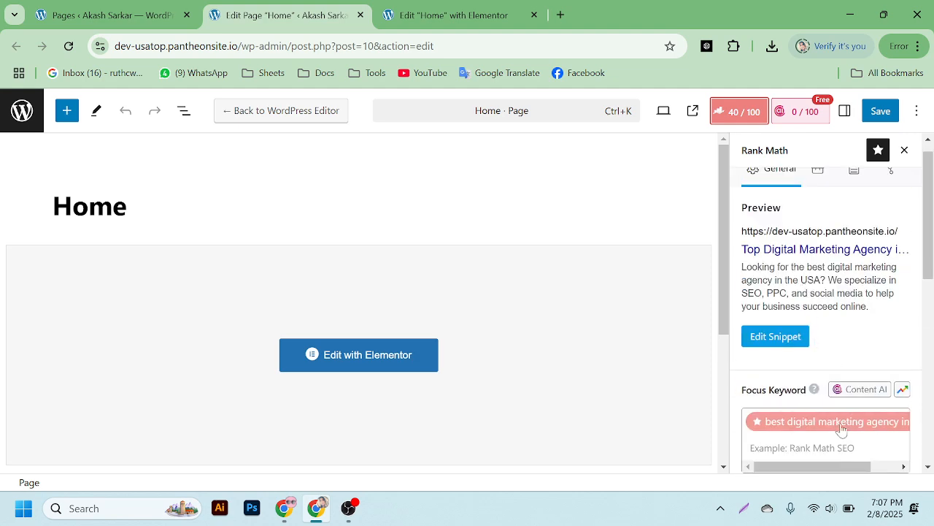
scroll(816, 427, "down", 3)
scroll(847, 239, "up", 3)
Replace the focus keyword with 'Digital Marketing Agency' and save, reaching 88/100.
left_click(843, 423)
scroll(843, 424, "down", 3)
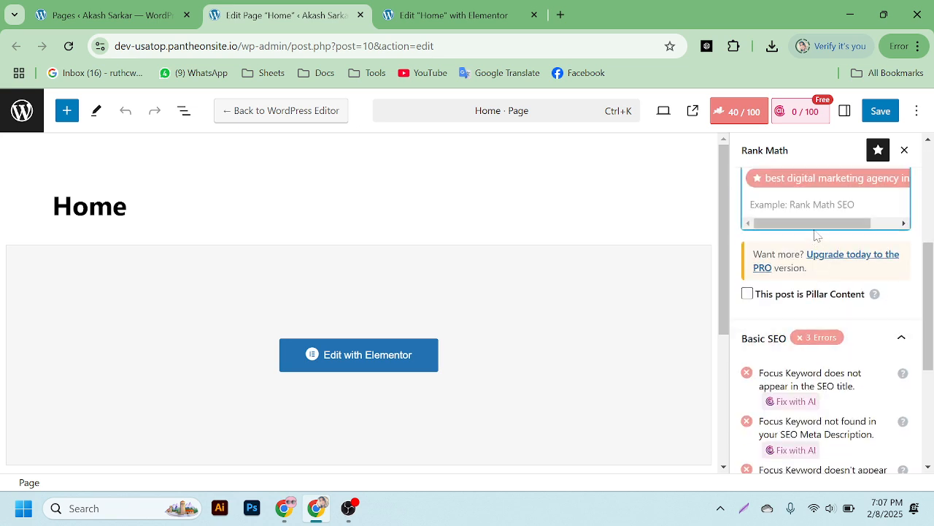
left_click(816, 206)
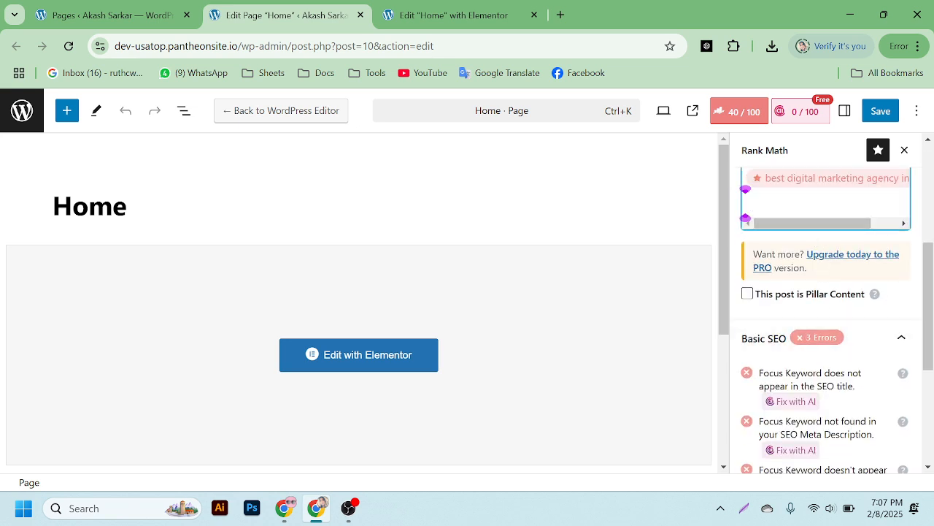
key("BackSpace")
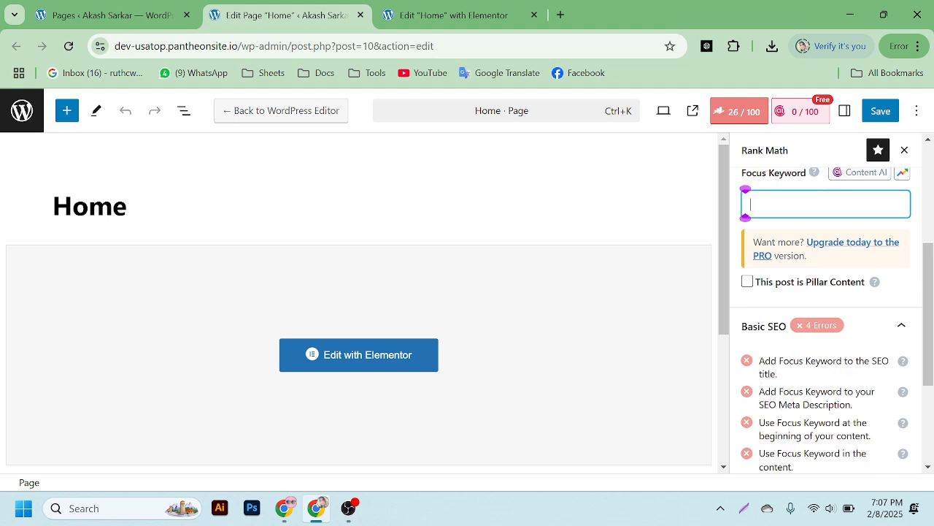
right_click(792, 206)
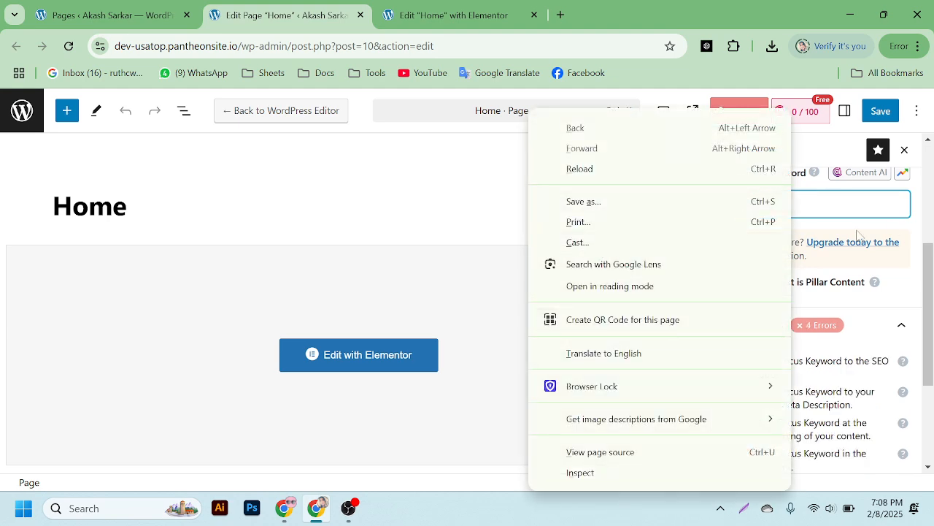
key("Escape")
key("ctrl+v")
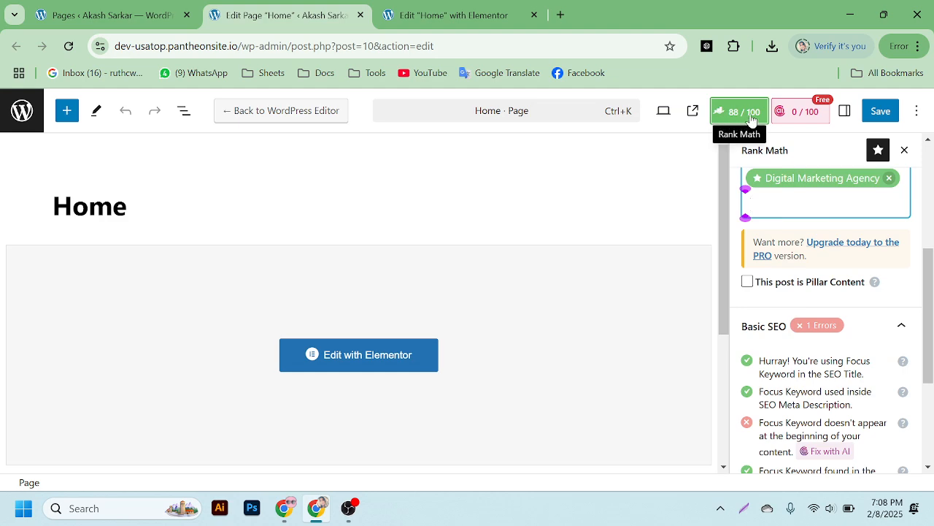
left_click(880, 111)
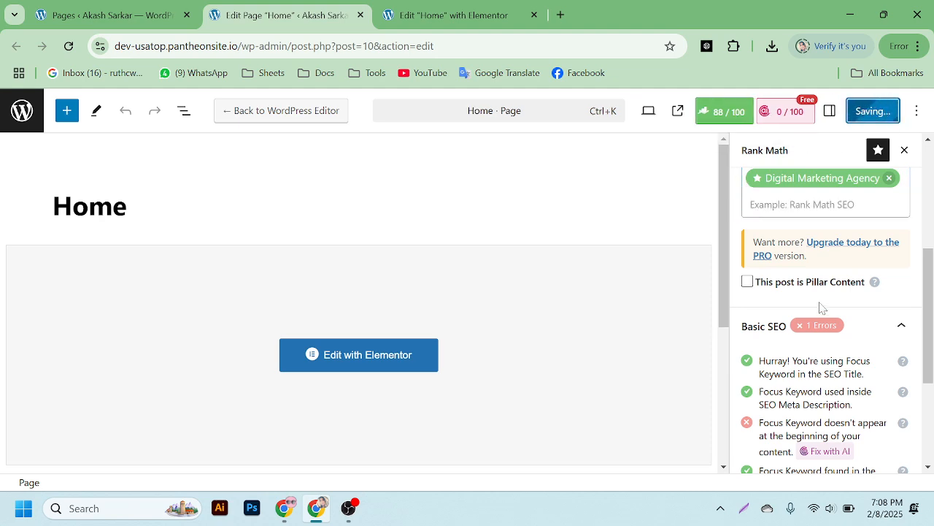
Expand Rank Math's Additional SEO checks, then switch to Home in Elementor's safe mode.
scroll(810, 305, "up", 4)
scroll(801, 303, "down", 5)
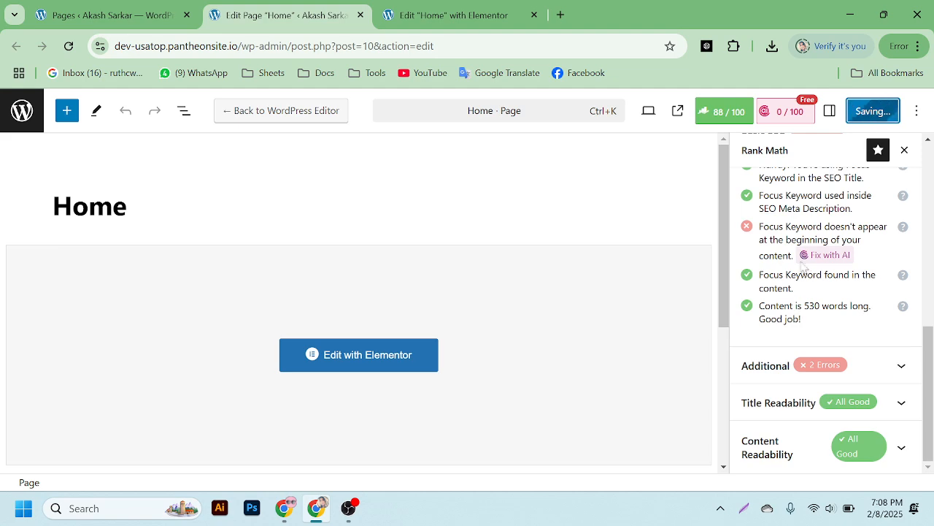
scroll(795, 329, "up", 3)
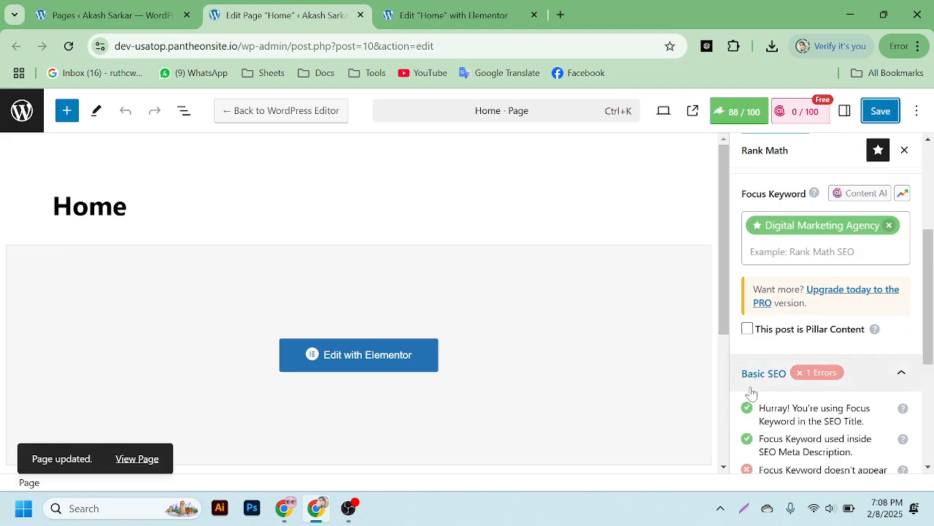
scroll(767, 387, "up", 3)
scroll(764, 388, "down", 3)
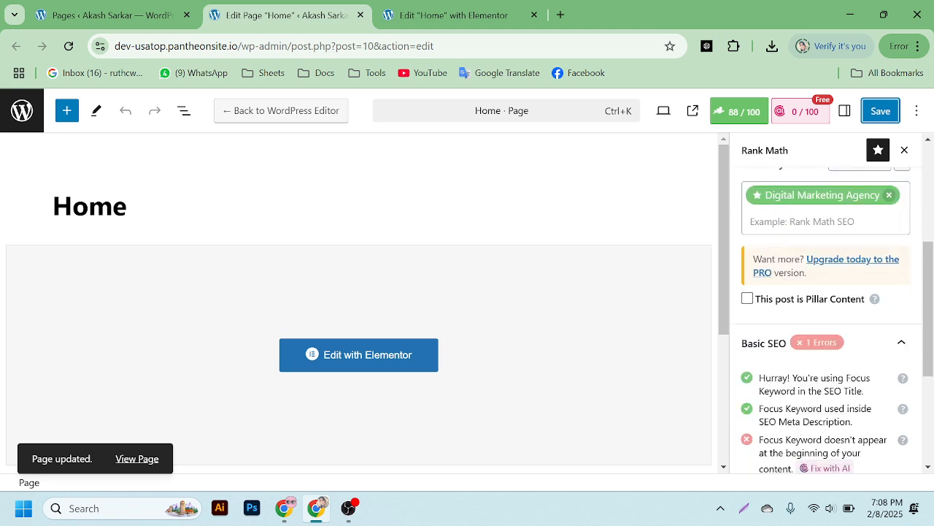
scroll(803, 362, "down", 3)
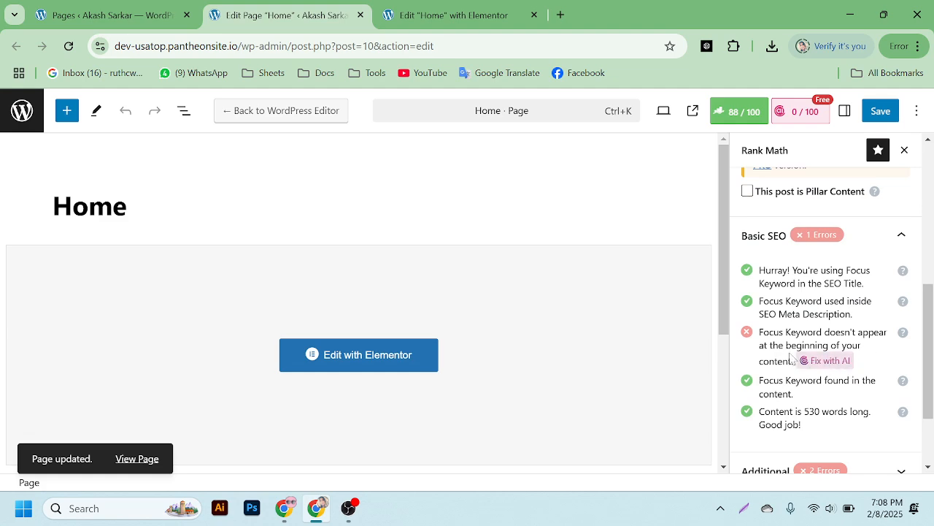
scroll(919, 327, "down", 1)
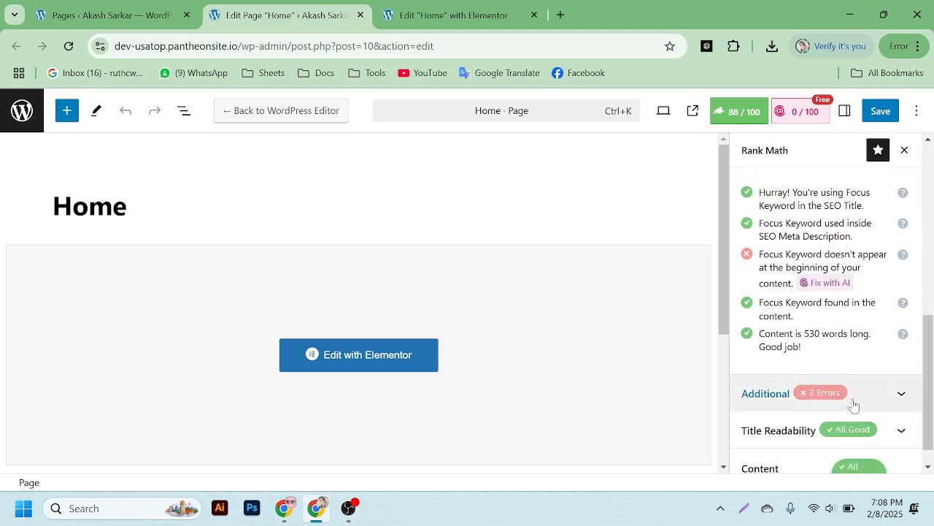
left_click(777, 393)
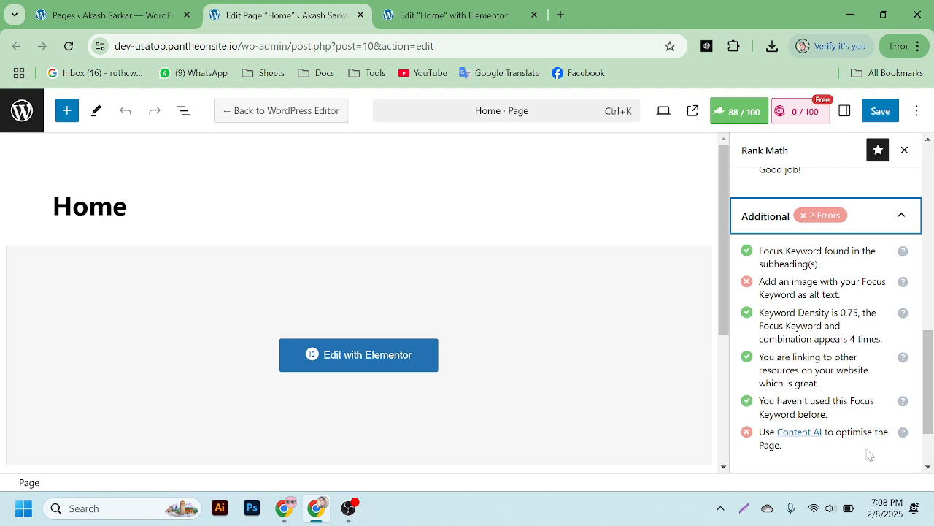
left_click_drag(929, 400, 931, 330)
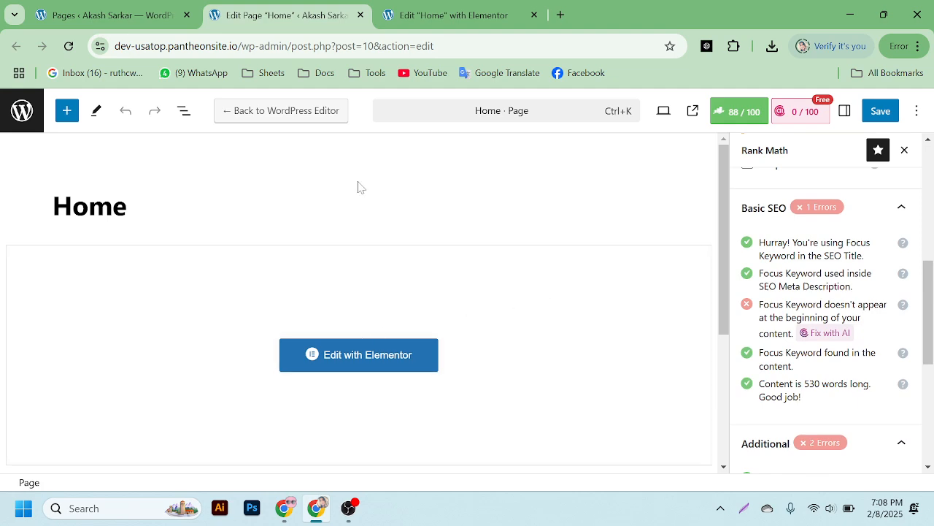
left_click(444, 12)
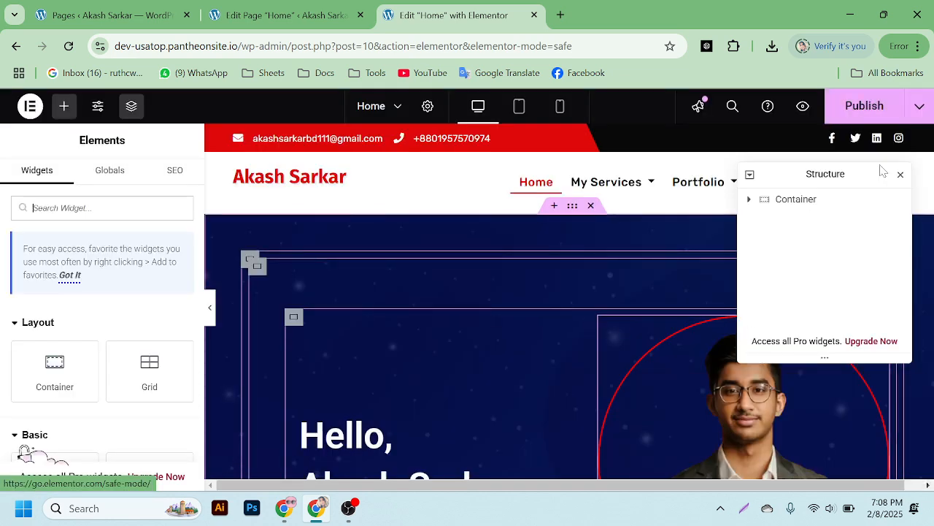
Open the hero portrait's attachment details in the Elementor media library.
left_click(901, 174)
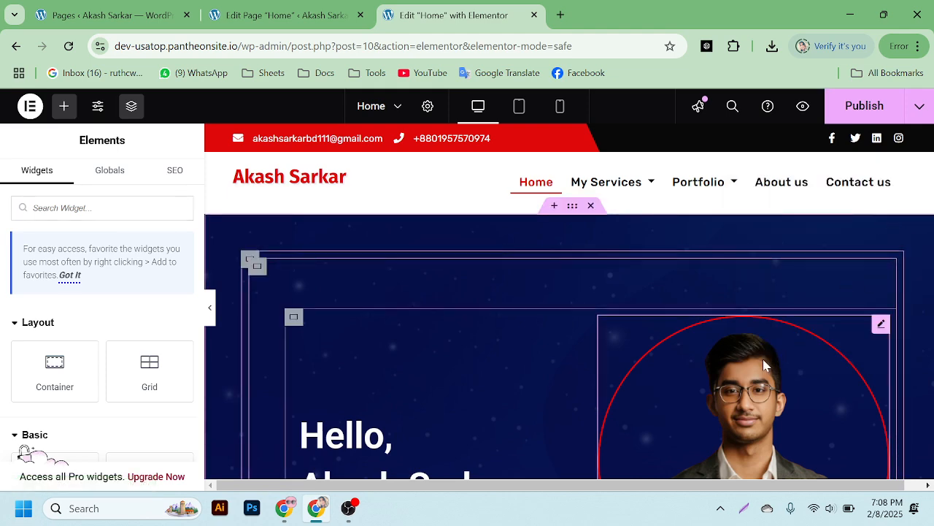
left_click(837, 376)
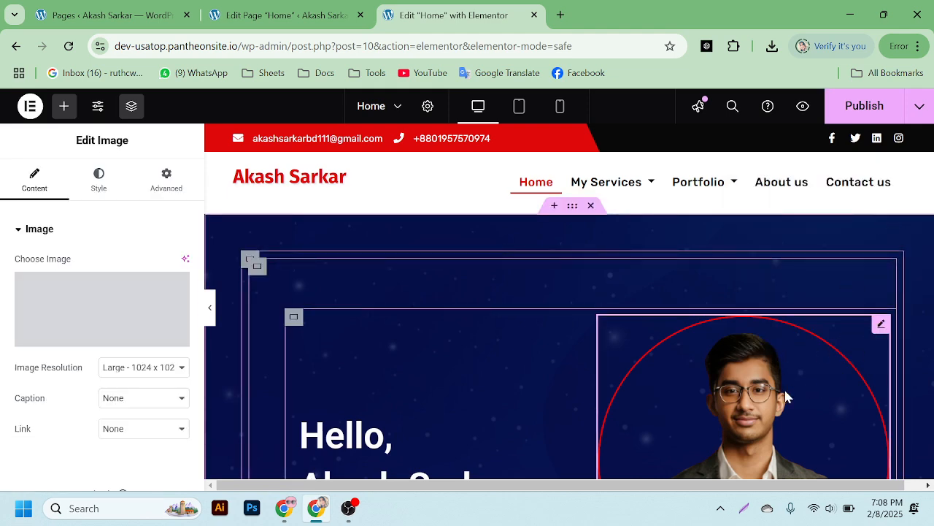
left_click(130, 307)
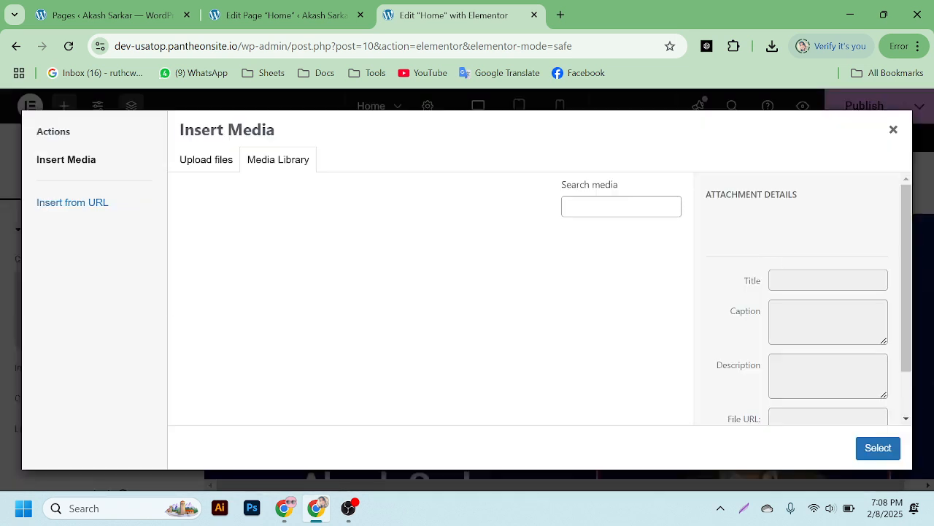
left_click(793, 281)
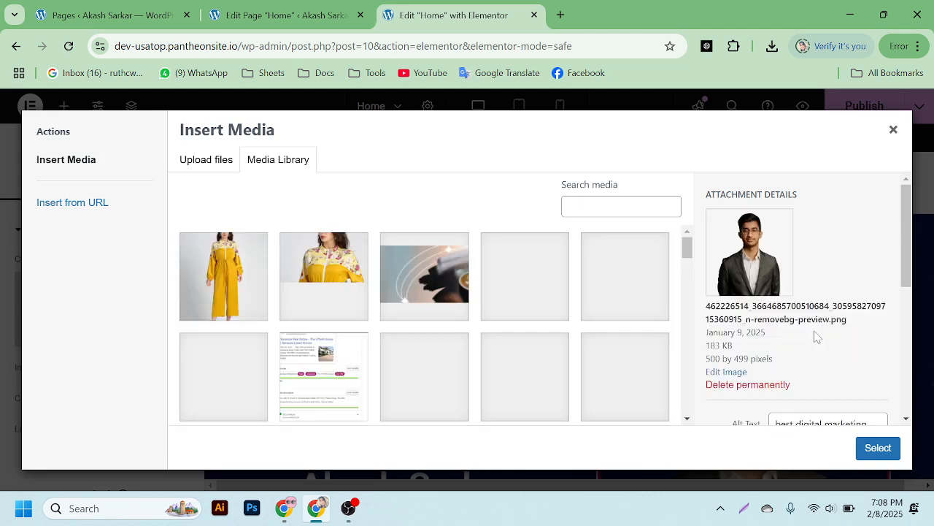
Trim the portrait's alt text to 'digital marketing agency' by removing 'best' and 'in usa'.
scroll(811, 362, "down", 5)
scroll(824, 338, "up", 4)
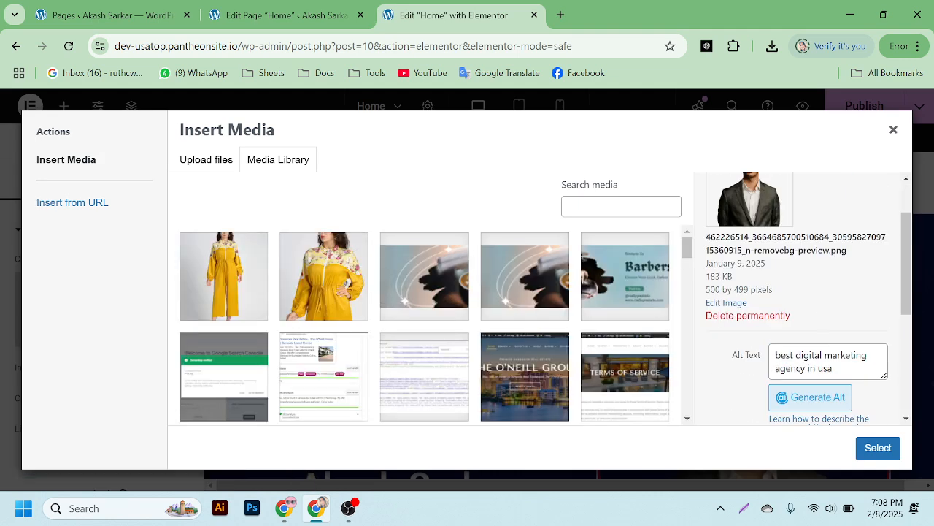
double_click(789, 355)
key("BackSpace")
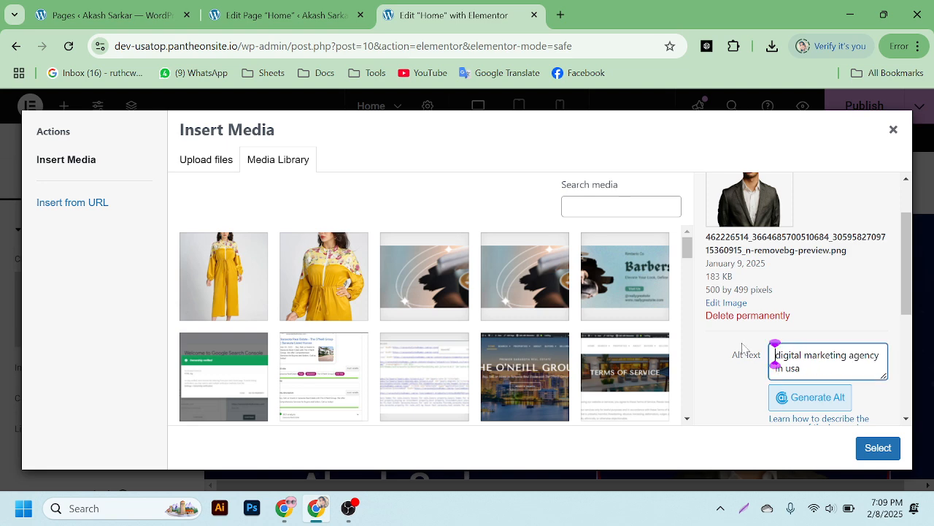
left_click(257, 8)
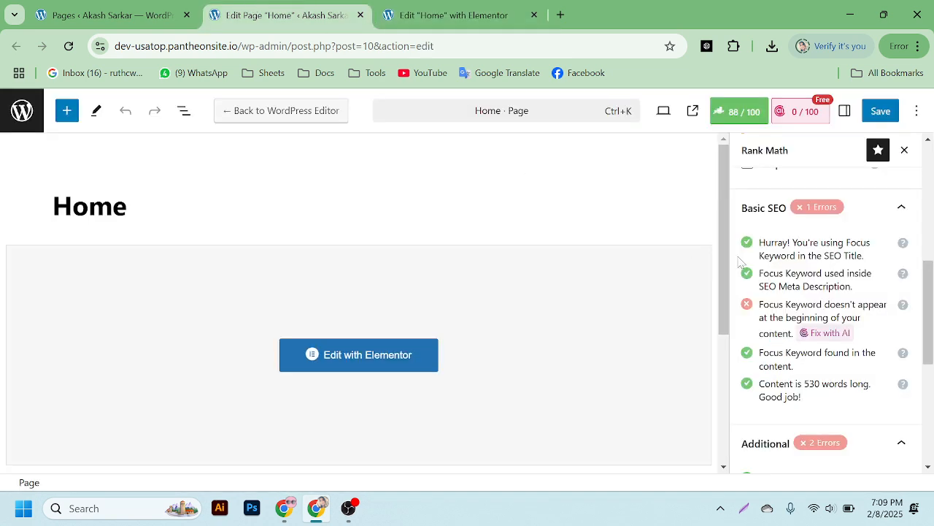
scroll(809, 310, "up", 5)
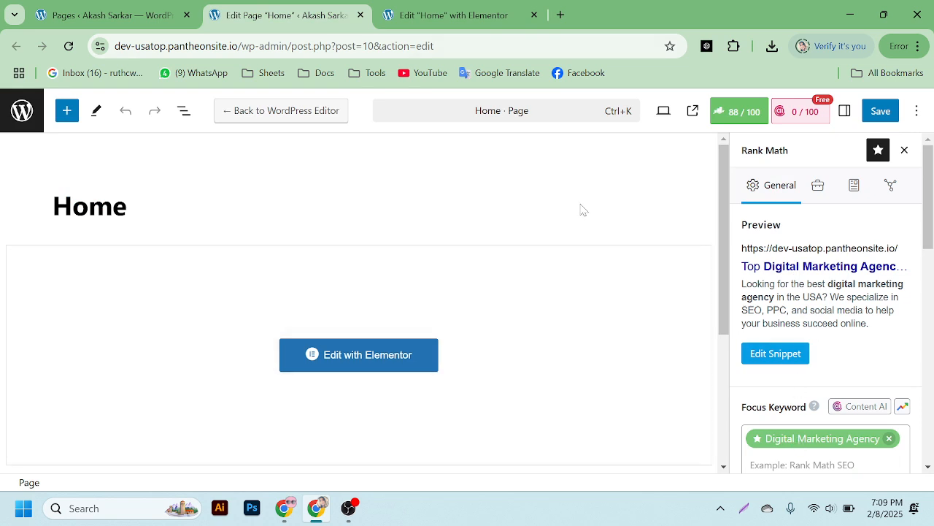
left_click(445, 14)
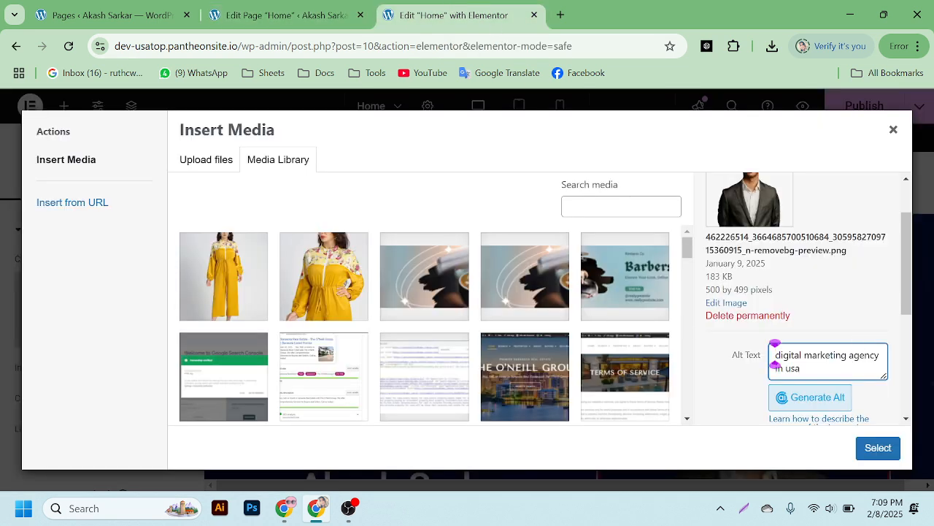
left_click_drag(801, 368, 758, 375)
key("BackSpace")
left_click_drag(884, 355, 774, 355)
key("ctrl+c")
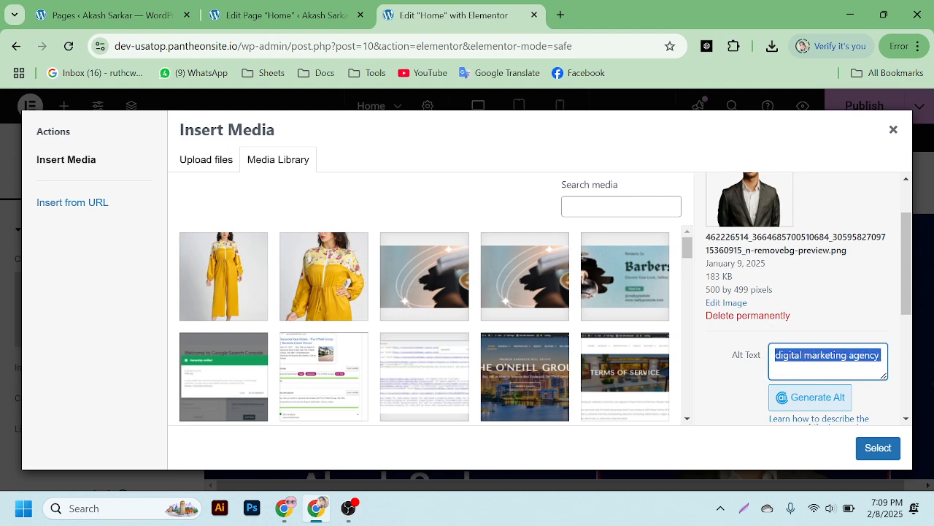
Replace the caption and description with 'digital marketing agency'.
scroll(800, 292, "down", 3)
double_click(805, 269)
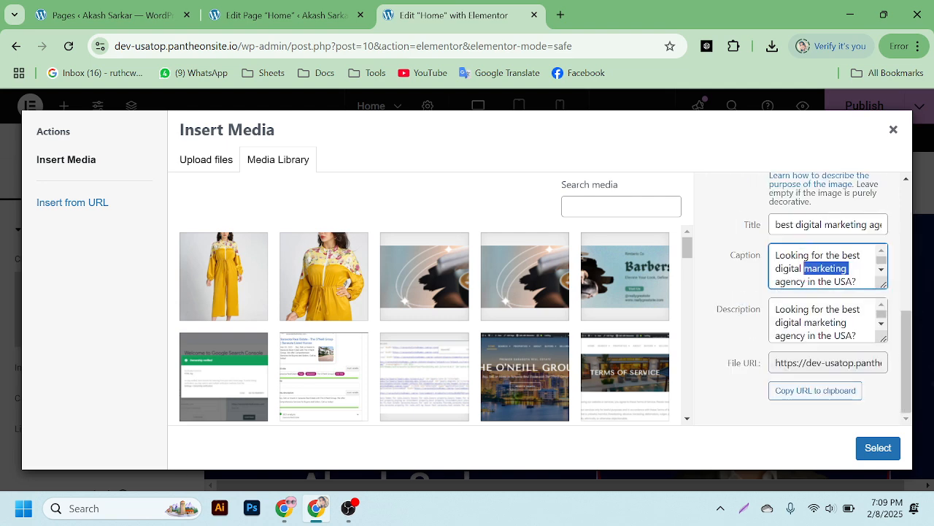
key("ctrl+a")
key("ctrl+v")
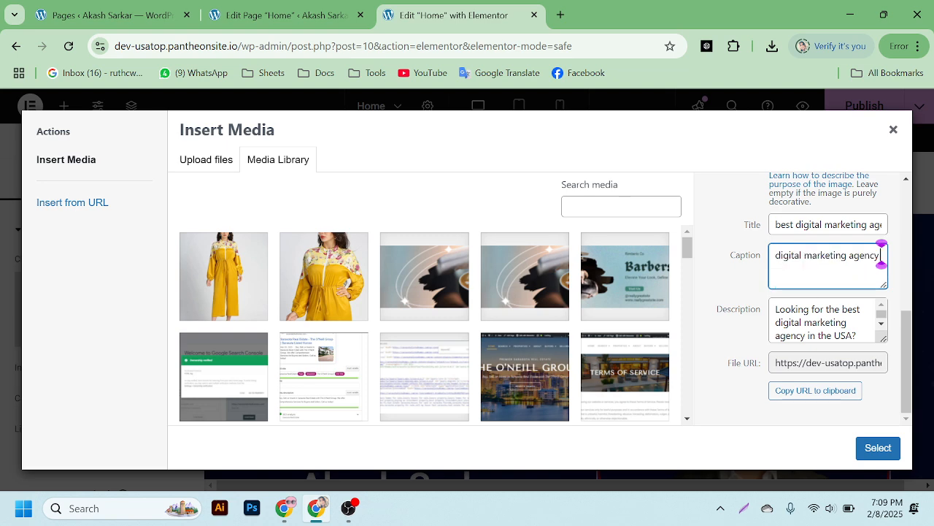
double_click(825, 322)
key("ctrl+a")
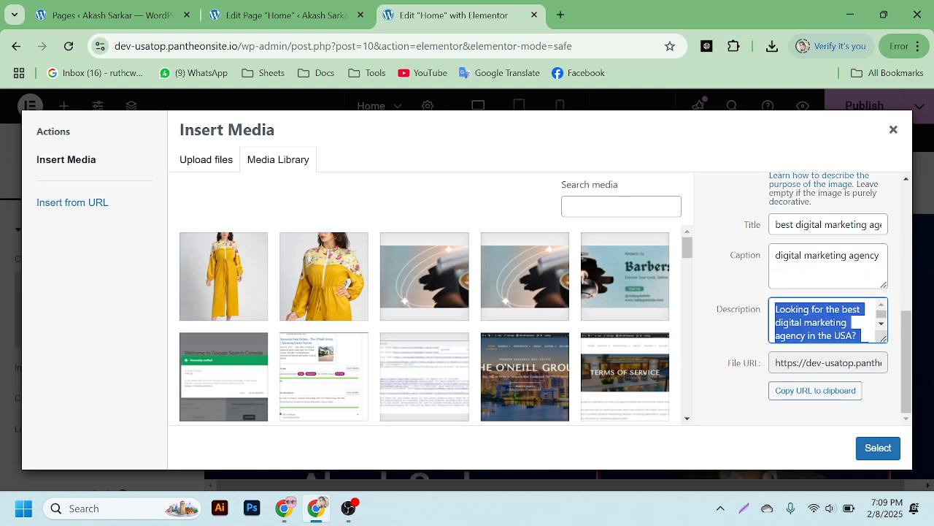
key("ctrl+v")
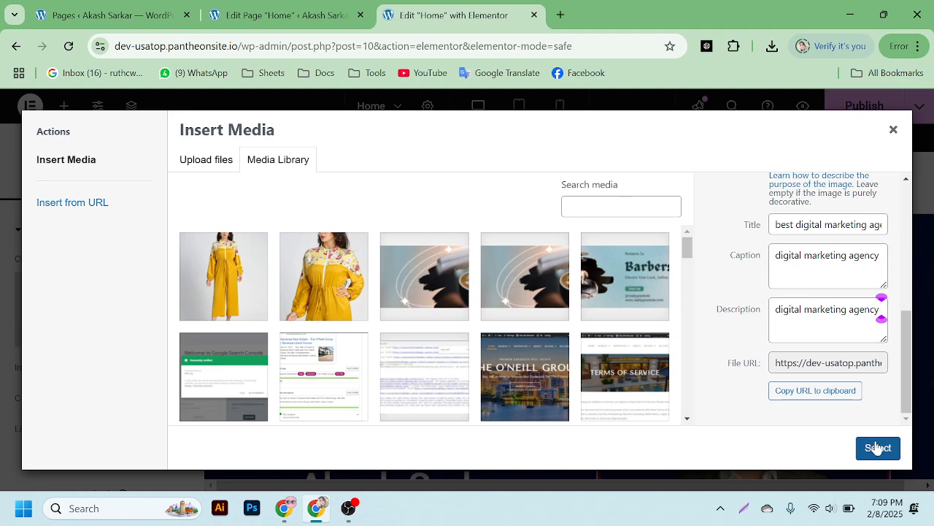
Insert the updated portrait, publish in Elementor, and reload the WordPress page editor.
left_click(876, 447)
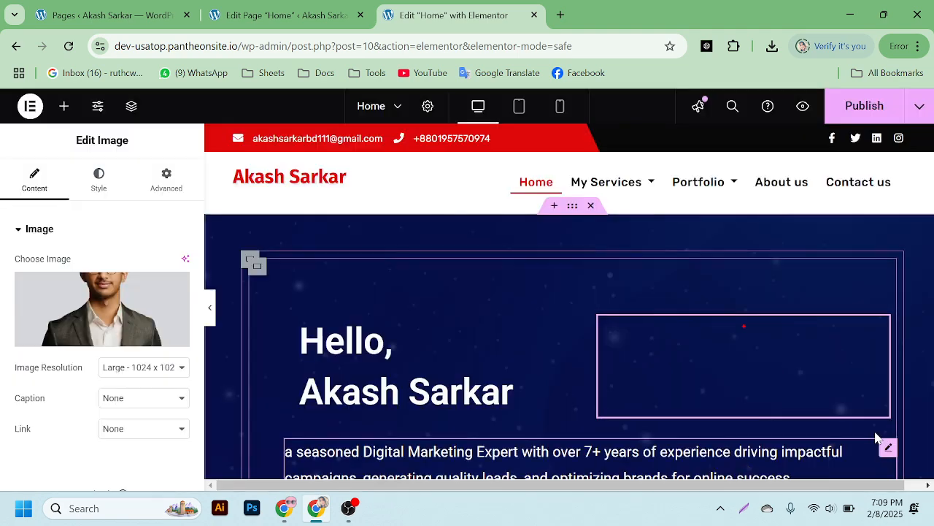
left_click(864, 108)
left_click(285, 15)
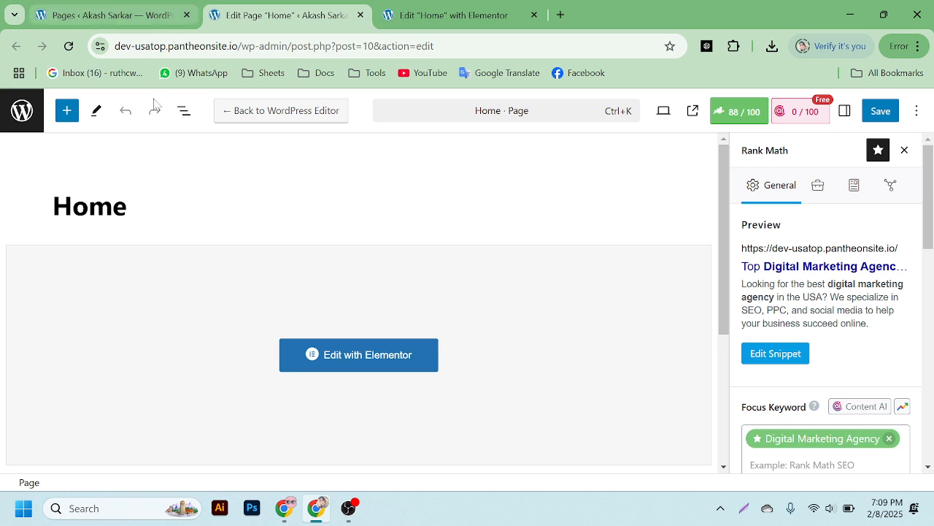
left_click(68, 46)
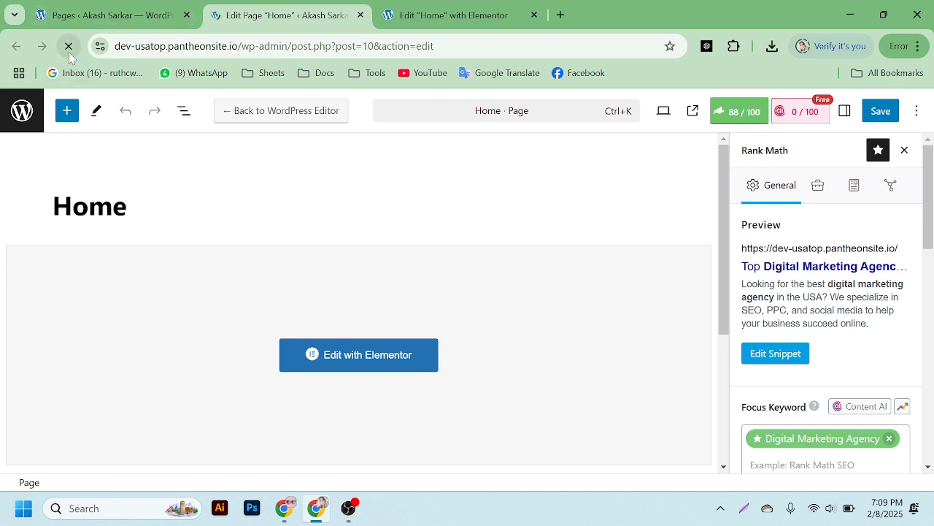
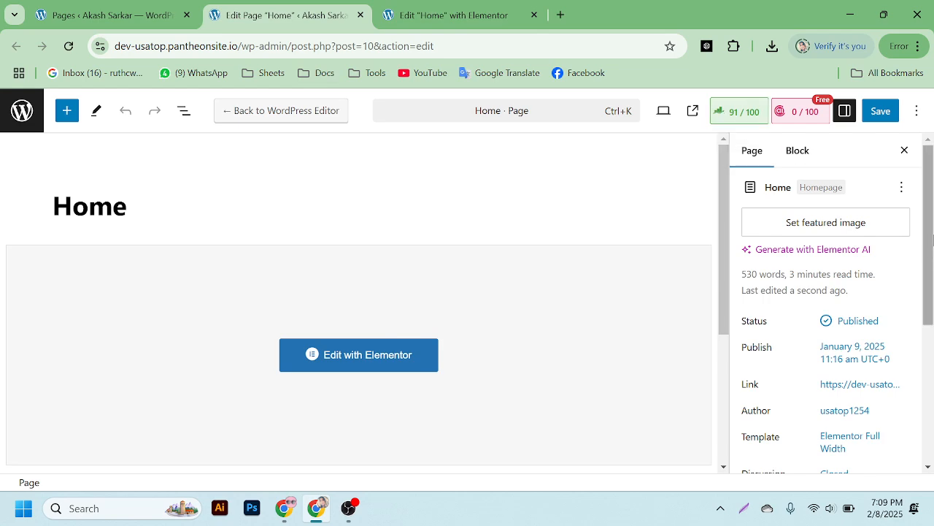
Open the Home page's Rank Math SEO analysis, which scores 91/100.
left_click_drag(932, 238, 932, 211)
left_click(739, 111)
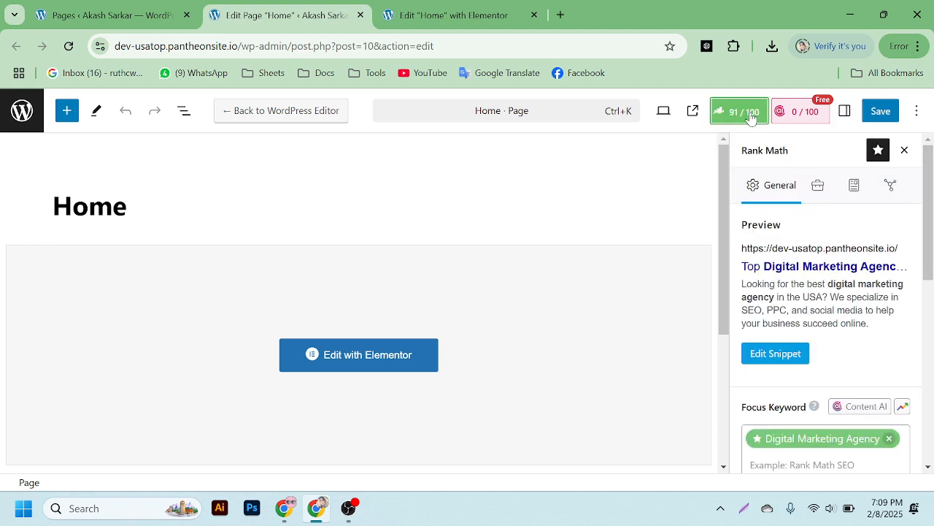
scroll(862, 328, "down", 3)
scroll(847, 328, "down", 3)
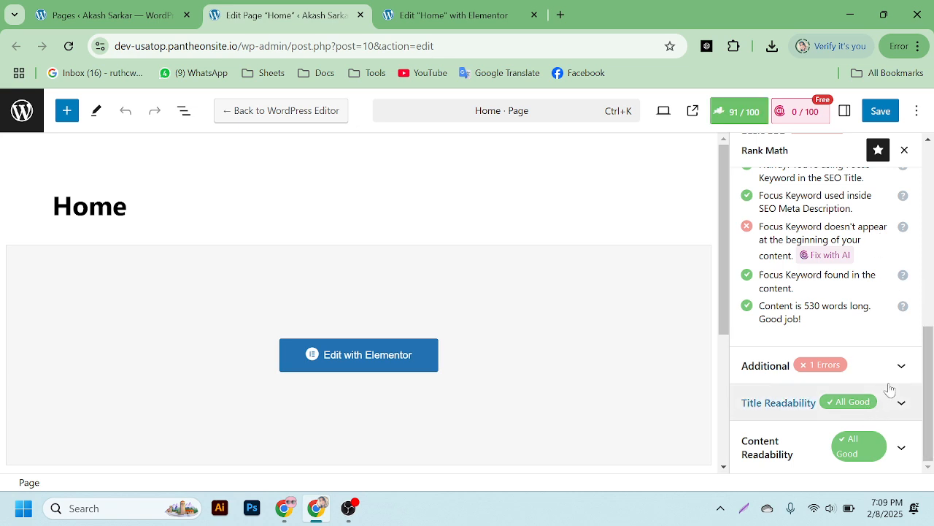
Expand the Content Readability and Title Readability checks, then scroll back up.
left_click(901, 447)
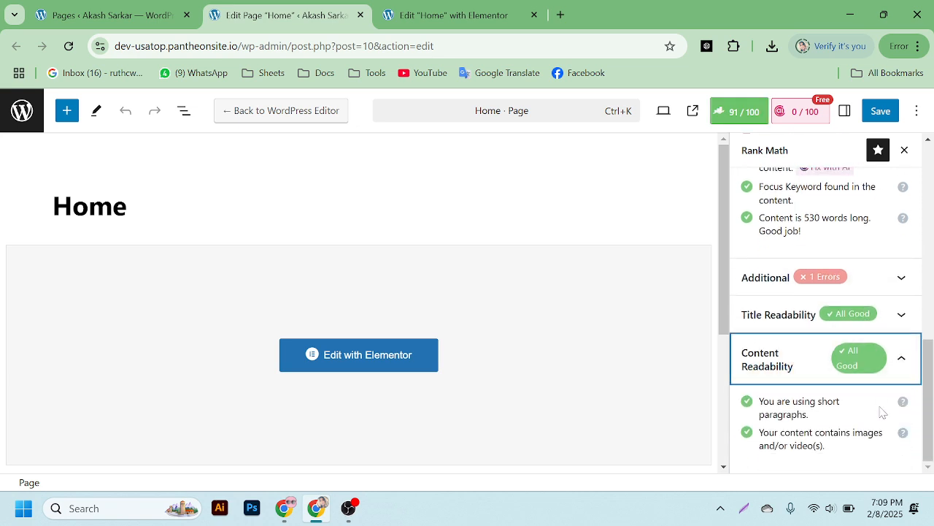
left_click(896, 314)
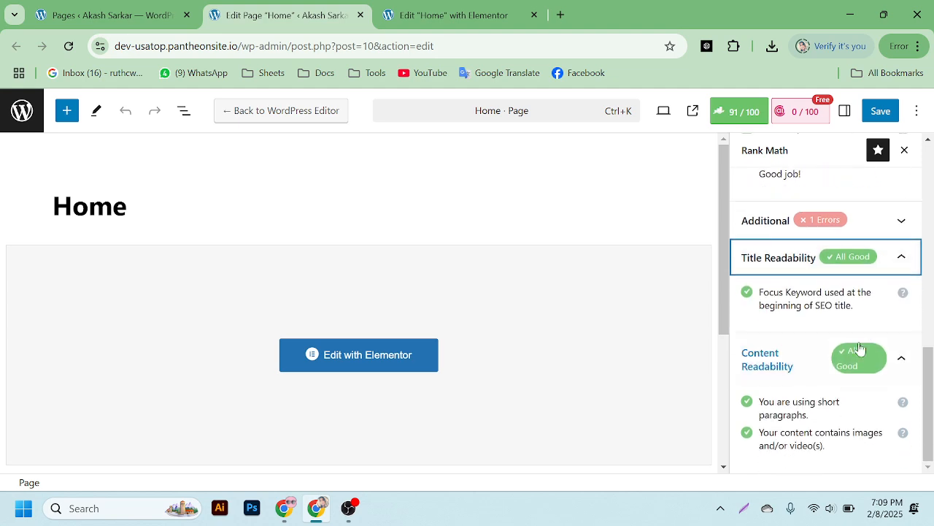
scroll(825, 303, "up", 3)
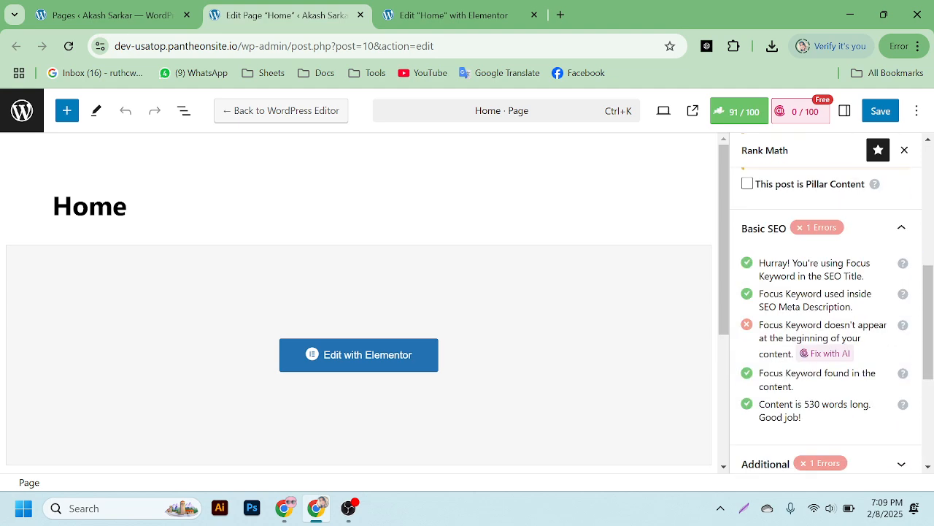
scroll(861, 412, "up", 5)
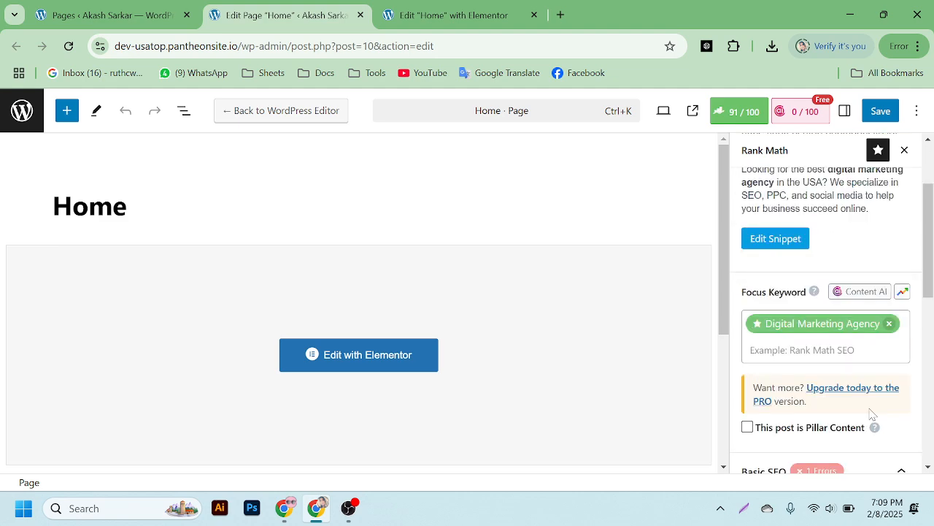
Review the Preview Snippet Editor, close it, and save the Home page.
left_click(776, 355)
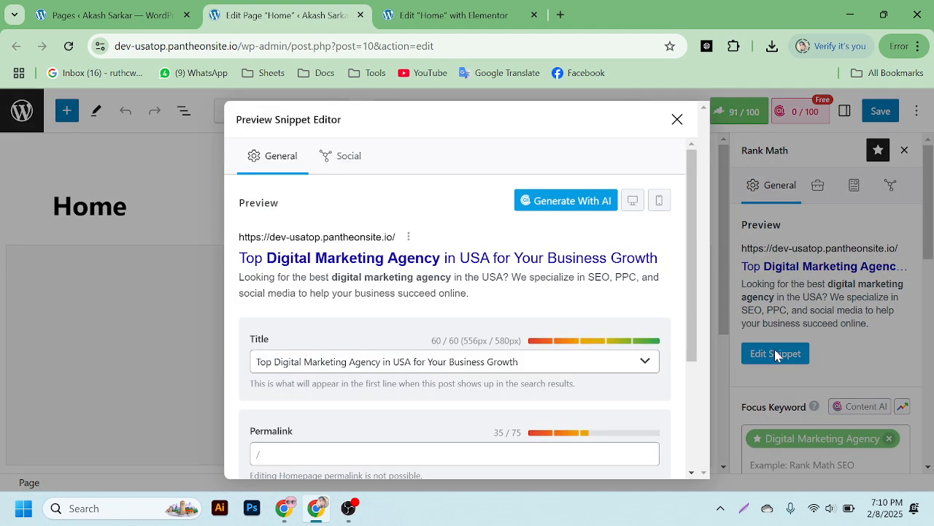
scroll(415, 333, "down", 2)
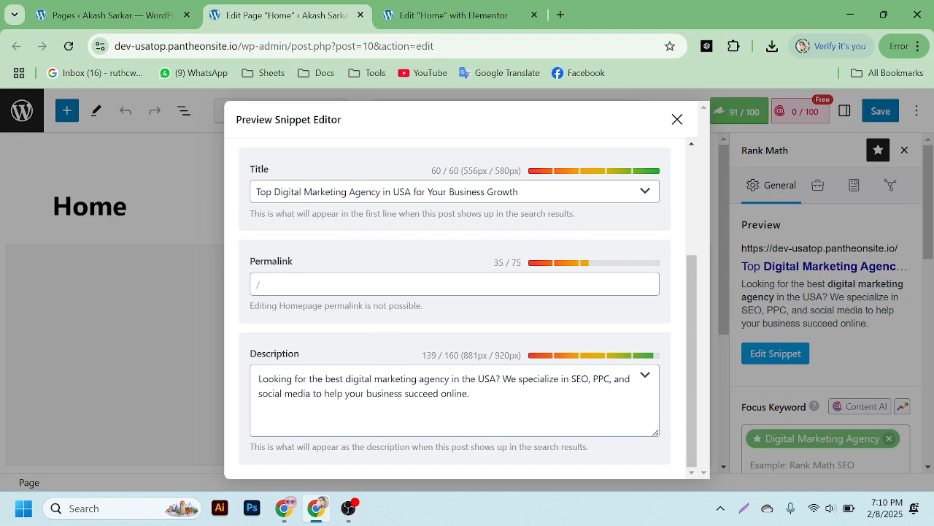
scroll(455, 314, "up", 3)
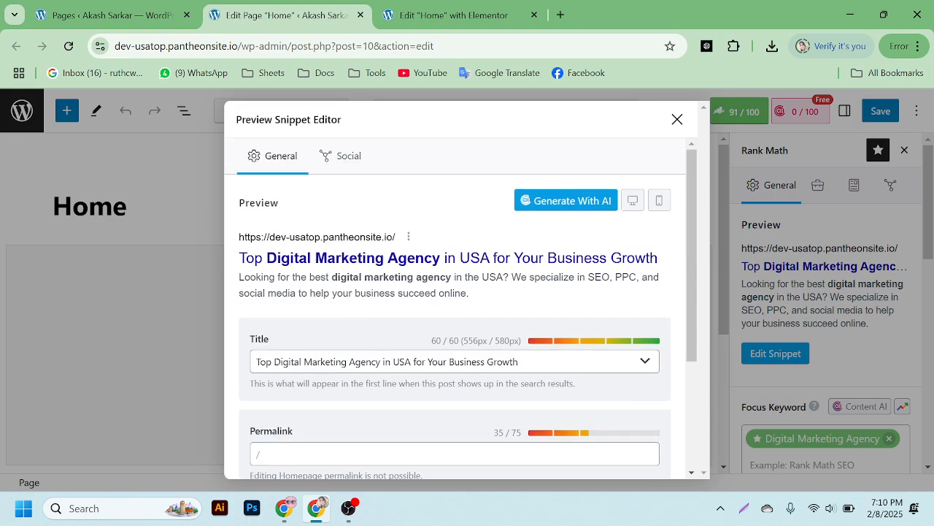
left_click(677, 119)
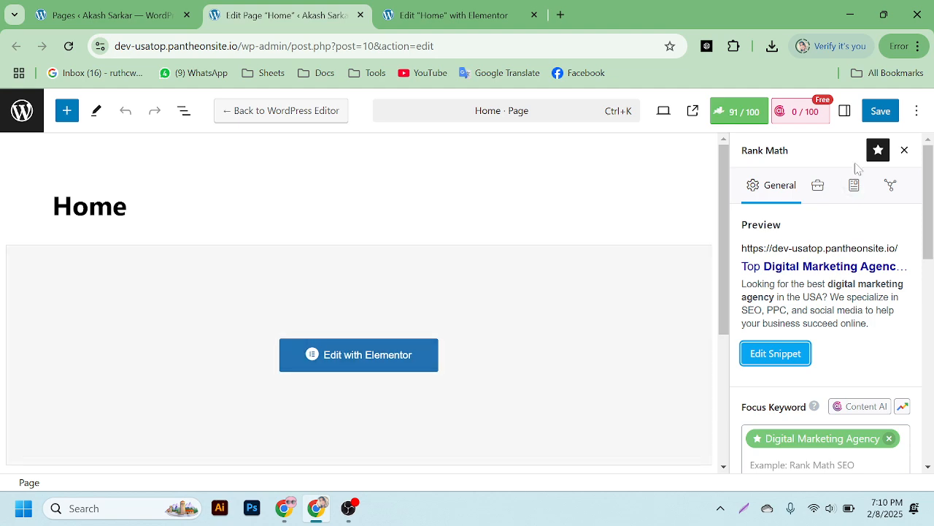
left_click(895, 111)
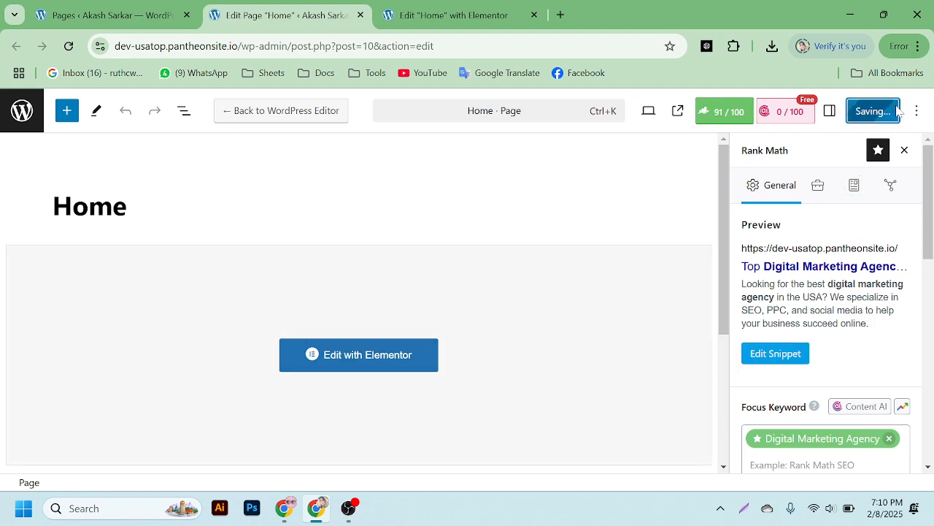
Reload the Pages list and recheck the Rank Math panel in the Home page editor.
left_click(448, 9)
left_click(173, 7)
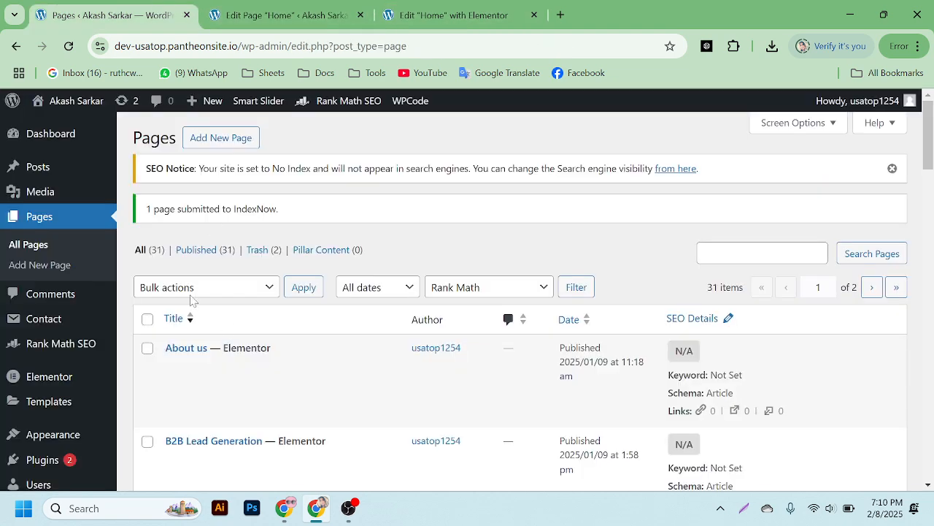
left_click(66, 45)
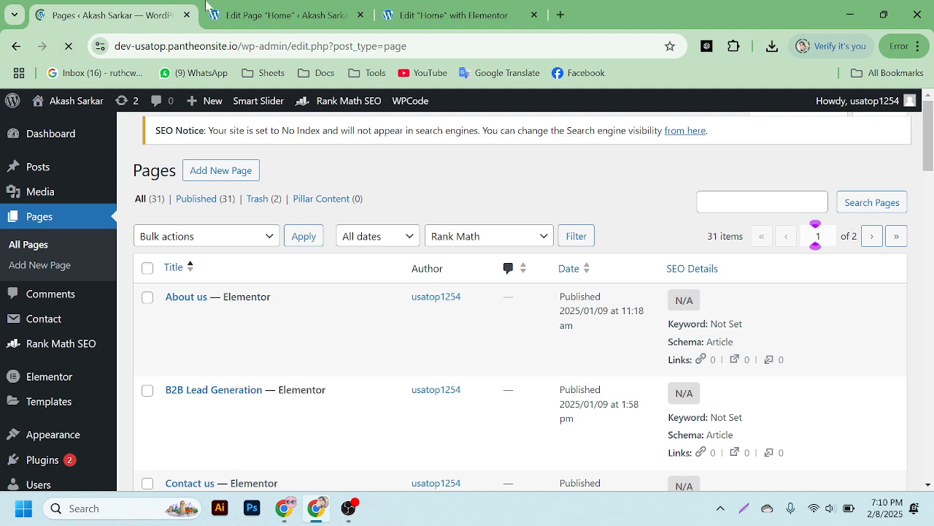
left_click(292, 14)
scroll(796, 296, "down", 3)
scroll(772, 344, "down", 5)
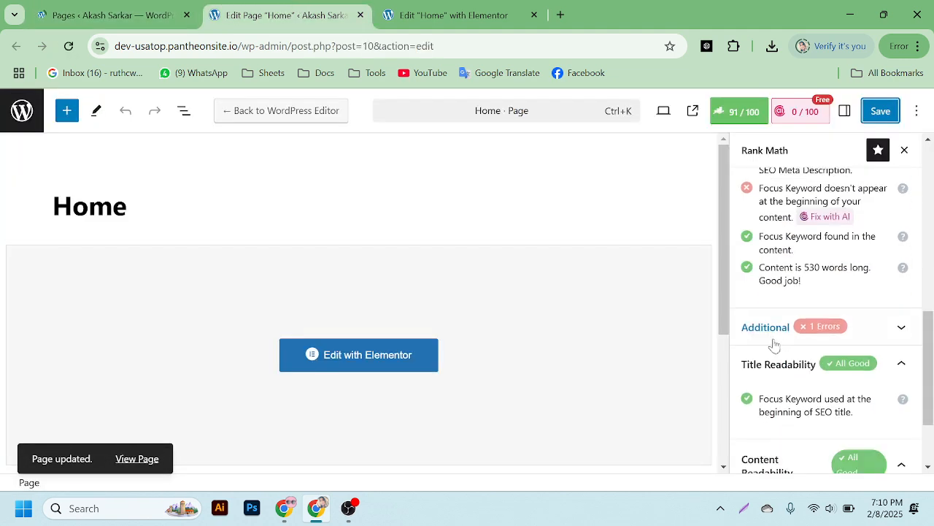
scroll(776, 363, "up", 3)
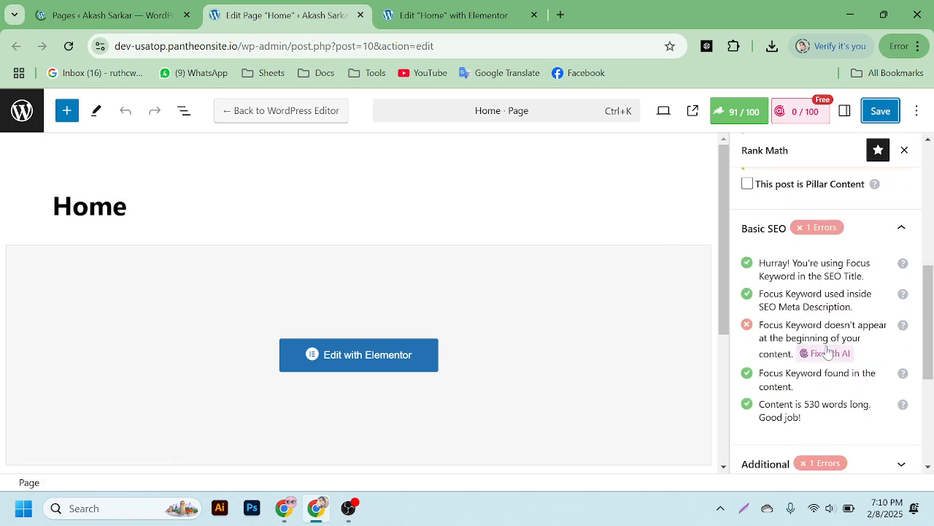
scroll(819, 363, "down", 3)
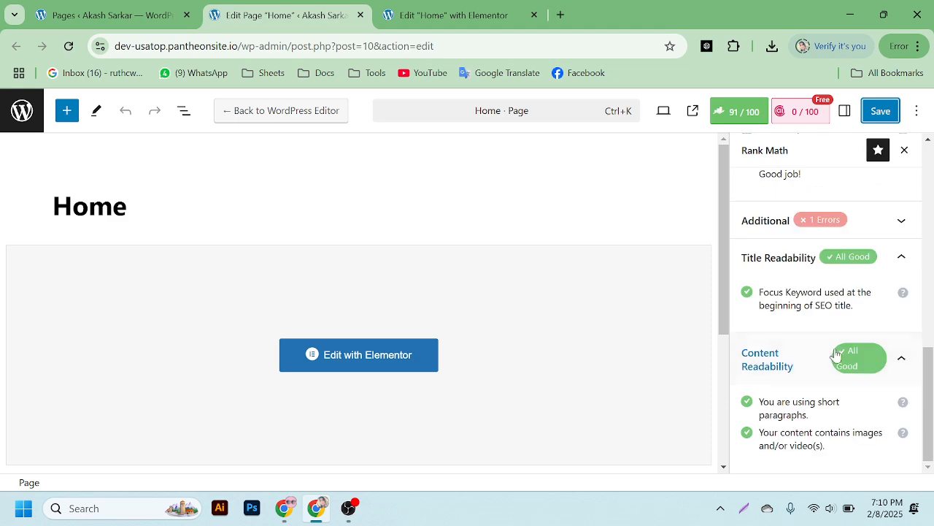
Find the Home row in the Pages list, showing 91/100 and keyword 'Digital Marketing Agency'.
left_click(168, 10)
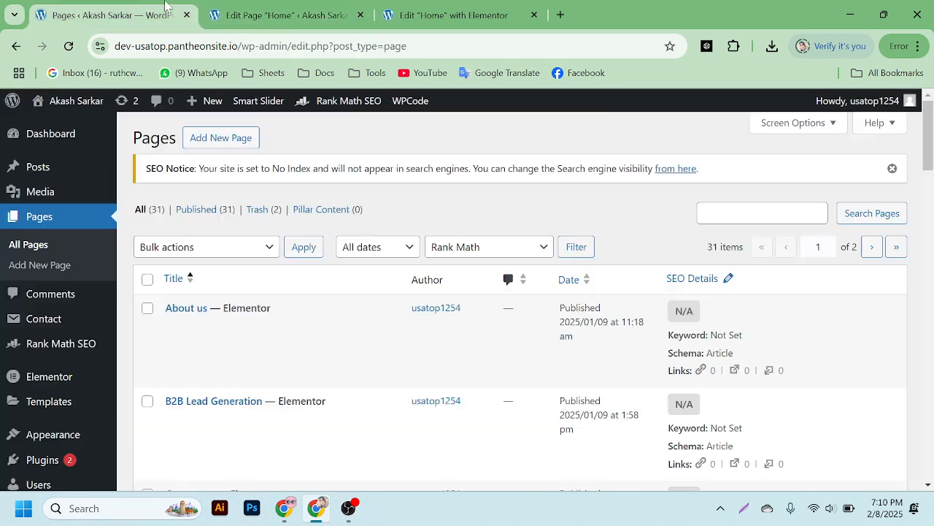
scroll(417, 268, "down", 10)
scroll(519, 286, "down", 10)
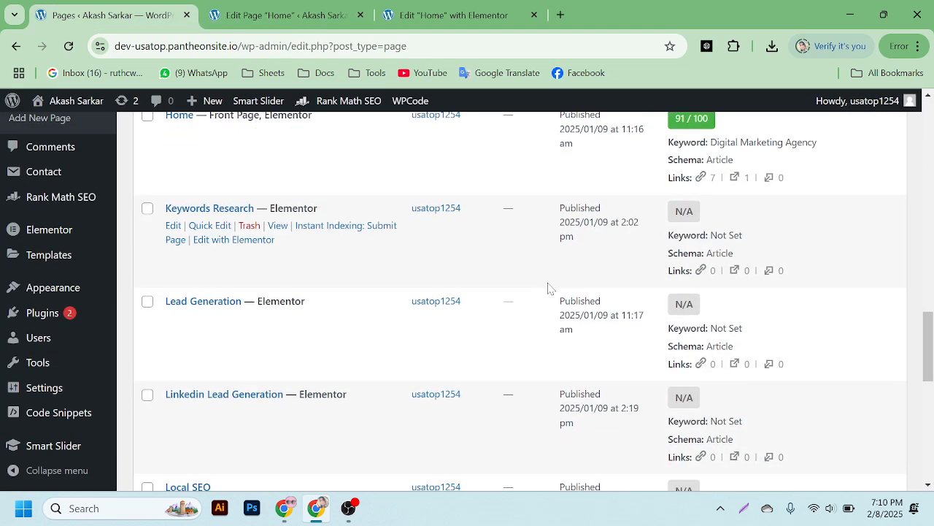
scroll(548, 286, "up", 5)
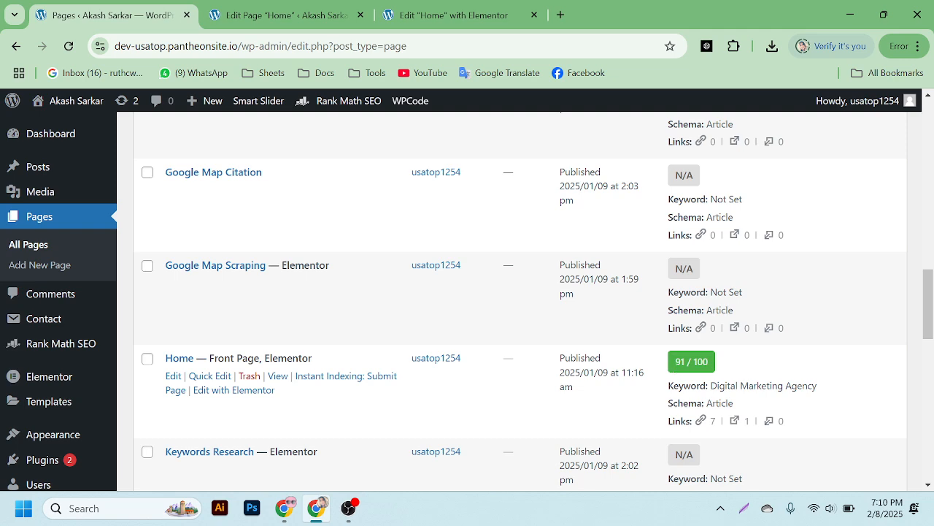
Open a new browser tab on the Google start page.
left_click(453, 15)
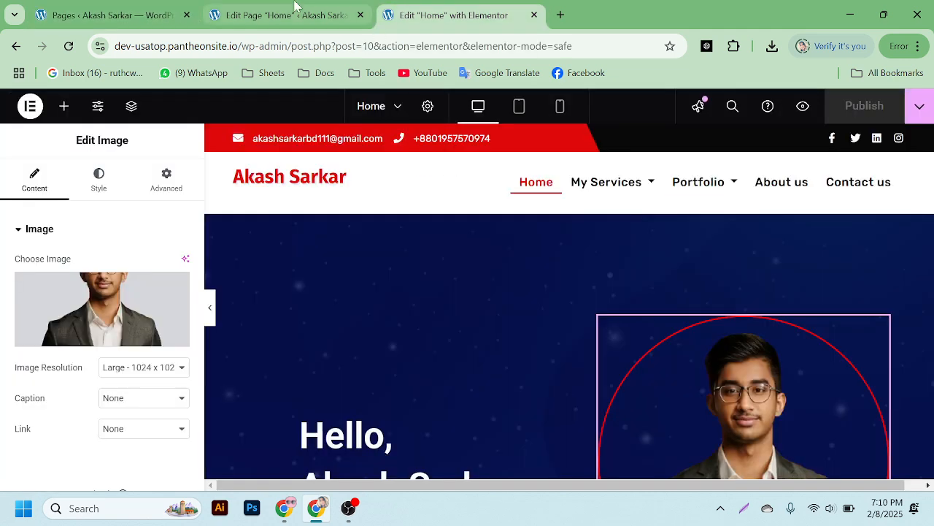
left_click(285, 15)
left_click(560, 15)
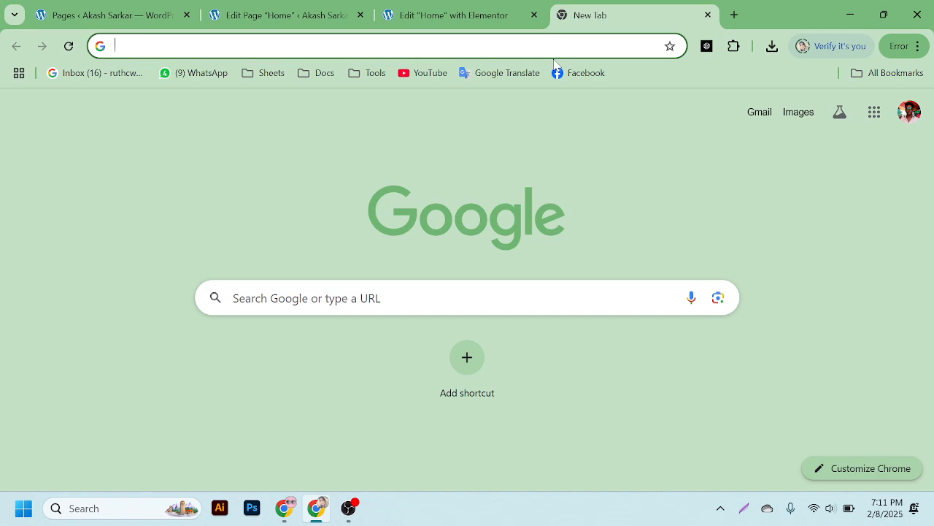
Search Google for 'seobility' and open the Seobility website.
type("seobility")
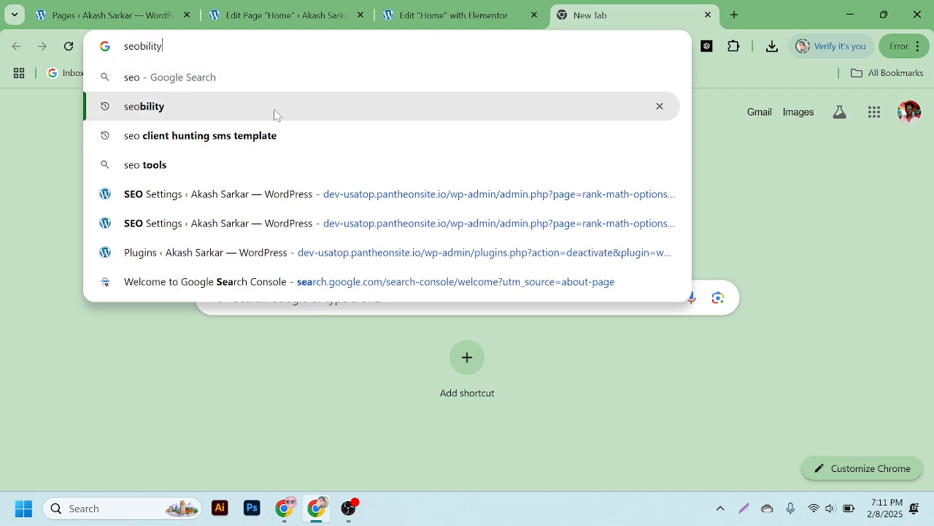
left_click(273, 111)
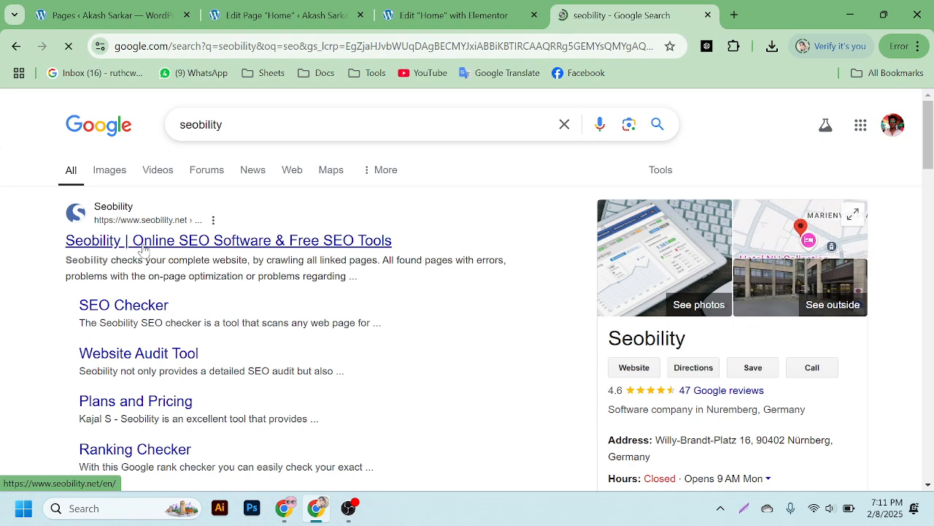
left_click(144, 249)
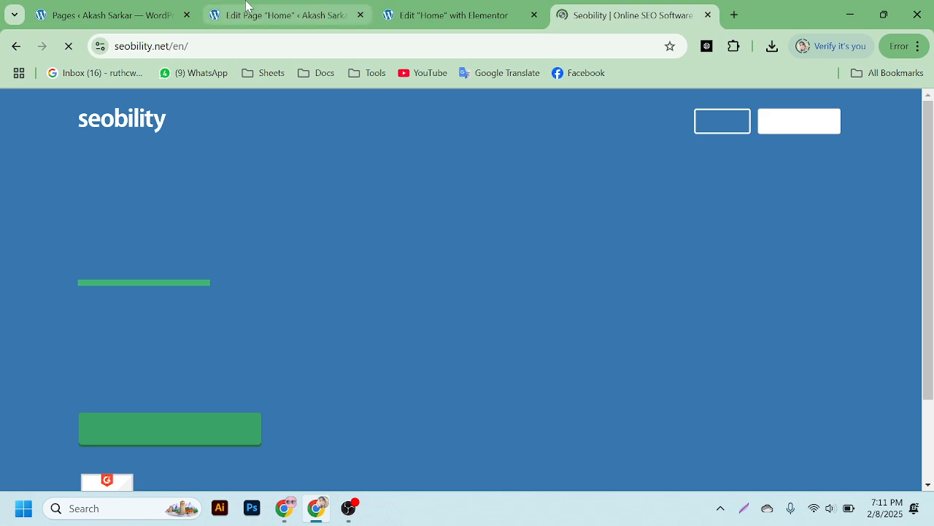
Select the site's full address in the WordPress Pages tab and return to Seobility.
left_click(249, 11)
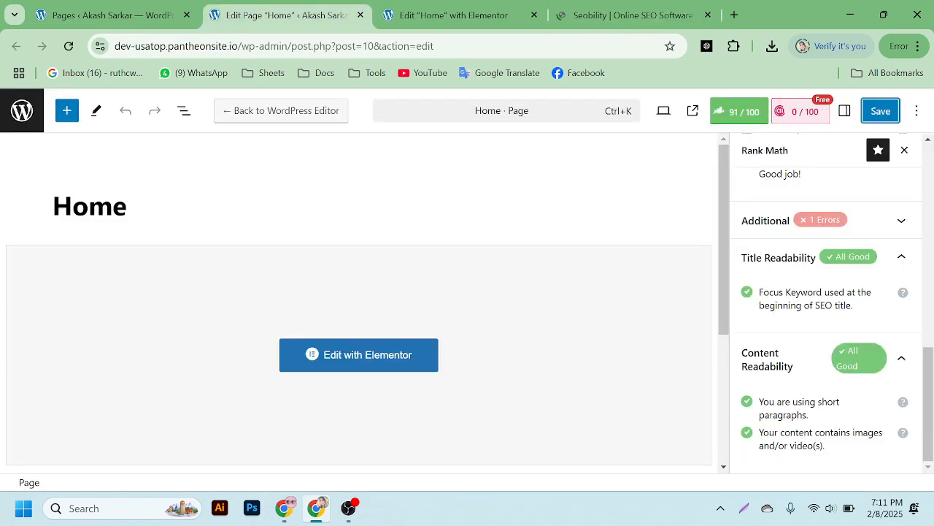
left_click(109, 14)
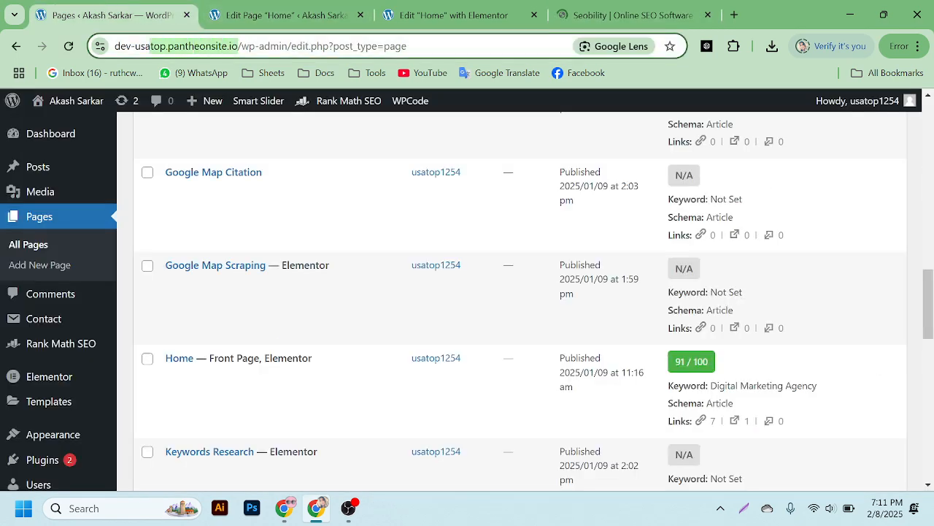
left_click(117, 44)
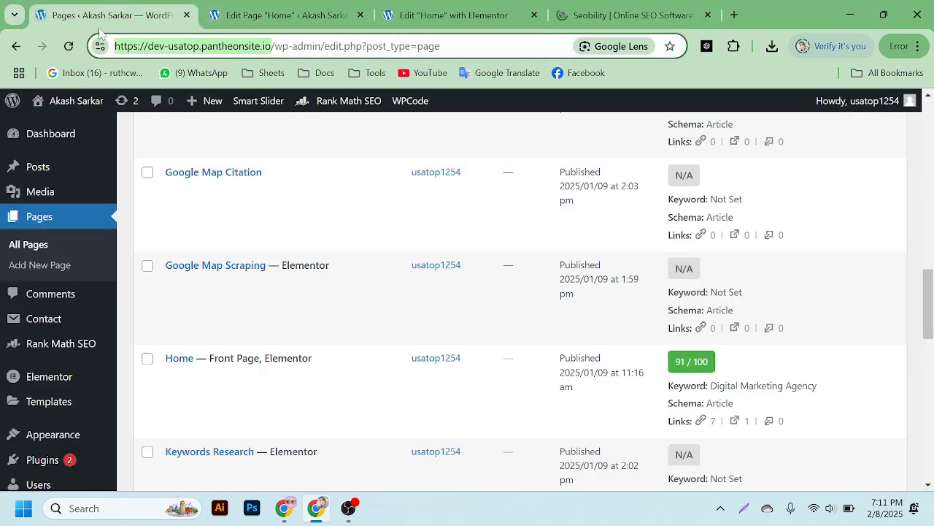
left_click(592, 13)
Accept cookies and run Seobility's SEO Checker on the pasted dev-usatop.pantheonsite.io address.
left_click(573, 318)
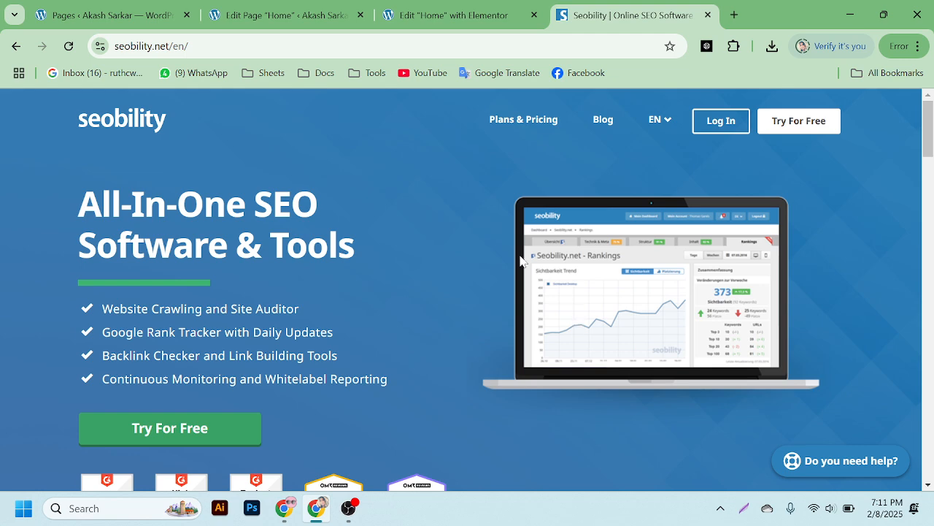
left_click(16, 46)
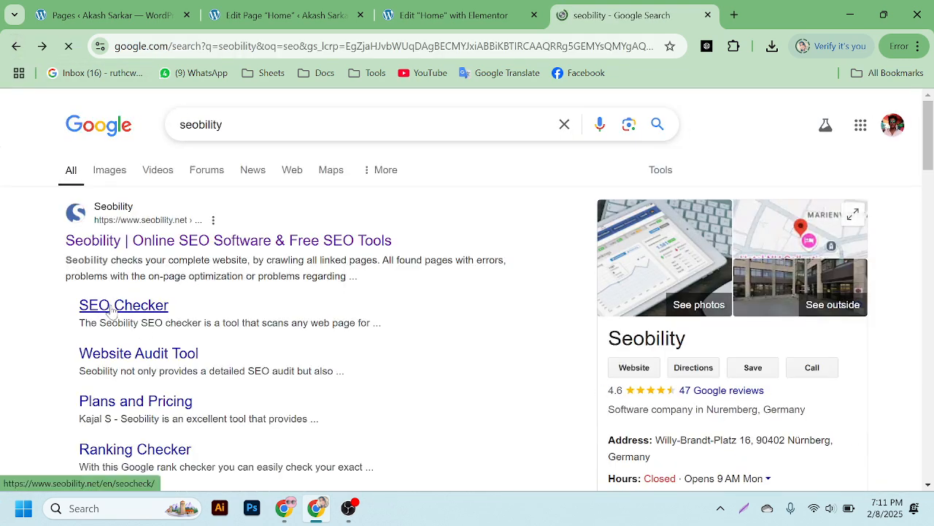
left_click(131, 311)
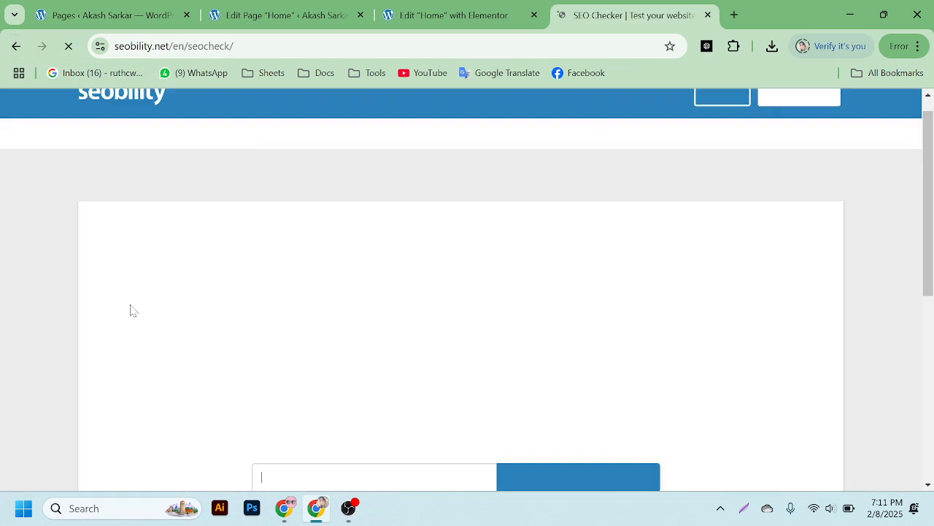
scroll(330, 269, "down", 3)
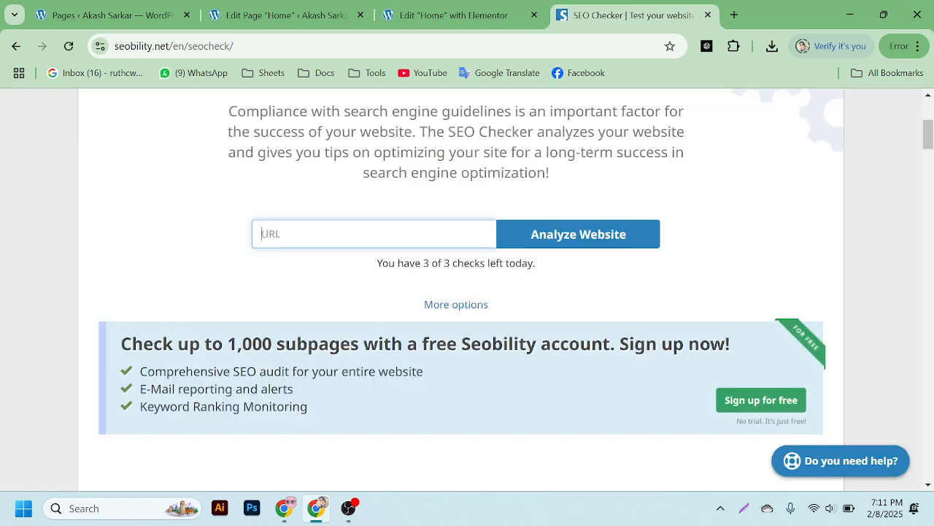
left_click(333, 235)
type("https://dev-usatop.pantheonsite.io/")
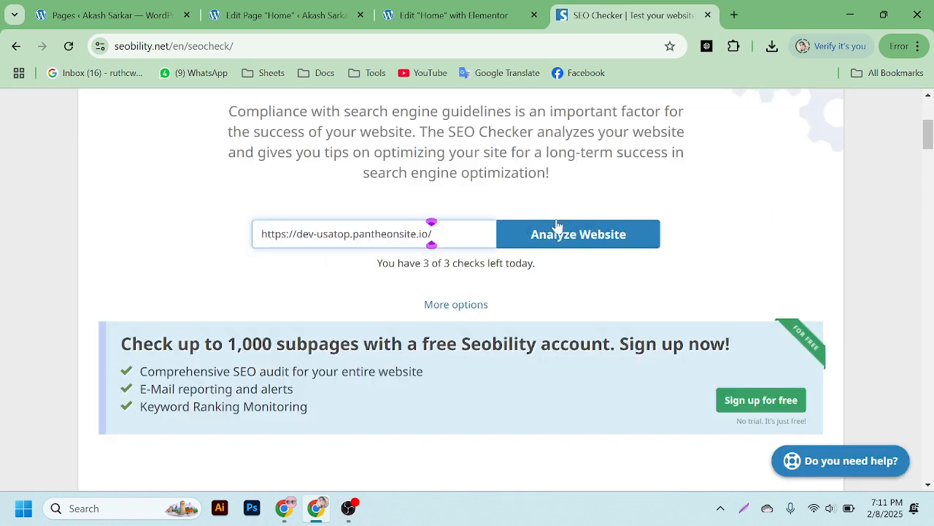
left_click(564, 235)
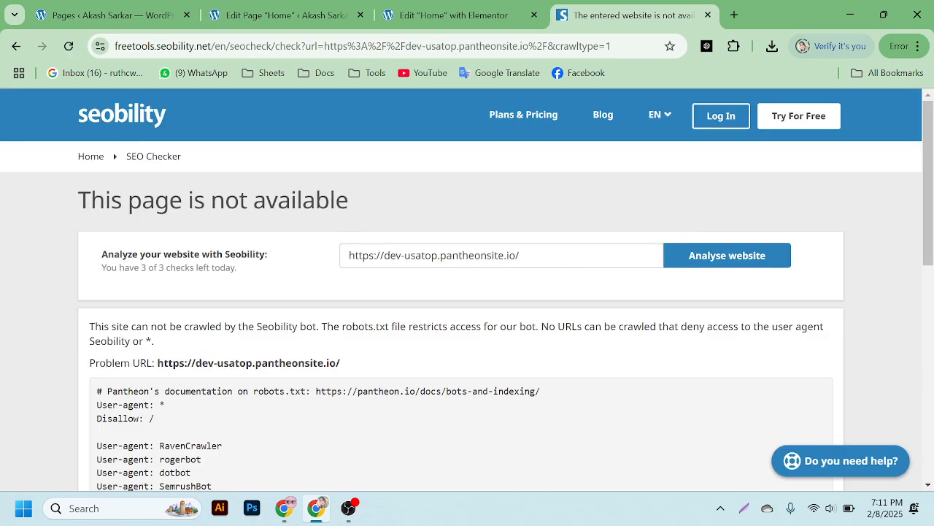
scroll(590, 334, "down", 8)
scroll(362, 390, "up", 6)
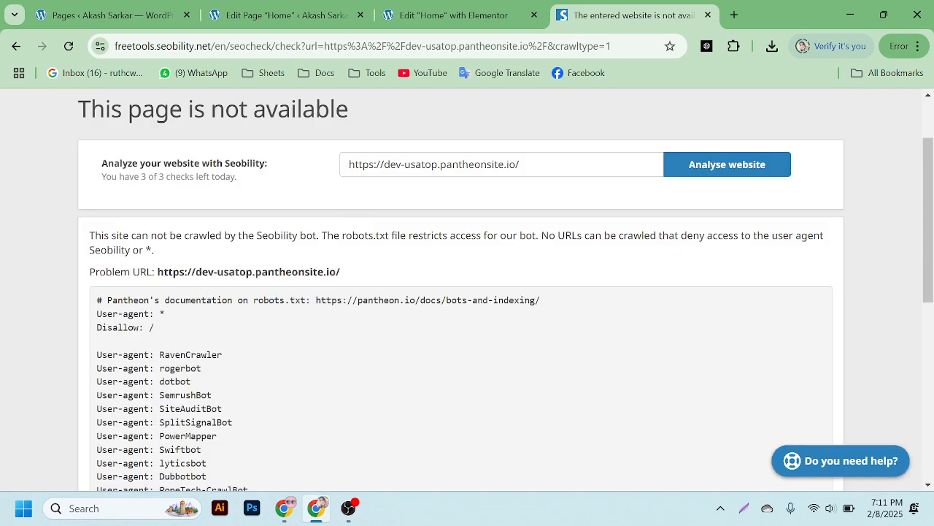
scroll(182, 369, "up", 1)
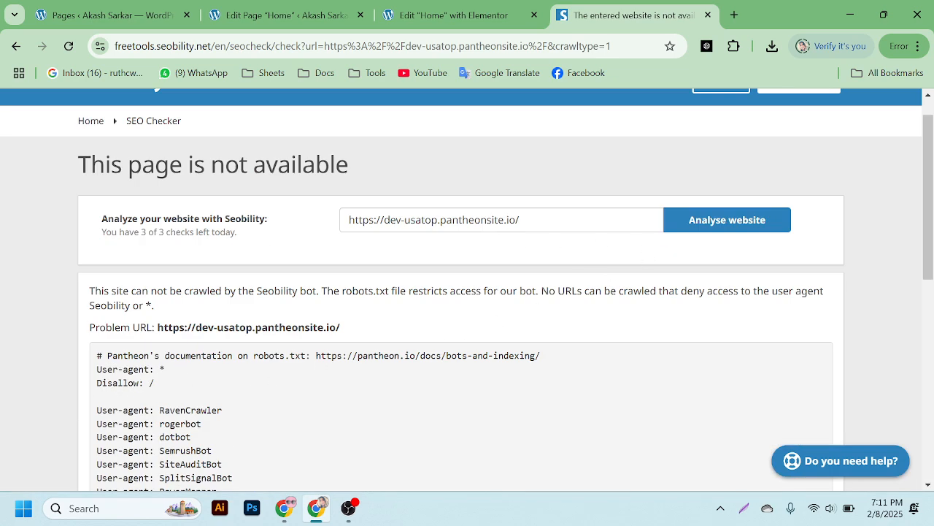
left_click(519, 219)
left_click(516, 219)
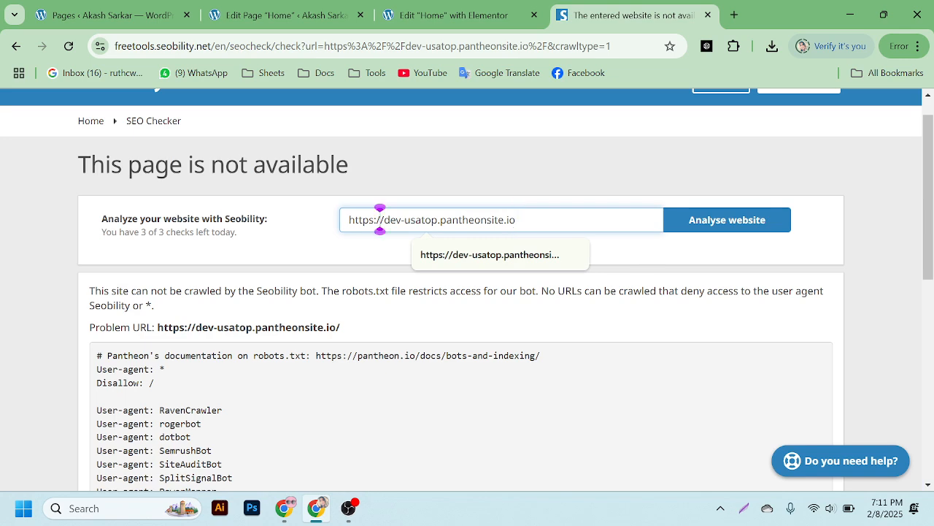
left_click_drag(381, 219, 349, 219)
key("BackSpace")
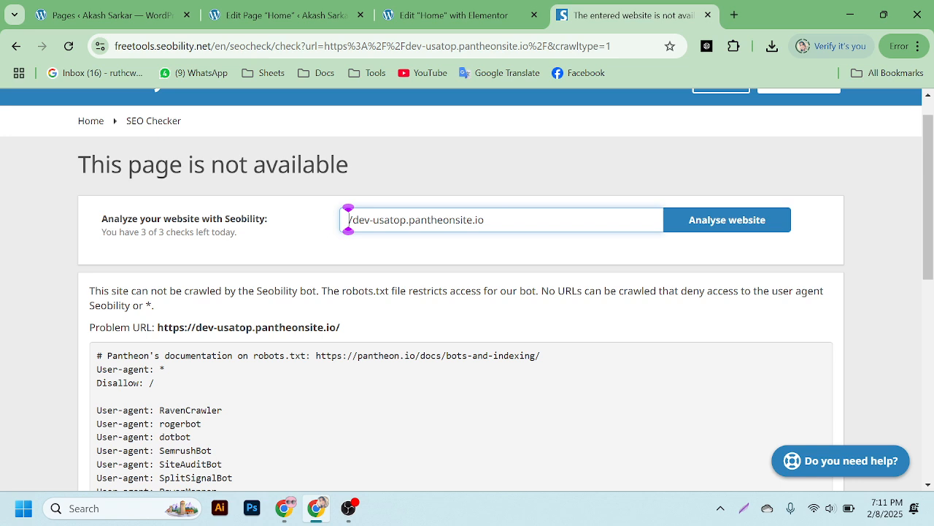
key("Delete")
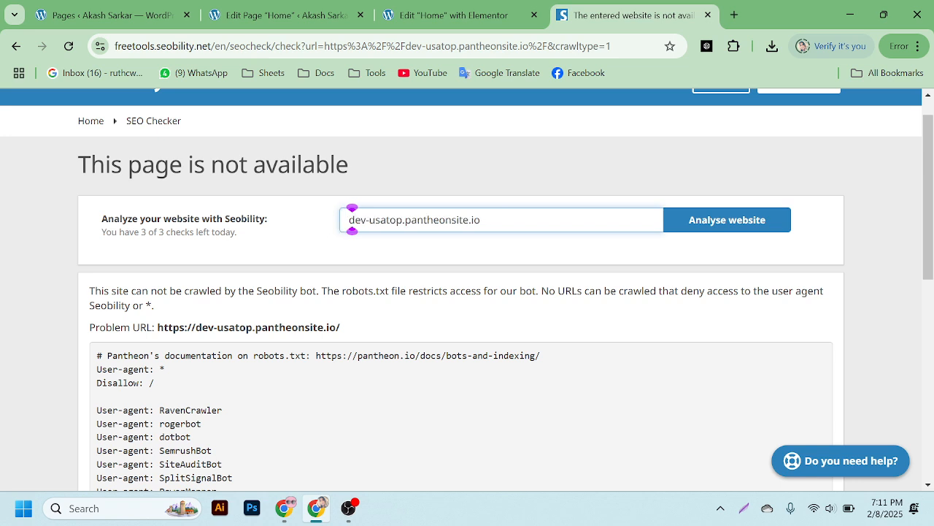
left_click(741, 229)
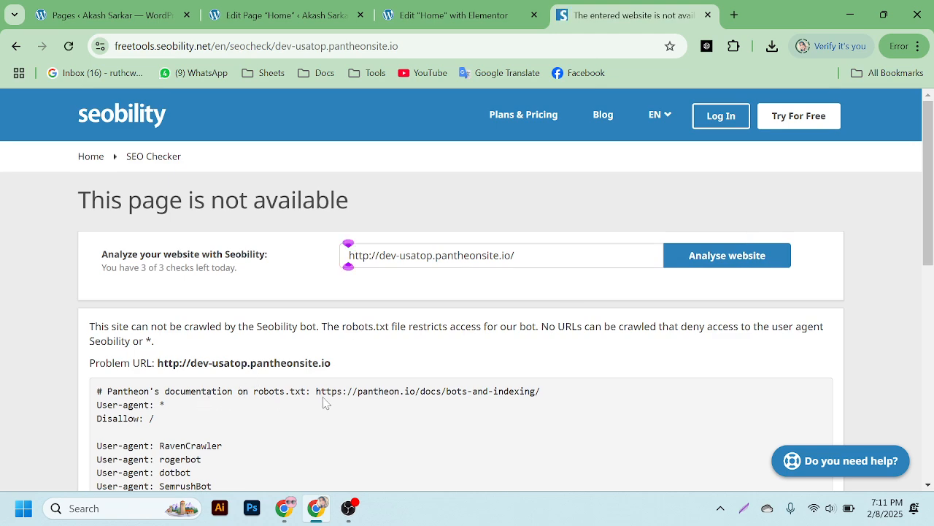
scroll(306, 375, "down", 3)
scroll(306, 375, "up", 3)
scroll(481, 370, "down", 3)
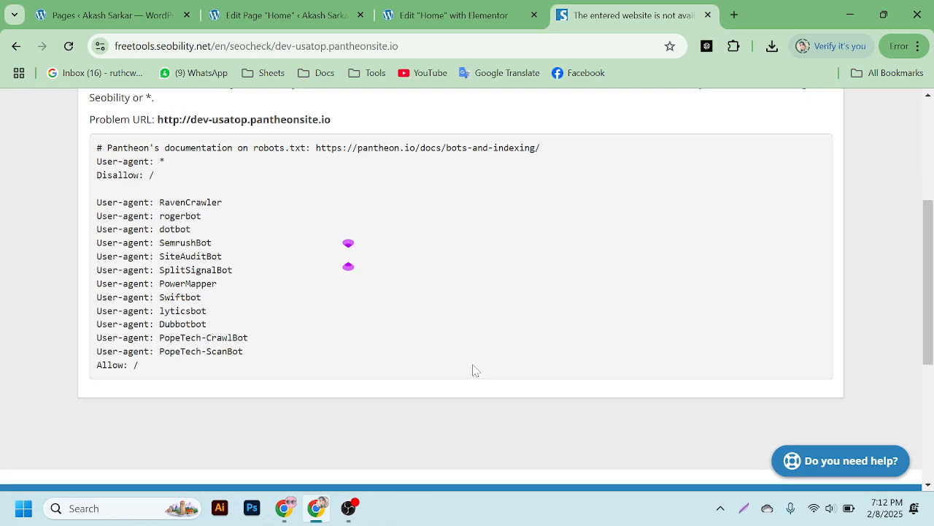
scroll(482, 370, "up", 3)
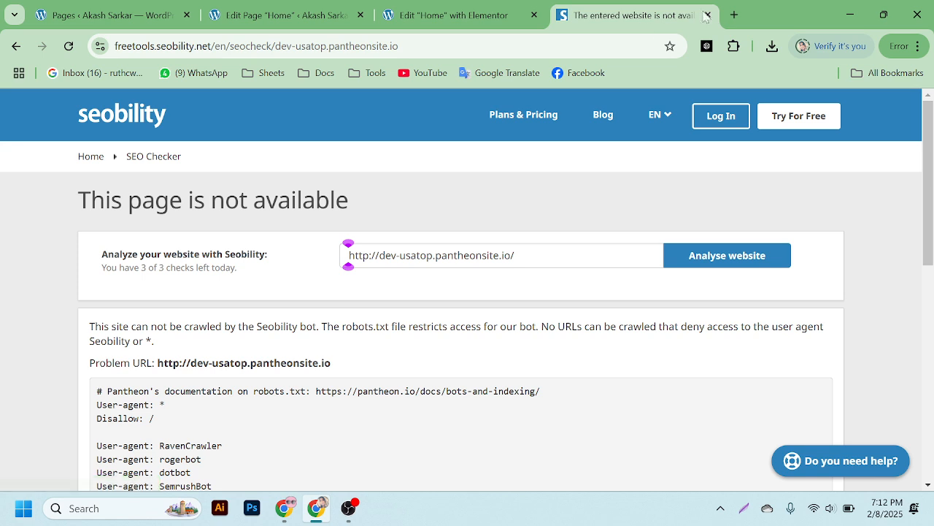
left_click(734, 16)
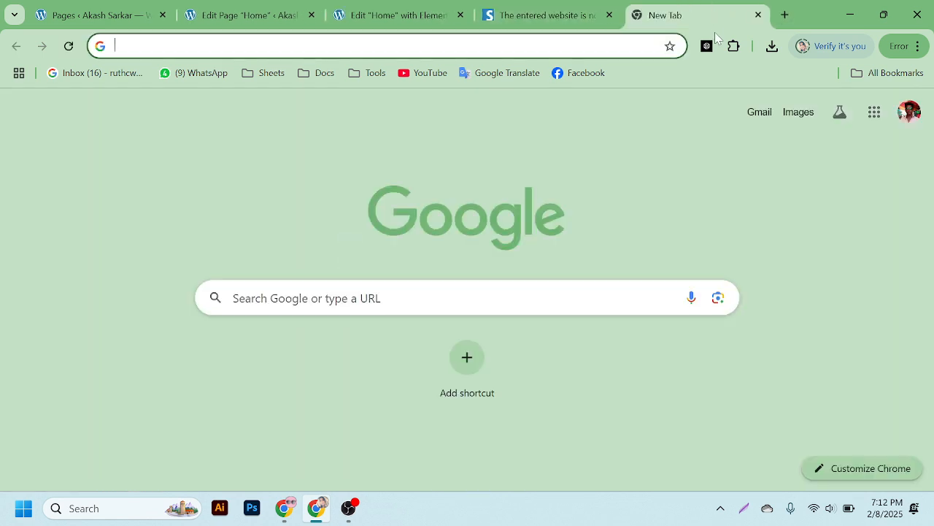
Search Google for 'da pa checker' and open websiteseochecker.com's Domain Authority Checker.
type("da")
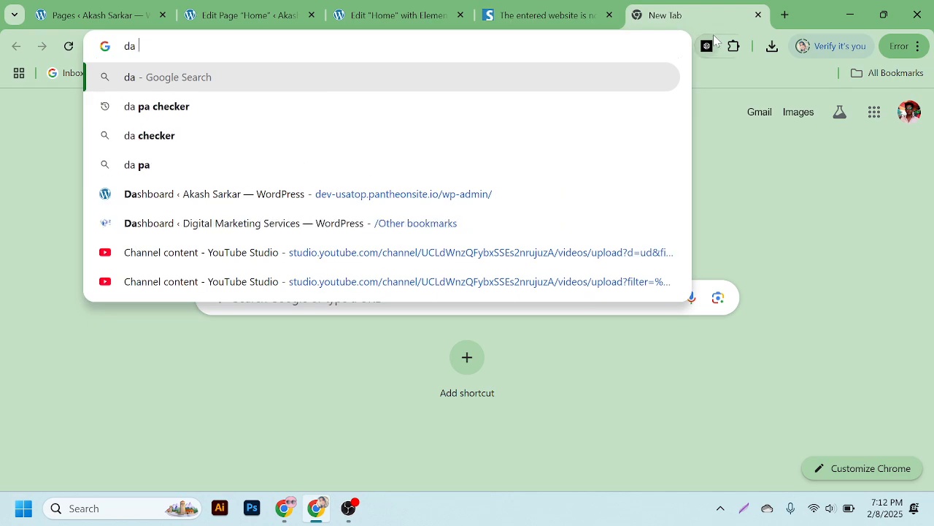
left_click(311, 117)
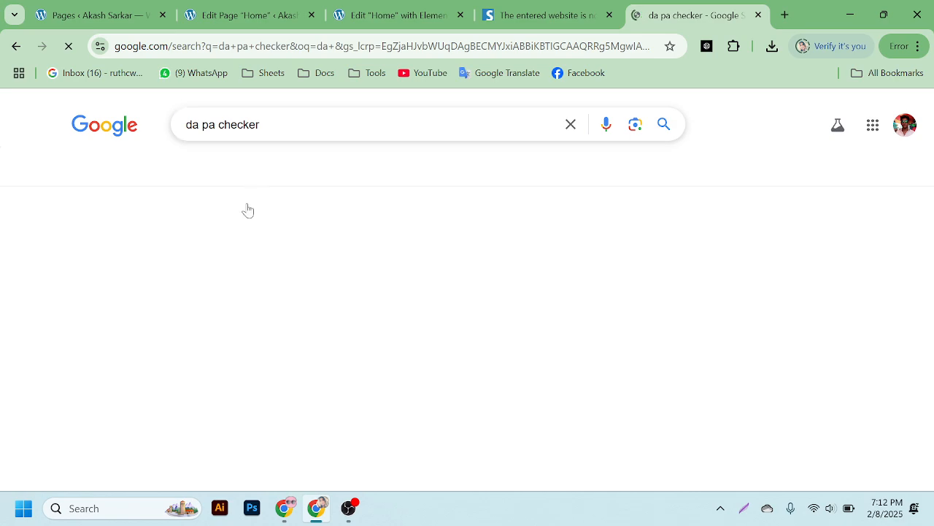
scroll(223, 249, "down", 7)
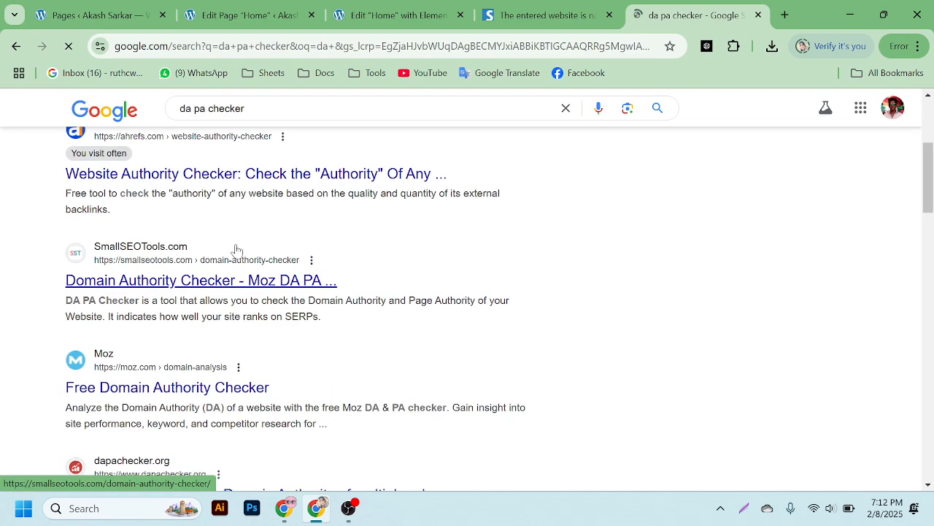
scroll(234, 250, "up", 3)
scroll(219, 256, "down", 7)
scroll(203, 264, "down", 5)
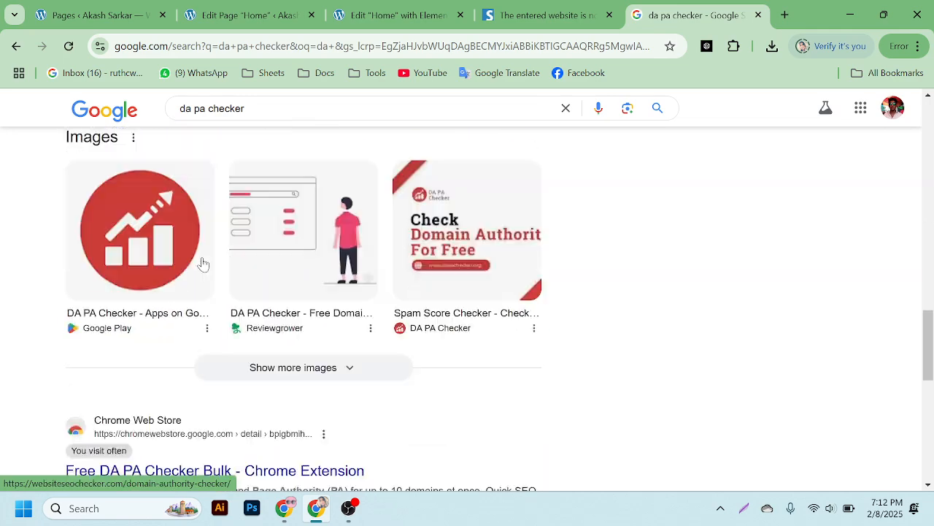
scroll(201, 262, "up", 3)
left_click(196, 283)
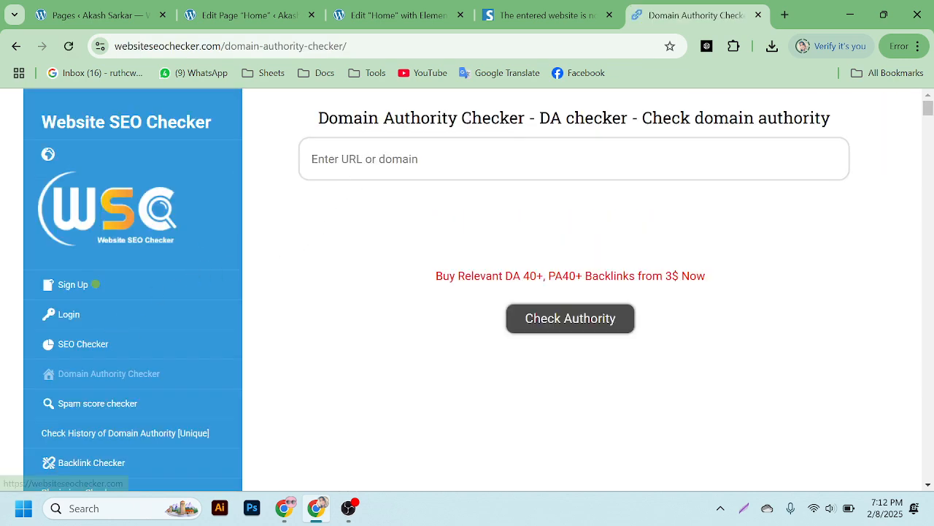
Check dev-usatop.pantheonsite.io's authority: Moz DA and PA 1, 0 backlinks, 1% spam score.
left_click(368, 159)
right_click(369, 159)
left_click(417, 264)
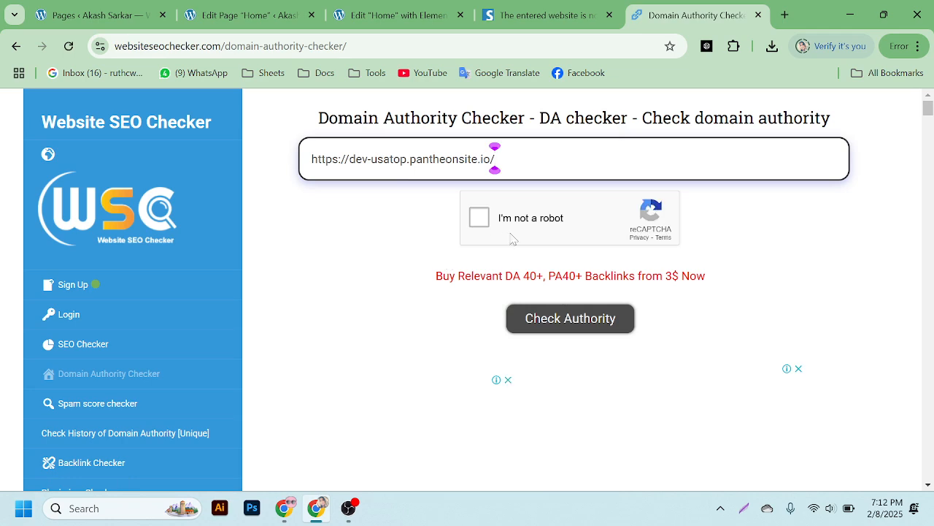
left_click(482, 223)
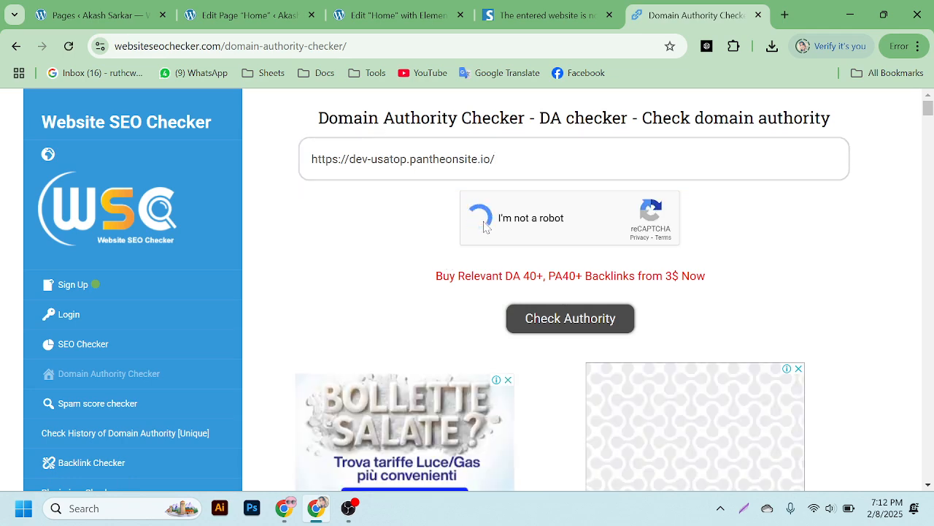
left_click(550, 318)
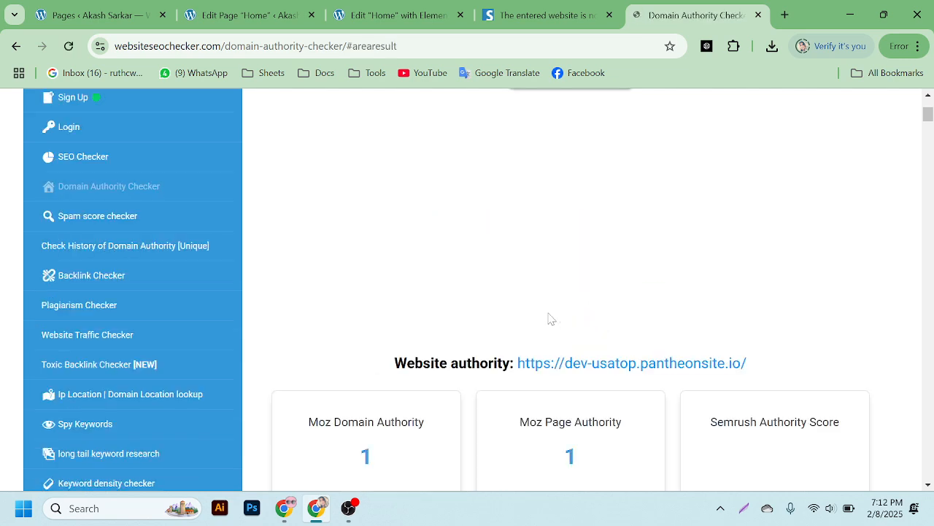
scroll(452, 358, "down", 3)
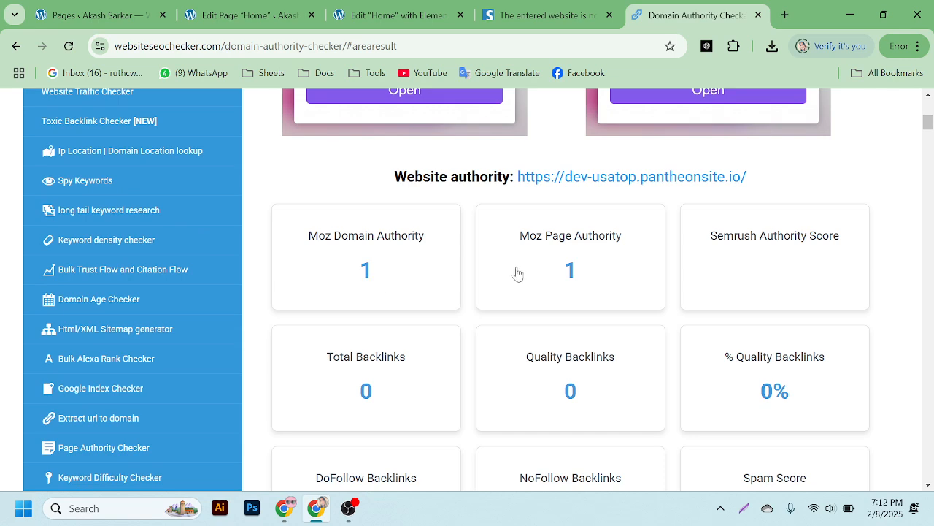
scroll(557, 354, "down", 3)
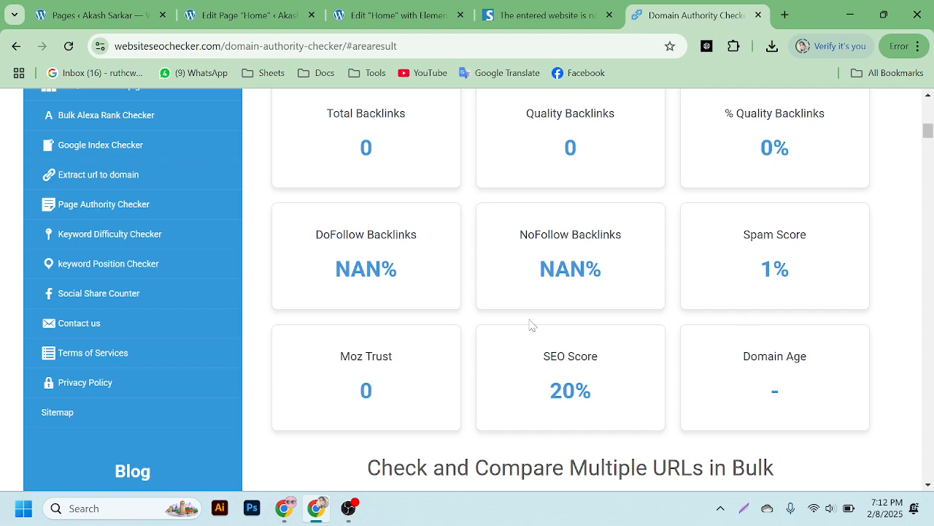
scroll(534, 325, "up", 3)
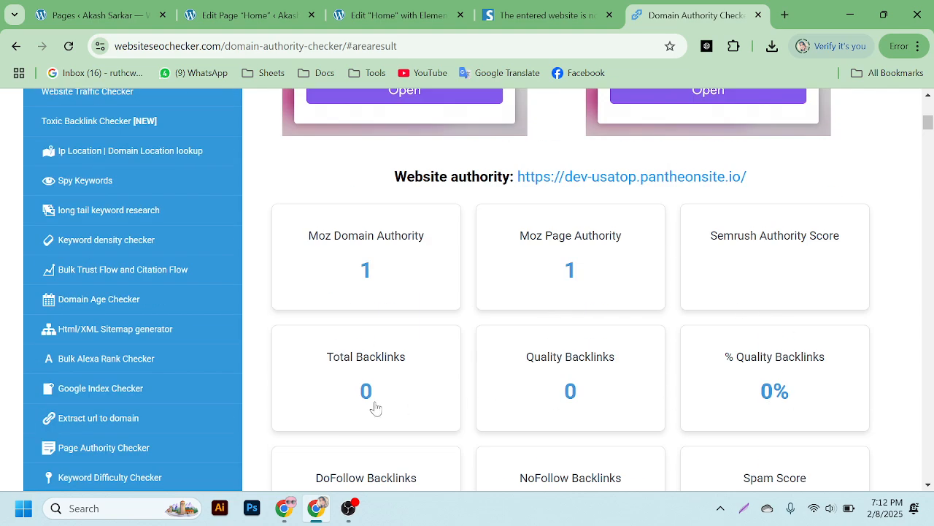
scroll(375, 406, "down", 3)
scroll(433, 396, "up", 6)
scroll(126, 381, "up", 3)
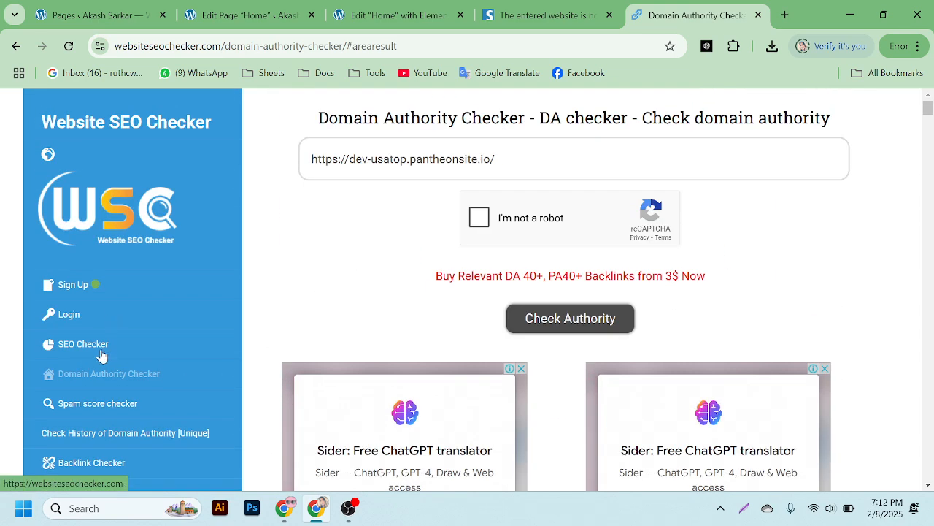
left_click(92, 349)
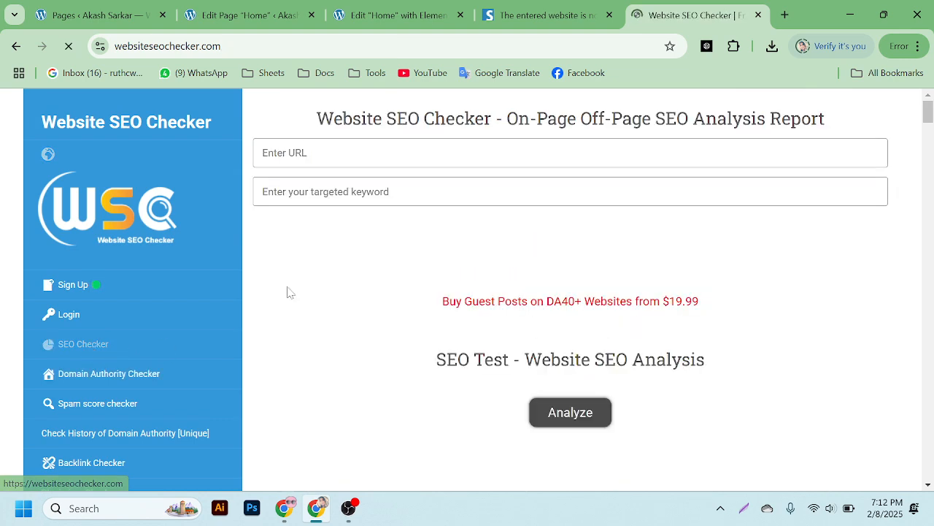
left_click(323, 157)
type("https://dev-usatop.pantheonsite.io/")
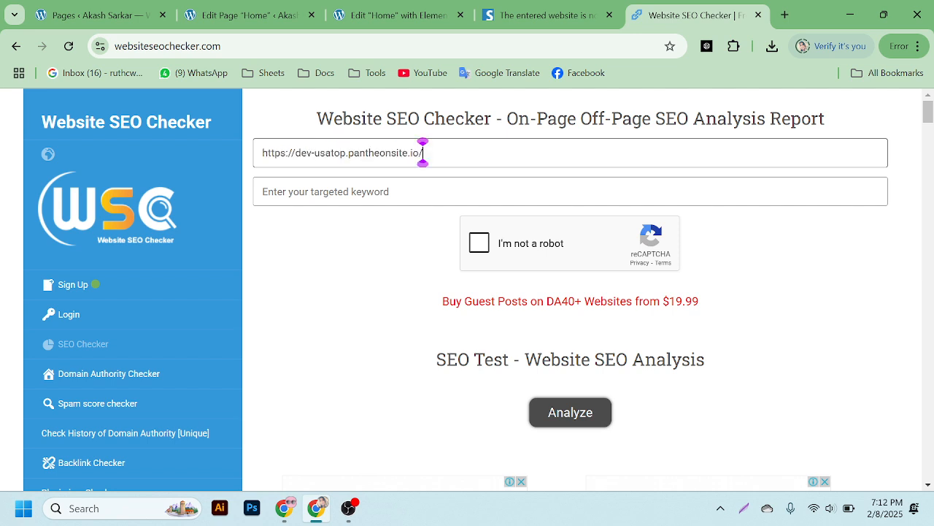
left_click(344, 180)
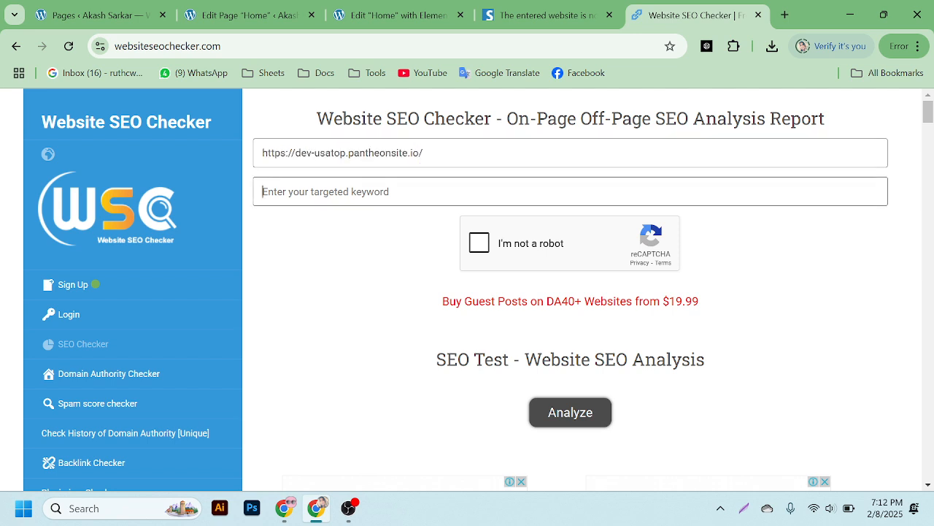
key("super+v")
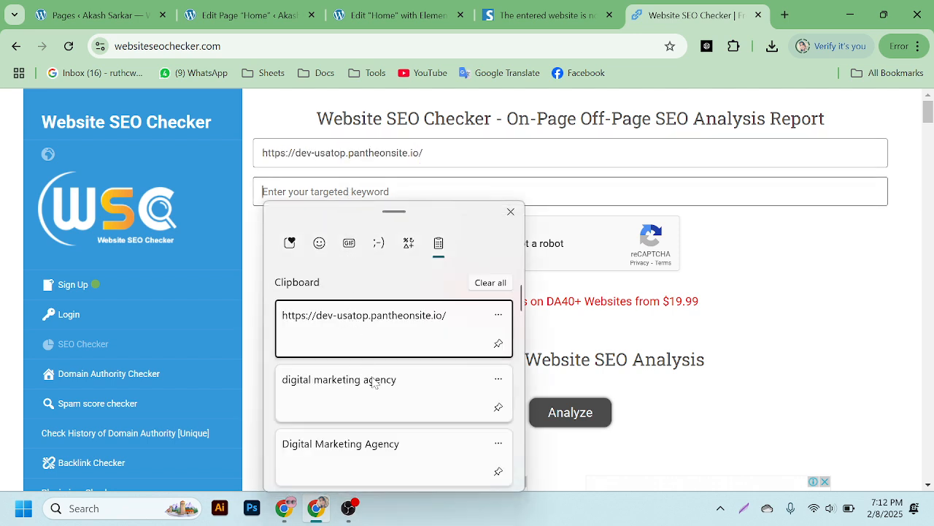
left_click(374, 384)
left_click(485, 256)
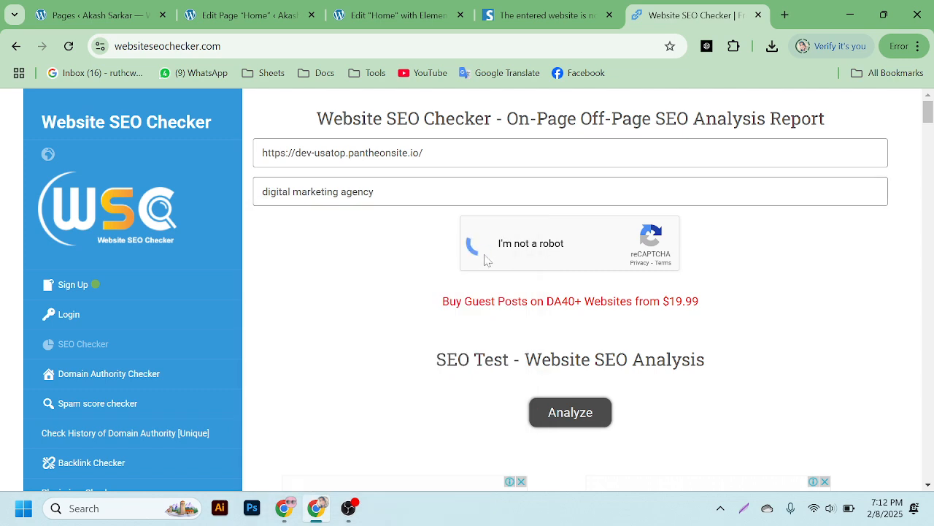
left_click(569, 413)
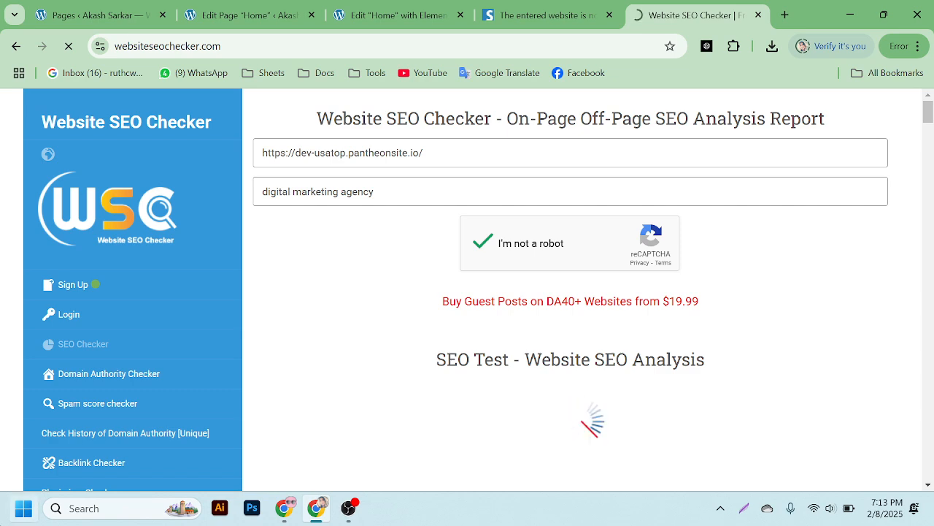
Scroll through the stalled analysis page and re-tick the expired reCAPTCHA.
scroll(76, 355, "down", 1)
scroll(117, 349, "down", 3)
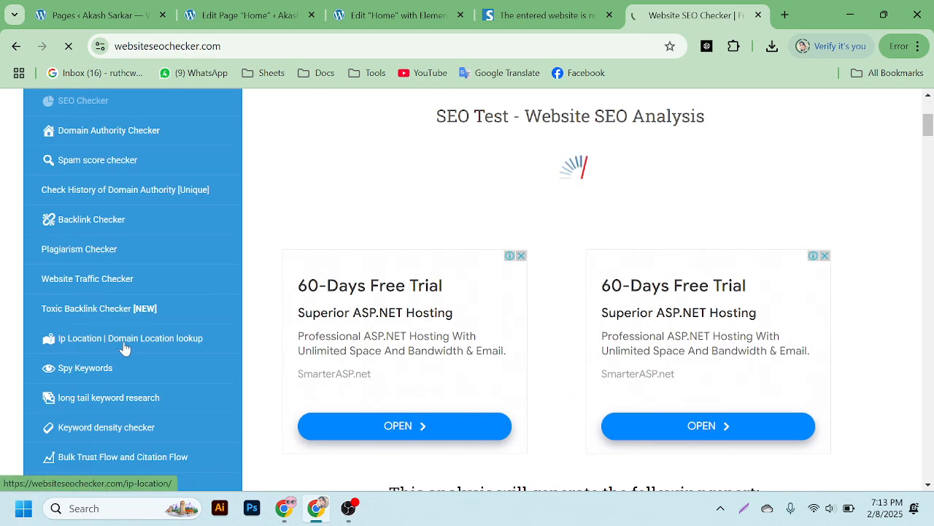
scroll(146, 349, "up", 4)
scroll(474, 333, "down", 7)
scroll(333, 294, "up", 15)
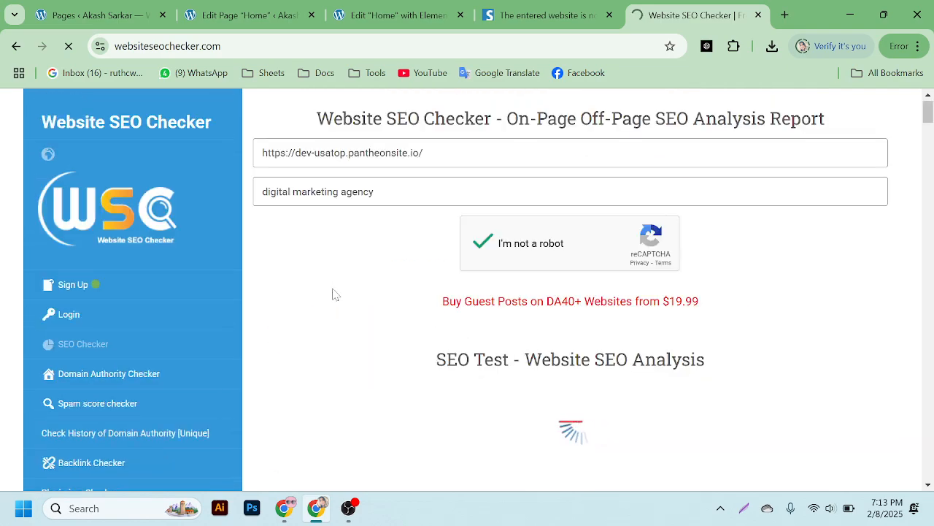
scroll(346, 302, "down", 20)
scroll(338, 388, "down", 7)
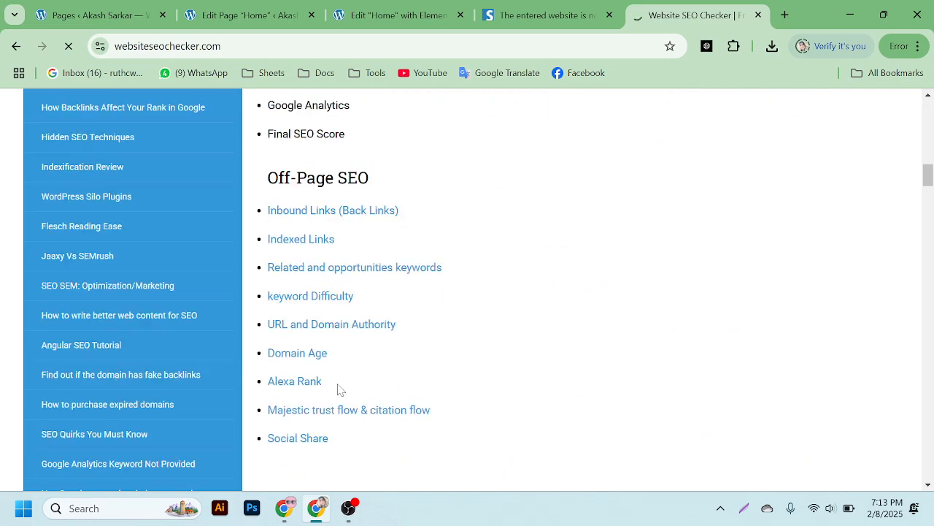
scroll(397, 377, "up", 10)
scroll(402, 379, "down", 10)
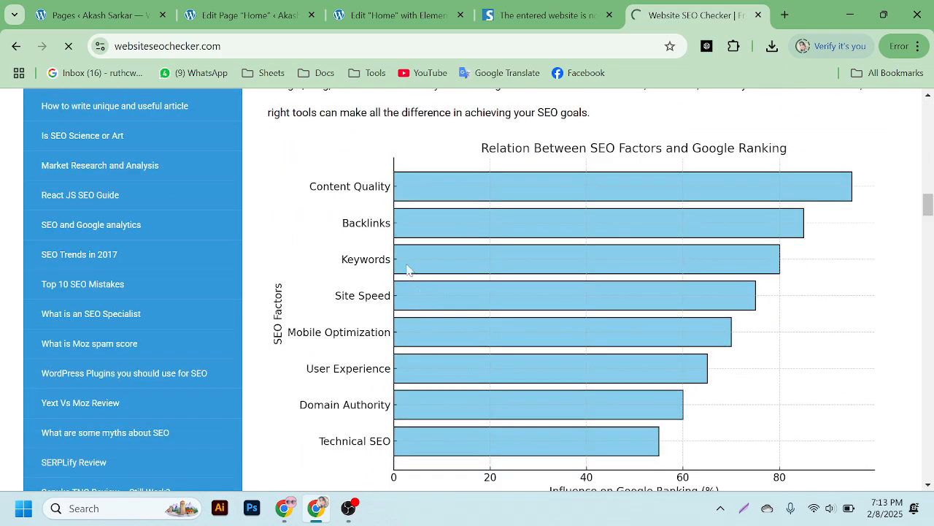
scroll(549, 289, "down", 8)
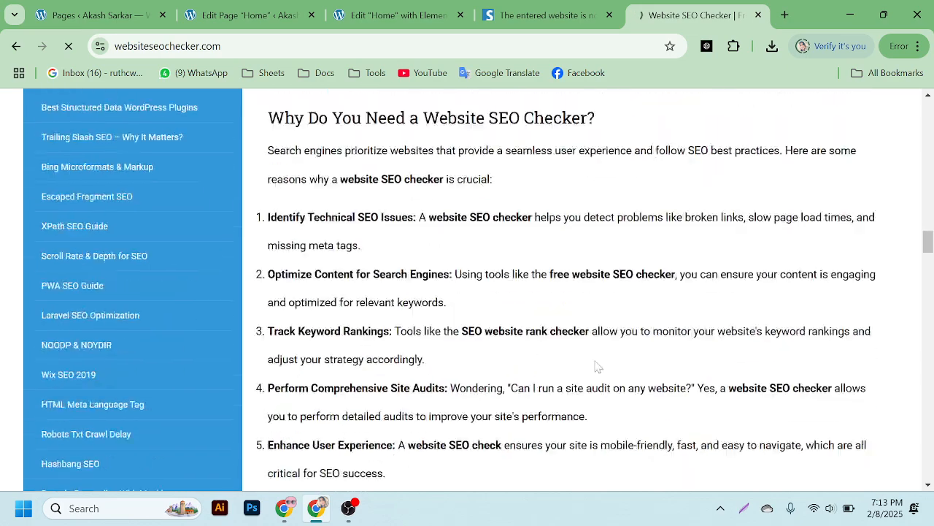
left_click_drag(929, 257, 929, 117)
scroll(929, 117, "down", 1)
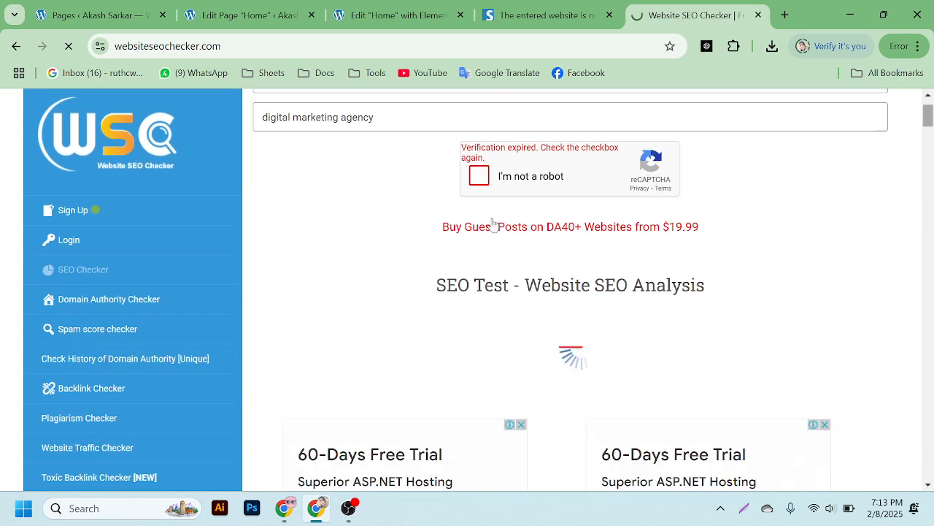
left_click(488, 187)
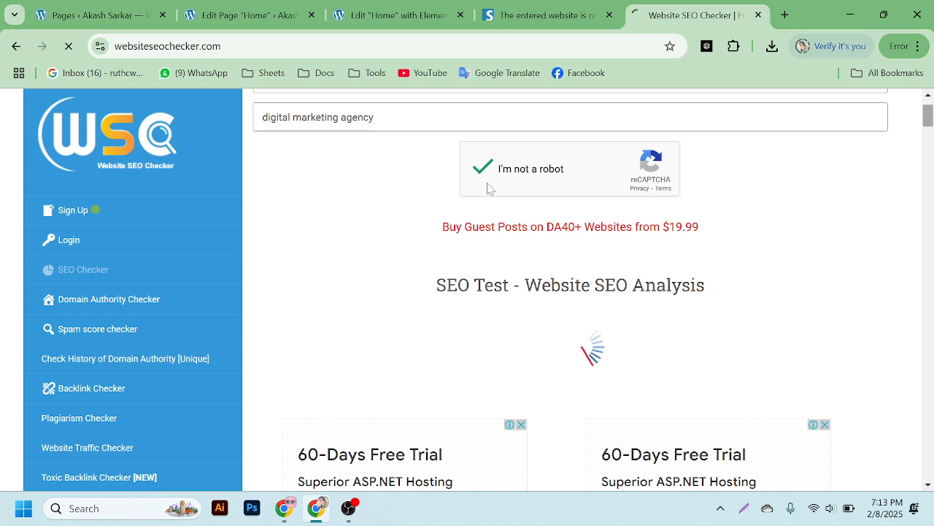
Stop and reload the SEO analysis page, which keeps loading without results.
left_click(68, 46)
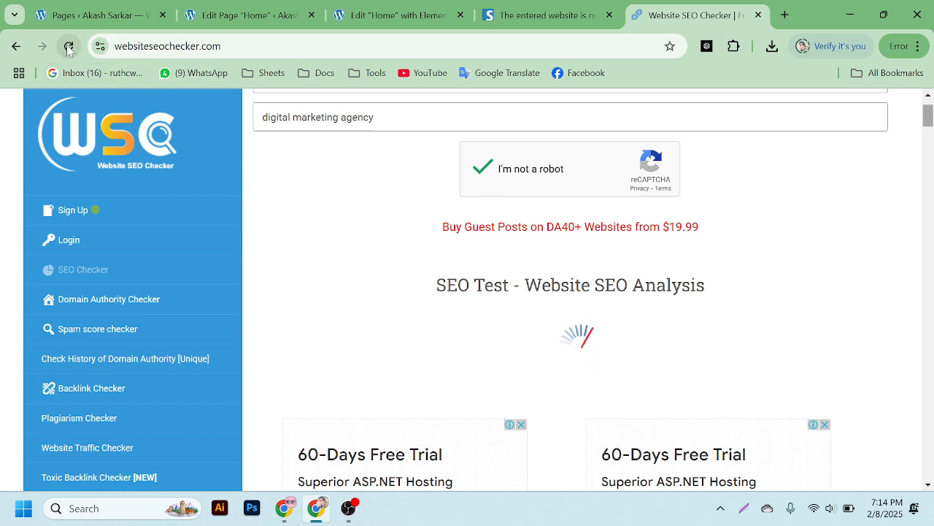
left_click(68, 46)
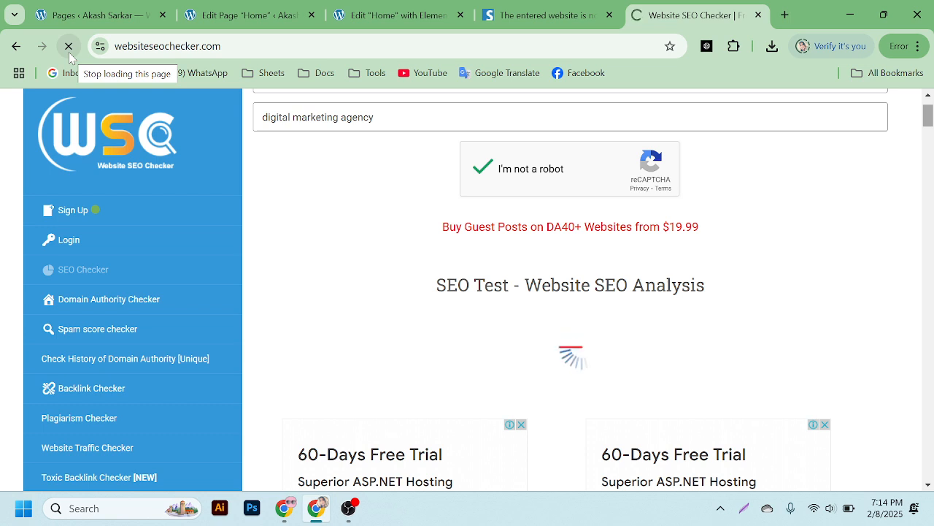
left_click(100, 46)
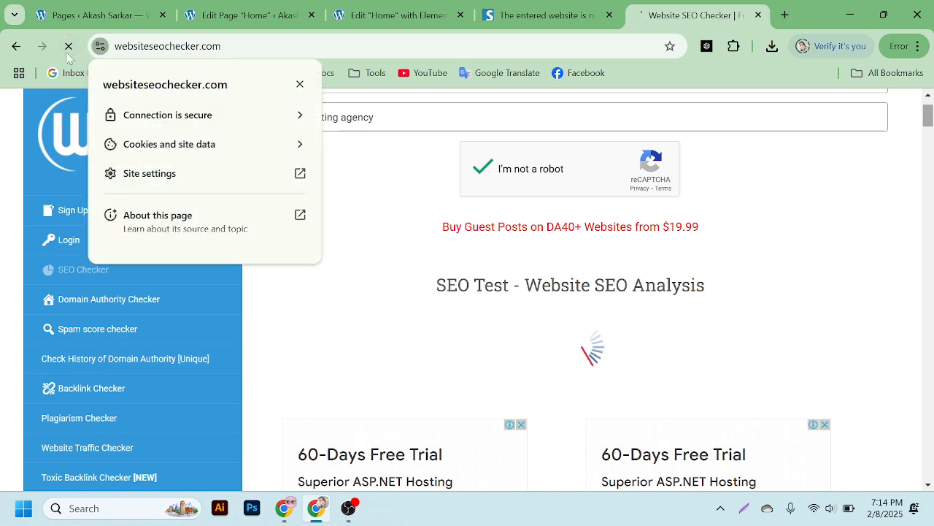
left_click(65, 48)
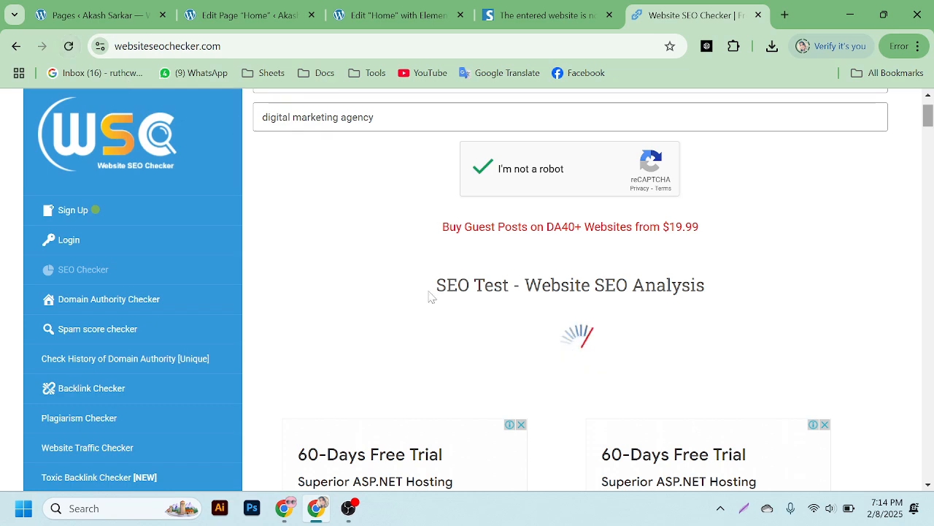
Navigate back and forward past the ERR_CACHE_MISS page, load websiteseochecker.com's home address, then switch to OBS.
left_click(6, 49)
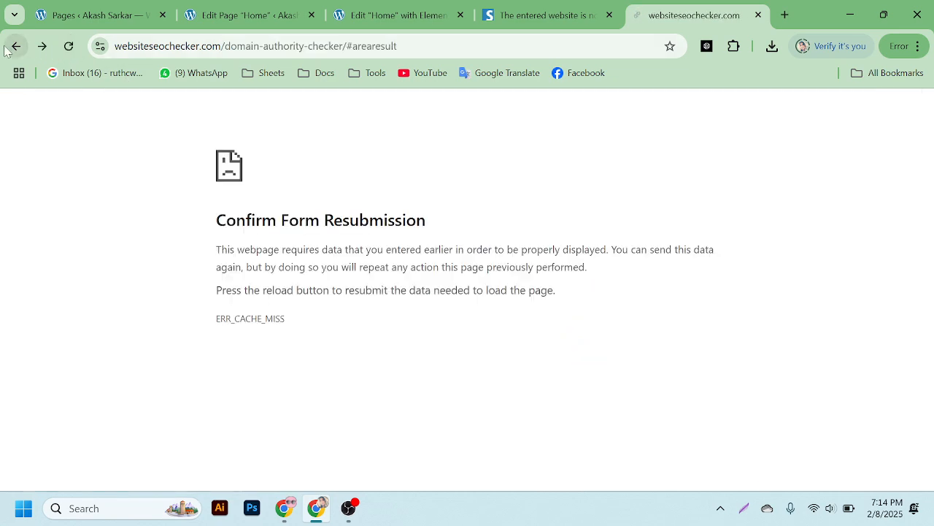
left_click(41, 48)
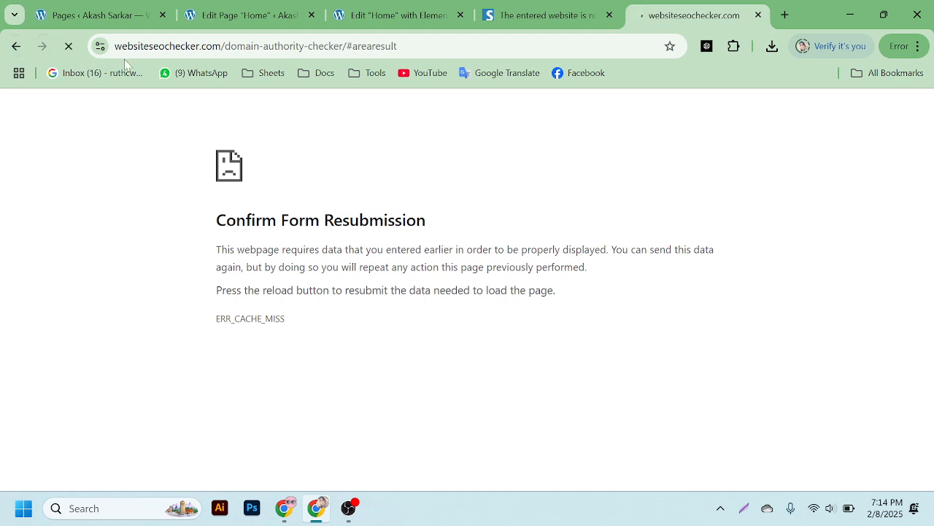
left_click_drag(221, 46, 398, 46)
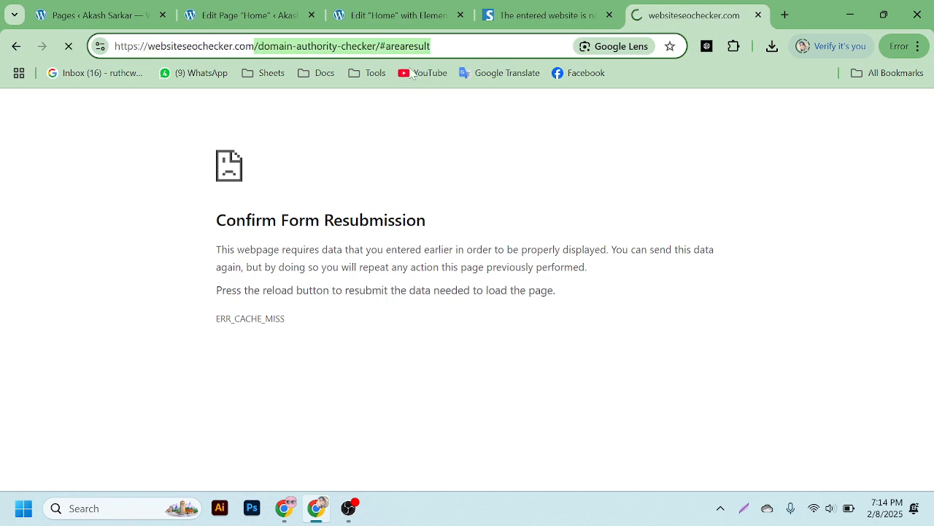
key("BackSpace")
key("Return")
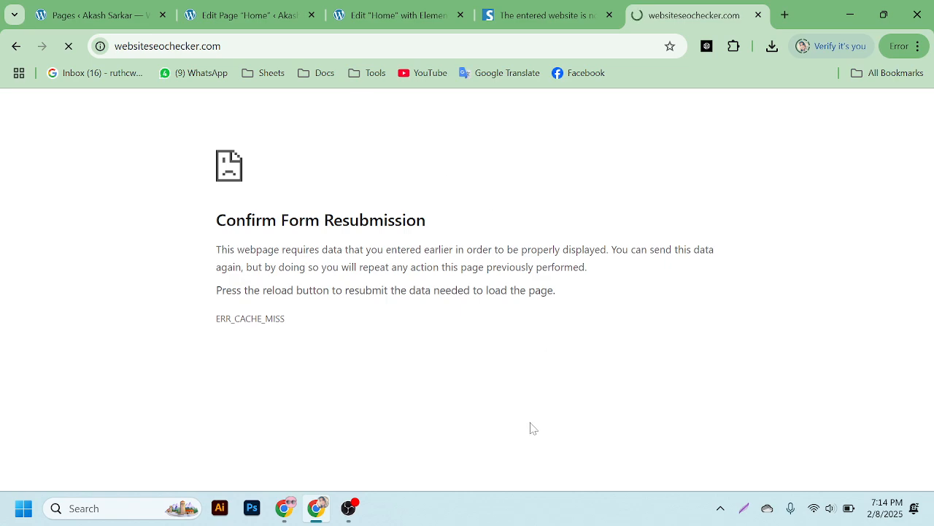
left_click(349, 508)
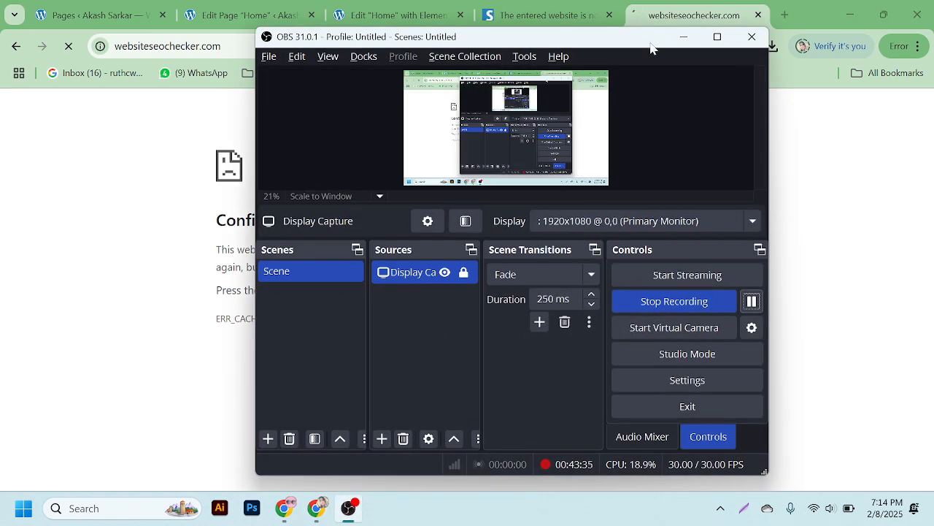